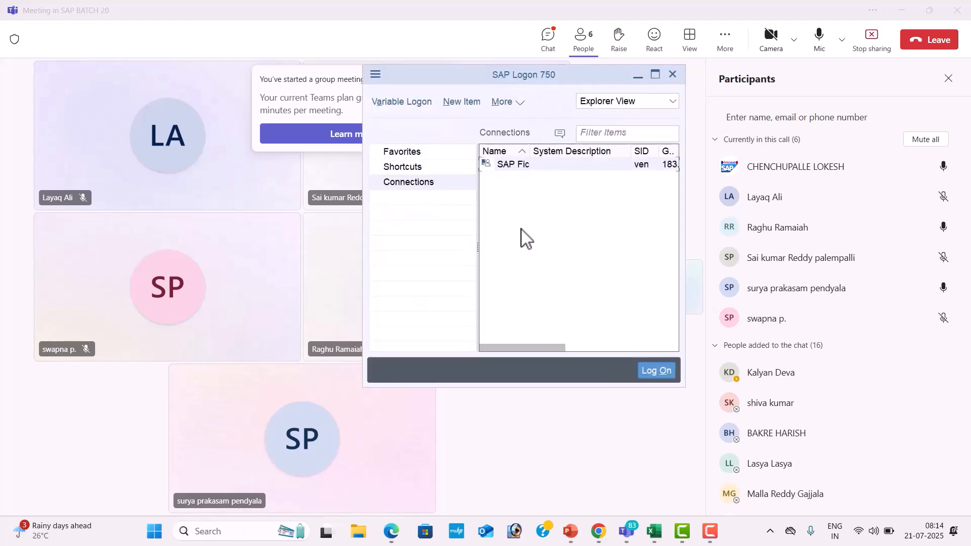
# Maximize the SAP Logon window, open the SAP Fic connection and log on with the saved user name and the account password.
pyautogui.click(655, 75)
pyautogui.doubleClick(573, 97)
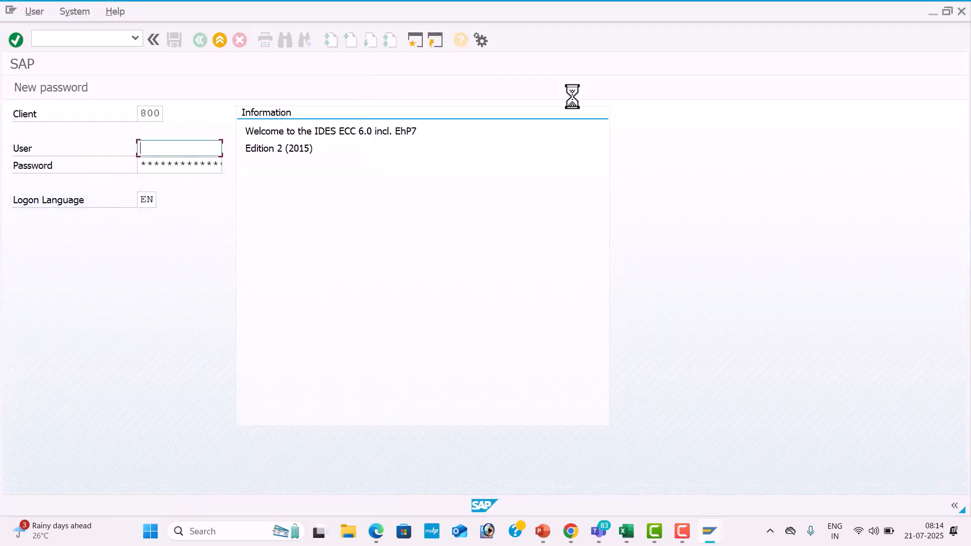
pyautogui.press('Down')
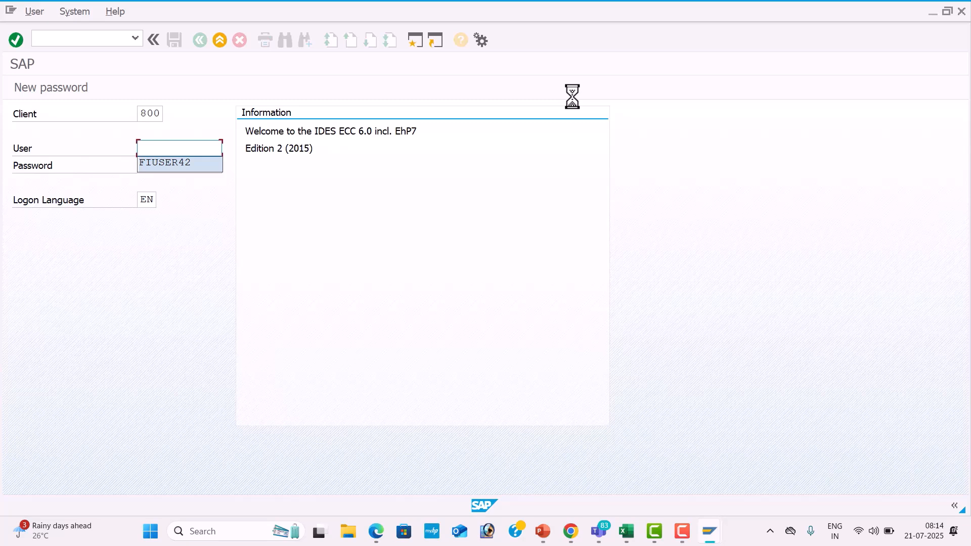
pyautogui.press('Return')
pyautogui.press('Tab')
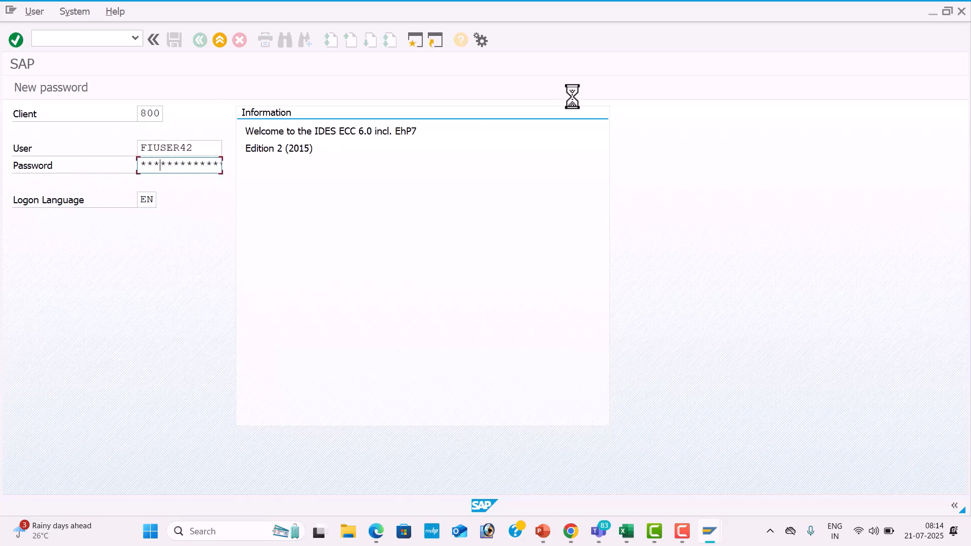
pyautogui.press('Return')
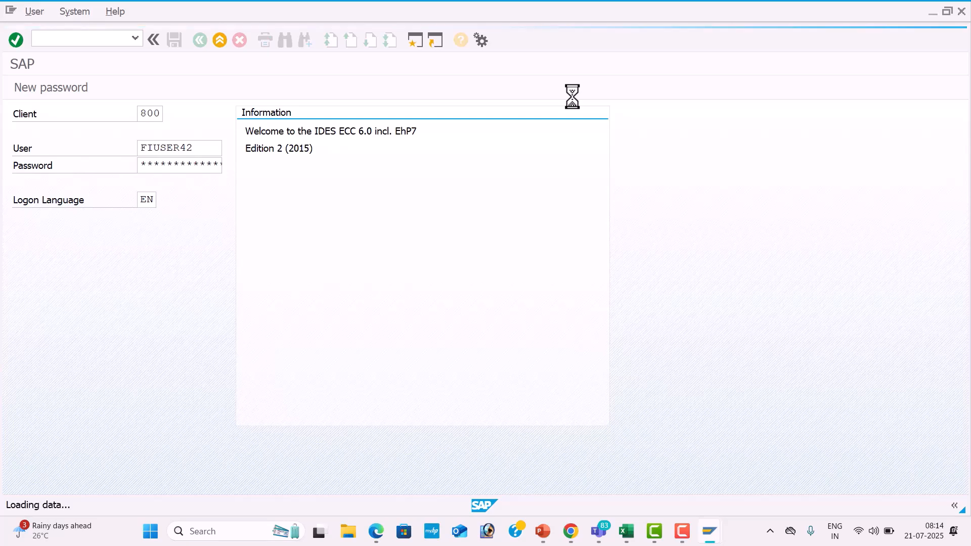
# Switch to the Global Setting configuration PDF and review the Maintain Fiscal year variant section with its navigation path, transaction code and example.
pyautogui.hotkey('alt', 'Tab')
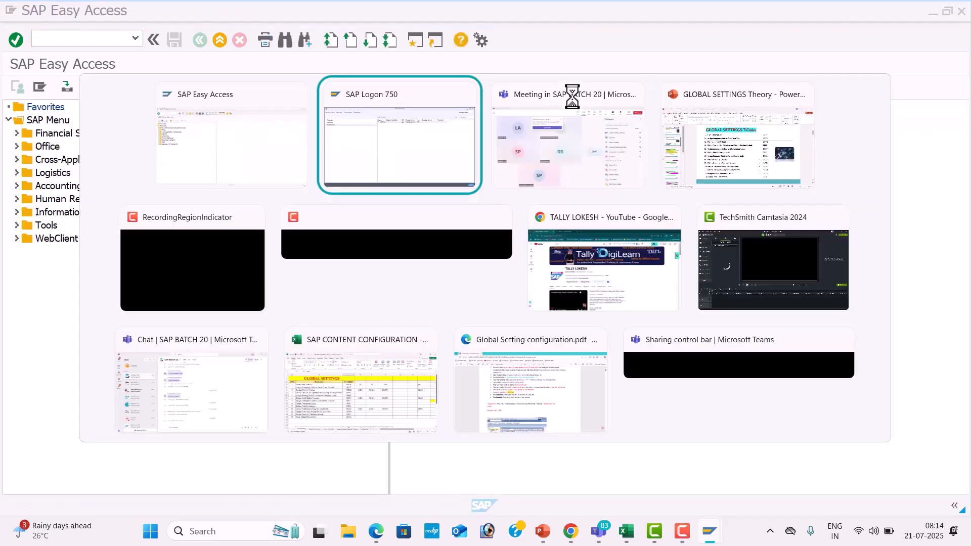
pyautogui.press('Tab')
pyautogui.press('Tab')
pyautogui.hotkey('alt', 'Tab')
pyautogui.press('Tab')
pyautogui.press('Tab')
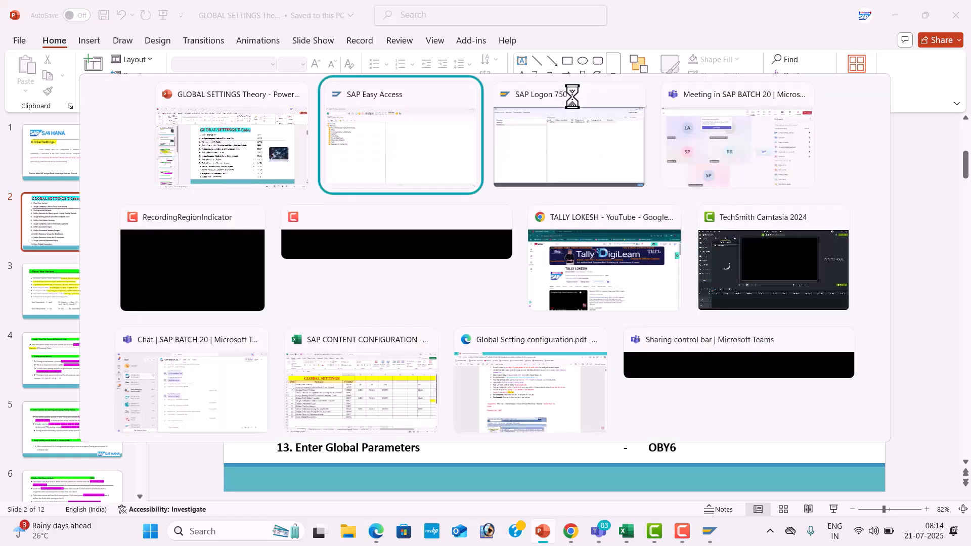
pyautogui.press('Tab')
pyautogui.press('Tab')
pyautogui.press('Tab')
pyautogui.press('Tab')
pyautogui.press('Tab')
pyautogui.press('Tab')
pyautogui.press('Tab')
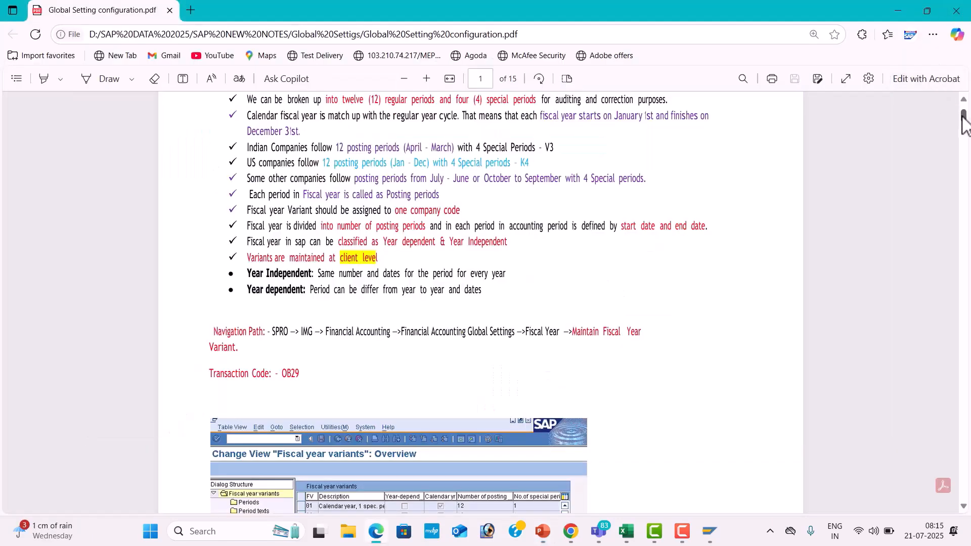
pyautogui.moveTo(962, 117); pyautogui.dragTo(961, 95)
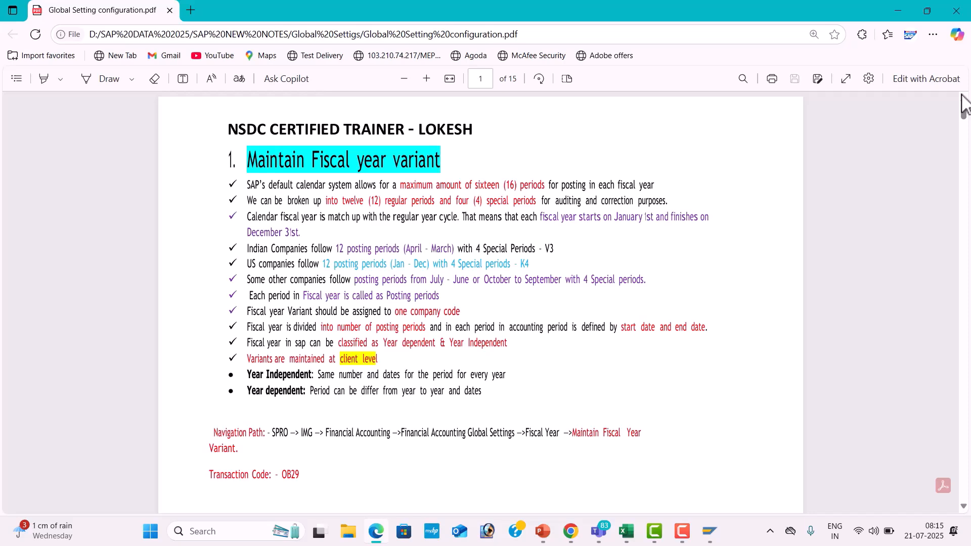
pyautogui.scroll(-5, 961, 96)
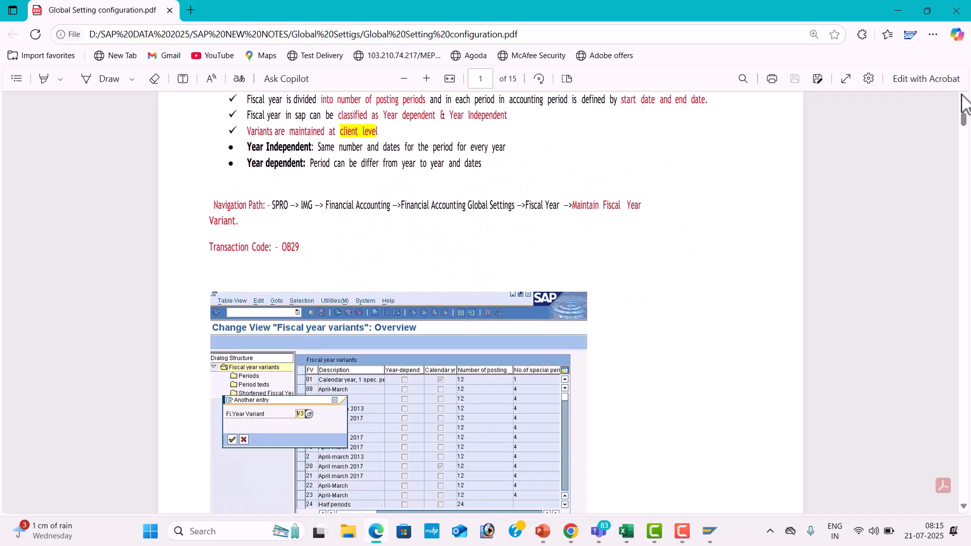
pyautogui.scroll(-1, 963, 104)
pyautogui.scroll(1, 963, 104)
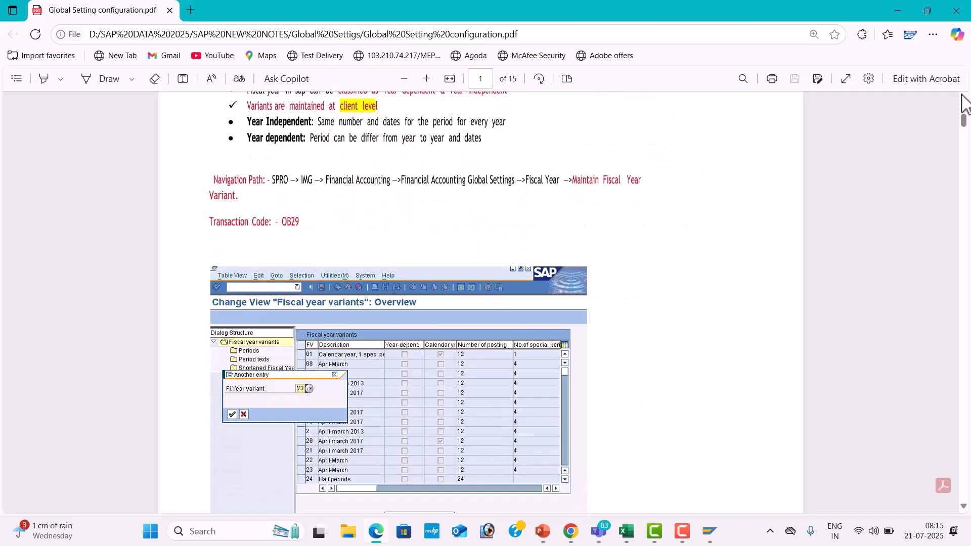
pyautogui.scroll(-2, 964, 103)
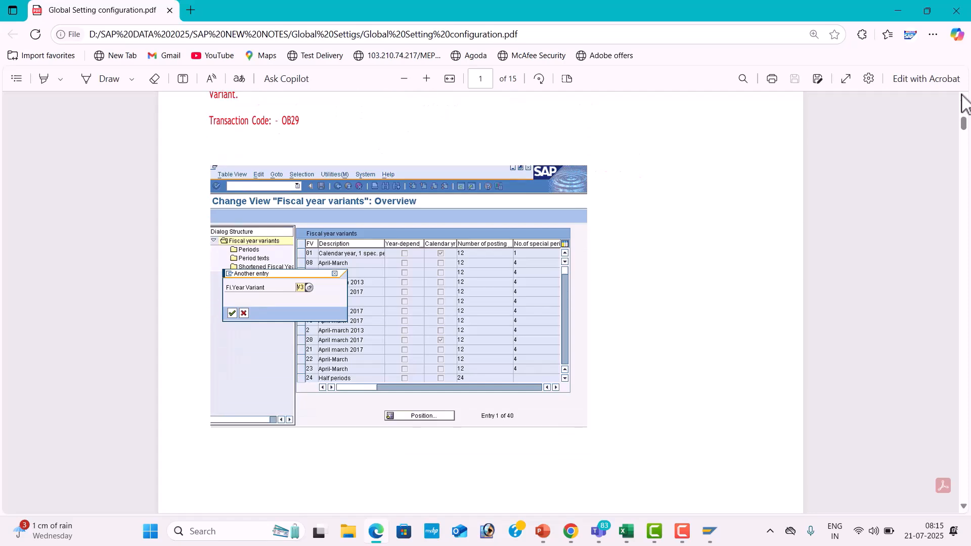
# Switch back to SAP Easy Access and run transaction OB29 to maintain fiscal year variants.
pyautogui.hotkey('alt', 'Tab')
pyautogui.hotkey('alt', 'Tab')
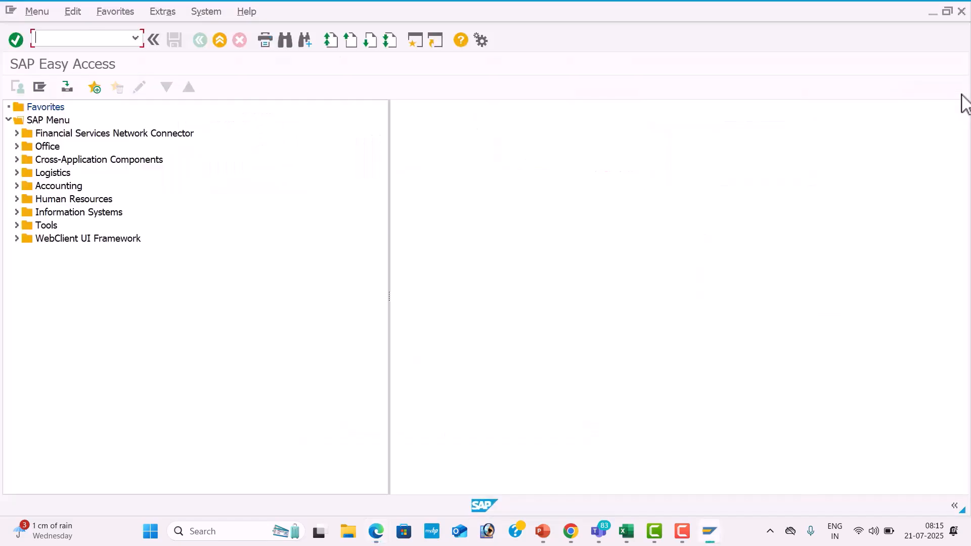
pyautogui.write('ob')
pyautogui.press('BackSpace')
pyautogui.press('BackSpace')
pyautogui.write('OB')
pyautogui.write('29')
pyautogui.press('Return')
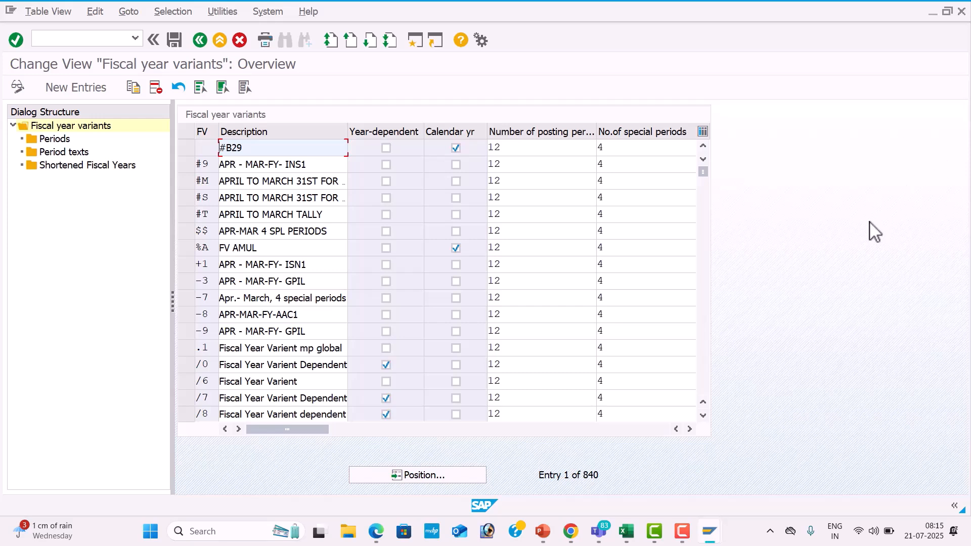
# Locate fiscal year variant V3 in the overview and start a copy of its entry.
pyautogui.click(430, 475)
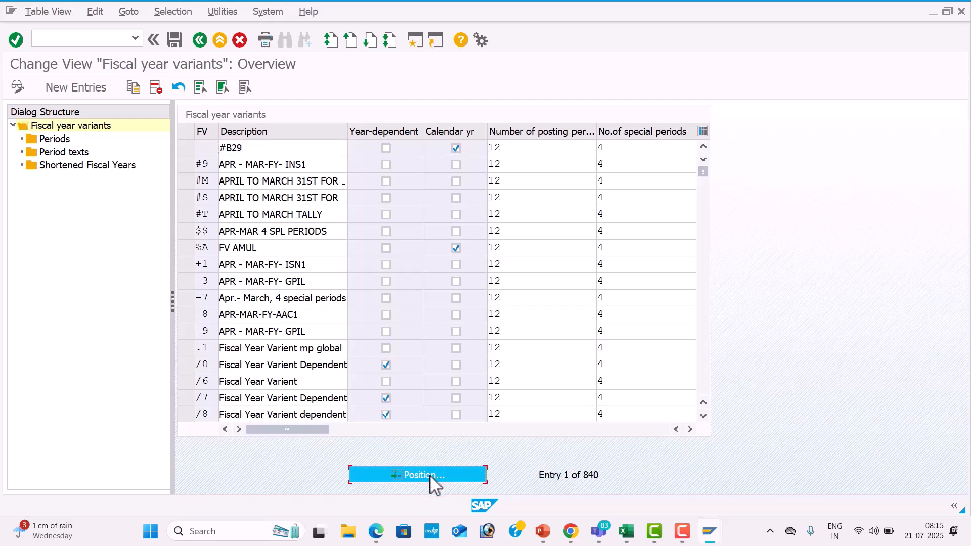
pyautogui.write('V3')
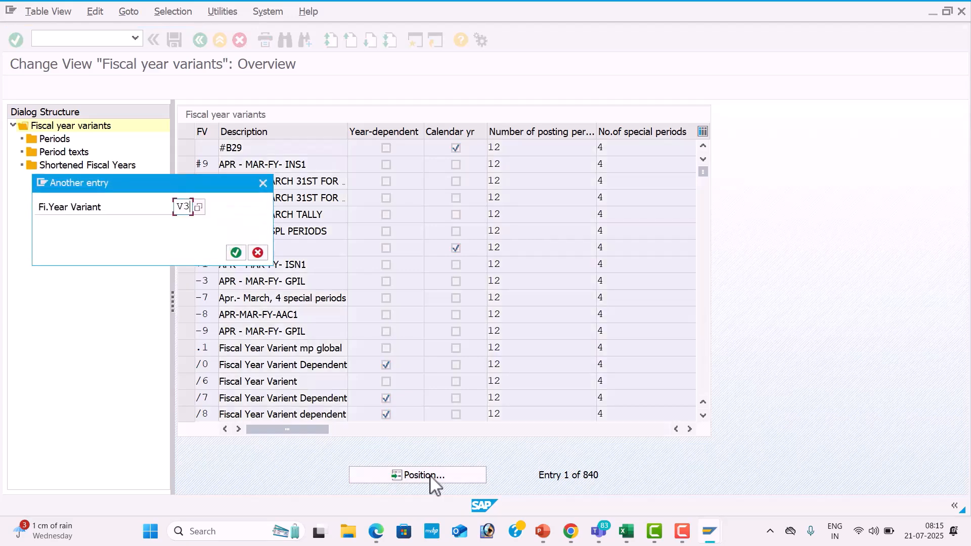
pyautogui.press('Return')
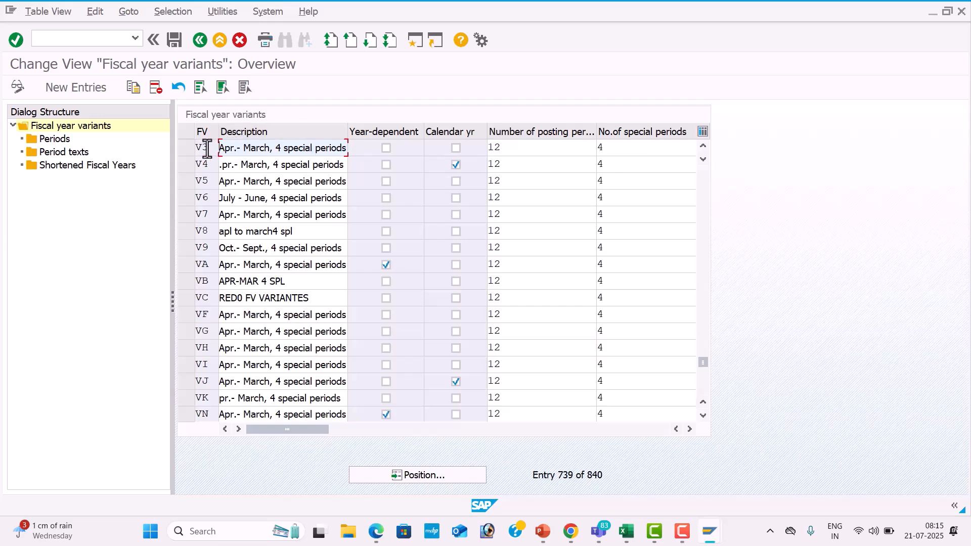
pyautogui.click(188, 147)
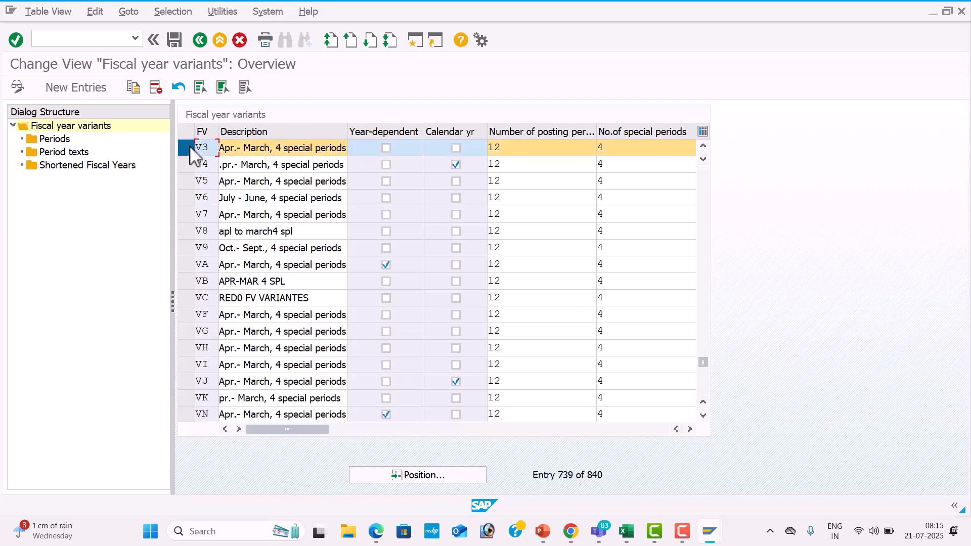
pyautogui.click(134, 88)
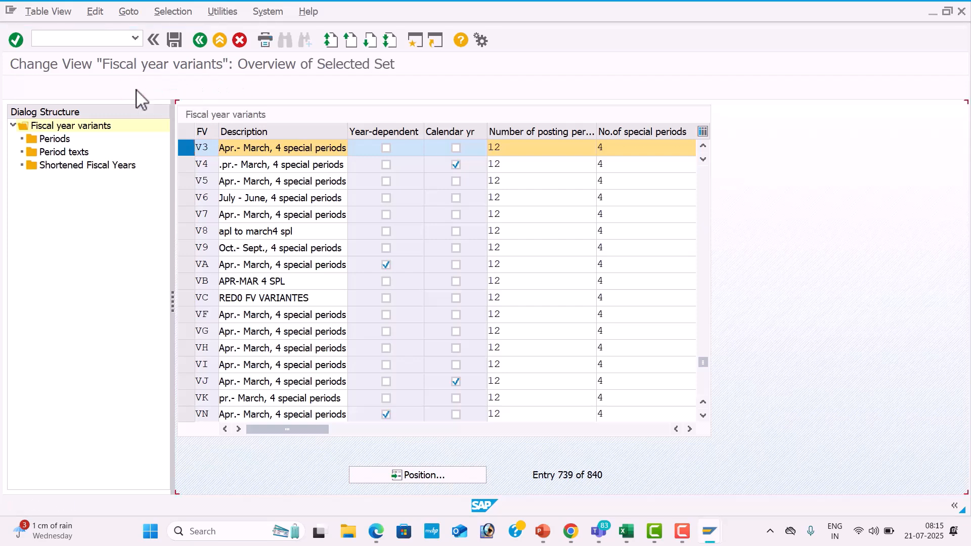
# Try to assign the key TS to the copied fiscal year variant.
pyautogui.doubleClick(209, 150)
pyautogui.press('BackSpace')
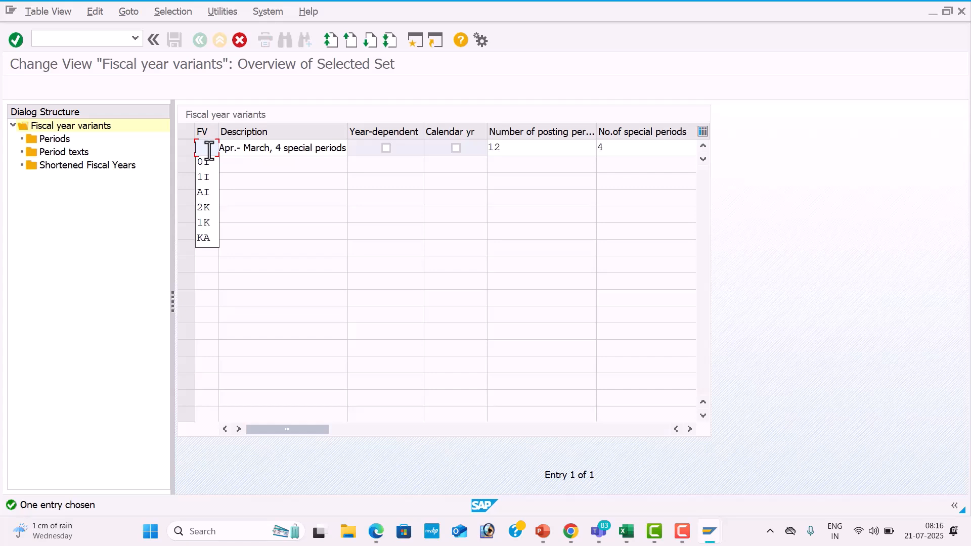
pyautogui.write('TS')
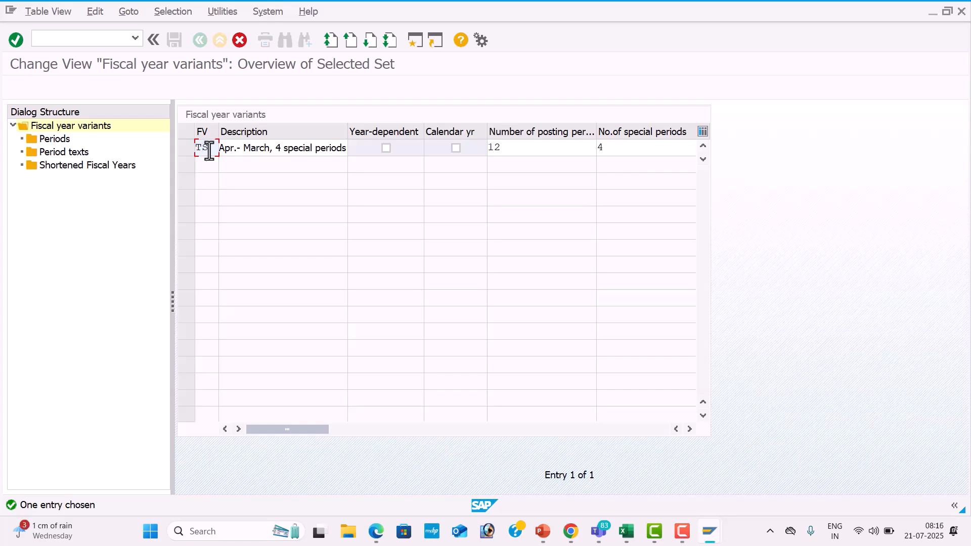
pyautogui.press('Return')
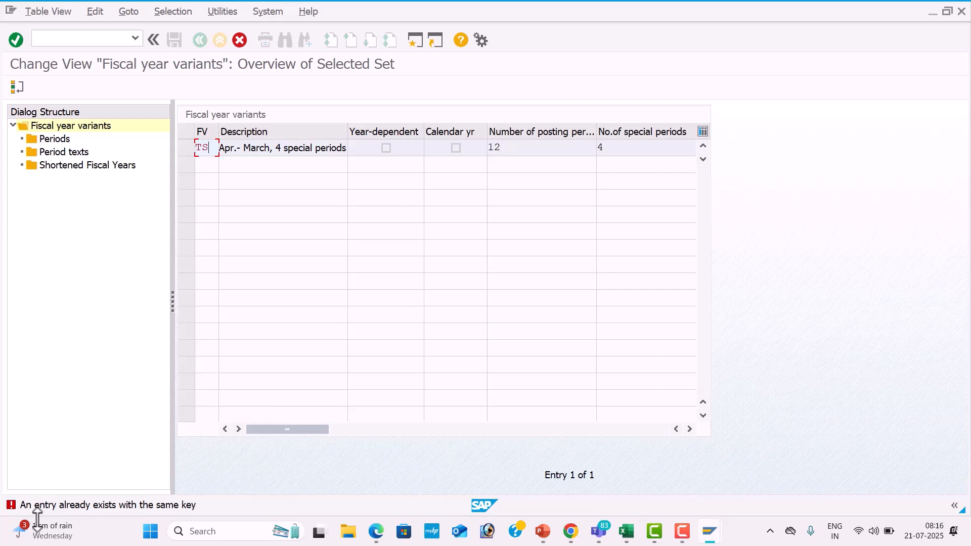
# Set the copied fiscal year variant's key to 1T and copy it with all dependent entries.
pyautogui.press('BackSpace')
pyautogui.press('BackSpace')
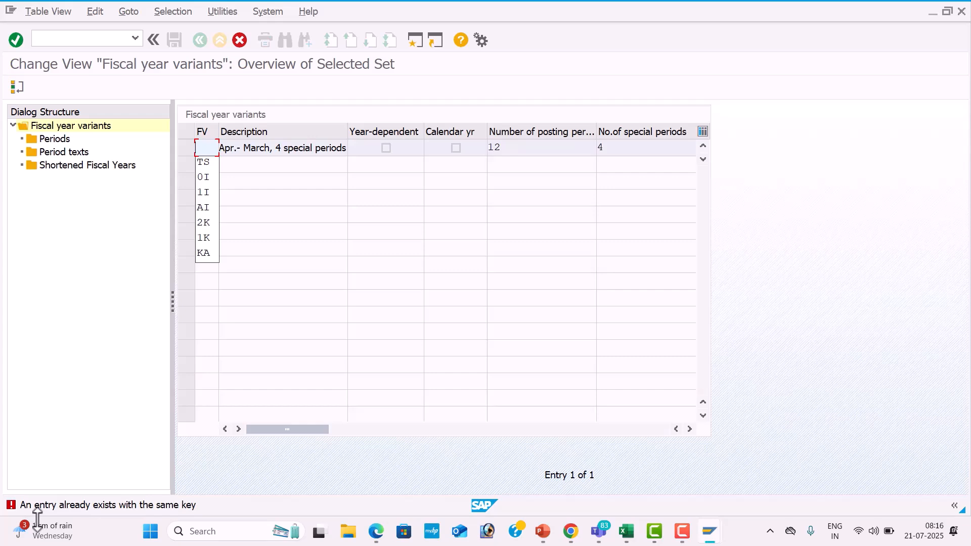
pyautogui.write('1Y')
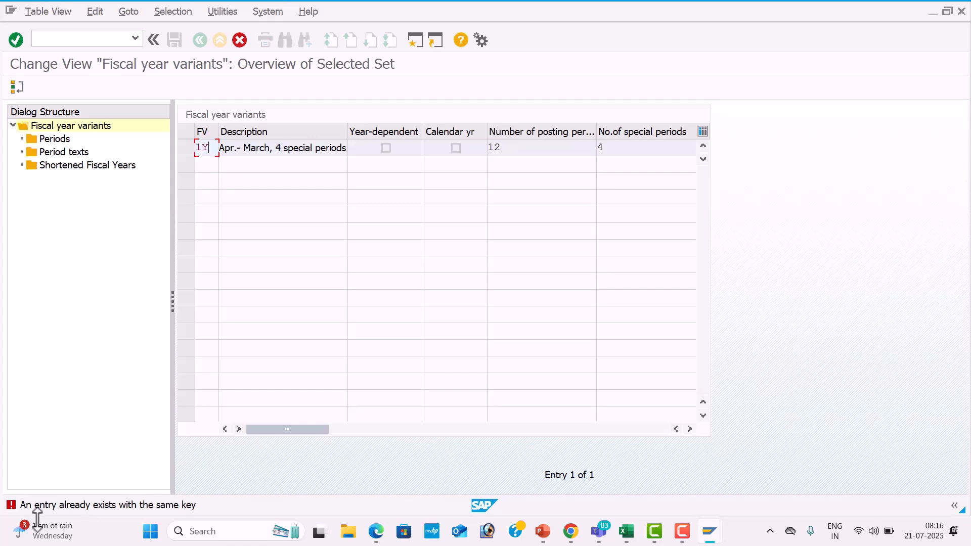
pyautogui.press('BackSpace')
pyautogui.write('T')
pyautogui.press('Return')
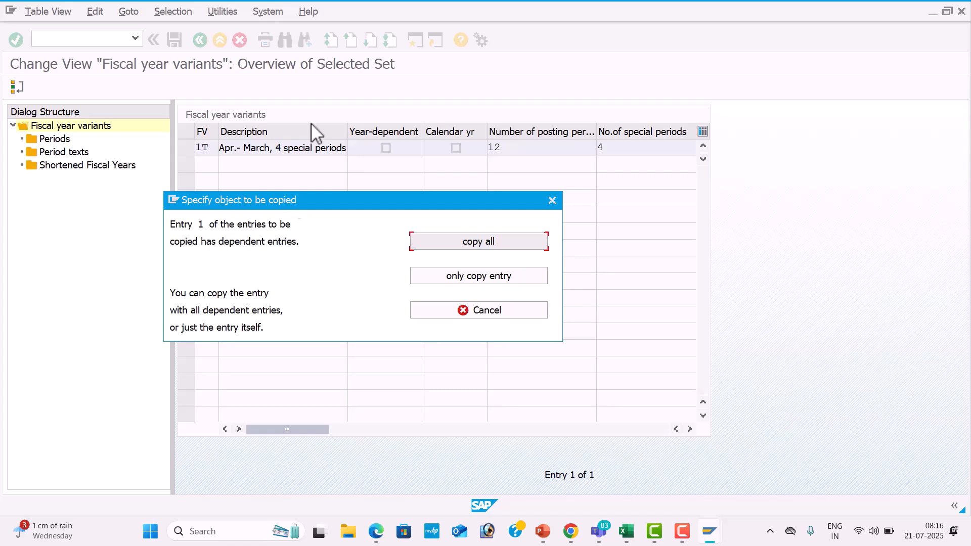
pyautogui.click(487, 242)
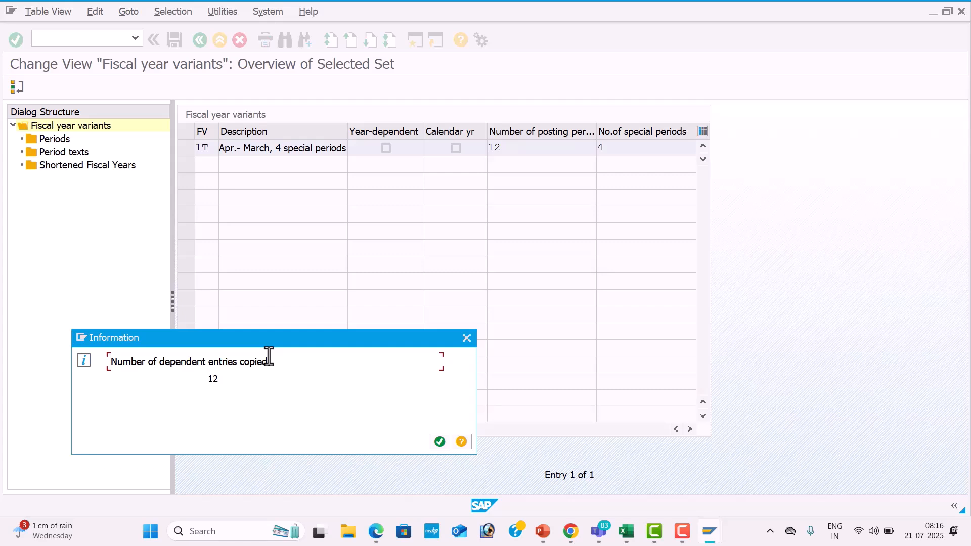
pyautogui.click(440, 442)
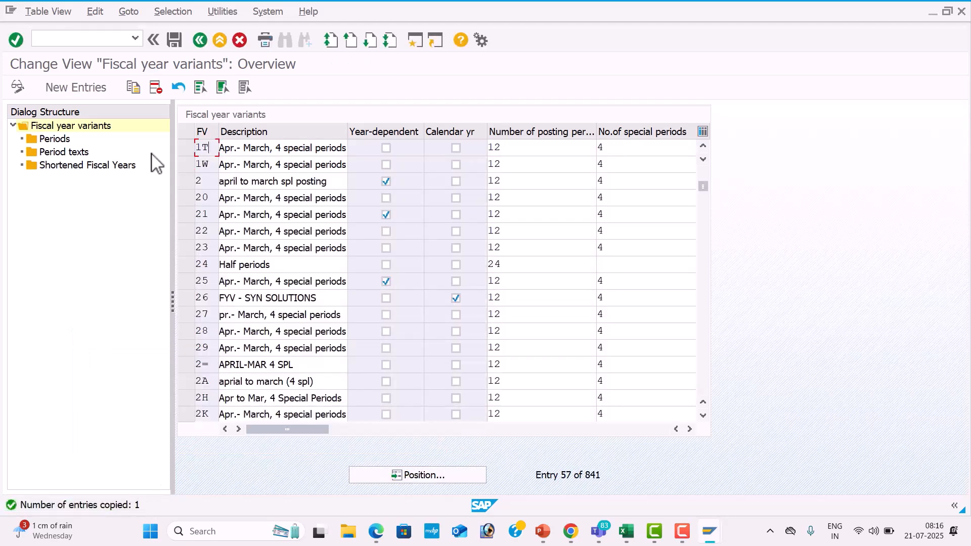
# Save the new fiscal year variant under a new customizing request described as GLOBAL SETTINGS FOR TES1.
pyautogui.click(174, 41)
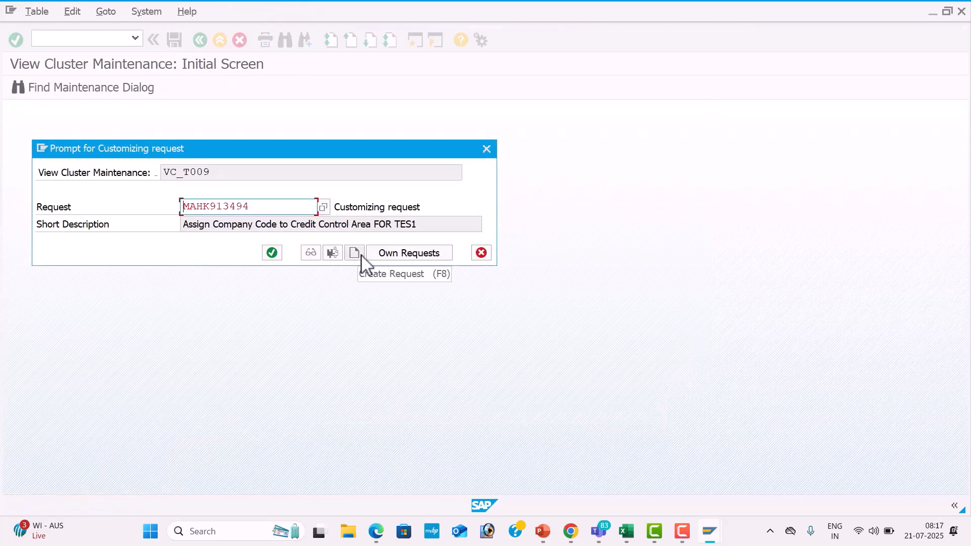
pyautogui.click(360, 254)
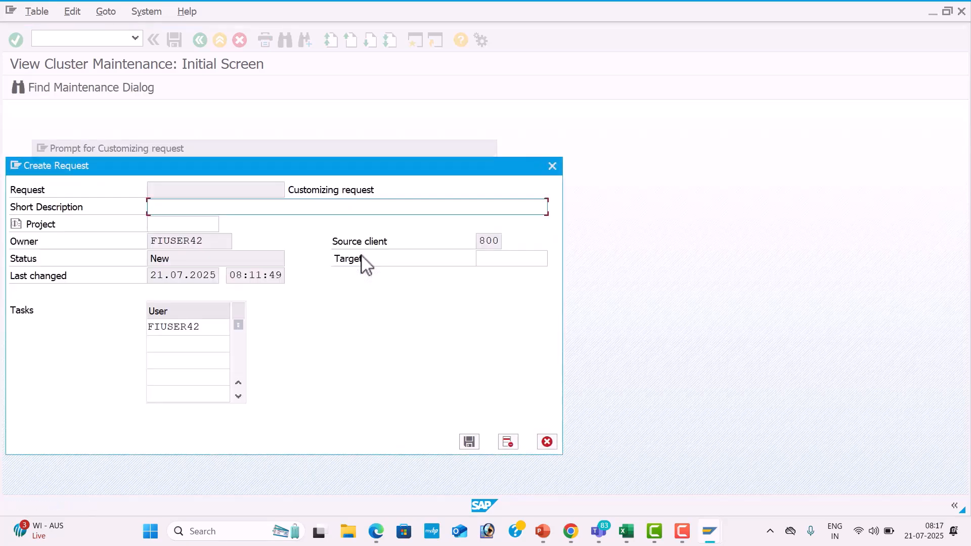
pyautogui.write('GLOBAL SETTINGS FOR')
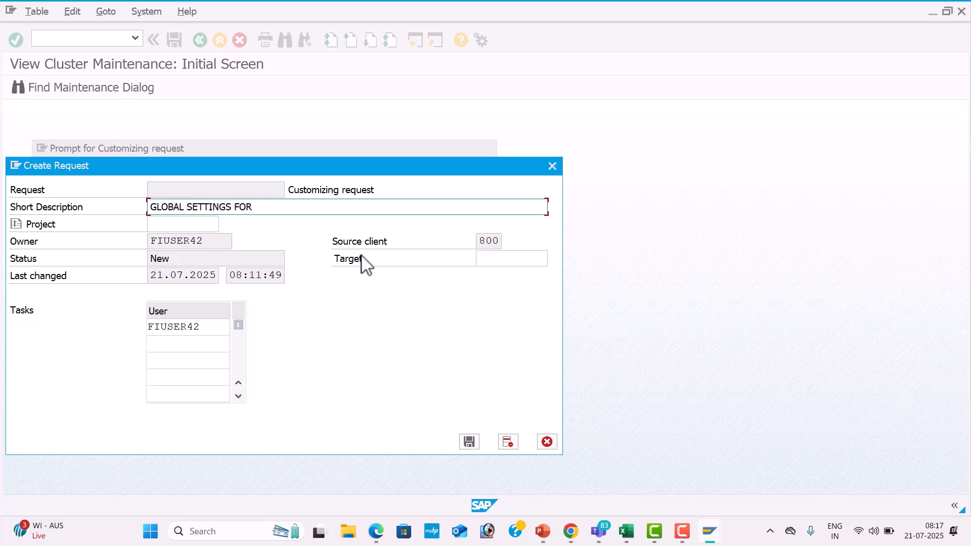
pyautogui.write(' TES1')
pyautogui.click(469, 442)
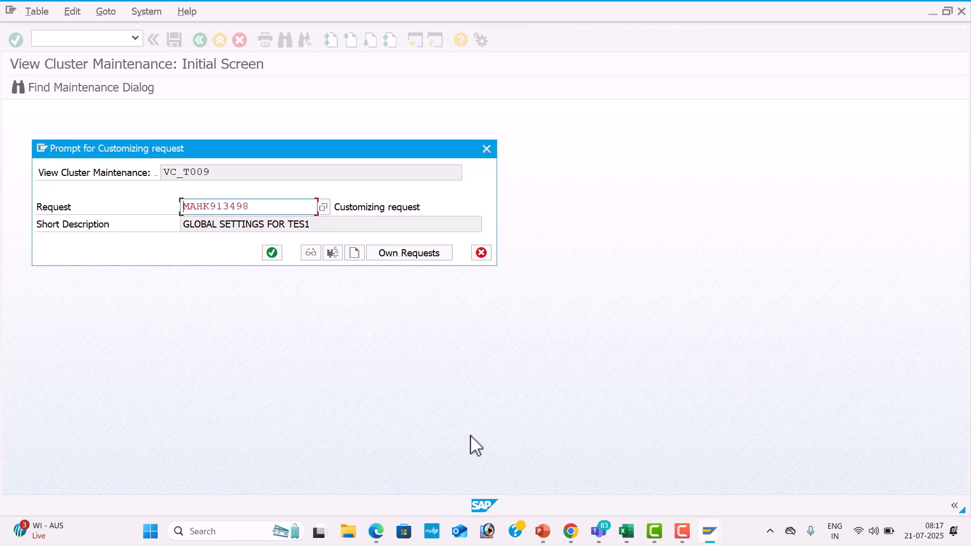
pyautogui.click(275, 255)
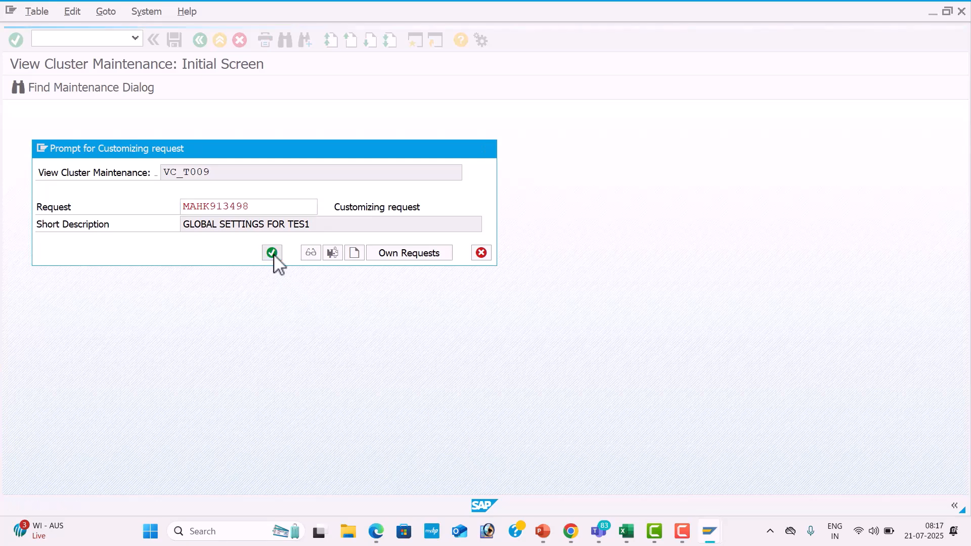
# Switch to the SAP CONTENT CONFIGURATION workbook and insert a blank column before column D on the Global Settings sheet.
pyautogui.hotkey('alt', 'Tab')
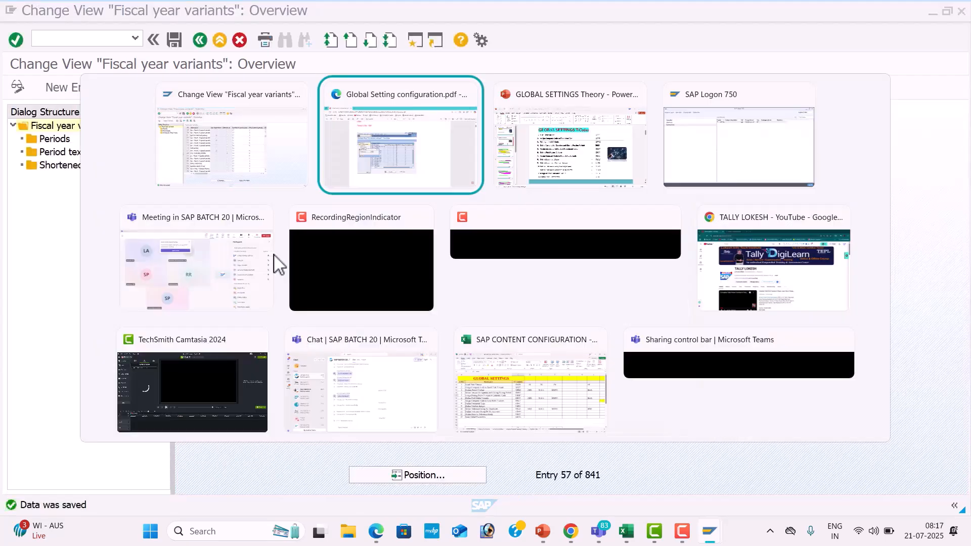
pyautogui.hotkey('alt', 'Tab')
pyautogui.hotkey('alt', 'Tab')
pyautogui.hotkey('alt', 'Tab')
pyautogui.hotkey('alt', 'Tab')
pyautogui.hotkey('alt', 'Tab')
pyautogui.hotkey('alt', 'Tab')
pyautogui.hotkey('alt', 'Tab')
pyautogui.hotkey('alt', 'Tab')
pyautogui.hotkey('alt', 'Tab')
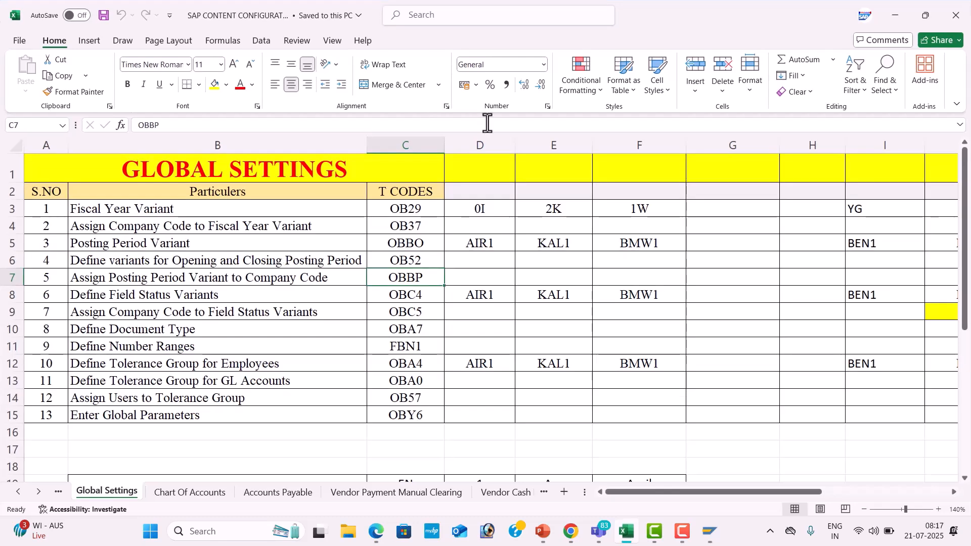
pyautogui.click(488, 148)
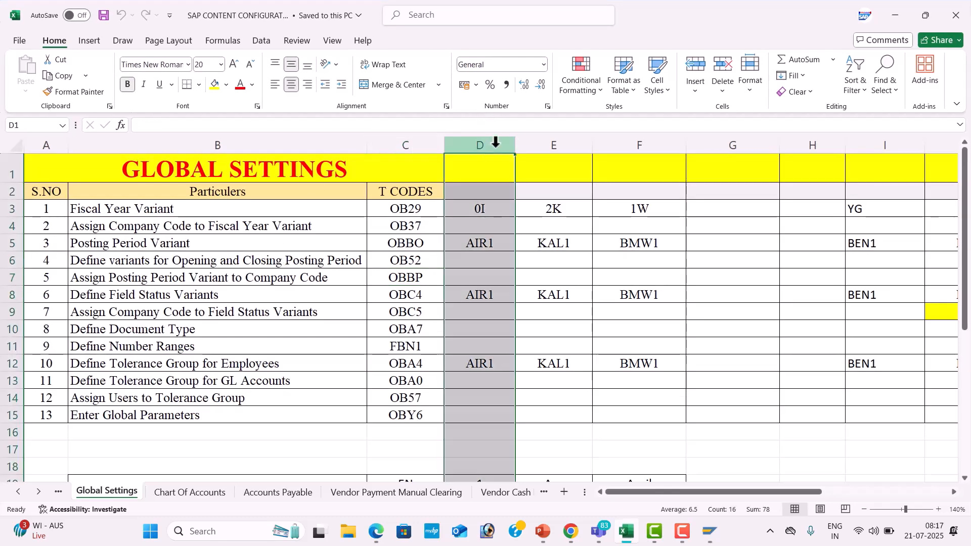
pyautogui.rightClick(488, 148)
pyautogui.click(529, 274)
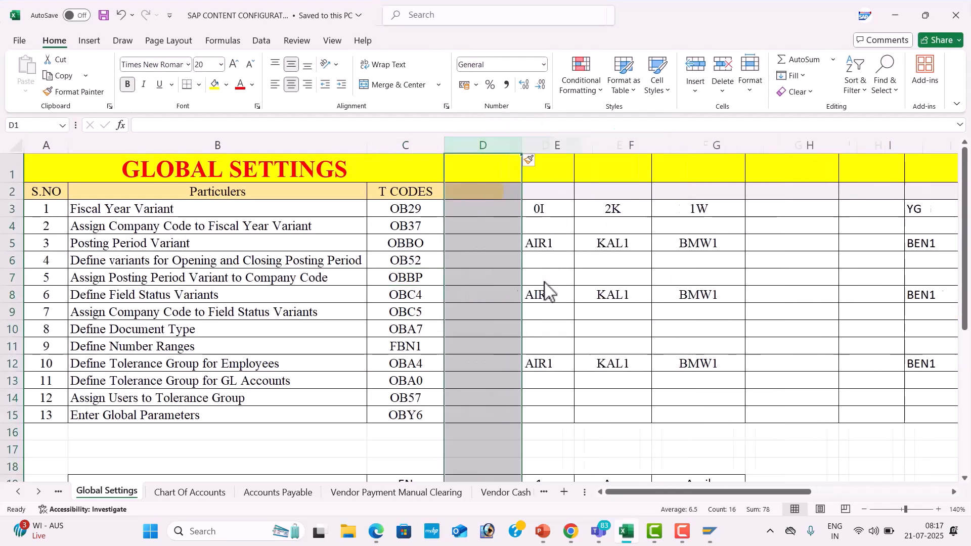
# Record 1T as the fiscal year variant in cell D3 of the Global Settings sheet.
pyautogui.click(493, 212)
pyautogui.write('1T')
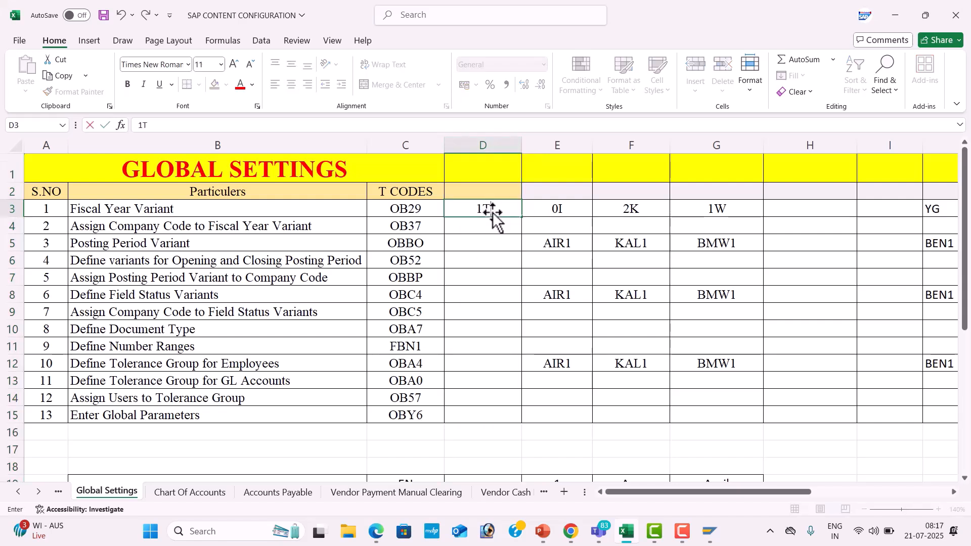
pyautogui.press('Return')
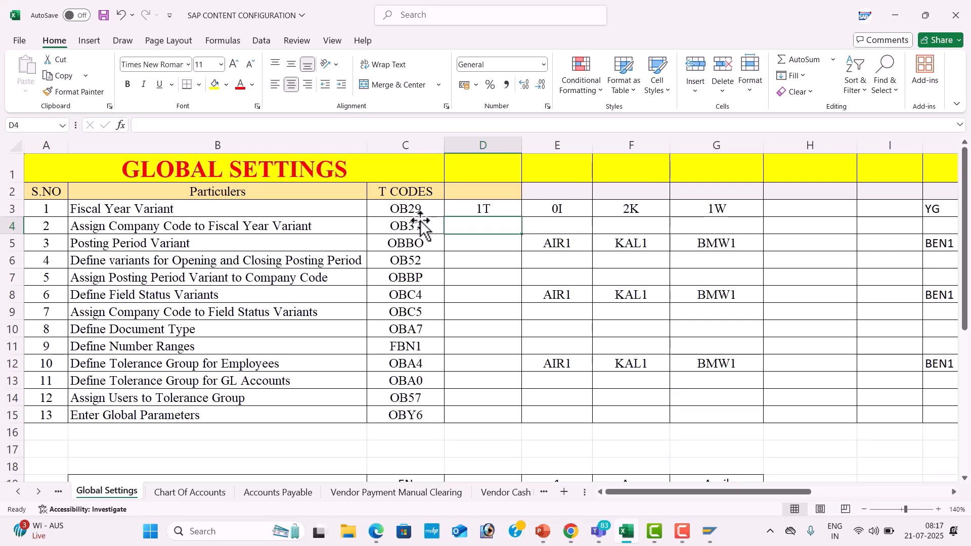
pyautogui.click(466, 211)
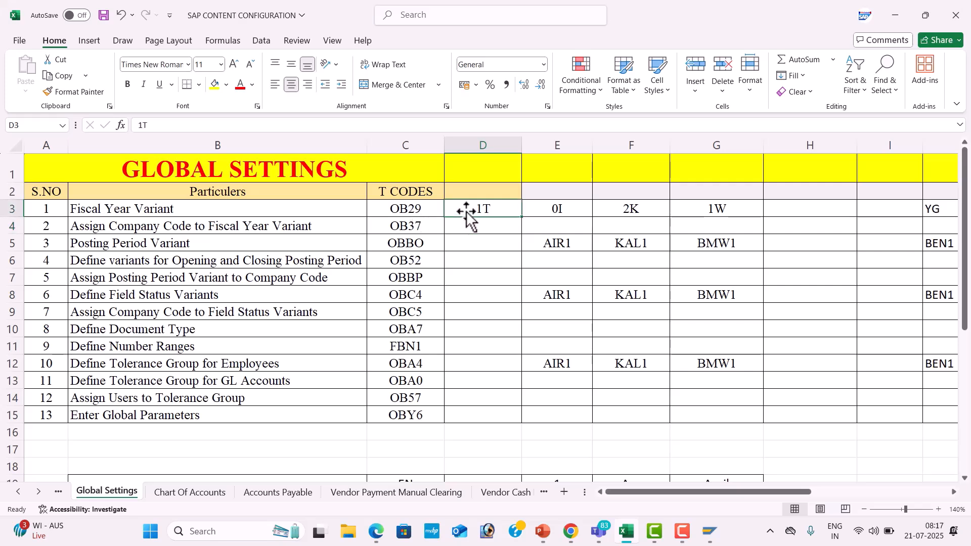
pyautogui.click(438, 226)
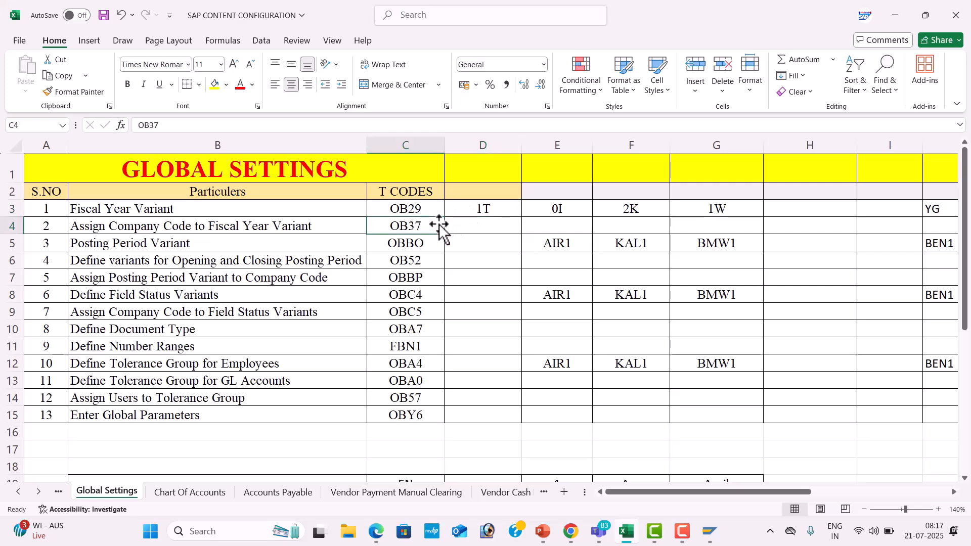
# Switch to SAP and open the periods of fiscal year variant 1T.
pyautogui.hotkey('alt', 'Tab')
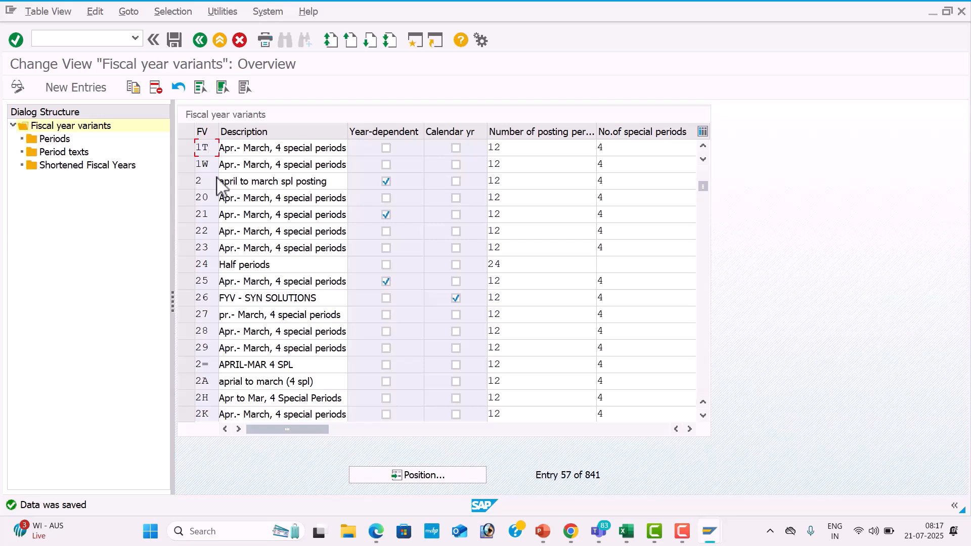
pyautogui.click(189, 148)
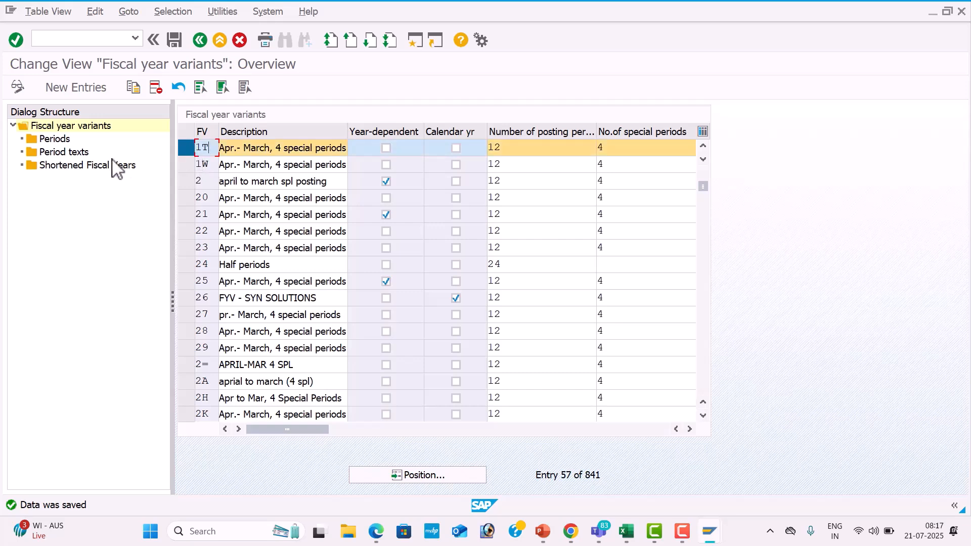
pyautogui.doubleClick(62, 142)
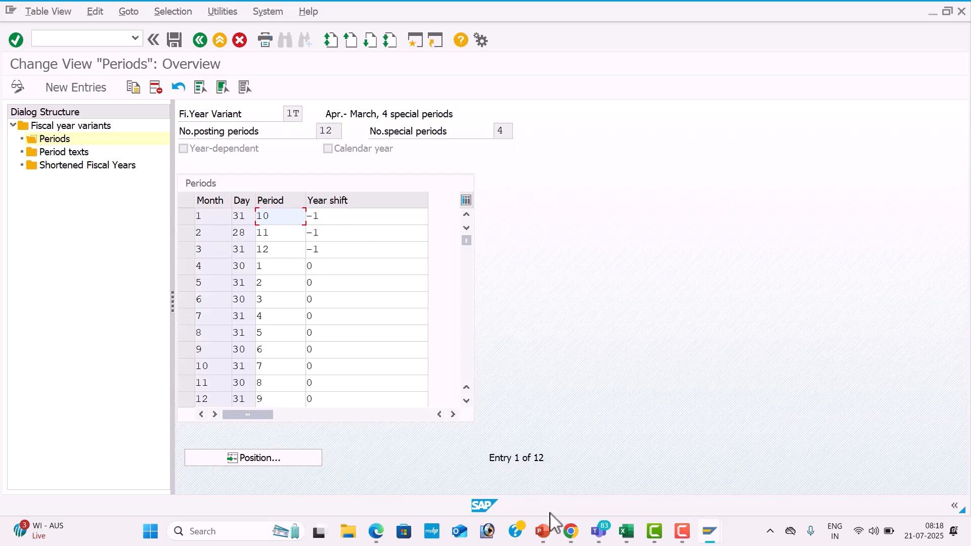
# Switch to the Excel workbook and copy the EN language codes from C19:C30 into column D, starting at D19.
pyautogui.click(626, 531)
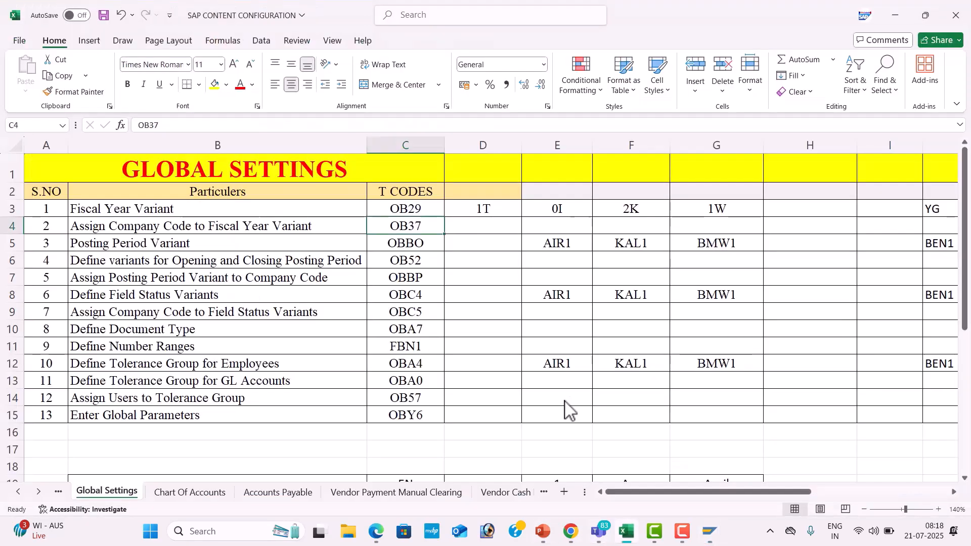
pyautogui.press('Down')
pyautogui.press('Down')
pyautogui.press('Down')
pyautogui.press('Down')
pyautogui.press('Down')
pyautogui.press('Down')
pyautogui.press('Down')
pyautogui.press('Down')
pyautogui.press('Down')
pyautogui.press('Down')
pyautogui.press('Down')
pyautogui.press('Down')
pyautogui.press('Down')
pyautogui.press('Down')
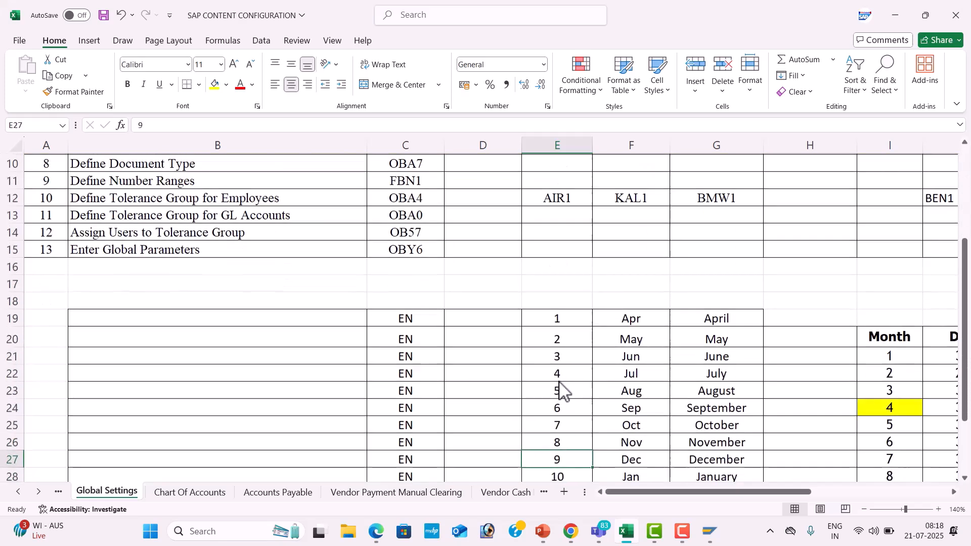
pyautogui.click(418, 318)
pyautogui.press('Down')
pyautogui.press('Down')
pyautogui.press('Down')
pyautogui.press('Down')
pyautogui.press('Down')
pyautogui.press('Down')
pyautogui.press('Down')
pyautogui.press('Down')
pyautogui.press('Down')
pyautogui.press('Down')
pyautogui.press('Down')
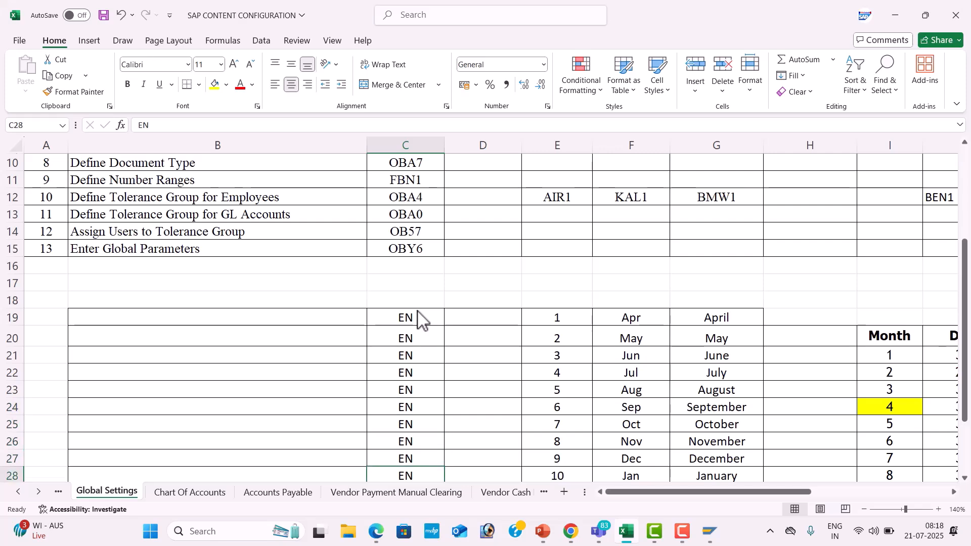
pyautogui.press('Down')
pyautogui.press('Down')
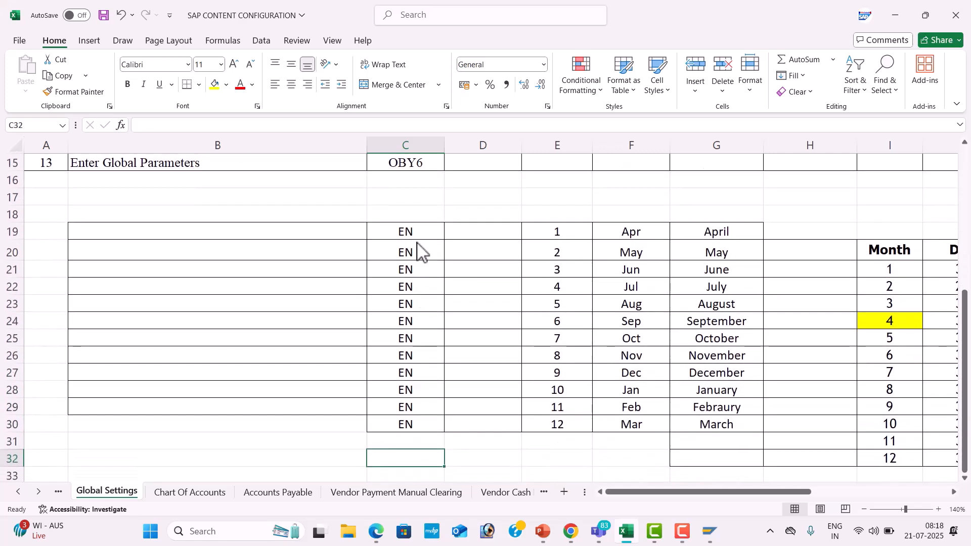
pyautogui.moveTo(416, 234); pyautogui.dragTo(433, 421)
pyautogui.hotkey('ctrl', 'c')
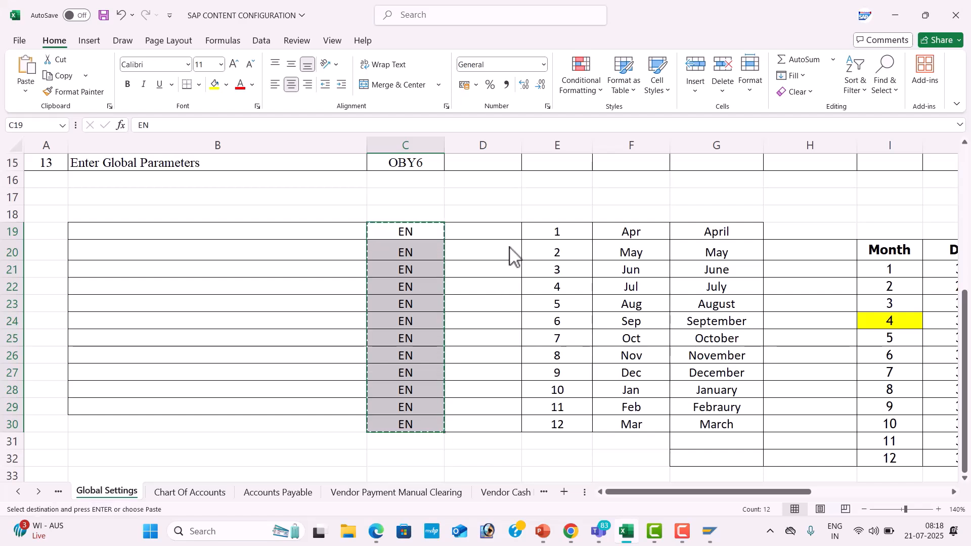
pyautogui.click(504, 232)
pyautogui.hotkey('ctrl', 'v')
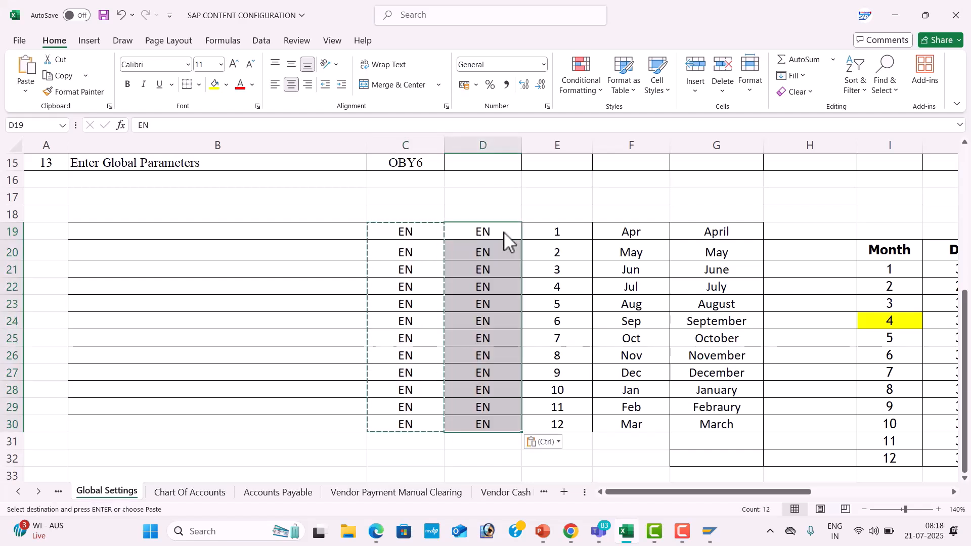
# Clear the original EN codes from column C beside the month list.
pyautogui.press('Escape')
pyautogui.moveTo(430, 237); pyautogui.dragTo(427, 456)
pyautogui.press('Delete')
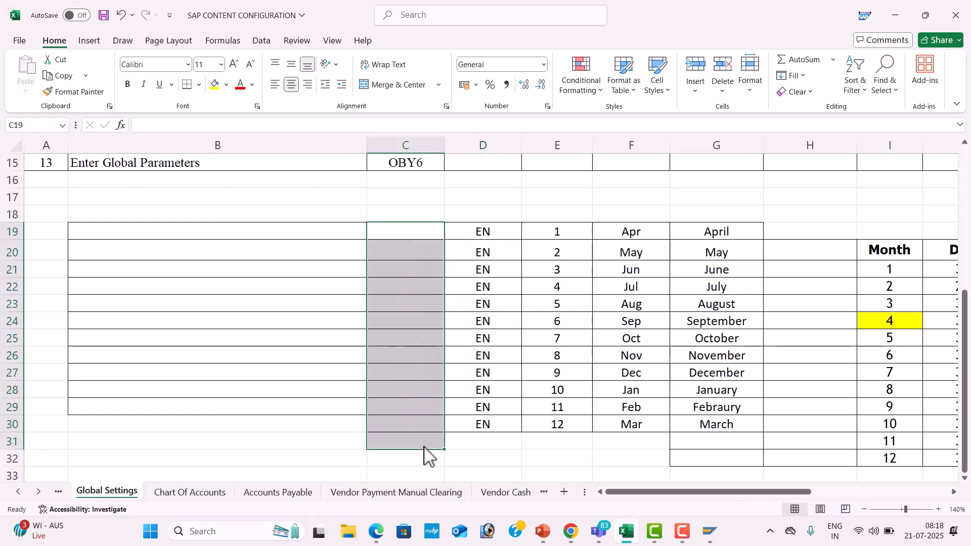
# Compare the sheet's Month, Day, Period and Year Shift table with the periods of variant 1T in SAP.
pyautogui.click(598, 399)
pyautogui.click(732, 357)
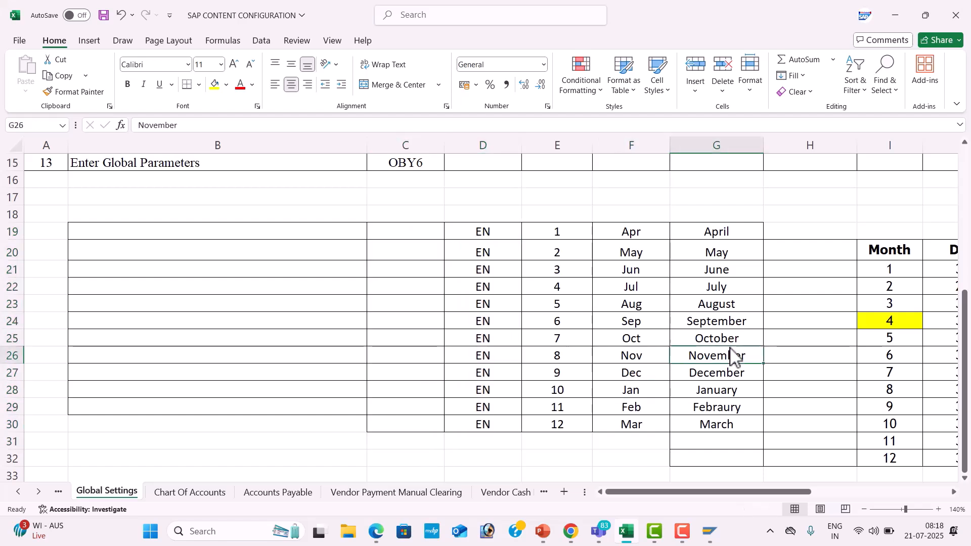
pyautogui.press('Right')
pyautogui.press('Right')
pyautogui.press('Right')
pyautogui.press('Right')
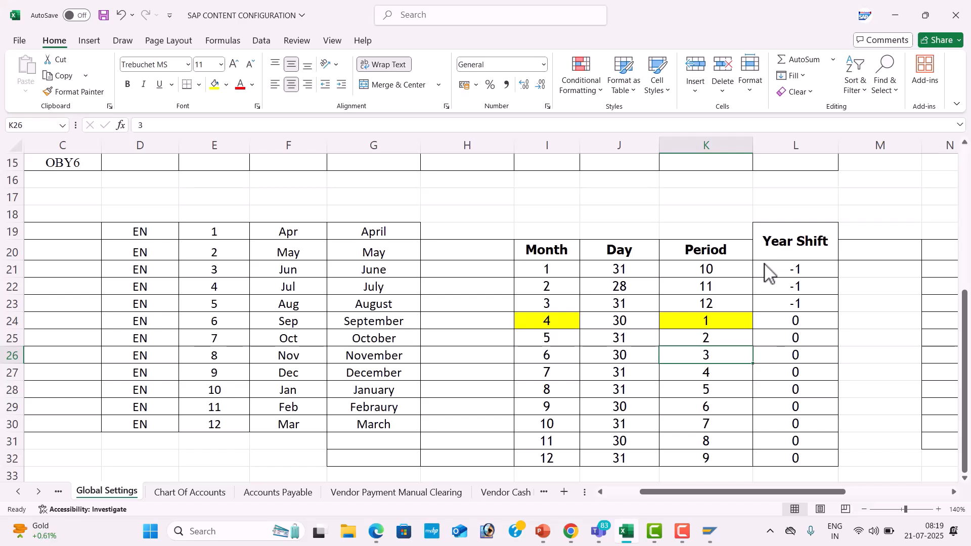
pyautogui.hotkey('alt', 'Tab')
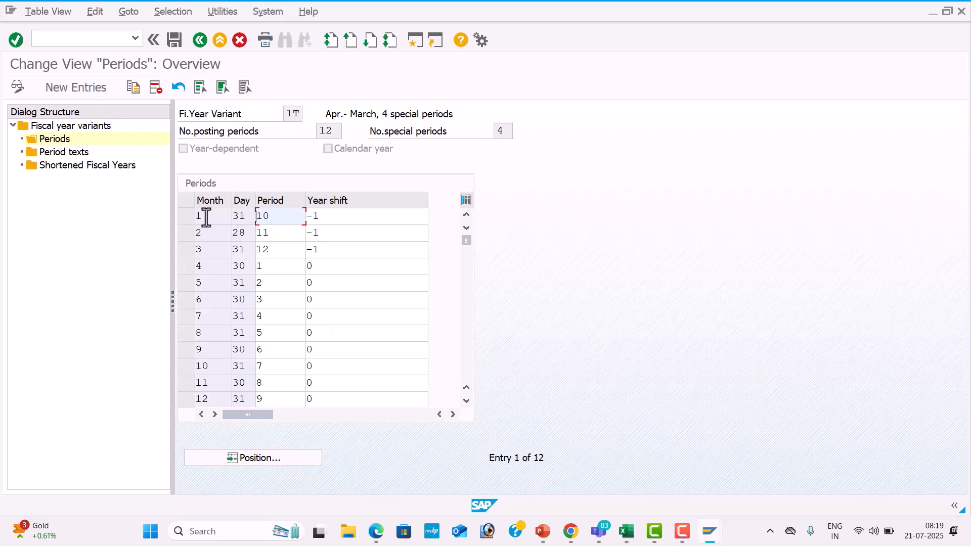
pyautogui.hotkey('alt', 'Tab')
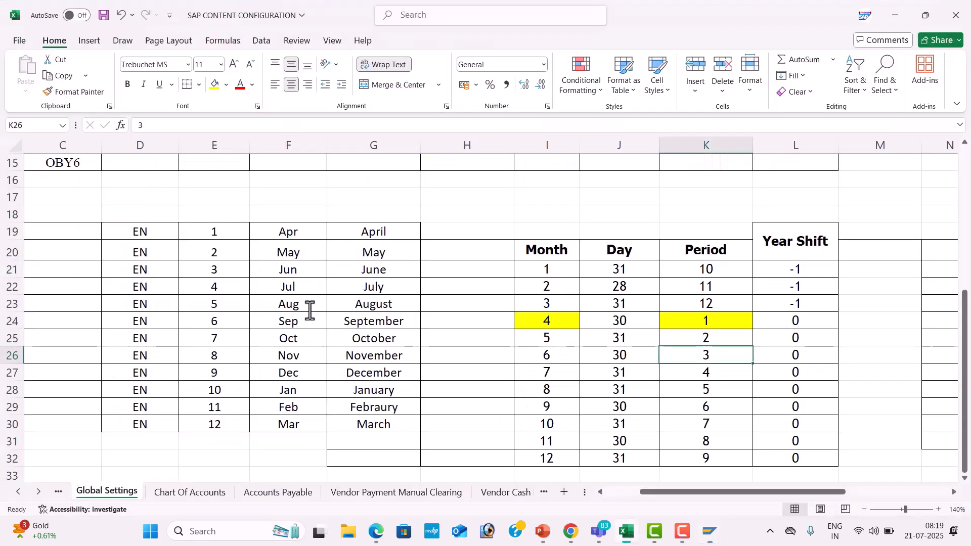
pyautogui.click(632, 356)
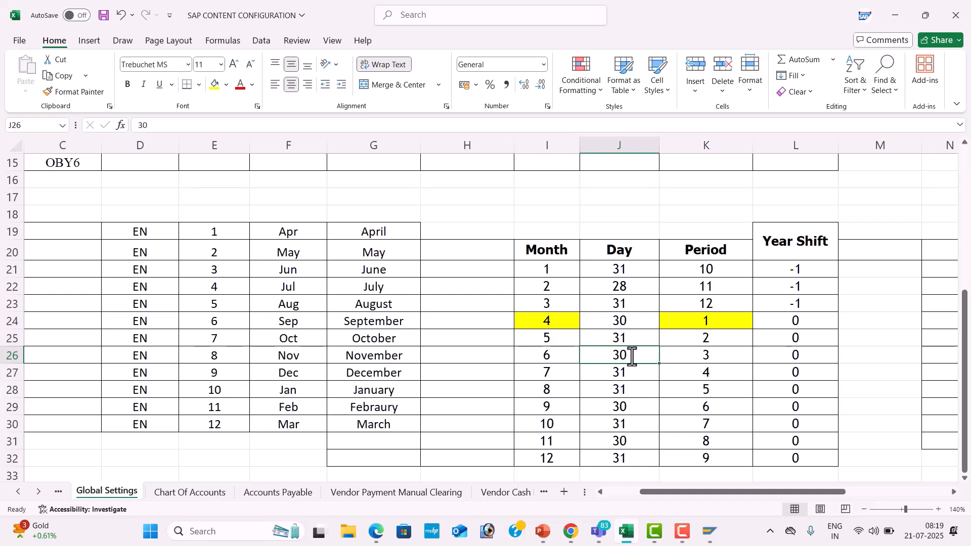
# Switch to SAP, save the periods of variant 1T and open its period texts.
pyautogui.hotkey('alt', 'Tab')
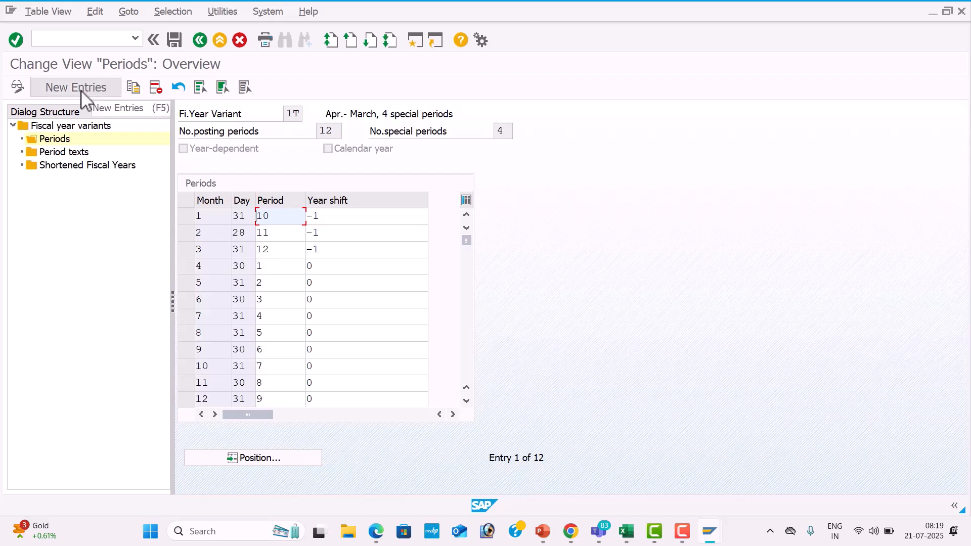
pyautogui.click(180, 35)
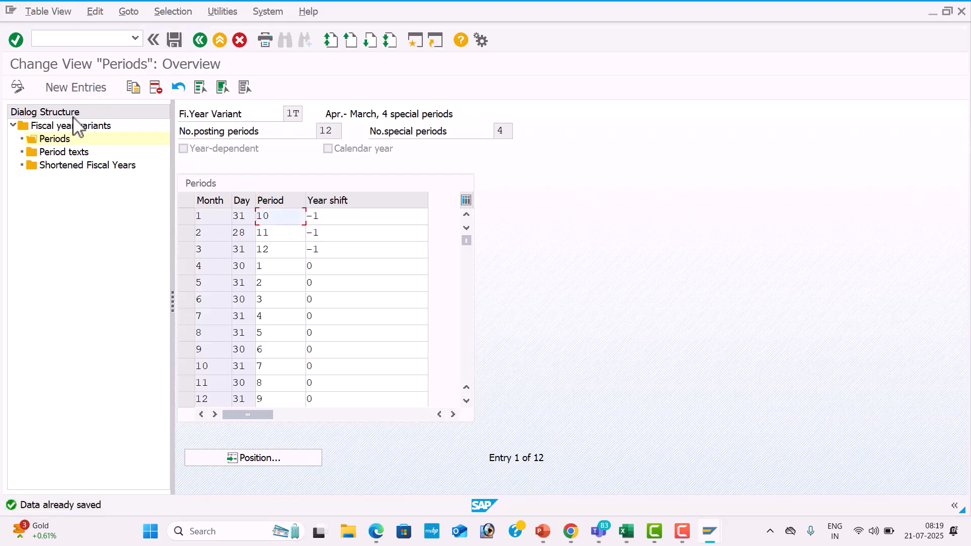
pyautogui.doubleClick(68, 152)
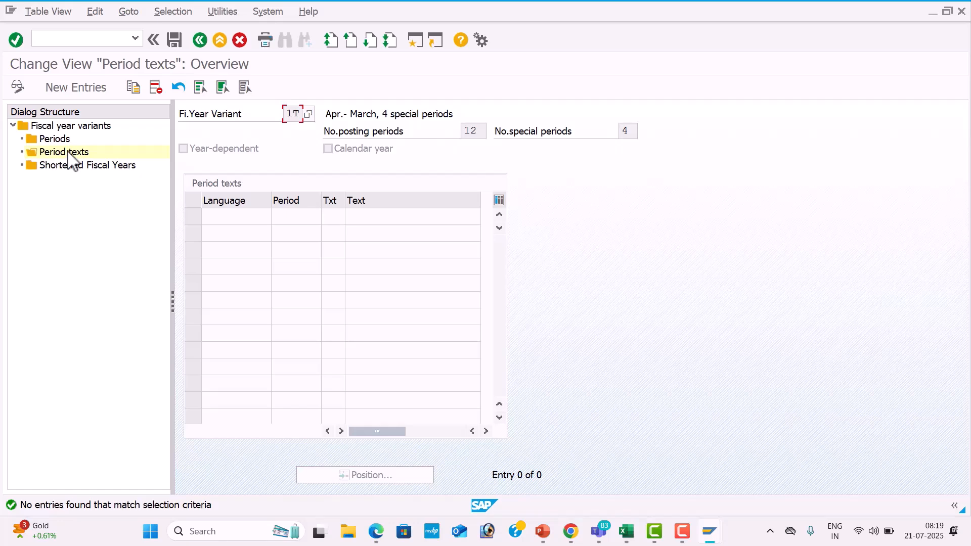
# Switch to the Excel workbook and examine how calendar months map to posting periods and year shifts in the table.
pyautogui.hotkey('alt', 'Tab')
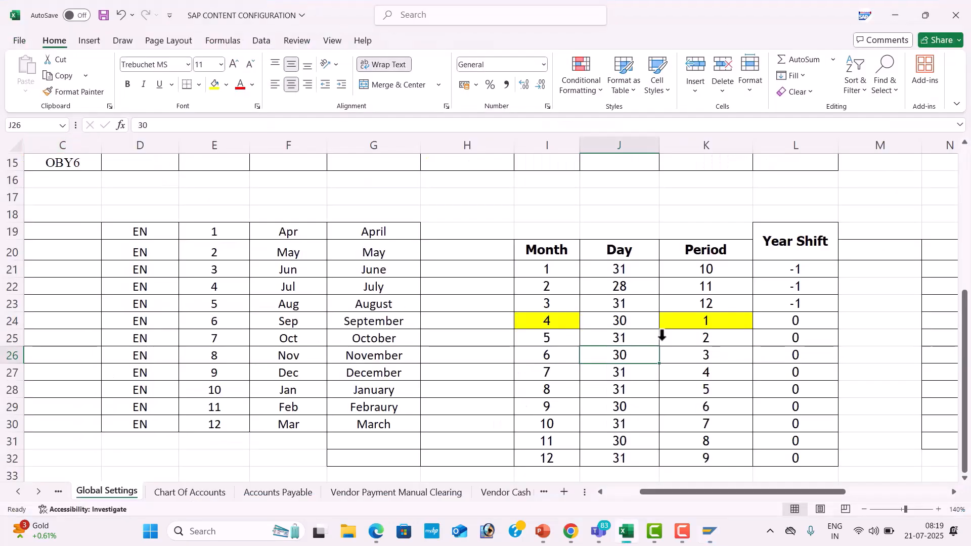
pyautogui.click(777, 260)
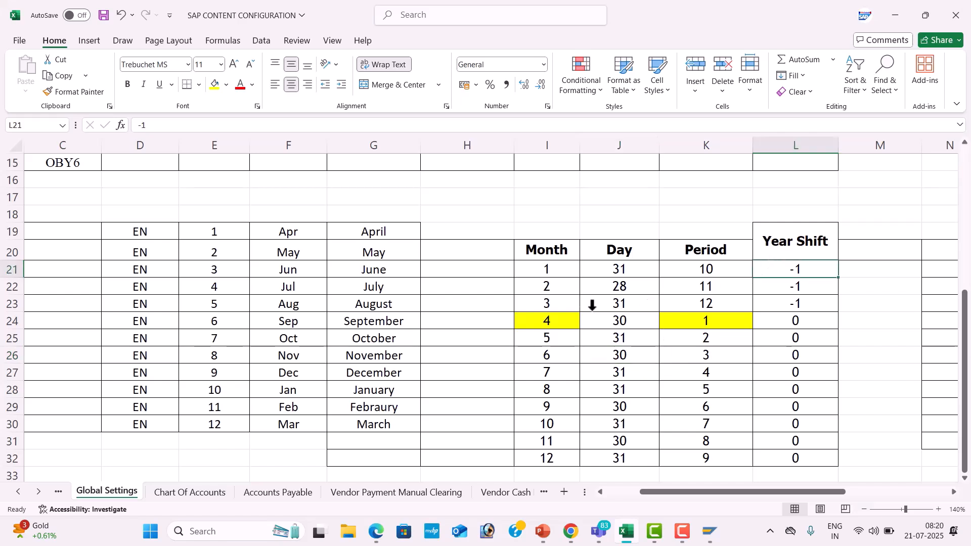
pyautogui.click(575, 313)
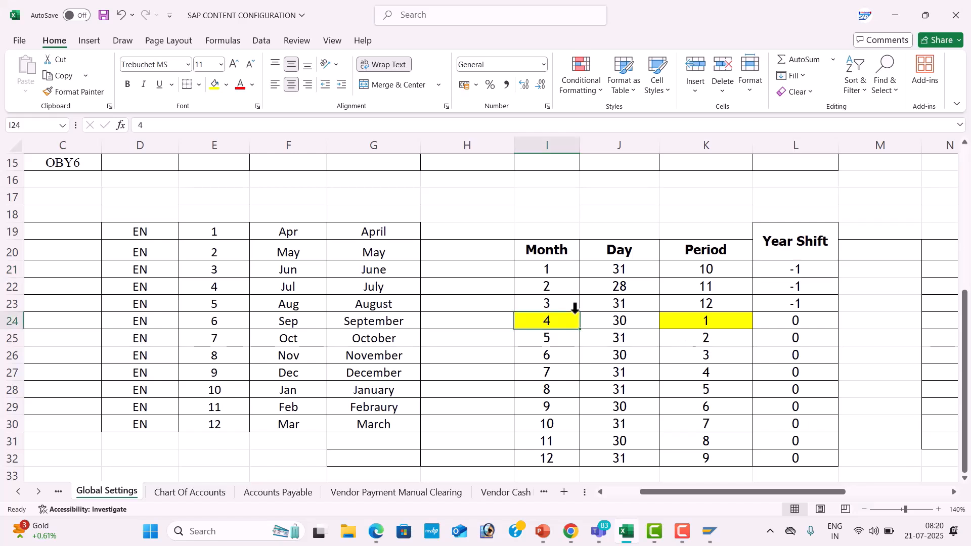
pyautogui.click(679, 314)
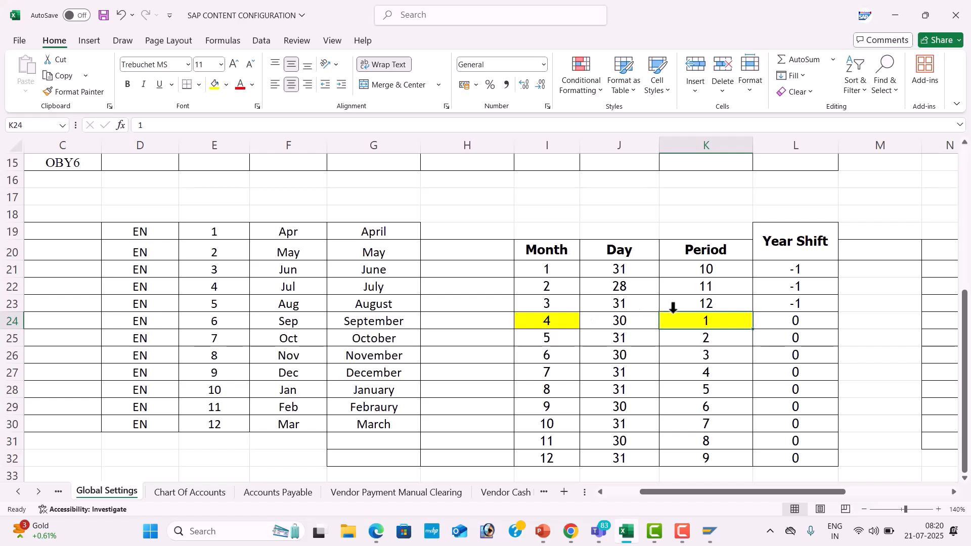
pyautogui.click(575, 463)
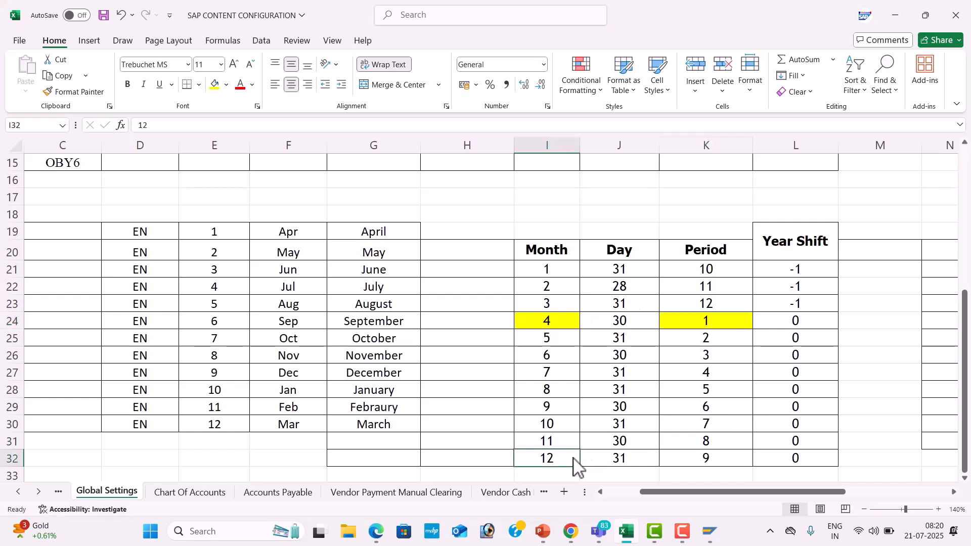
pyautogui.click(707, 464)
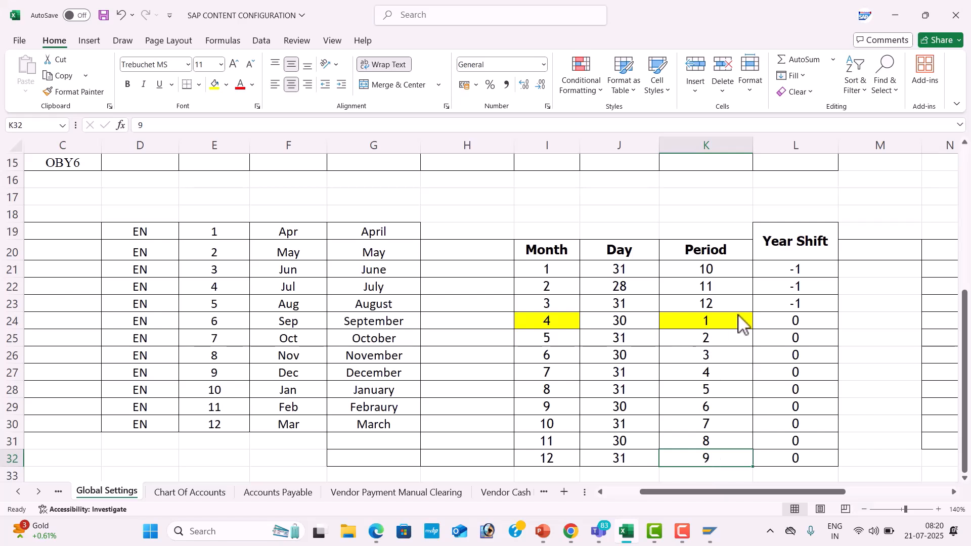
pyautogui.click(713, 276)
pyautogui.click(568, 273)
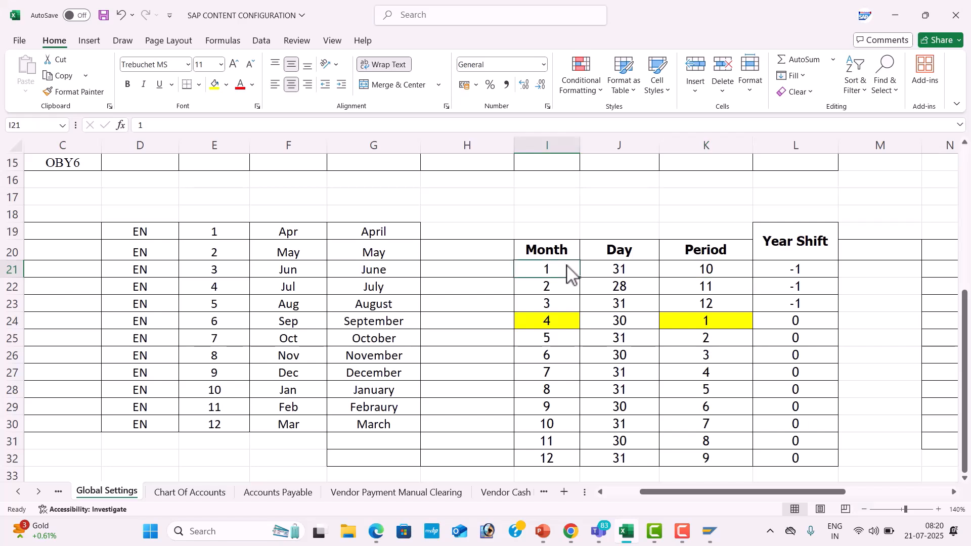
pyautogui.click(682, 273)
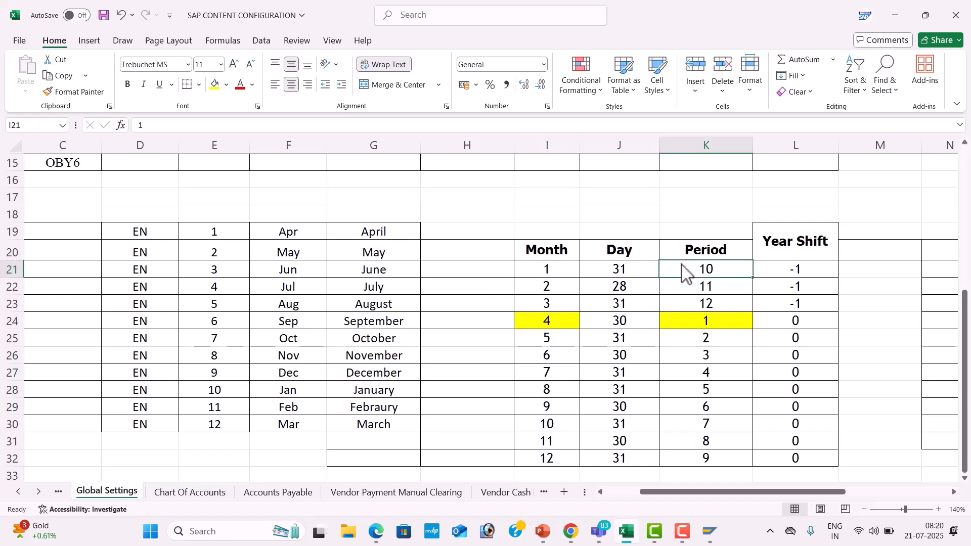
pyautogui.click(573, 287)
pyautogui.click(685, 290)
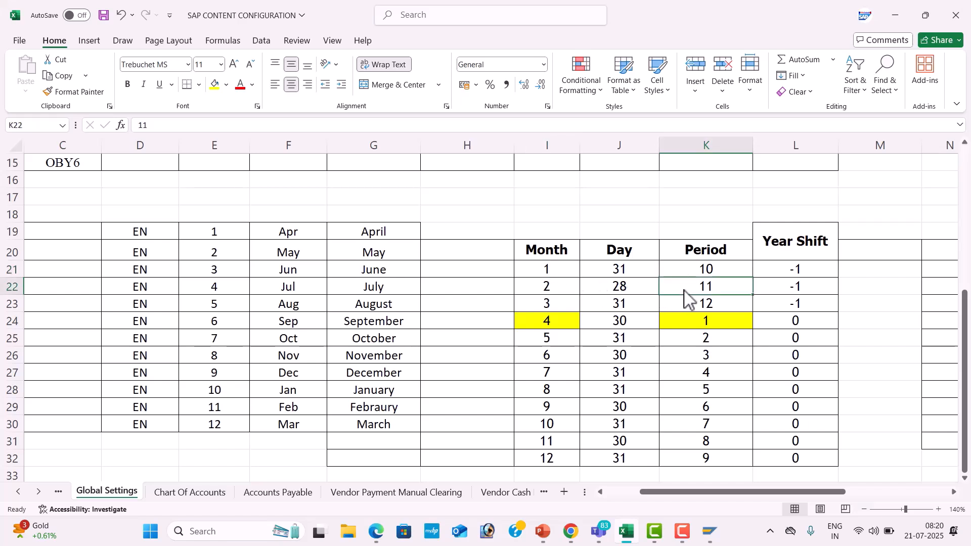
pyautogui.click(567, 303)
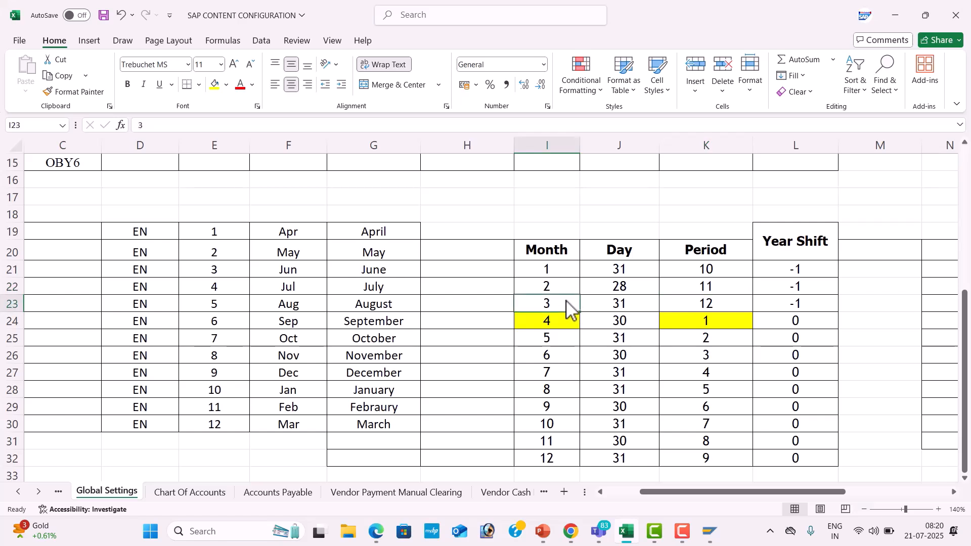
pyautogui.click(717, 305)
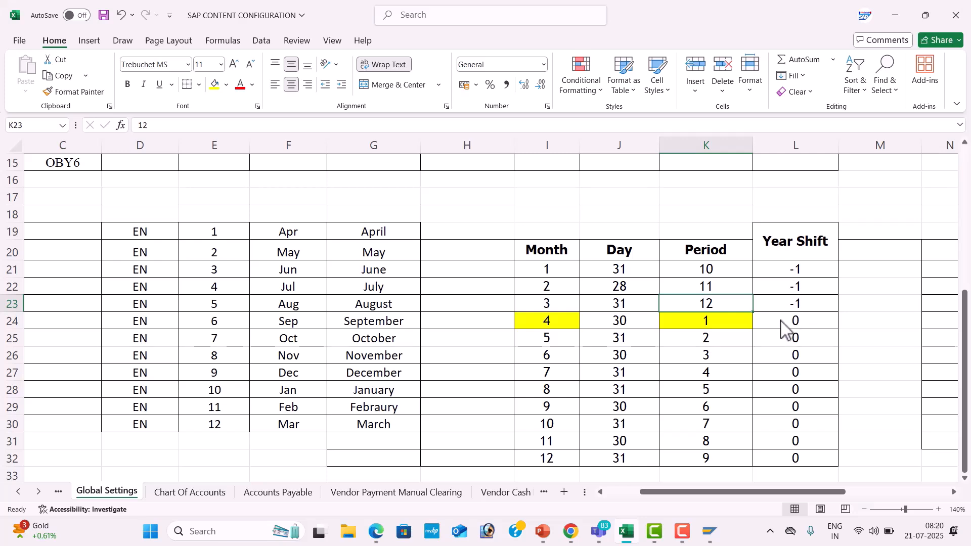
# Copy the EN texts of periods 1 to 12, April to March, from Excel into new period text entries of variant 1T in SAP and save.
pyautogui.hotkey('alt', 'Tab')
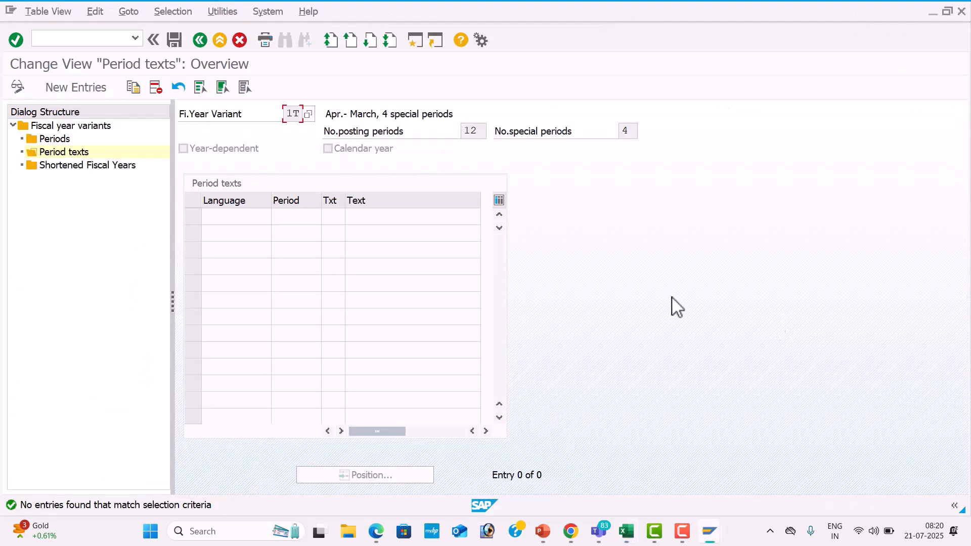
pyautogui.click(75, 86)
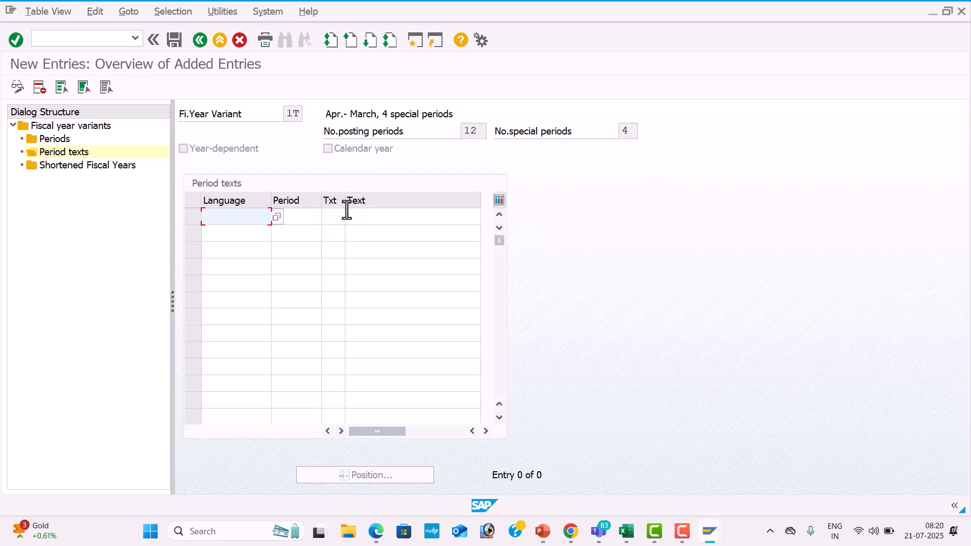
pyautogui.hotkey('alt', 'Tab')
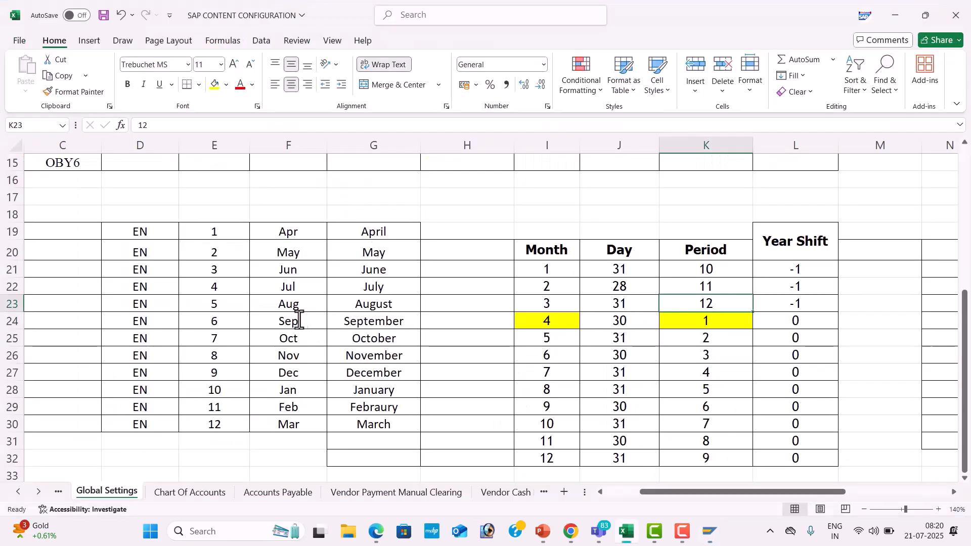
pyautogui.click(261, 298)
pyautogui.moveTo(167, 234); pyautogui.dragTo(377, 418)
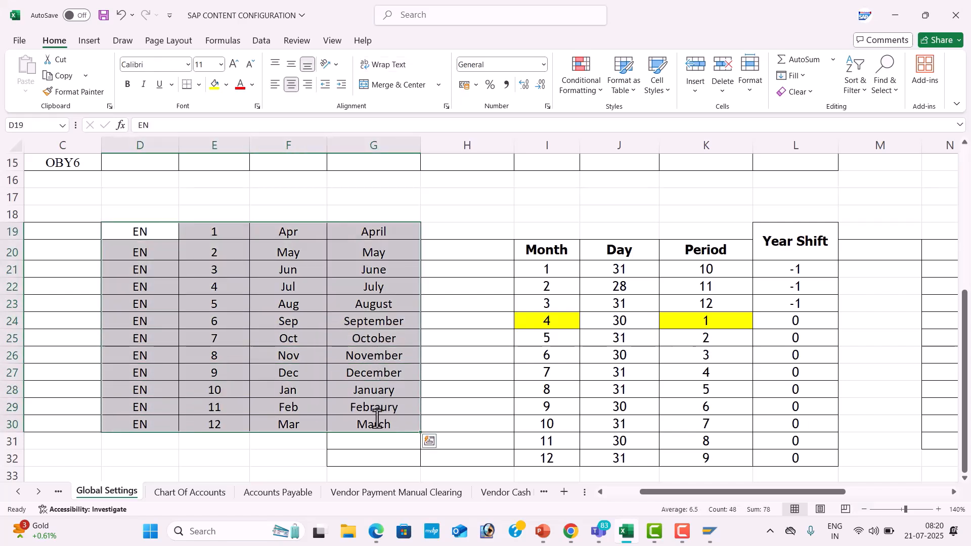
pyautogui.hotkey('ctrl', 'c')
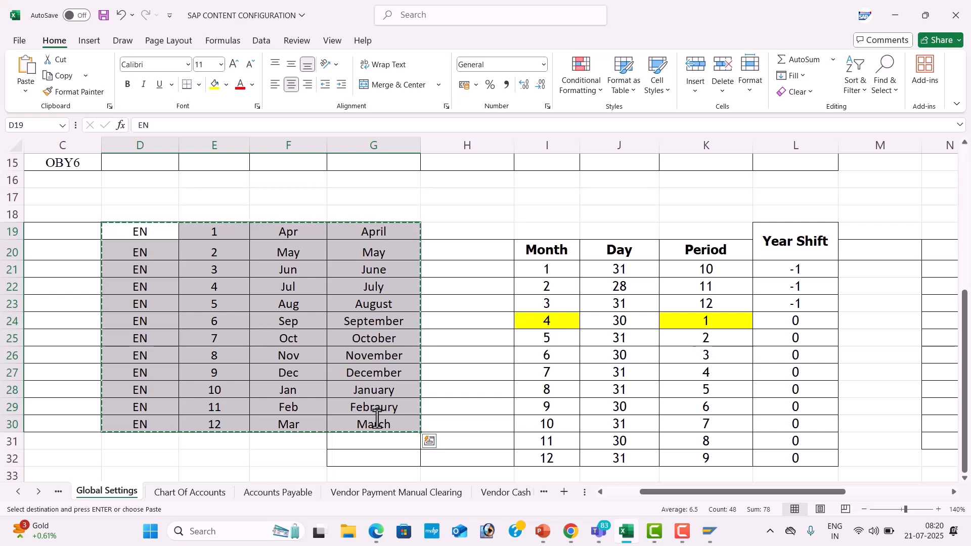
pyautogui.hotkey('alt', 'Tab')
pyautogui.hotkey('ctrl', 'v')
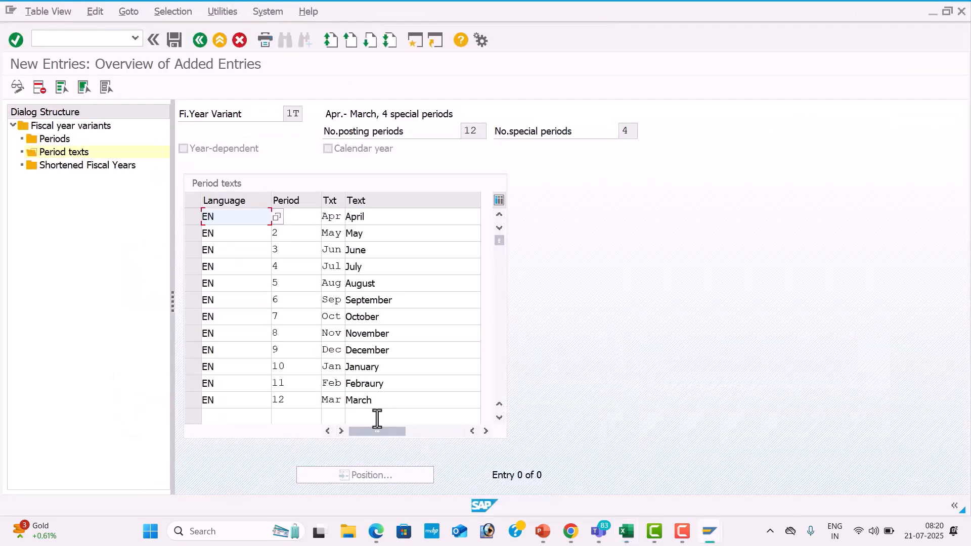
pyautogui.click(173, 40)
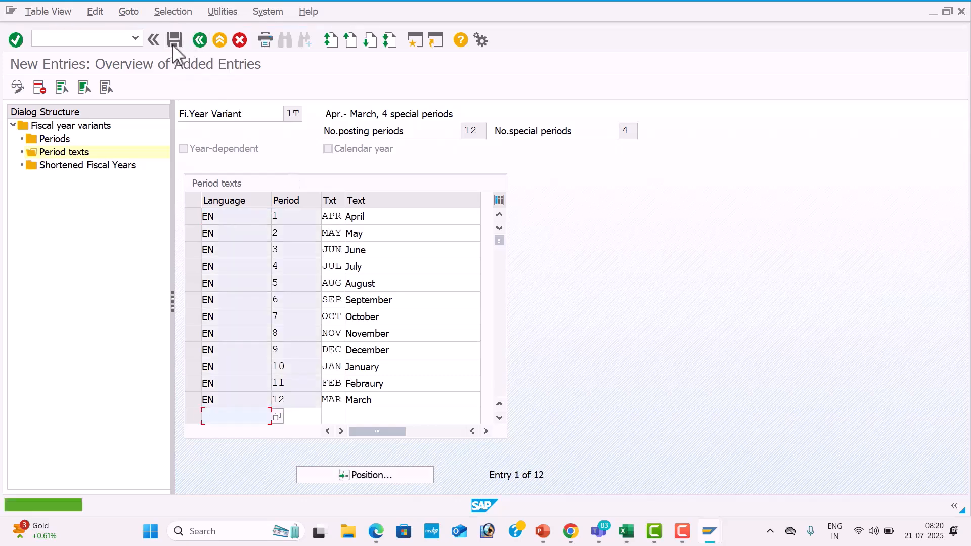
# Switch to the Global Setting configuration PDF and look up the section on assigning the company code to the fiscal year variant.
pyautogui.hotkey('alt', 'Tab')
pyautogui.hotkey('alt', 'Tab')
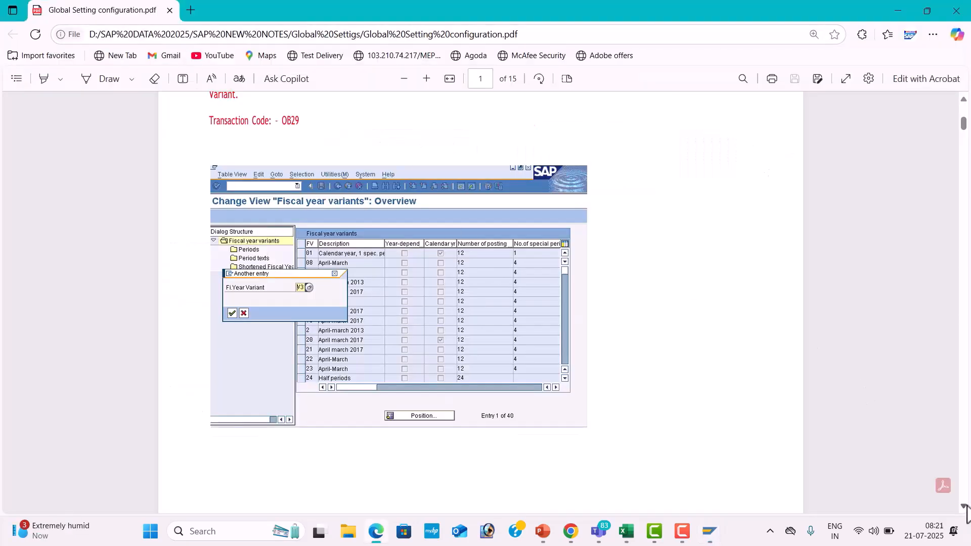
pyautogui.scroll(-10, 965, 508)
pyautogui.scroll(-4, 966, 513)
pyautogui.scroll(-10, 967, 516)
pyautogui.scroll(-5, 967, 517)
pyautogui.scroll(-1, 967, 517)
pyautogui.scroll(-1, 966, 516)
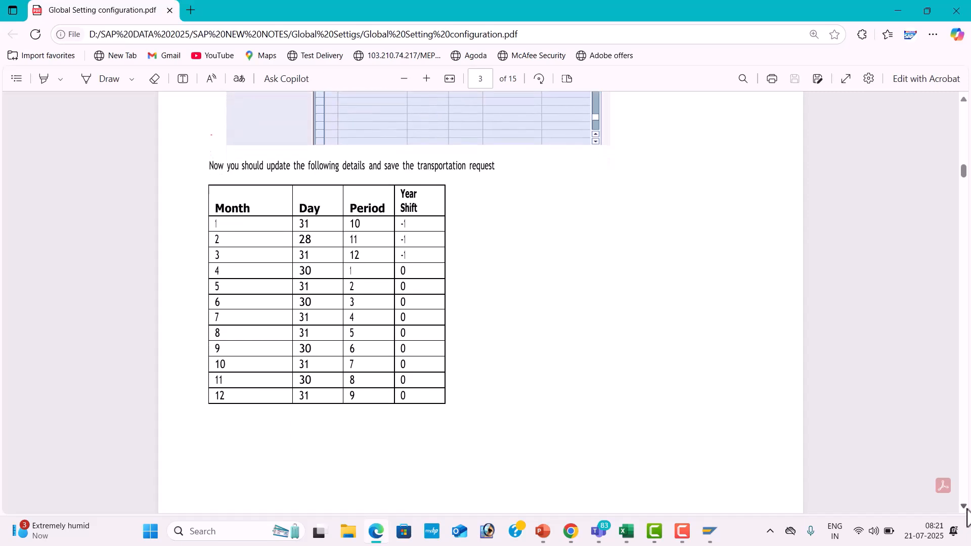
pyautogui.scroll(-10, 967, 517)
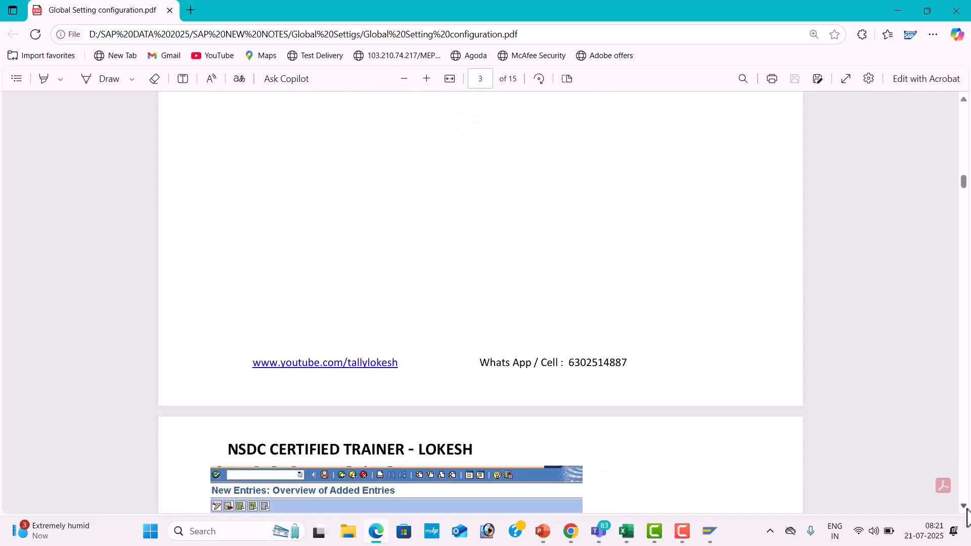
pyautogui.scroll(-7, 967, 517)
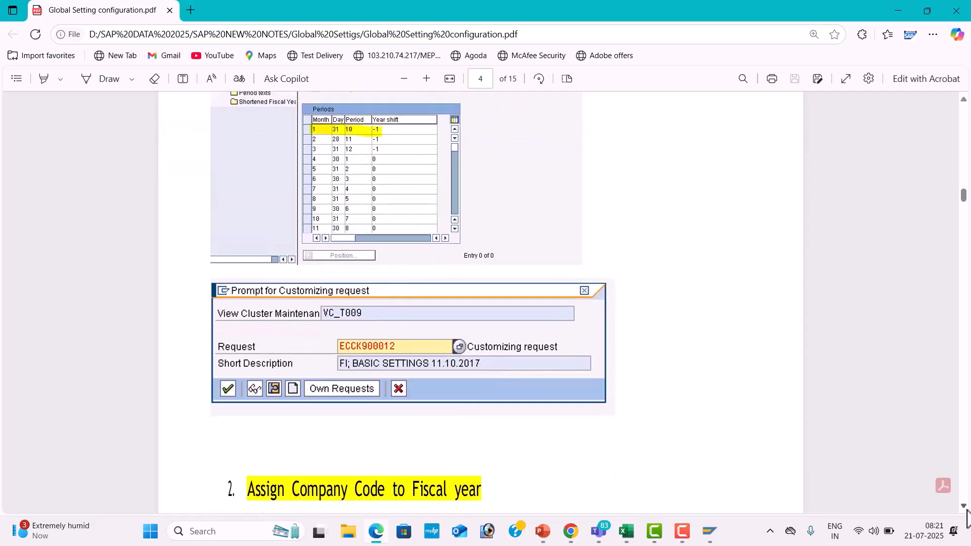
pyautogui.scroll(-3, 966, 517)
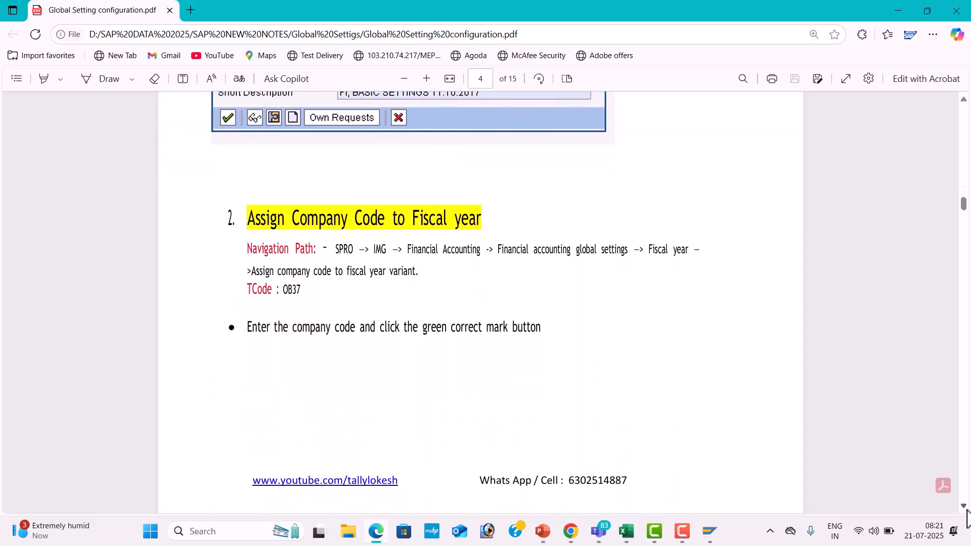
# Switch to SAP and open the company code to fiscal year variant assignment with transaction /NOB37.
pyautogui.hotkey('alt', 'Tab')
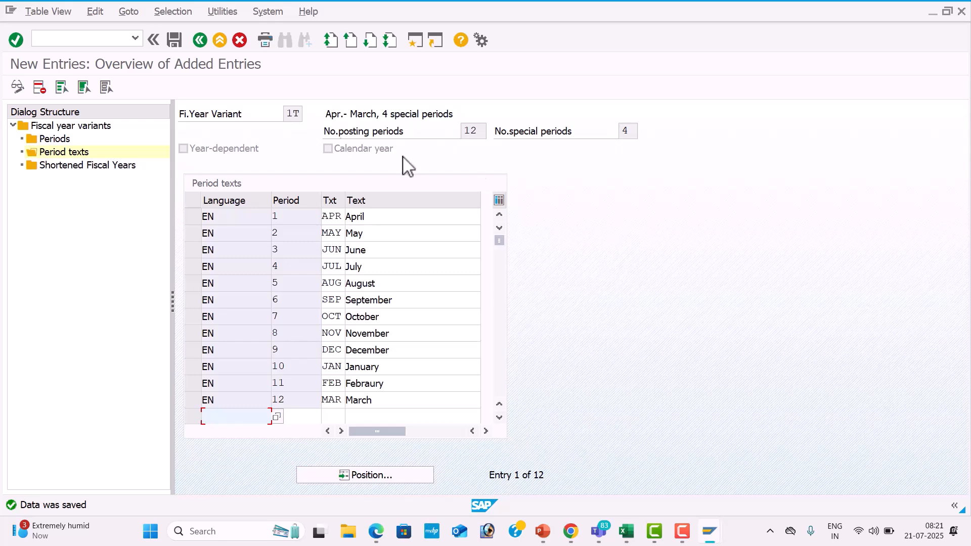
pyautogui.click(115, 41)
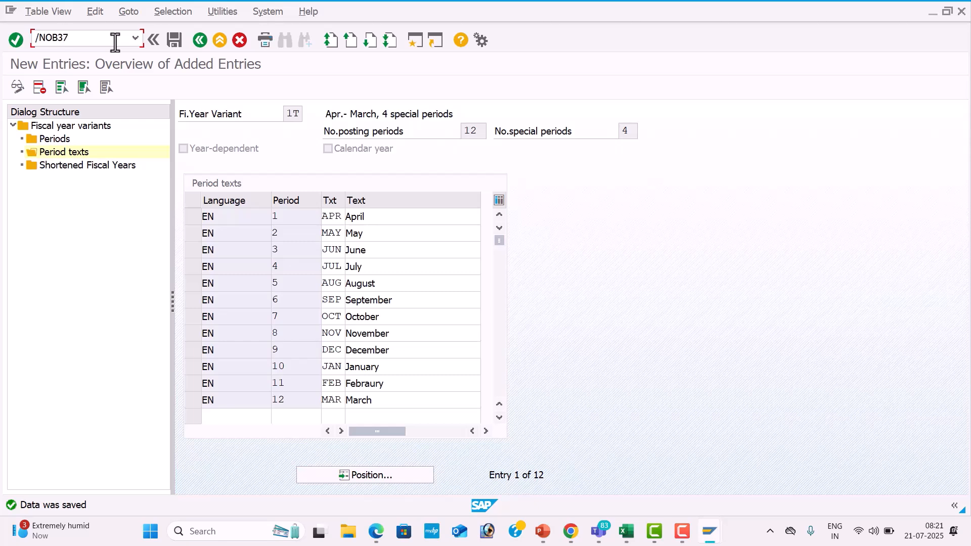
pyautogui.press('Return')
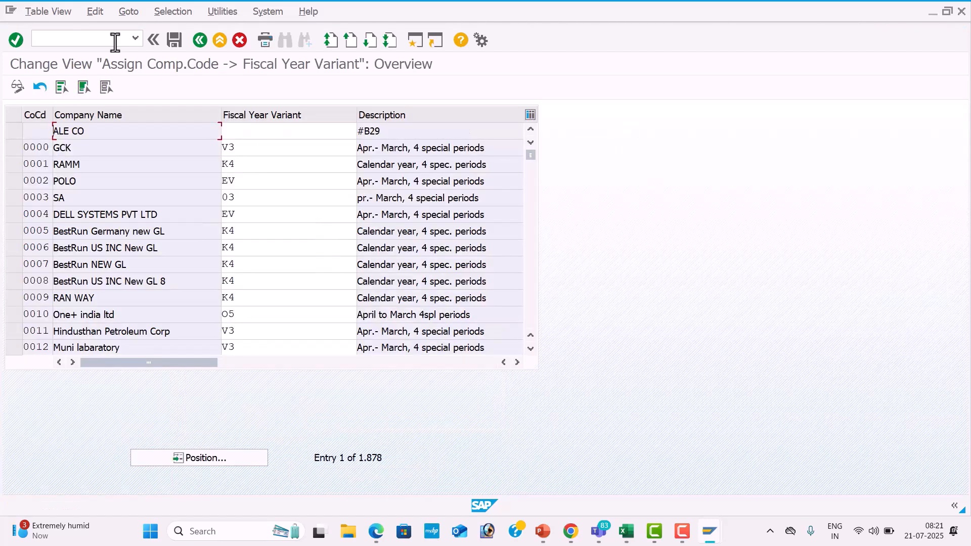
pyautogui.hotkey('alt', 'Tab')
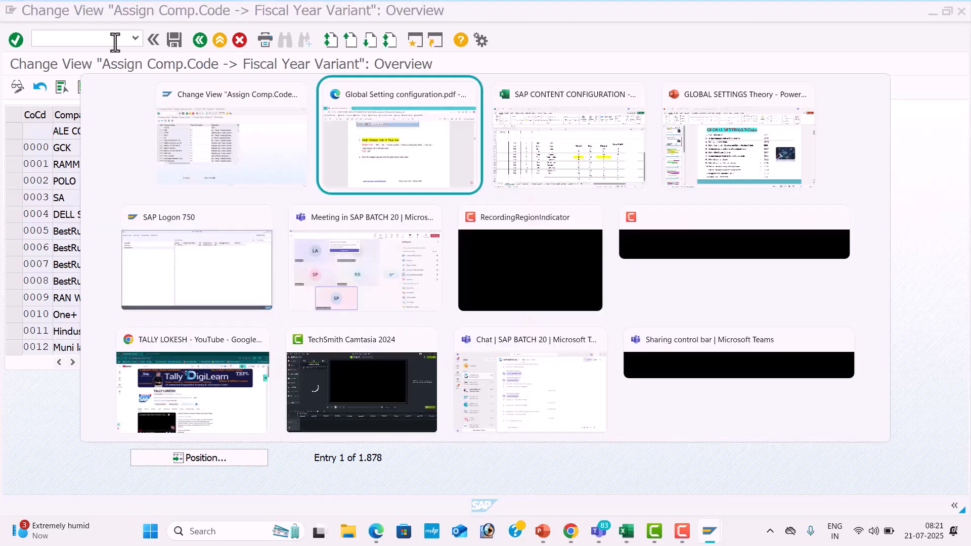
pyautogui.hotkey('alt', 'Tab')
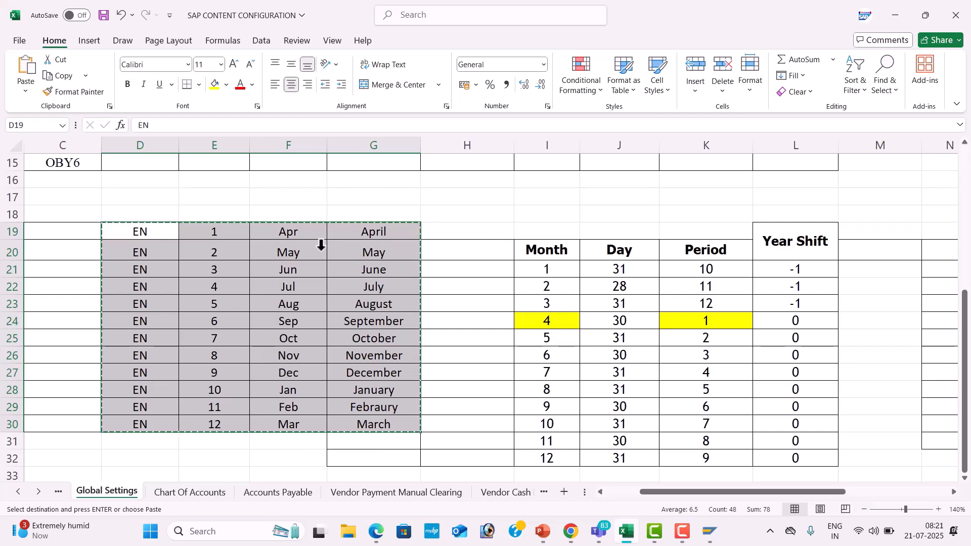
pyautogui.click(556, 246)
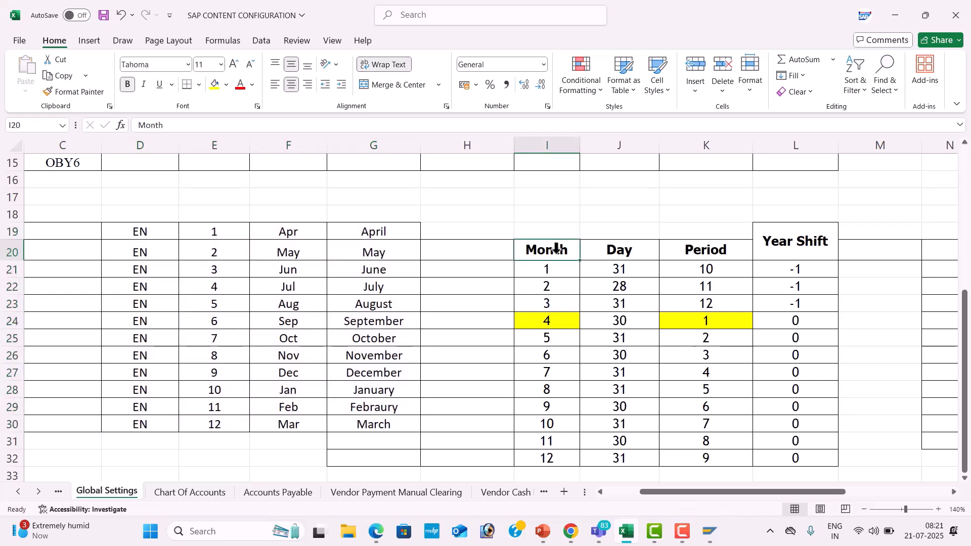
# Switch to the Teams meeting, stop the current screen sharing and share the entire screen again.
pyautogui.hotkey('alt', 'Tab')
pyautogui.hotkey('alt', 'Tab')
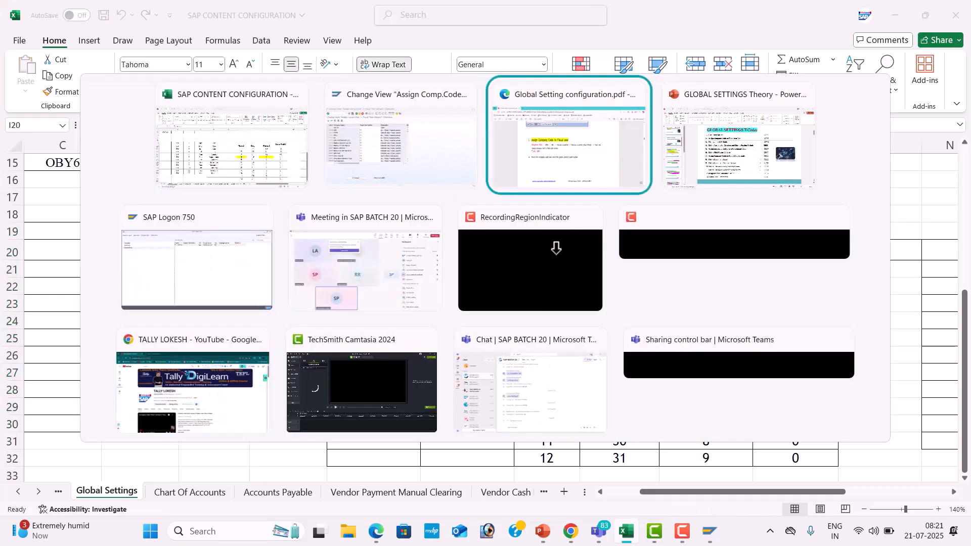
pyautogui.hotkey('alt', 'Tab')
pyautogui.hotkey('alt', 'Tab')
pyautogui.hotkey('alt', 'Tab')
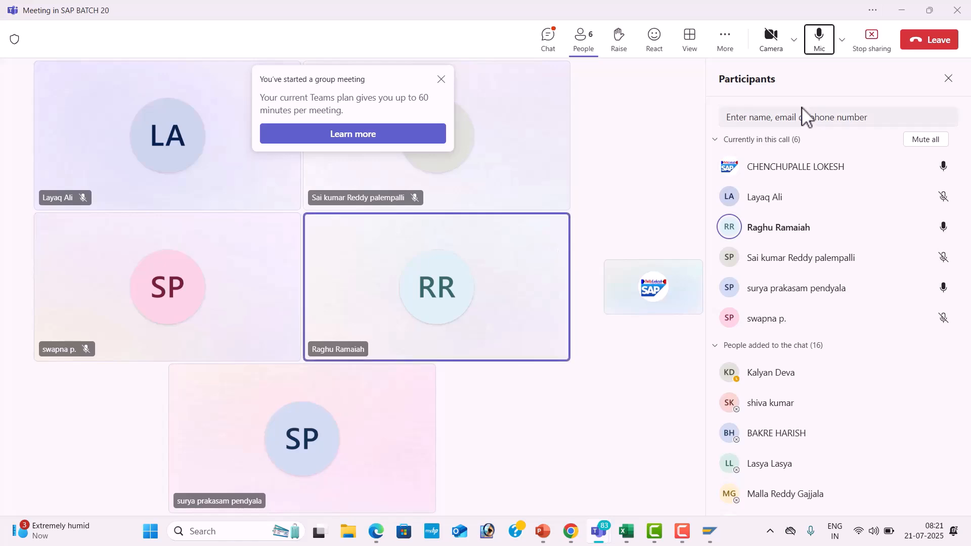
pyautogui.click(872, 40)
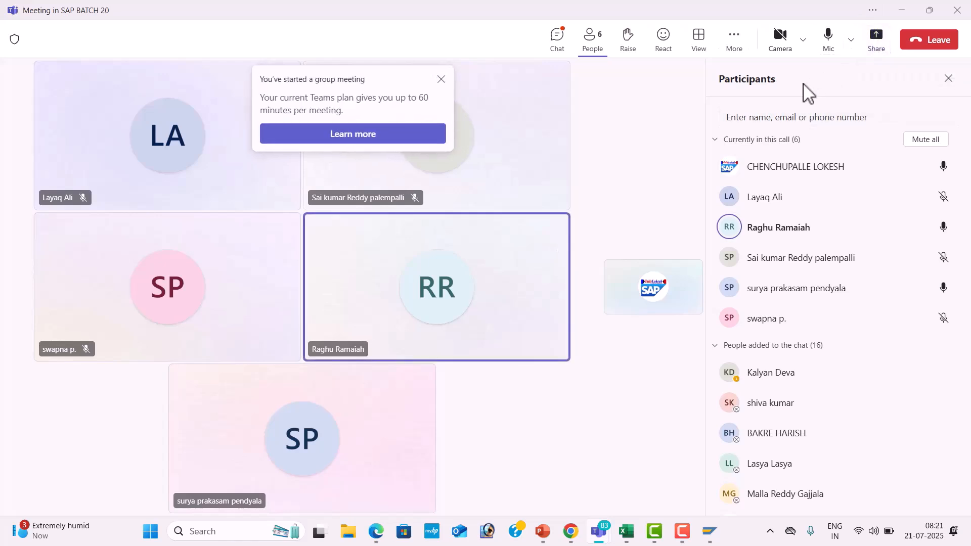
pyautogui.click(878, 43)
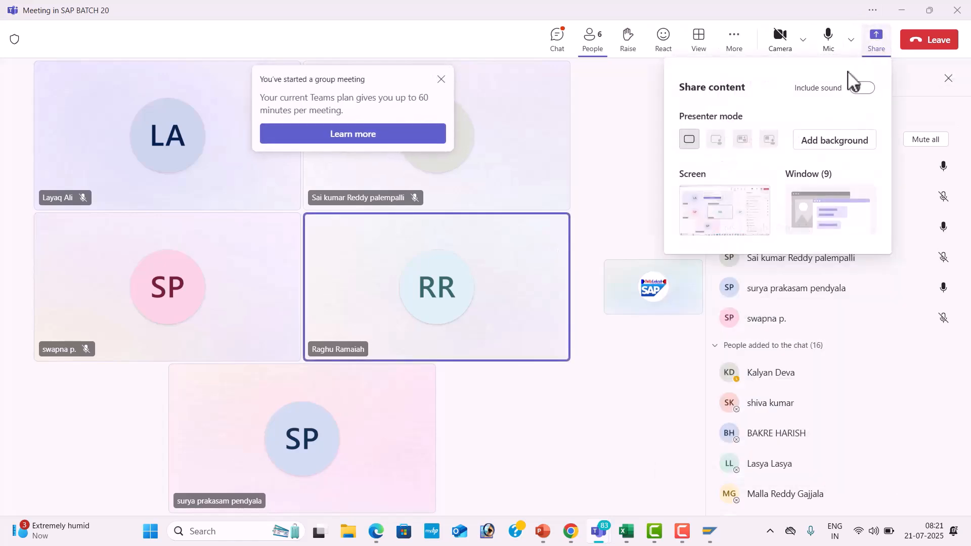
pyautogui.click(739, 208)
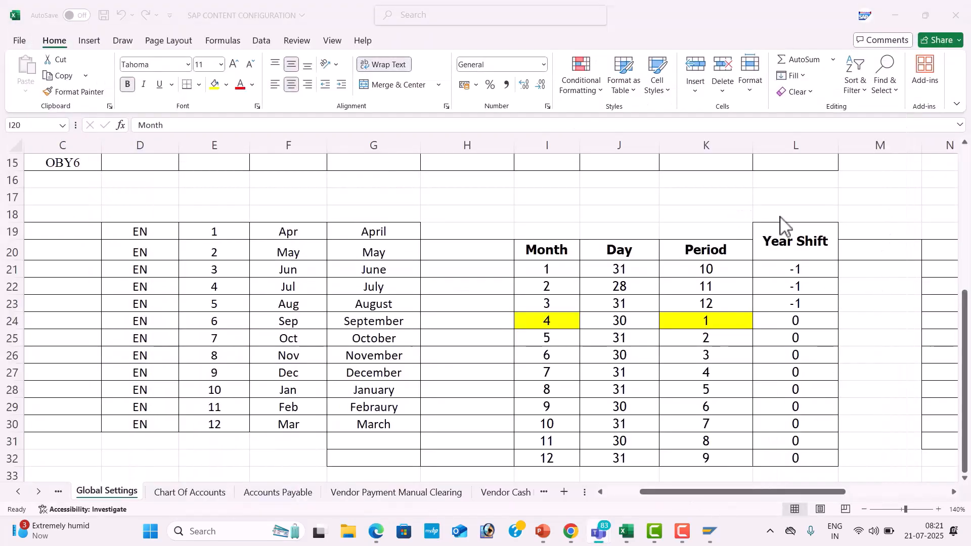
# Switch to SAP and leave the company code assignment view for the SAP Easy Access screen.
pyautogui.click(677, 275)
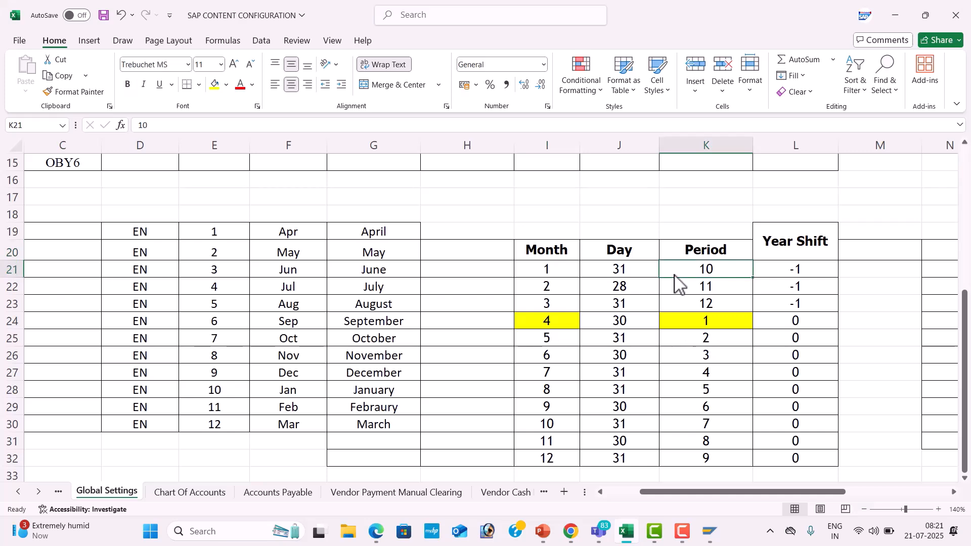
pyautogui.hotkey('alt', 'Tab')
pyautogui.hotkey('alt', 'Tab')
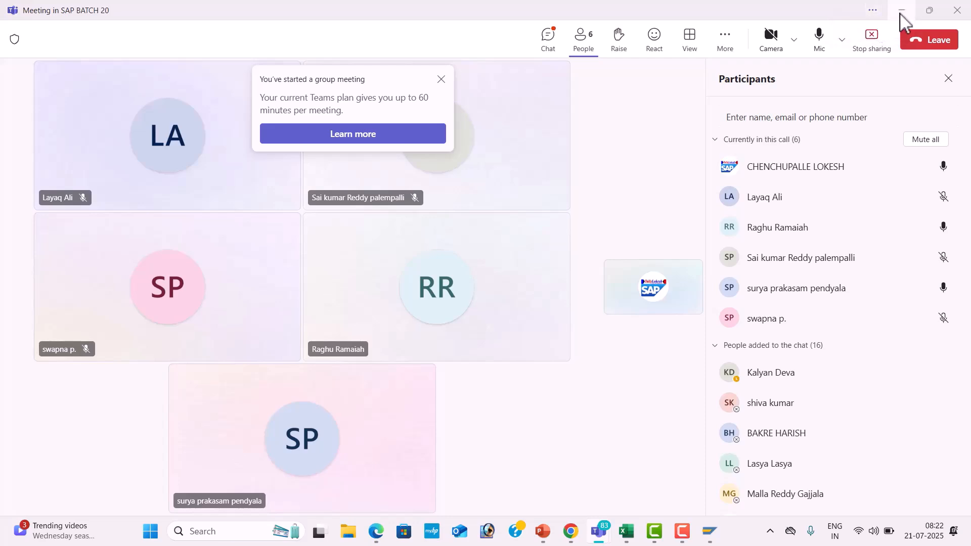
pyautogui.hotkey('alt', 'Tab')
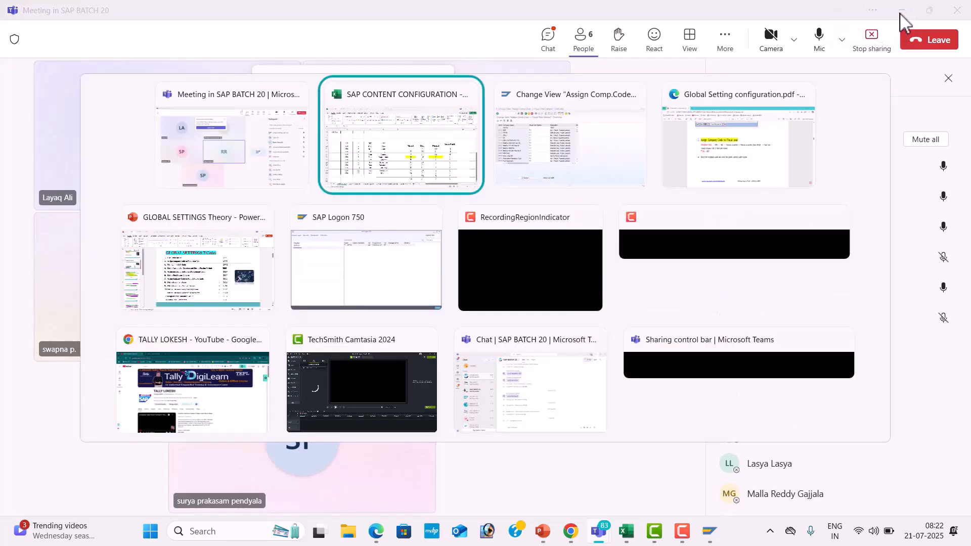
pyautogui.hotkey('alt', 'Tab')
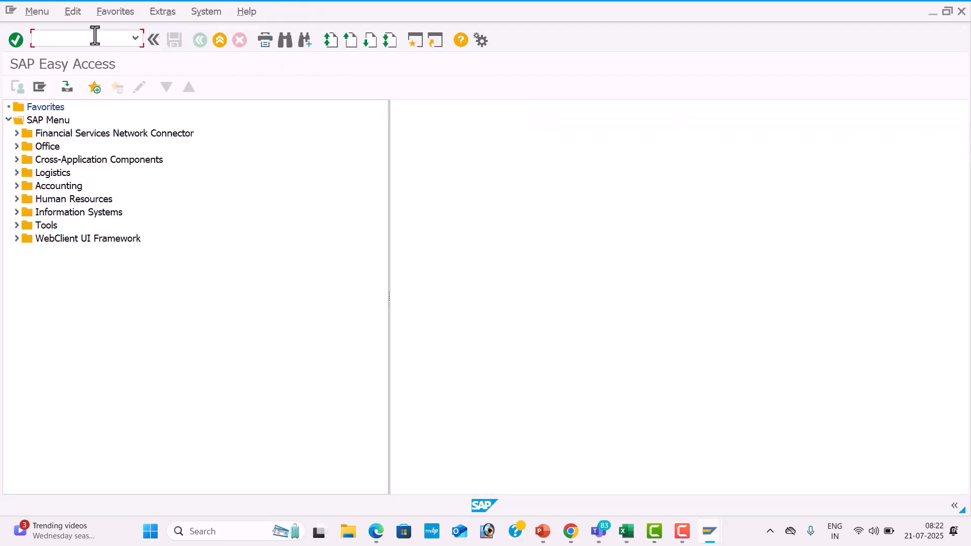
# Switch to Teams and restart the full-screen sharing of the meeting once more.
pyautogui.hotkey('alt', 'Tab')
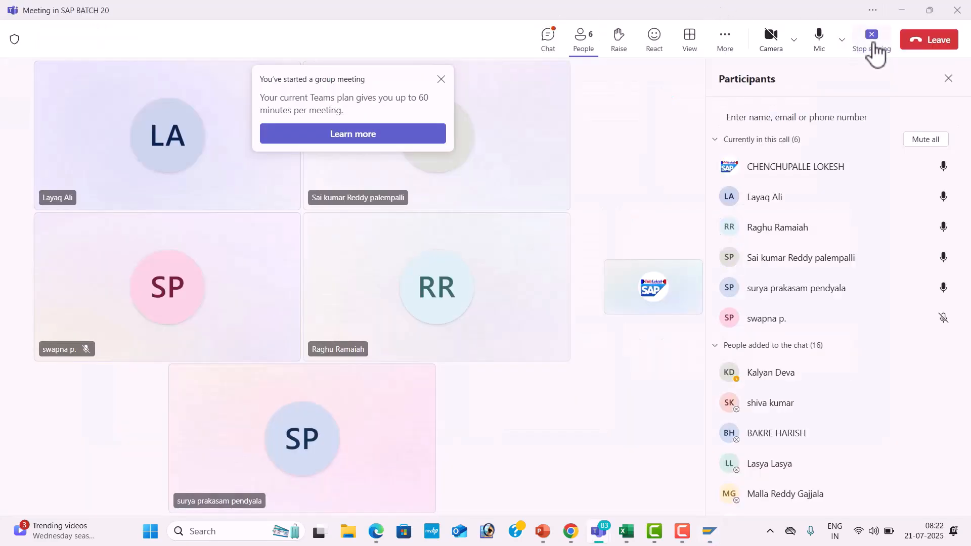
pyautogui.click(881, 49)
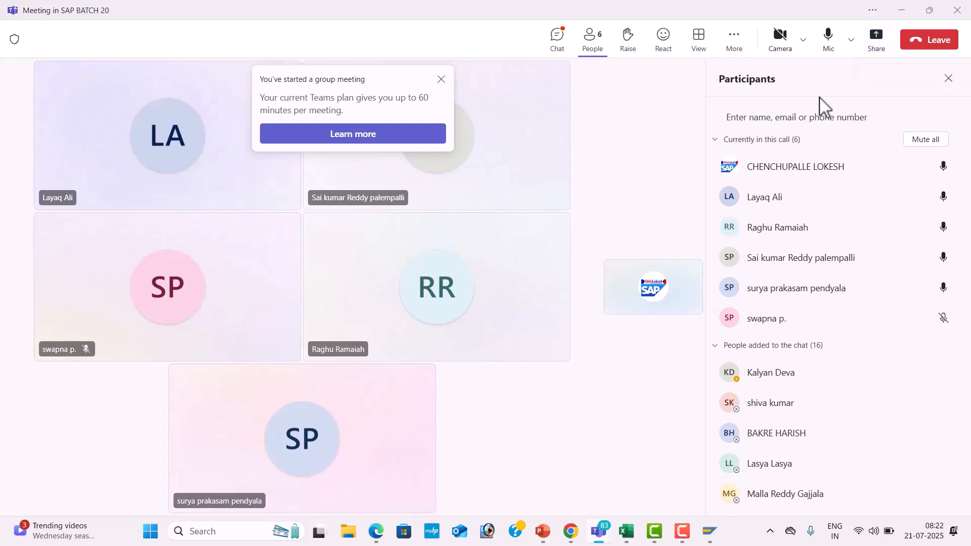
pyautogui.click(876, 43)
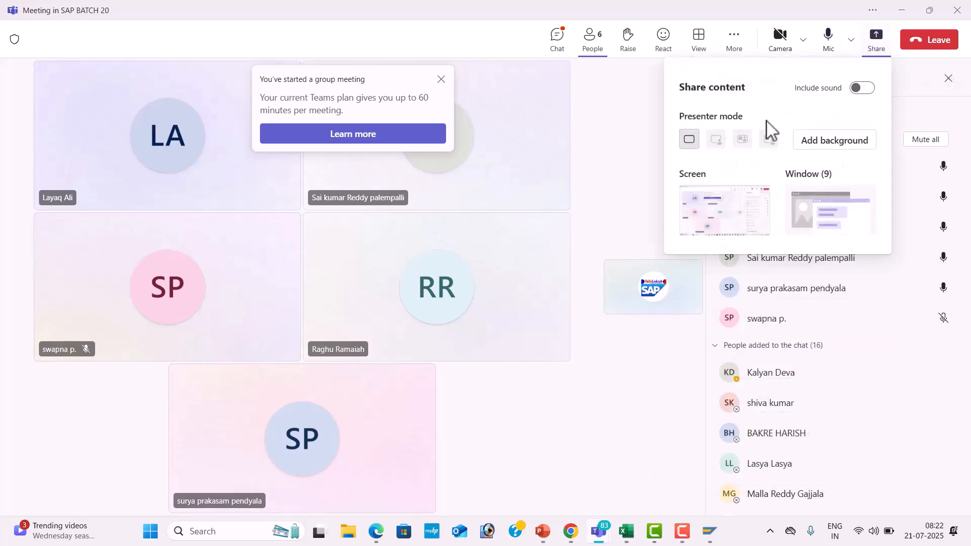
pyautogui.click(740, 208)
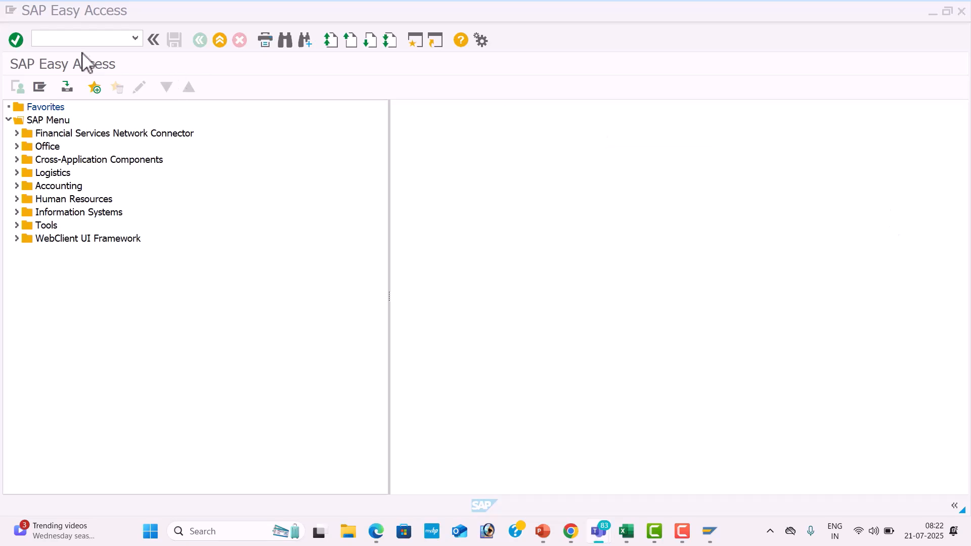
# Switch to the Excel workbook and look up the transaction code for Fiscal Year Variant in the Global Settings list.
pyautogui.click(89, 41)
pyautogui.hotkey('alt', 'Tab')
pyautogui.hotkey('alt', 'Tab')
pyautogui.hotkey('alt', 'Tab')
pyautogui.press('pageup')
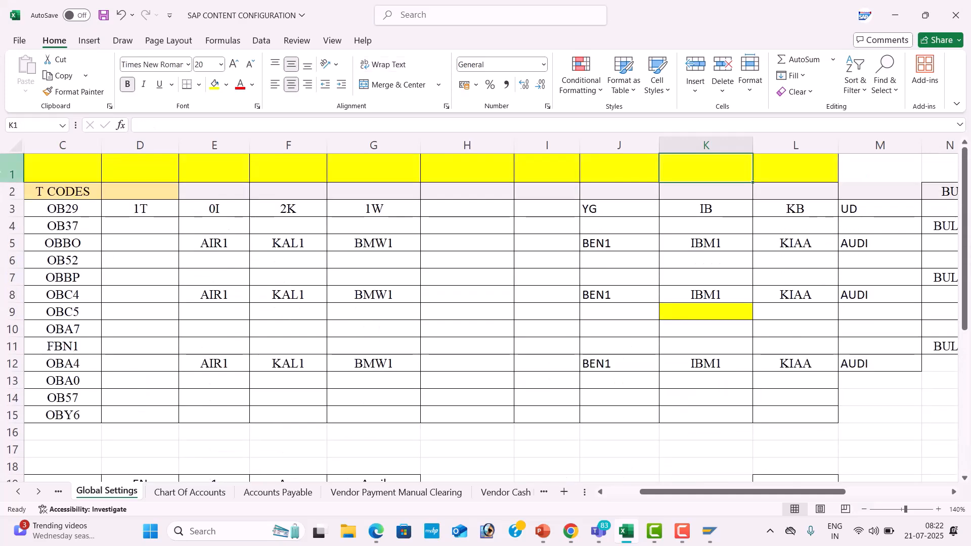
pyautogui.press('Left')
pyautogui.press('Left')
pyautogui.press('Left')
pyautogui.press('Left')
pyautogui.press('Left')
pyautogui.press('Left')
pyautogui.press('Left')
pyautogui.press('Left')
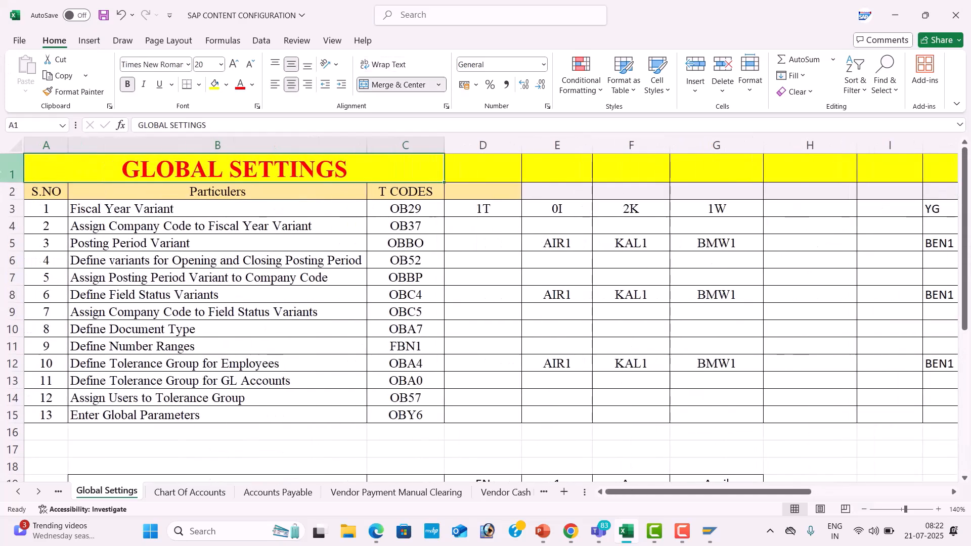
# Switch to SAP and open the fiscal year variants overview with transaction OB29.
pyautogui.hotkey('alt', 'Tab')
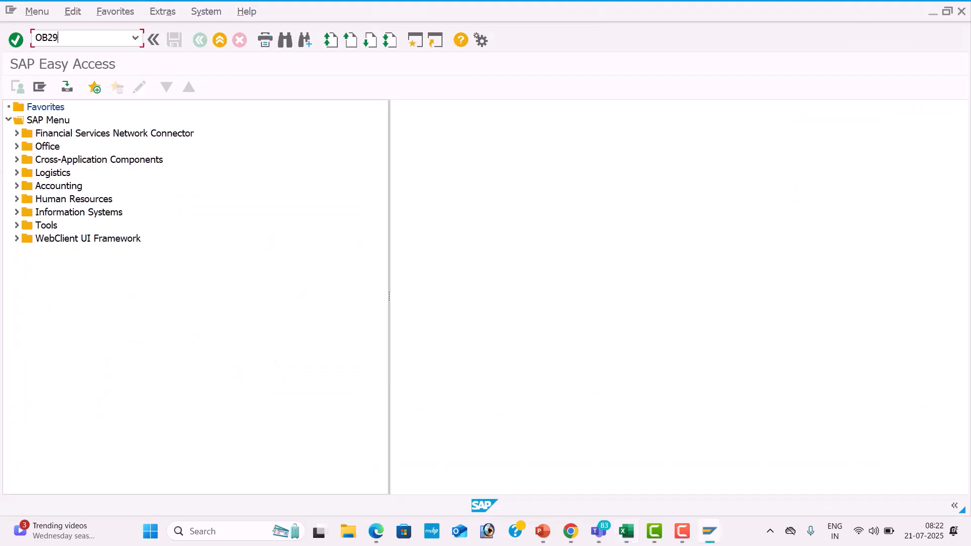
pyautogui.write('OB29')
pyautogui.press('Return')
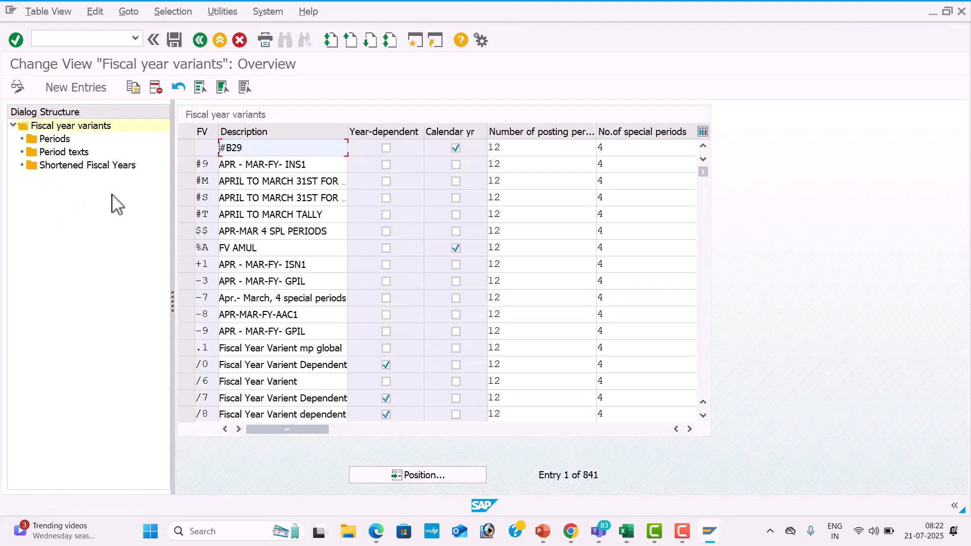
# Position the overview on fiscal year variant 1T, select it and display its periods.
pyautogui.click(437, 476)
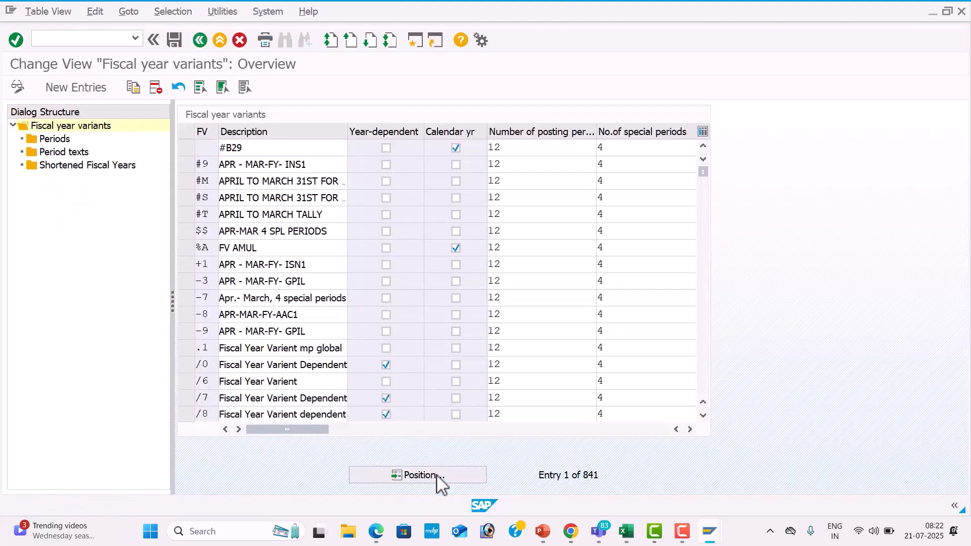
pyautogui.write('1T')
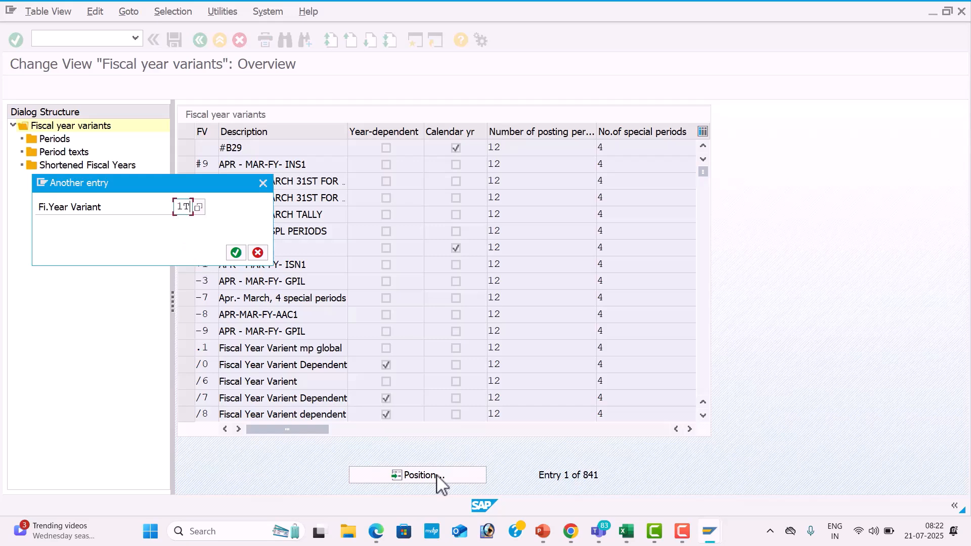
pyautogui.press('Return')
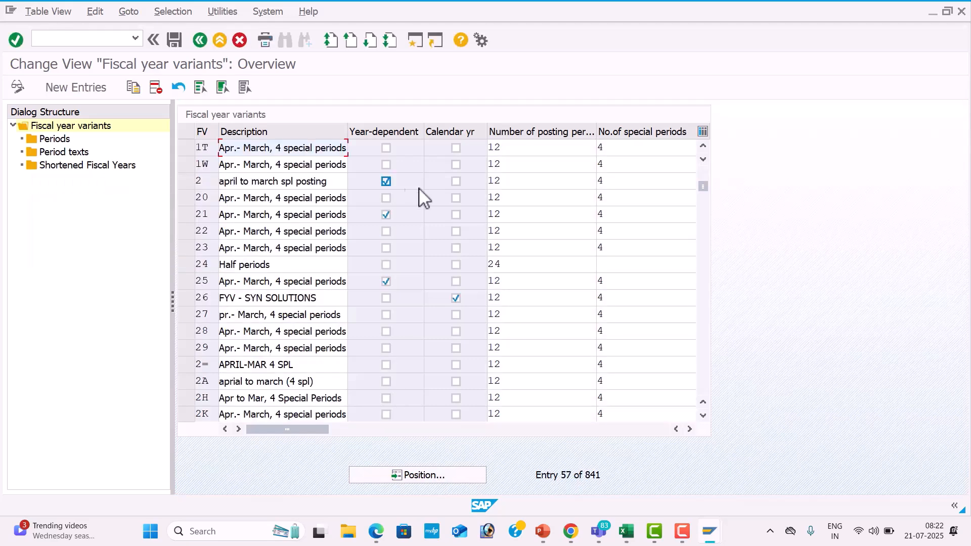
pyautogui.click(184, 148)
pyautogui.doubleClick(60, 142)
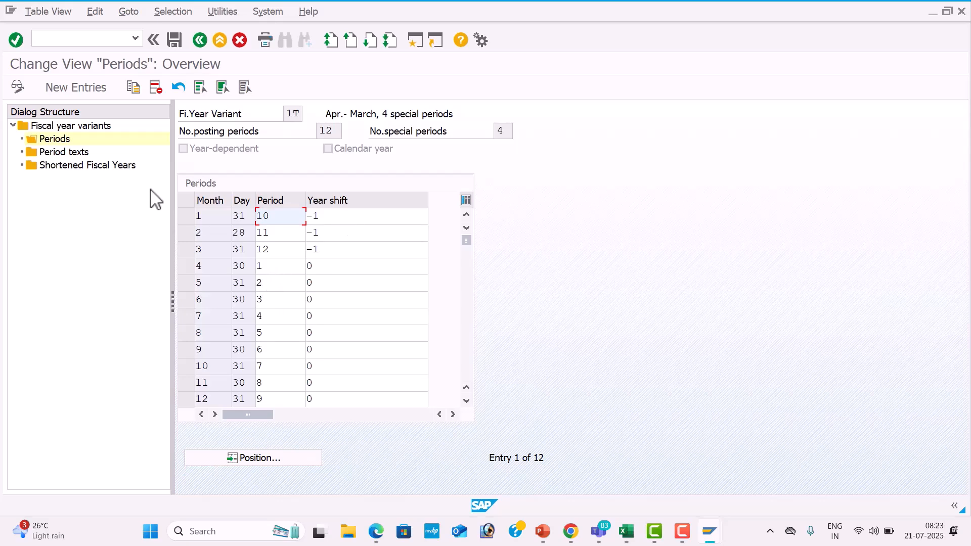
# Display the period texts of fiscal year variant 1T and save the view.
pyautogui.doubleClick(71, 154)
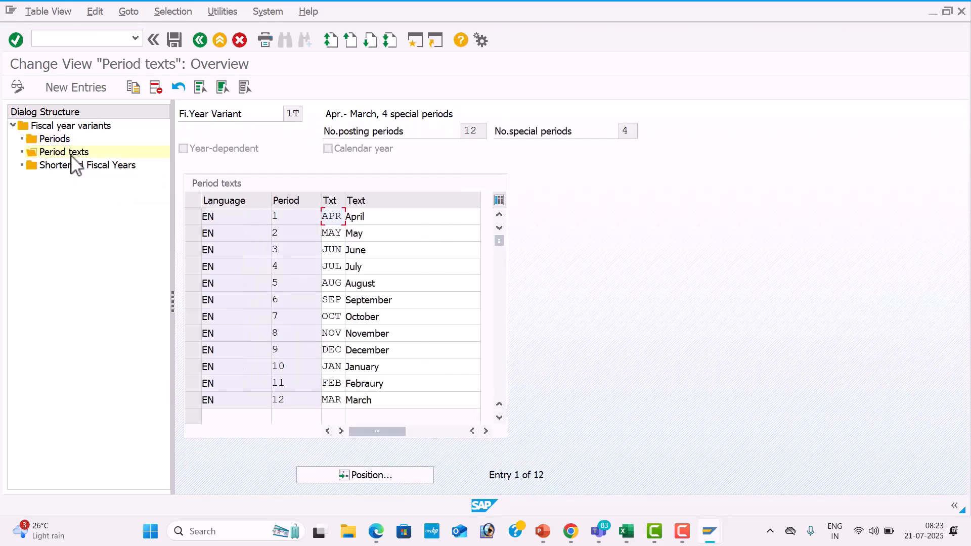
pyautogui.doubleClick(71, 153)
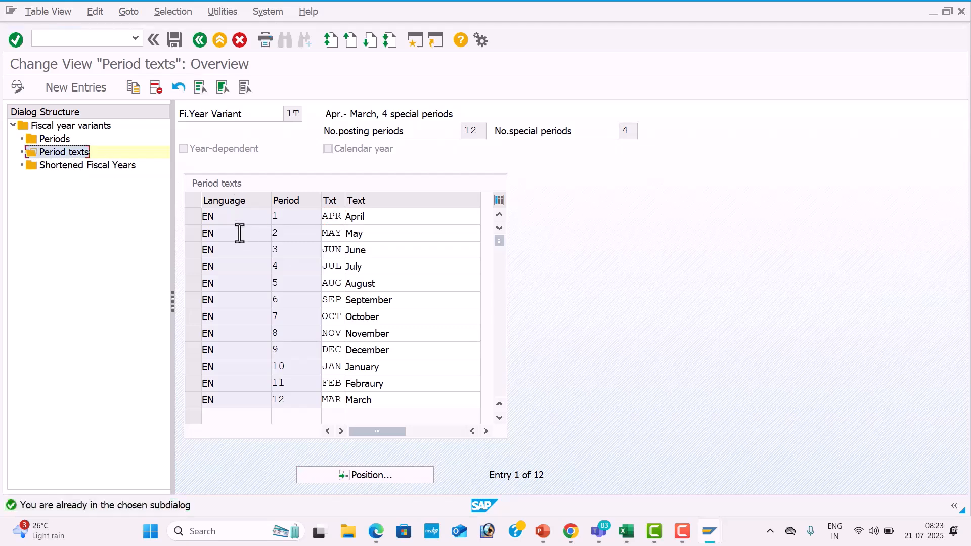
pyautogui.click(175, 39)
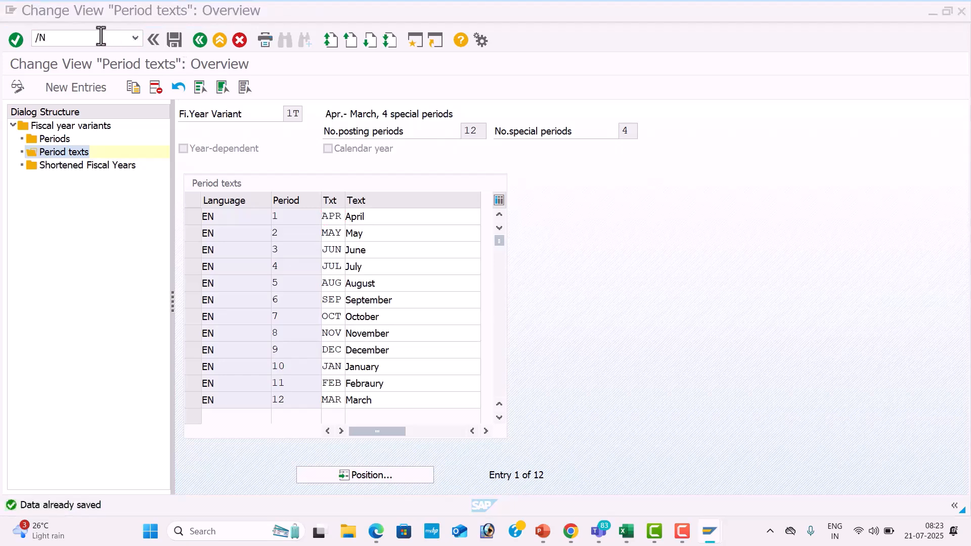
# Check the Excel list for the company code assignment's transaction code, return to SAP and open transaction OB37.
pyautogui.hotkey('alt', 'Tab')
pyautogui.hotkey('alt', 'Tab')
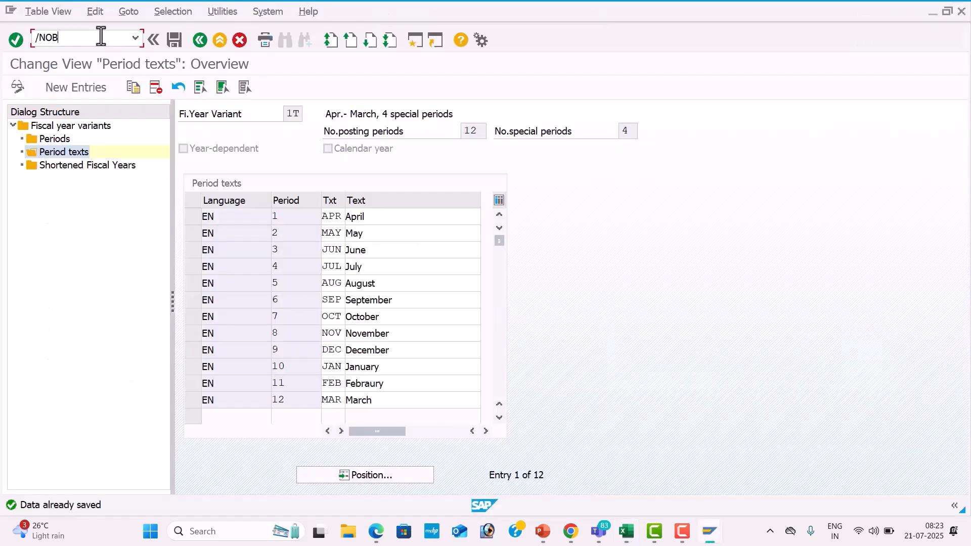
pyautogui.click(100, 36)
pyautogui.write('/NOB37')
pyautogui.press('Return')
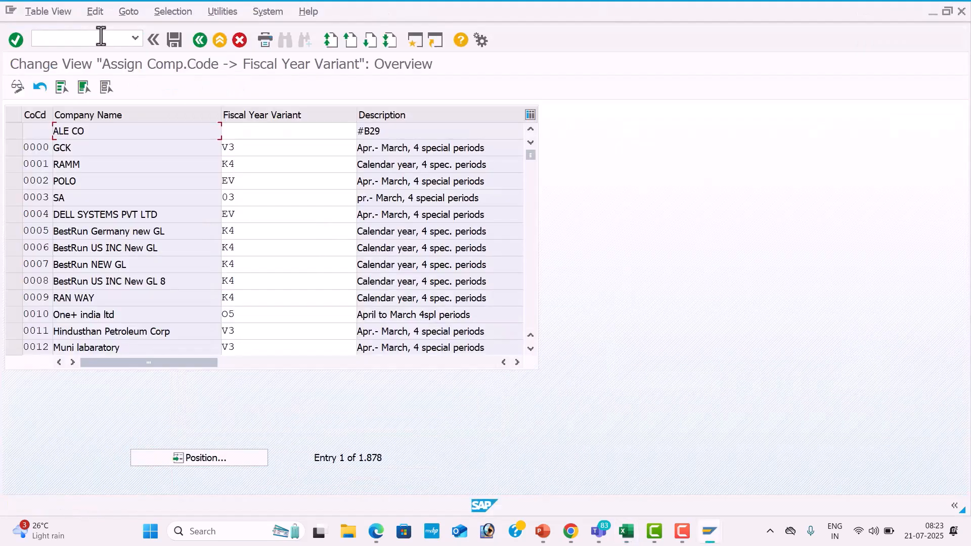
# Position the list on company code TES1 and assign fiscal year variant 1T to it.
pyautogui.click(233, 454)
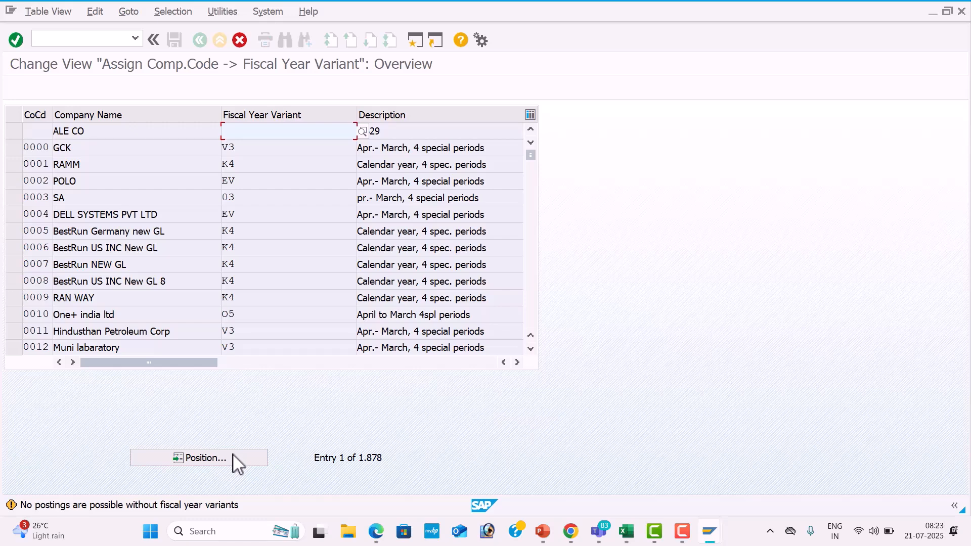
pyautogui.click(234, 458)
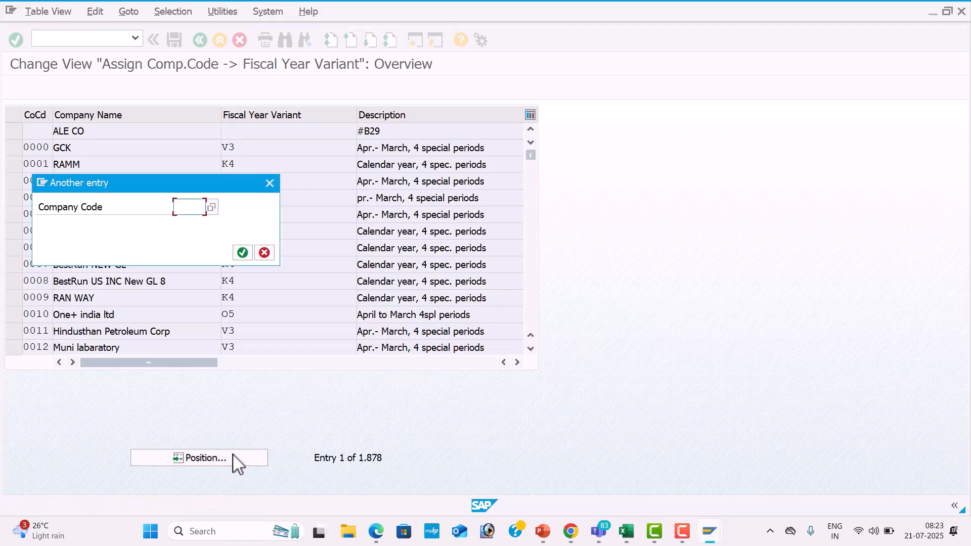
pyautogui.write('TES1')
pyautogui.press('Return')
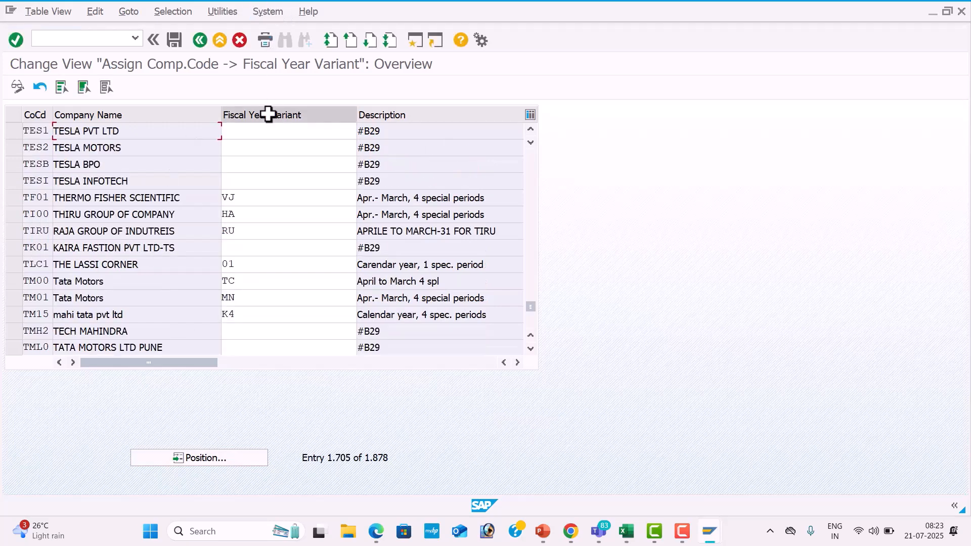
pyautogui.click(268, 131)
pyautogui.write('1T')
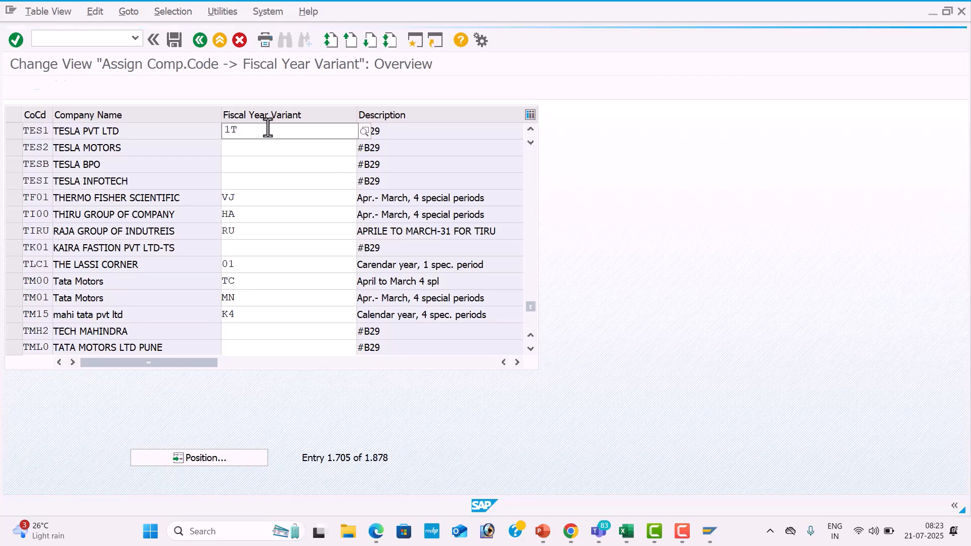
pyautogui.press('Tab')
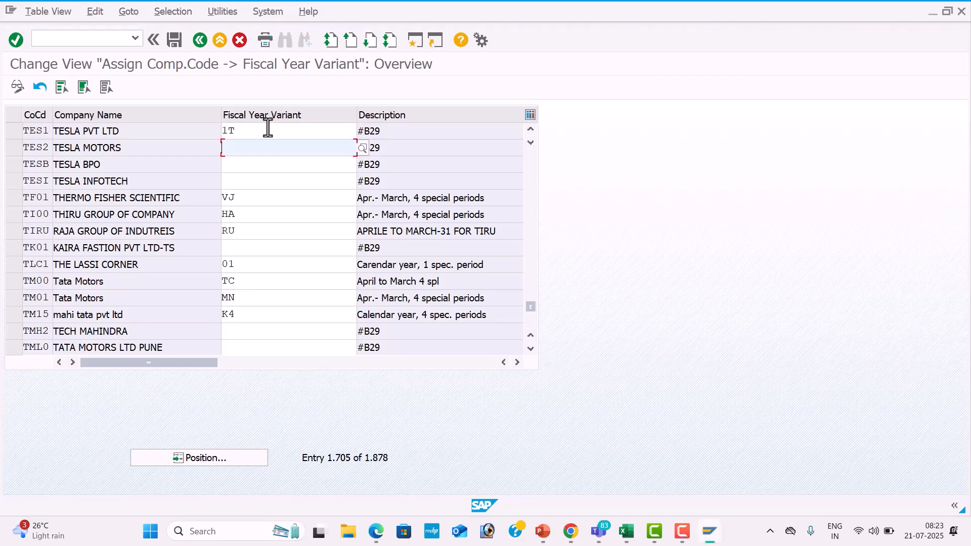
# Save the fiscal year variant assignment and record it in the customizing request GLOBAL SETTINGS FOR TES1.
pyautogui.click(177, 38)
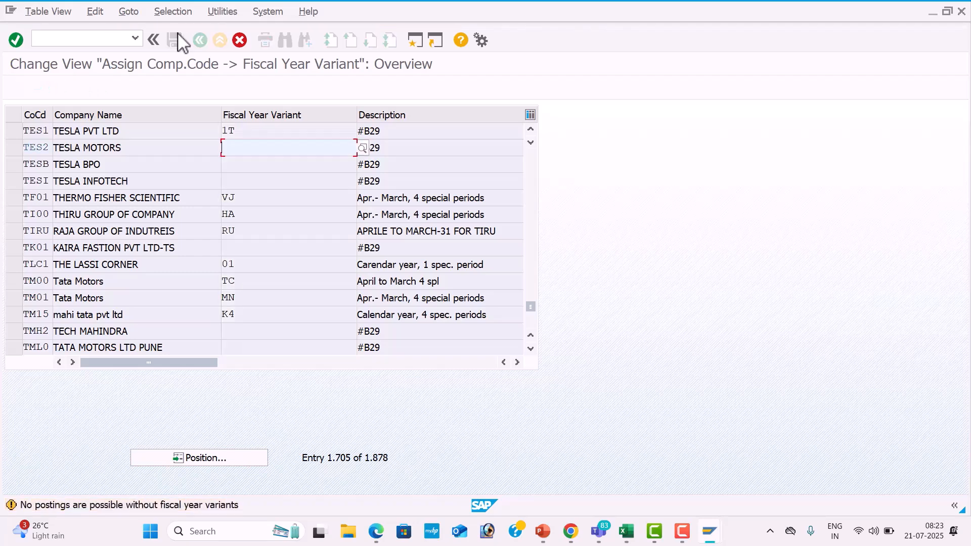
pyautogui.press('Return')
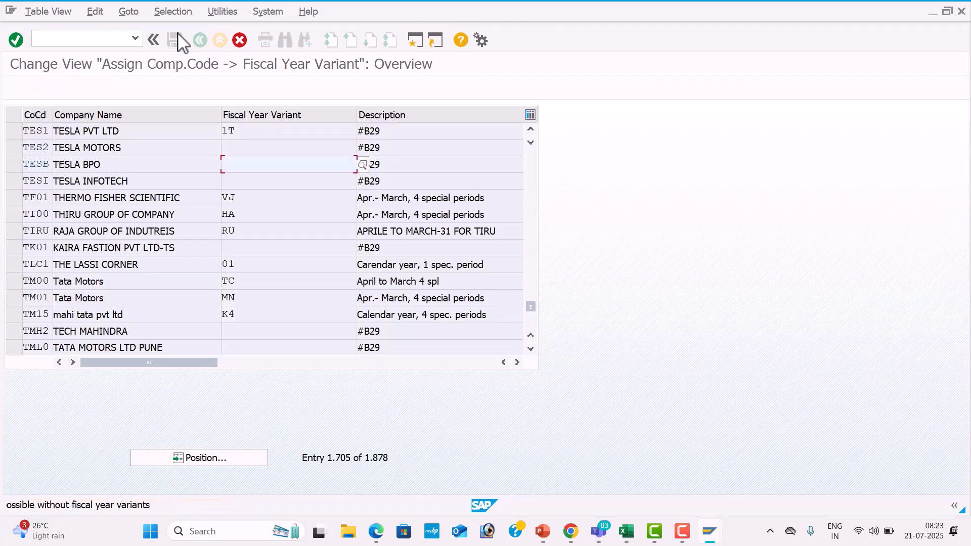
pyautogui.press('Return')
pyautogui.press('Return')
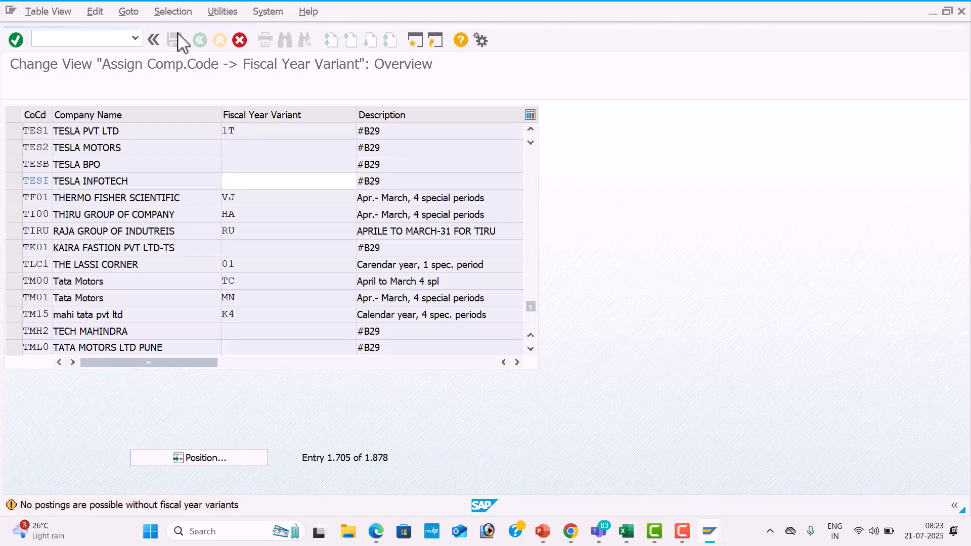
pyautogui.press('Return')
pyautogui.press('Return')
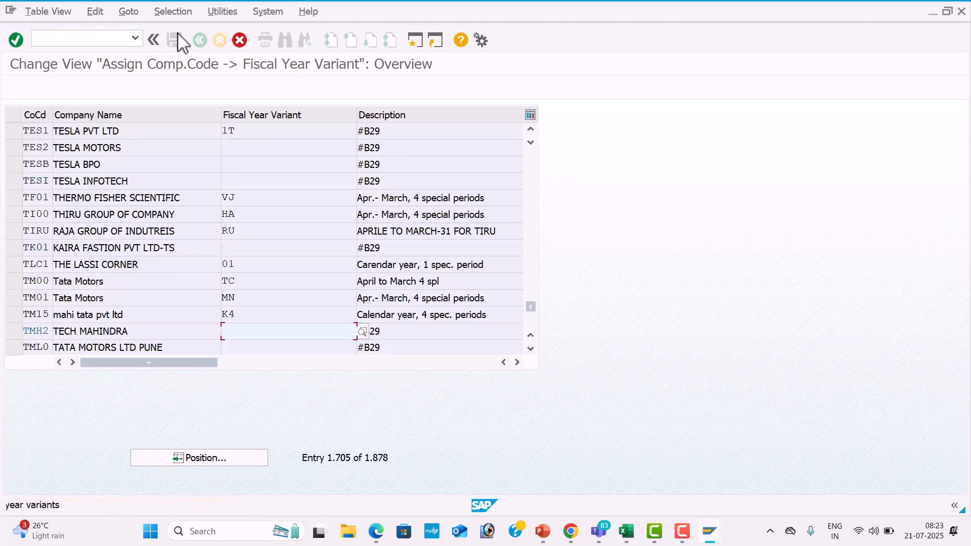
pyautogui.press('Return')
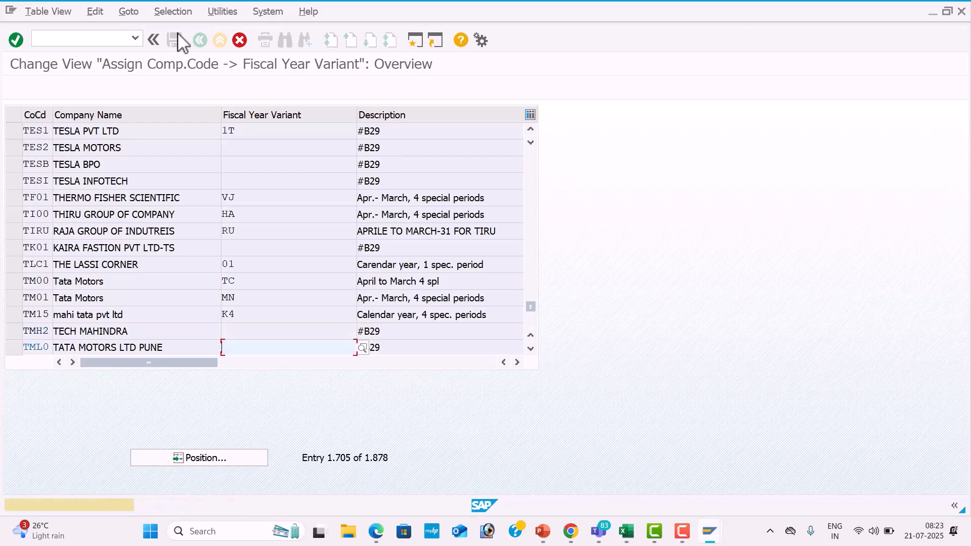
pyautogui.click(178, 36)
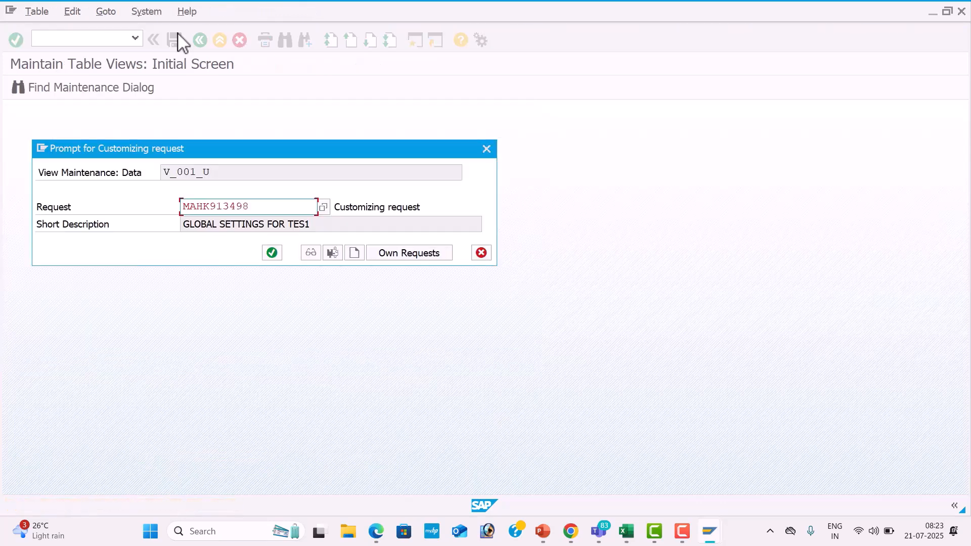
pyautogui.click(272, 257)
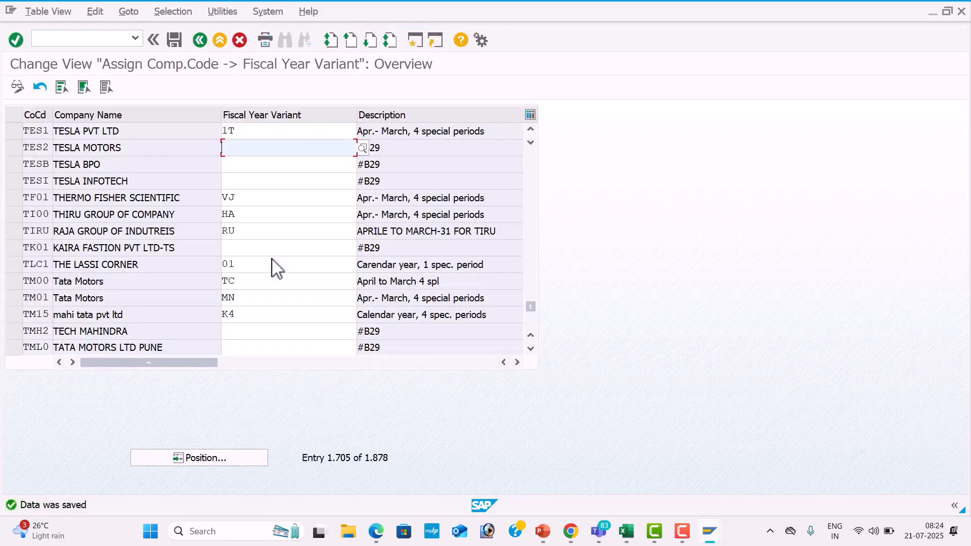
# Switch to the Excel workbook and look up the transaction code for Posting Period Variant in the Global Settings list.
pyautogui.hotkey('alt', 'Tab')
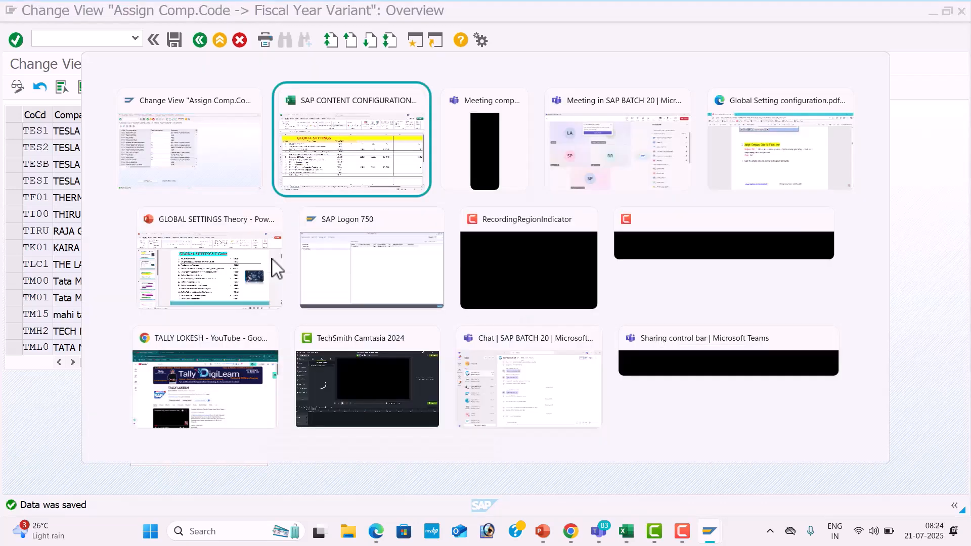
pyautogui.press('Right')
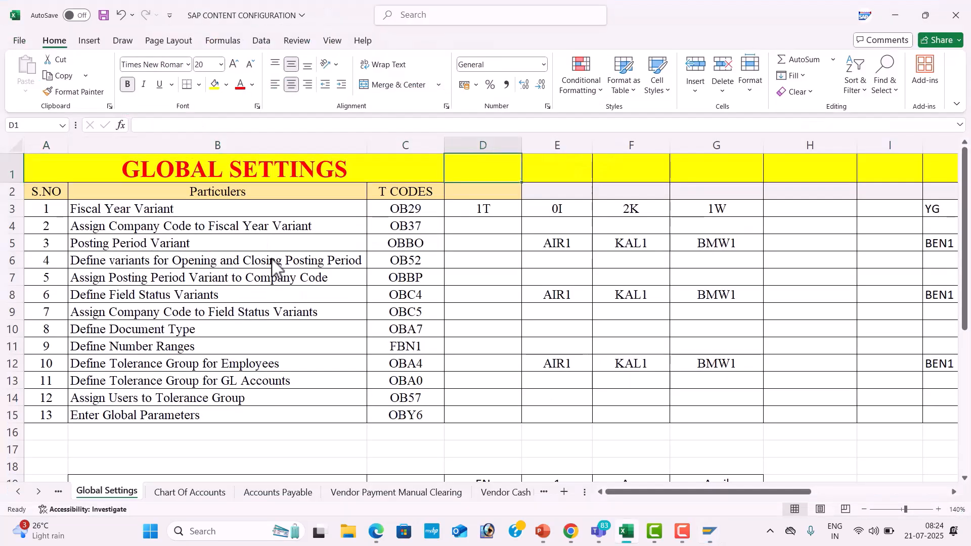
pyautogui.click(423, 242)
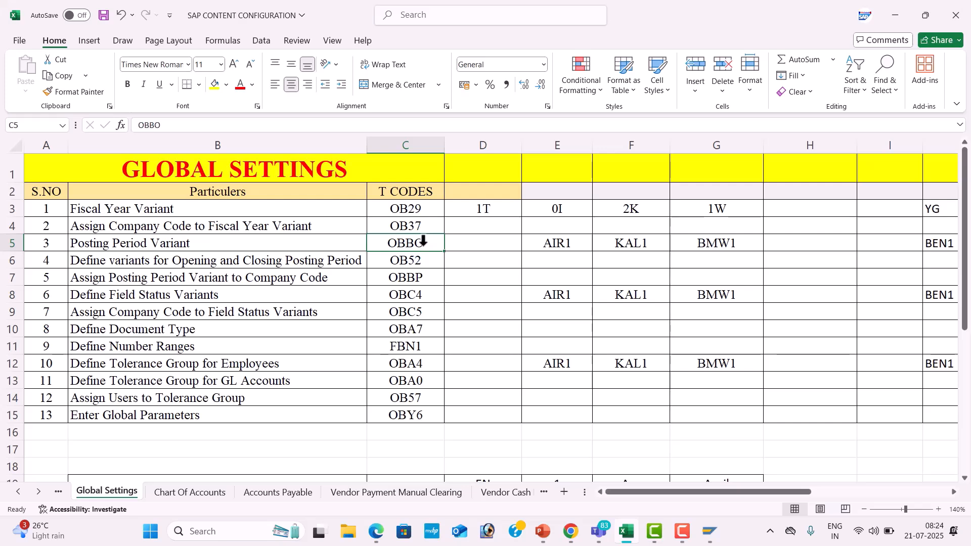
# Switch to SAP and open the posting period variants overview with transaction OBBO.
pyautogui.hotkey('alt', 'Tab')
pyautogui.click(106, 39)
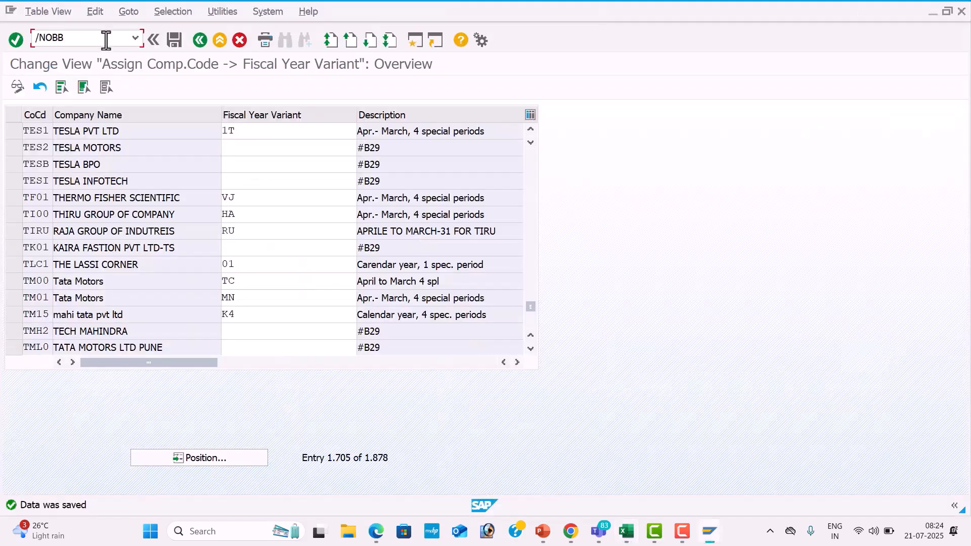
pyautogui.write('/NOBBO')
pyautogui.press('Return')
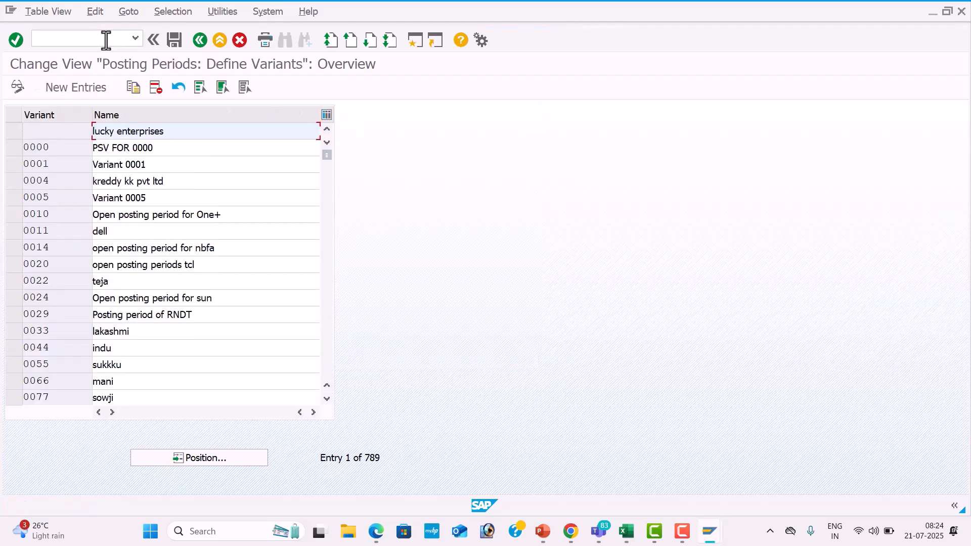
# Create a new posting period variant TES1, reusing the earlier name "Posting Period Variant for AIR1".
pyautogui.click(227, 459)
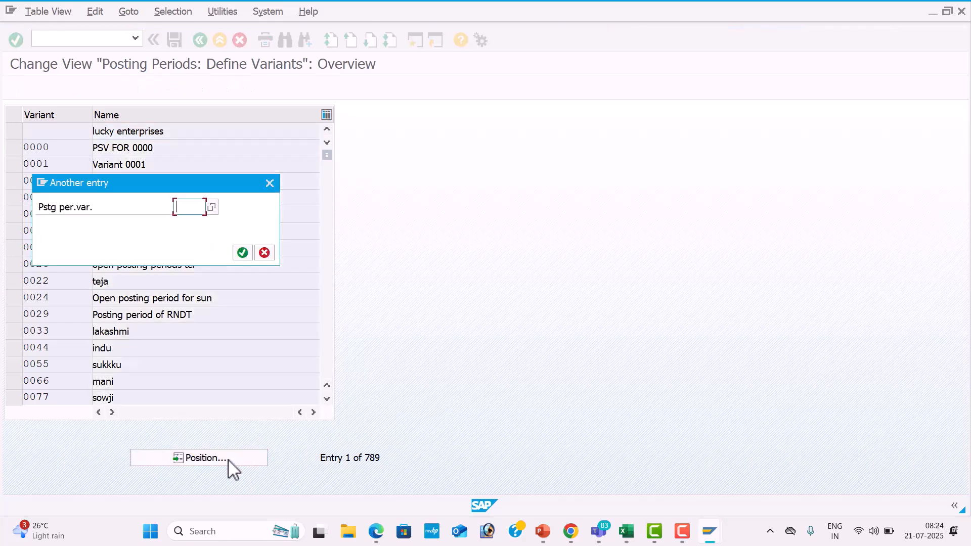
pyautogui.click(270, 183)
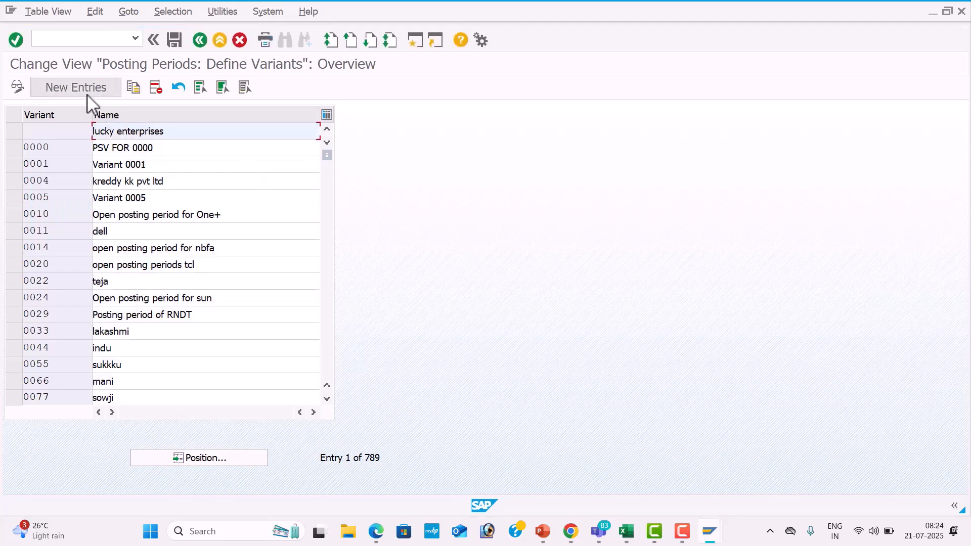
pyautogui.click(76, 89)
pyautogui.write('TES1')
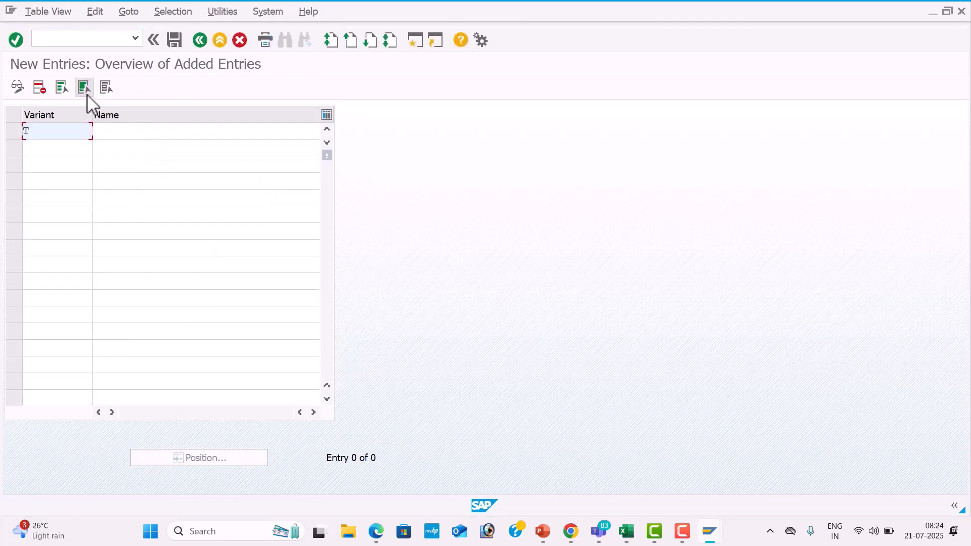
pyautogui.press('Tab')
pyautogui.press('Down')
pyautogui.press('Down')
pyautogui.press('Tab')
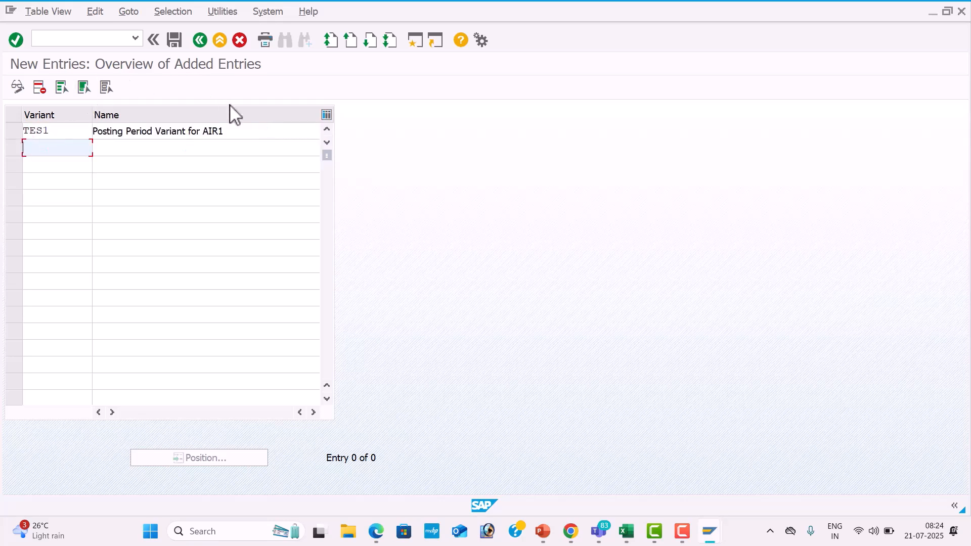
# Change the variant's name to "Posting Period Variant for TES1" and save it in the customizing request GLOBAL SETTINGS FOR TES1.
pyautogui.click(242, 131)
pyautogui.press('BackSpace')
pyautogui.press('BackSpace')
pyautogui.press('BackSpace')
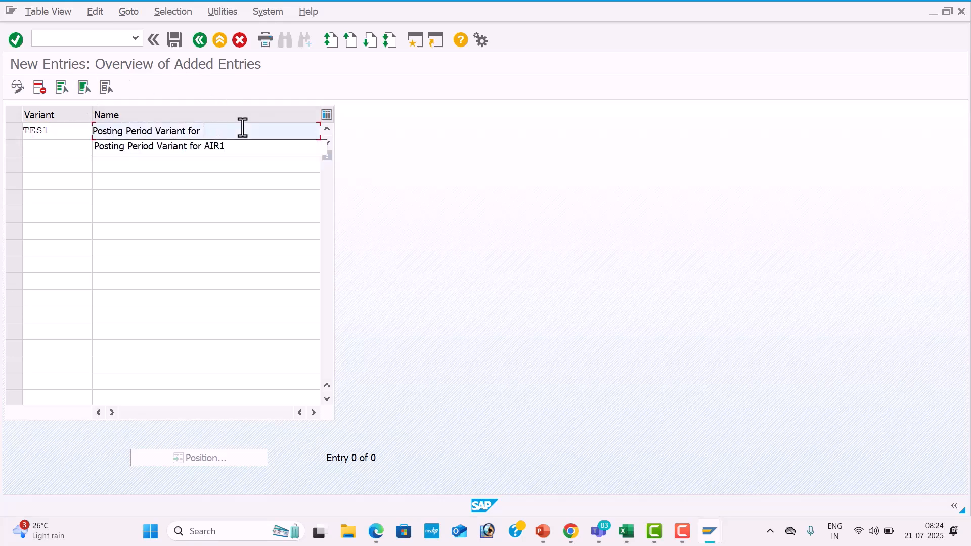
pyautogui.write('TES1')
pyautogui.press('Return')
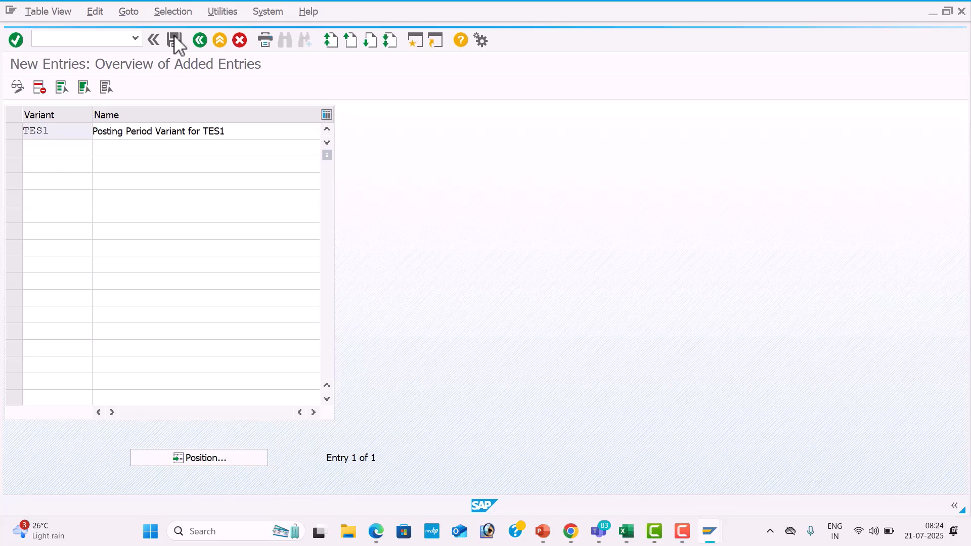
pyautogui.click(271, 251)
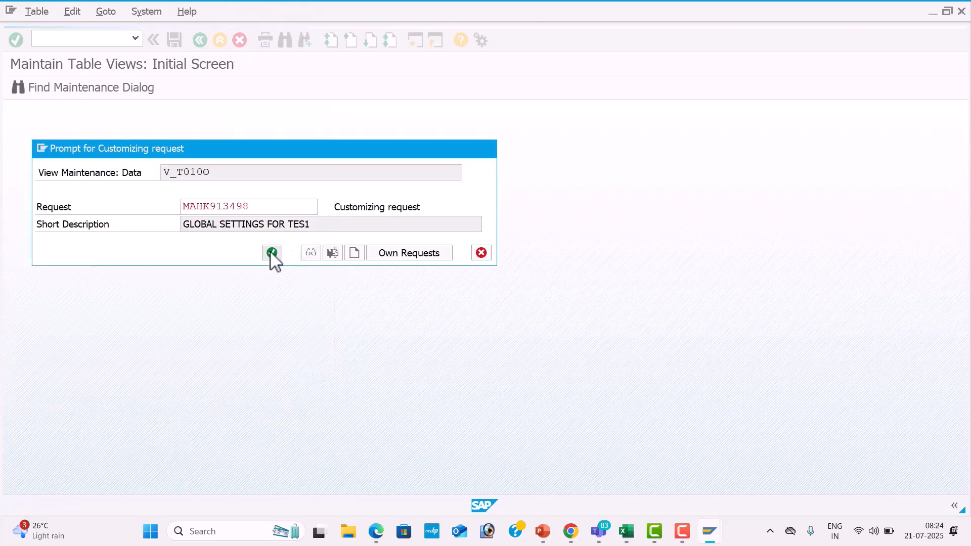
# Switch to the Excel workbook and record TES1 in the Posting Period Variant row of the Global Settings list.
pyautogui.hotkey('alt', 'Tab')
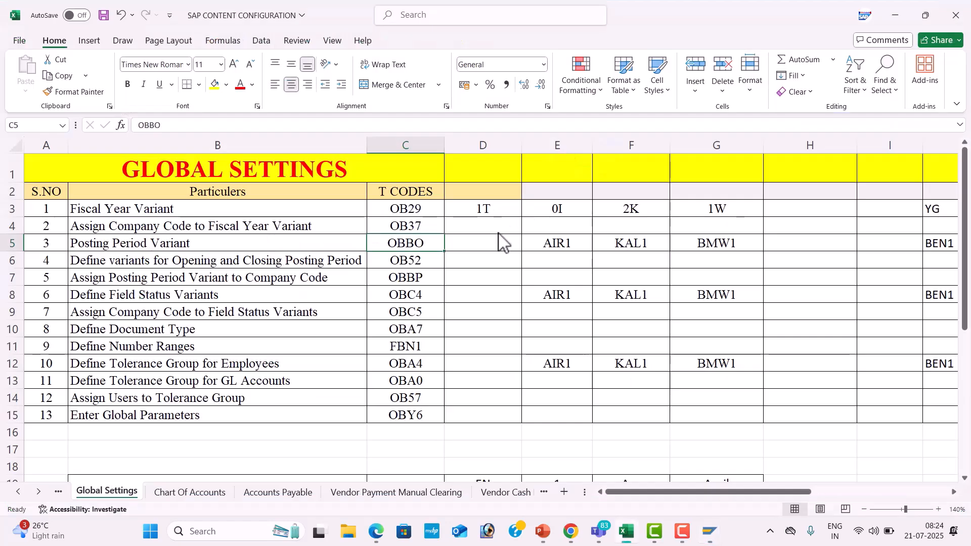
pyautogui.click(499, 241)
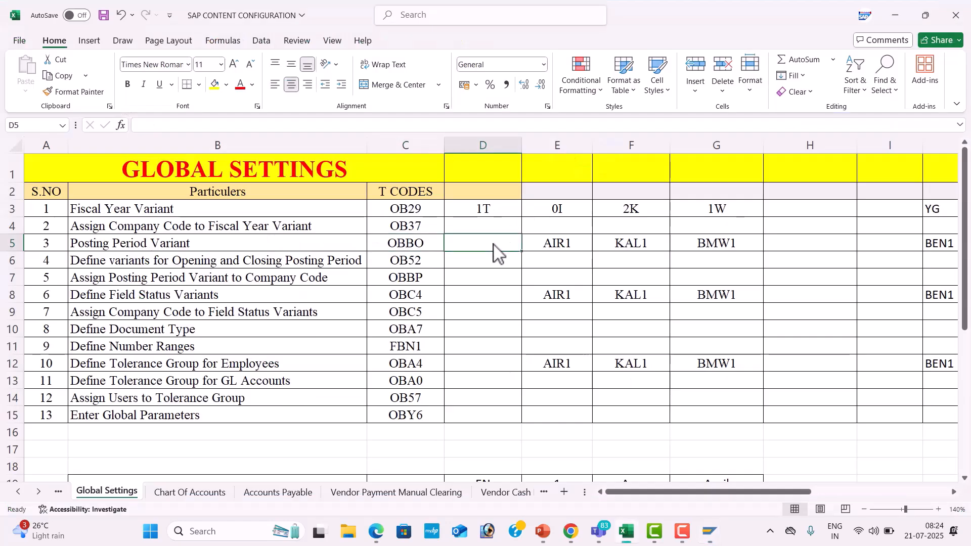
pyautogui.write('TES1')
pyautogui.press('Return')
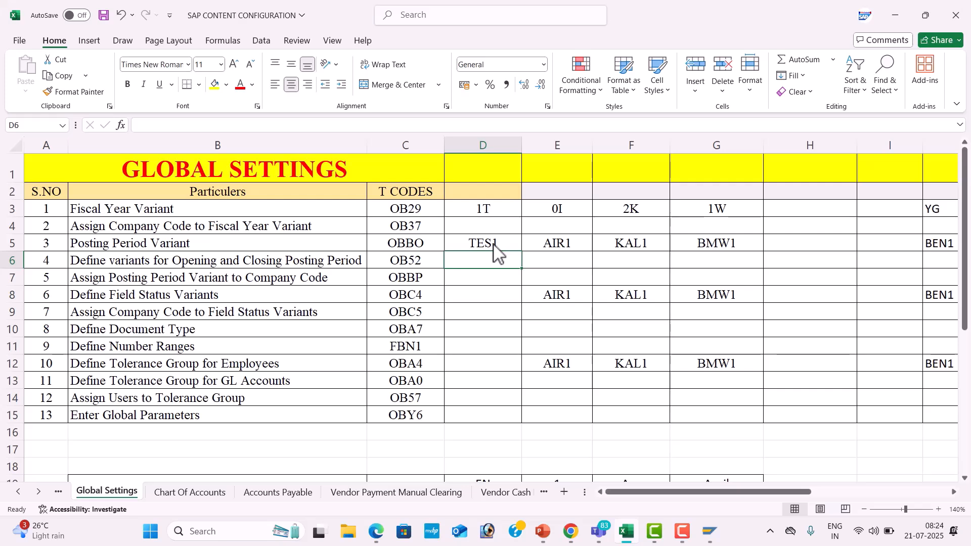
# Switch back to SAP and open the posting period time intervals overview with transaction OB52.
pyautogui.hotkey('alt', 'Tab')
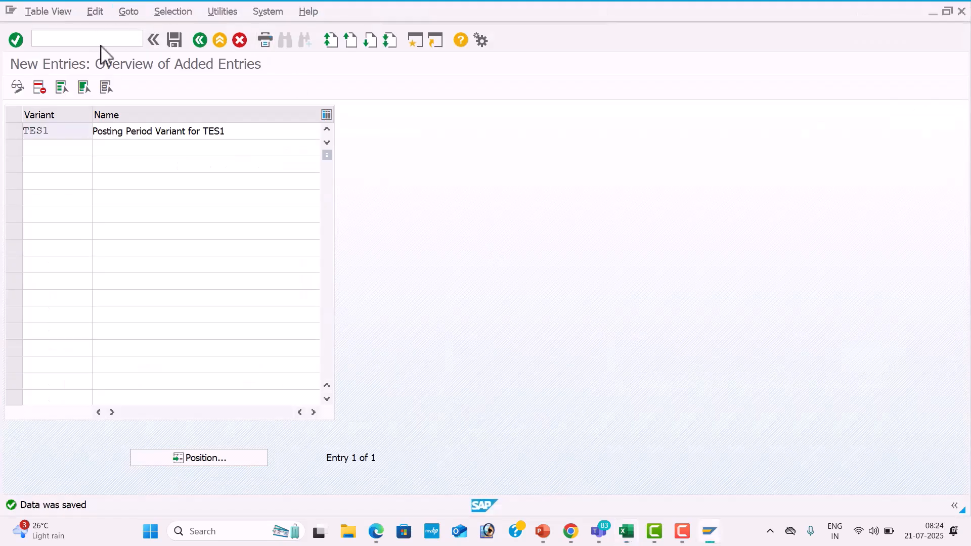
pyautogui.press('Return')
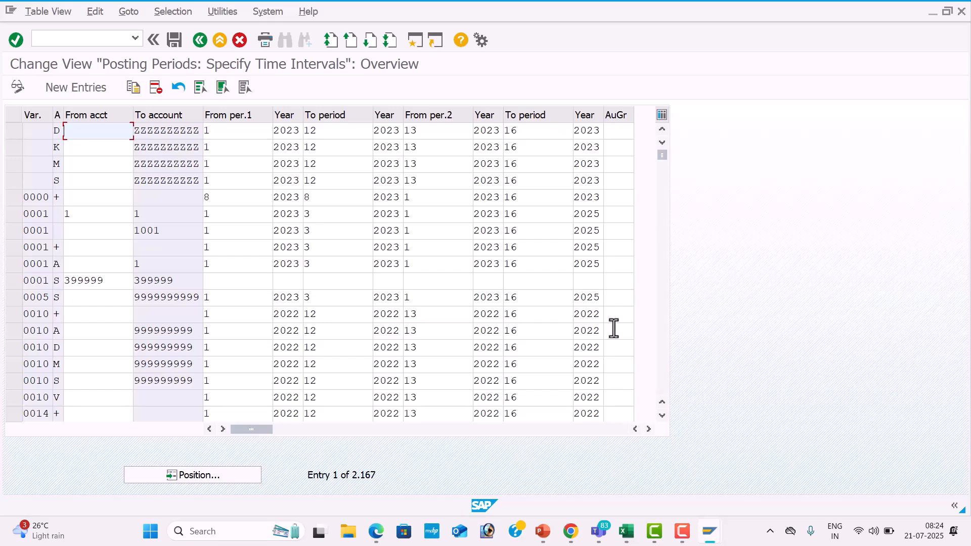
# Select all seven entries of variant 0024, account types + through V, and copy them as new entries.
pyautogui.click(662, 340)
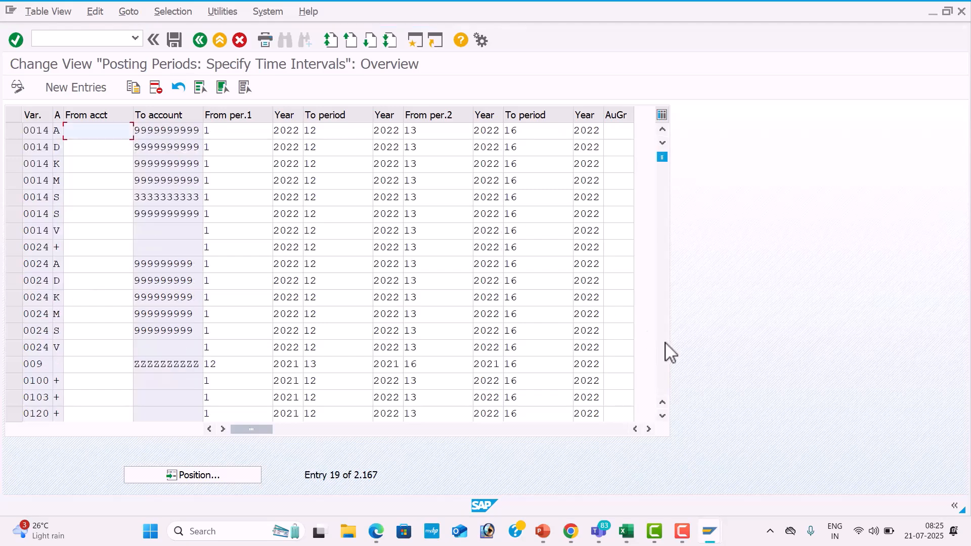
pyautogui.click(16, 247)
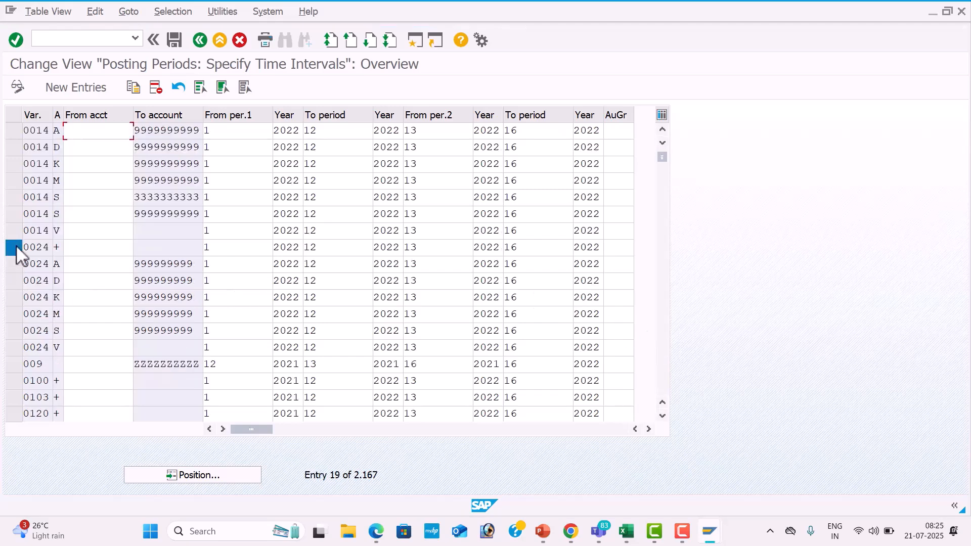
pyautogui.click(13, 263)
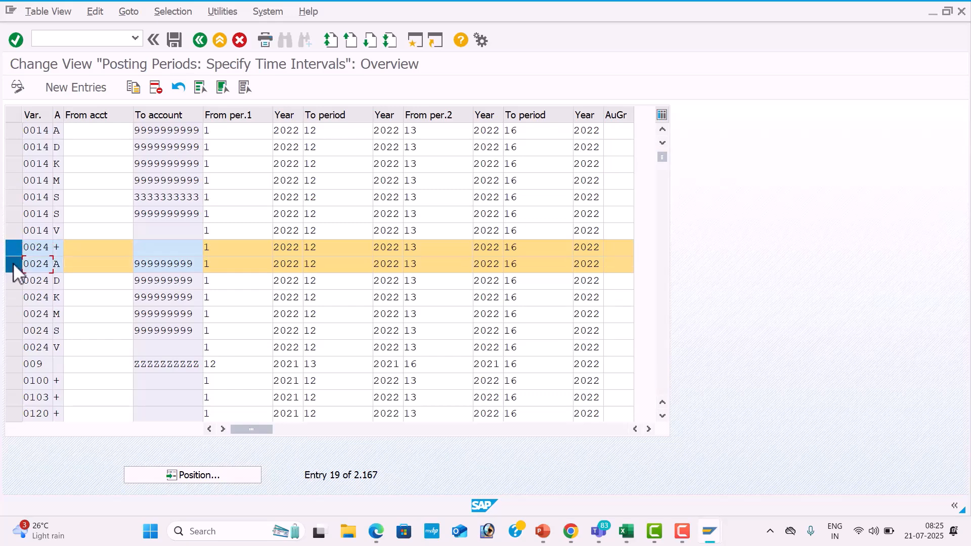
pyautogui.click(13, 281)
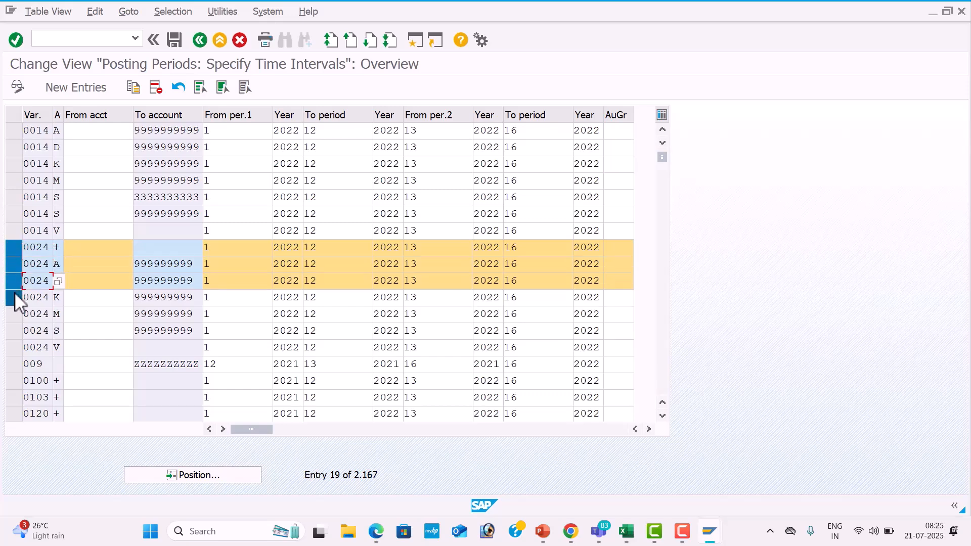
pyautogui.click(14, 297)
pyautogui.click(14, 314)
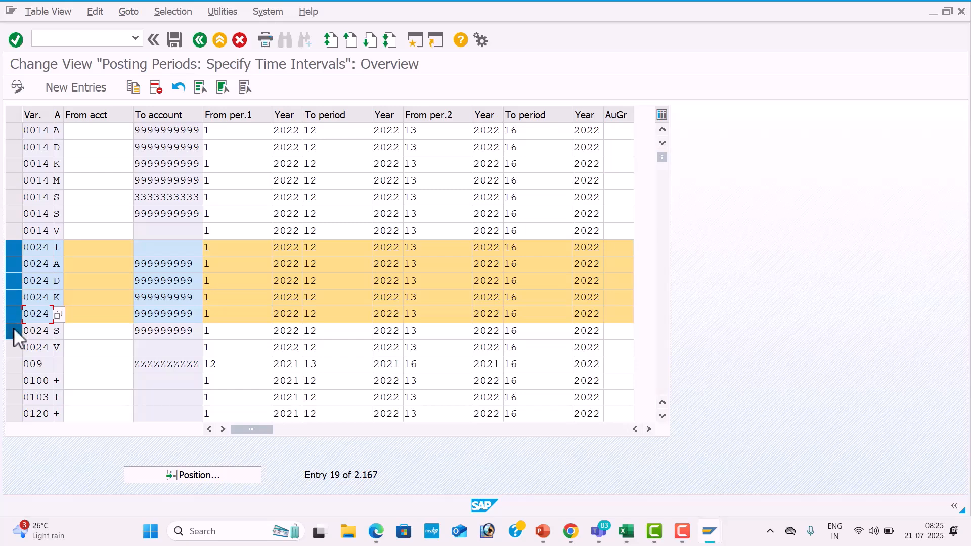
pyautogui.click(14, 331)
pyautogui.click(13, 347)
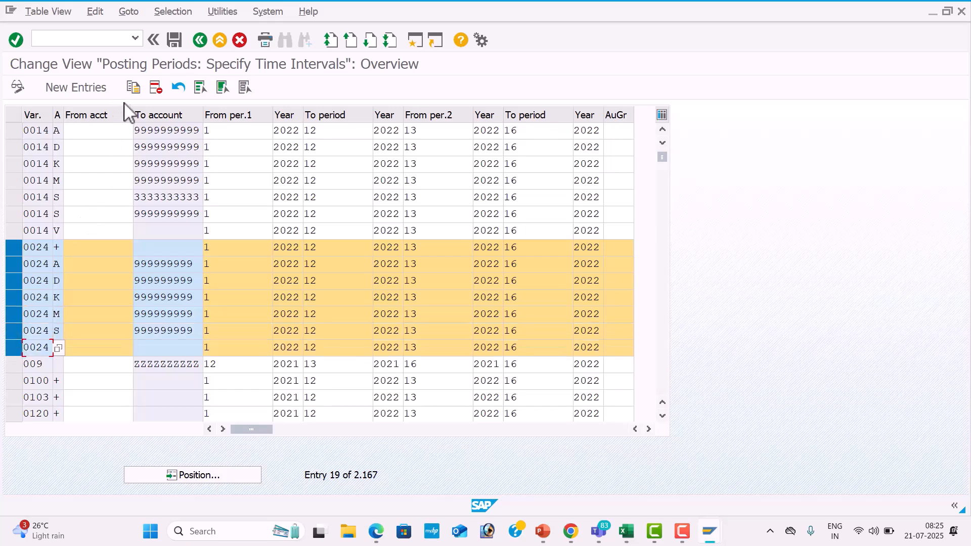
pyautogui.click(134, 91)
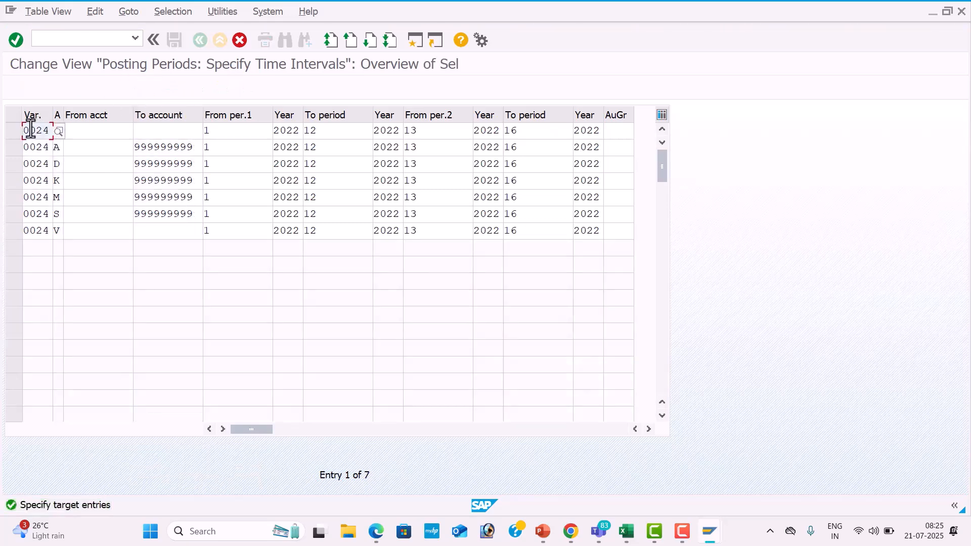
# Set the variant to TES1 in all seven copied rows, for account types +, A, D, K, M, S and V.
pyautogui.write('TES1')
pyautogui.press('Tab')
pyautogui.click(26, 147)
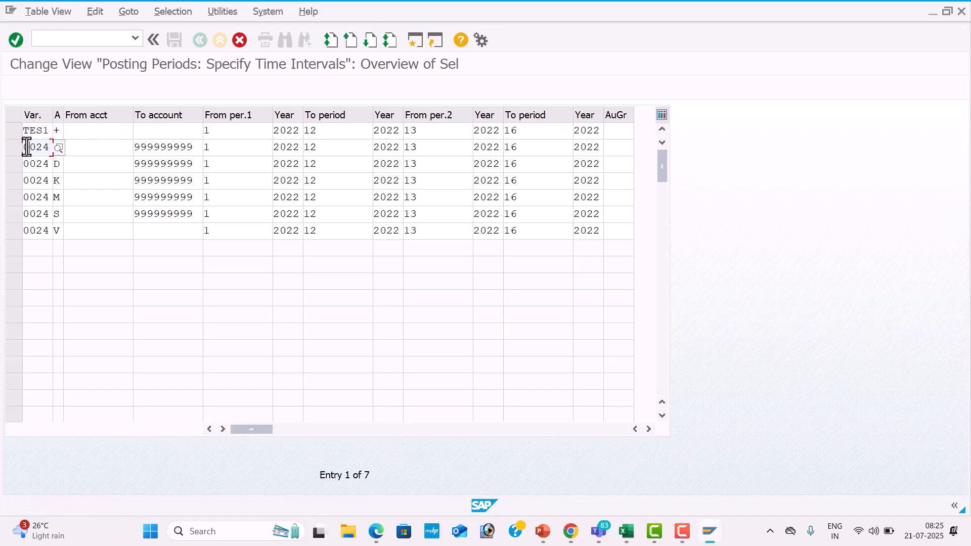
pyautogui.write('TES1')
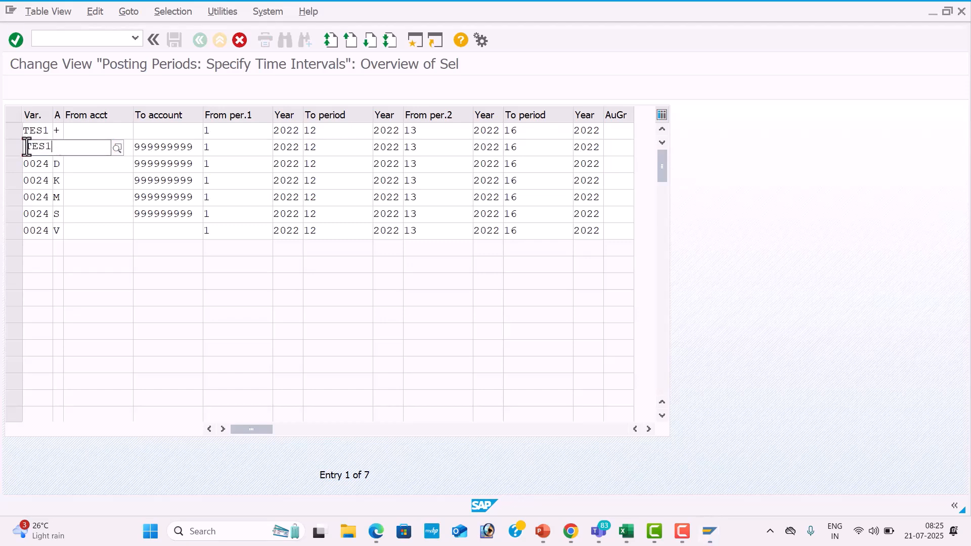
pyautogui.press('Tab')
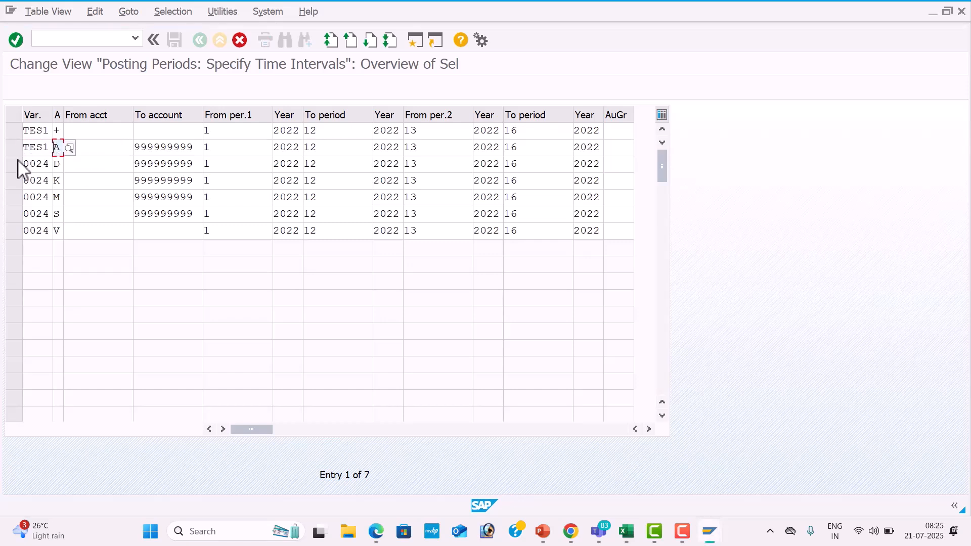
pyautogui.click(25, 166)
pyautogui.write('TES')
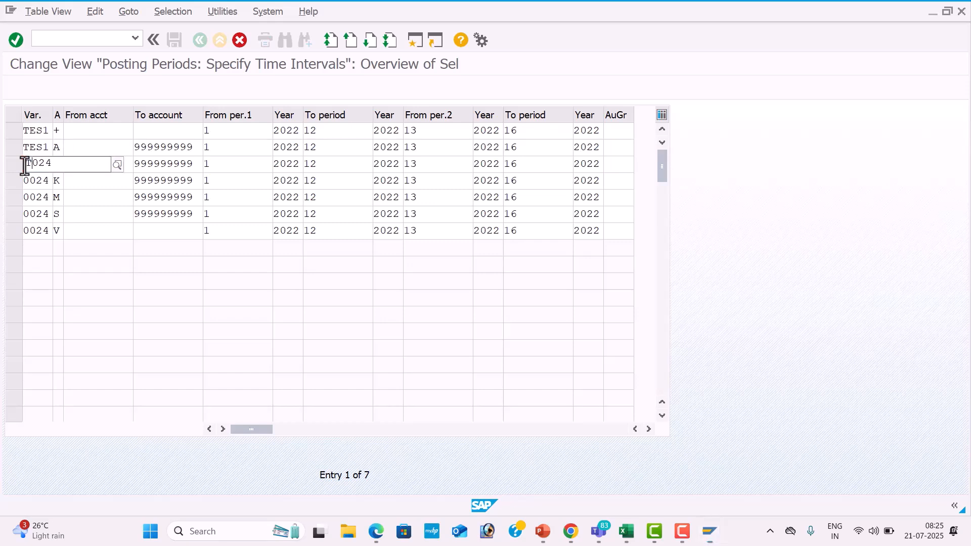
pyautogui.write('1')
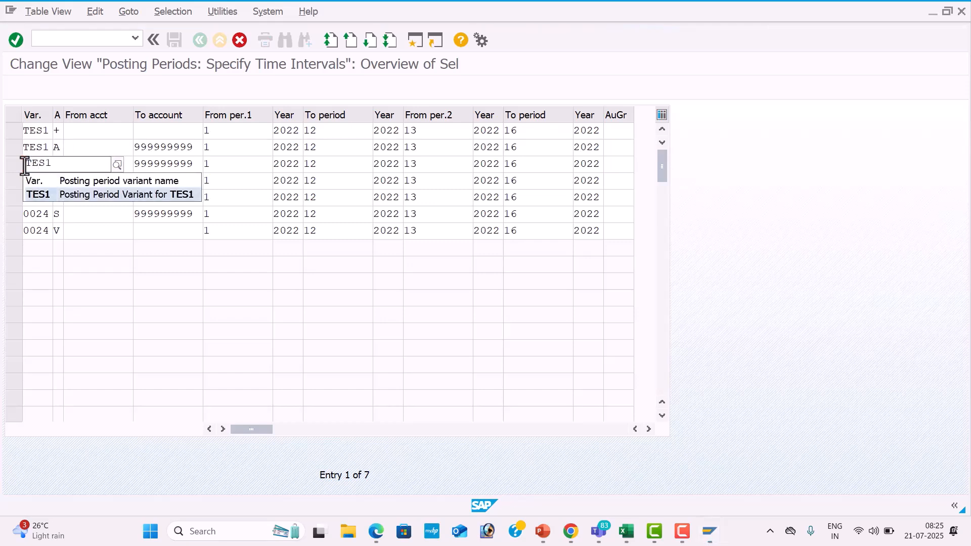
pyautogui.press('Tab')
pyautogui.click(24, 182)
pyautogui.write('TES1')
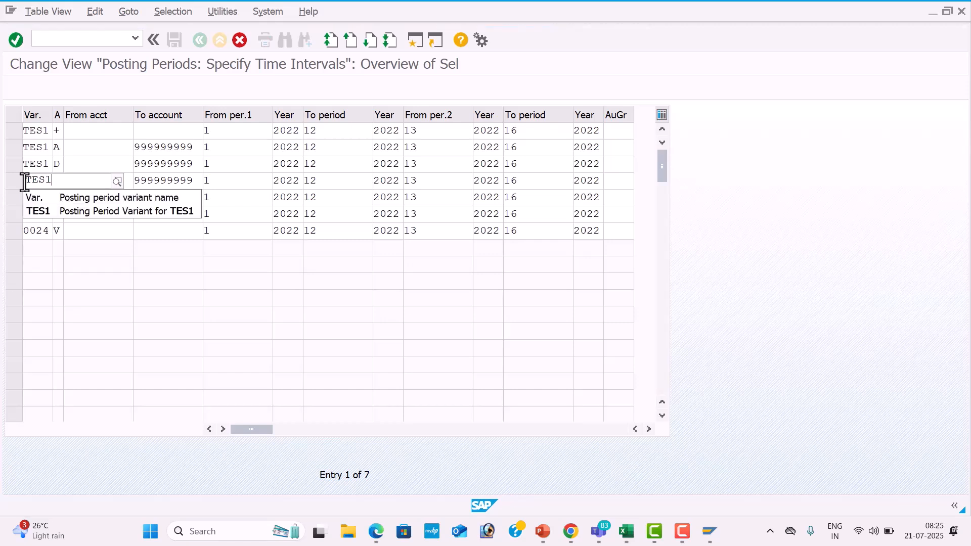
pyautogui.press('Tab')
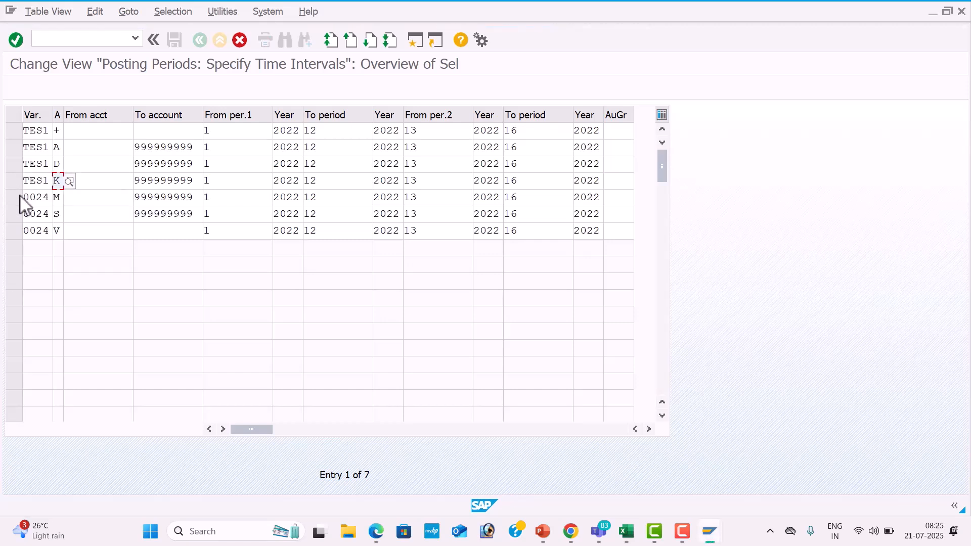
pyautogui.click(26, 201)
pyautogui.write('TE')
pyautogui.press('Down')
pyautogui.press('Return')
pyautogui.click(25, 213)
pyautogui.write('TES1')
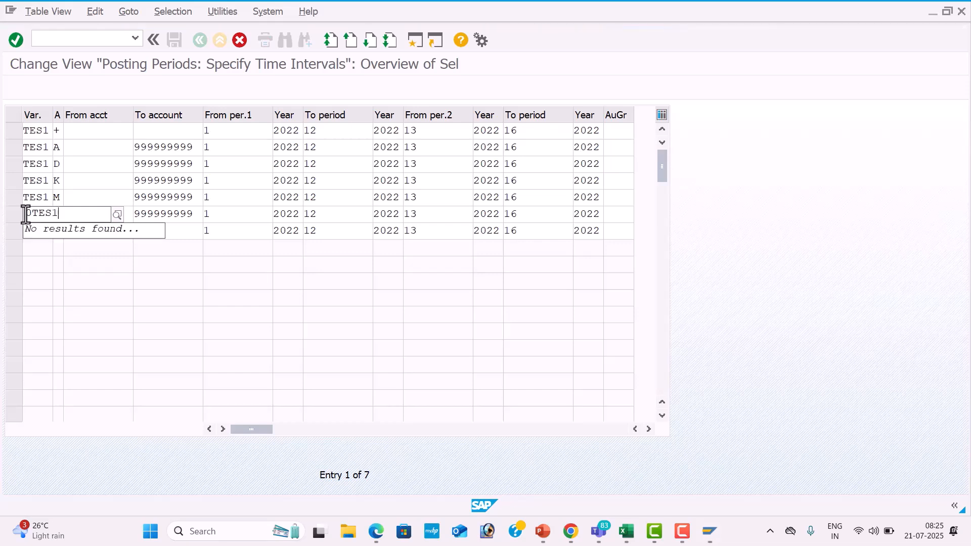
pyautogui.press('BackSpace')
pyautogui.press('BackSpace')
pyautogui.press('BackSpace')
pyautogui.press('BackSpace')
pyautogui.press('BackSpace')
pyautogui.write('TES1')
pyautogui.press('Tab')
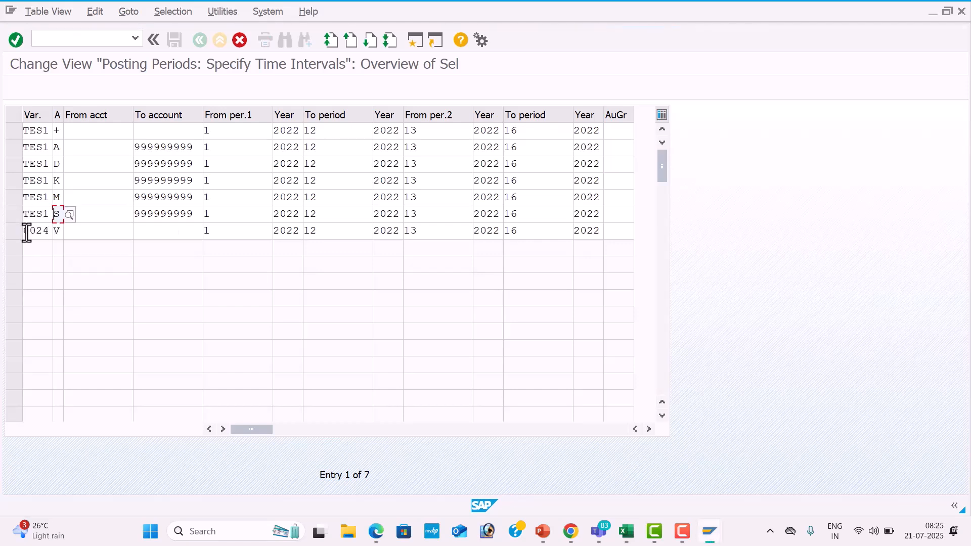
pyautogui.click(25, 232)
pyautogui.write('TES1')
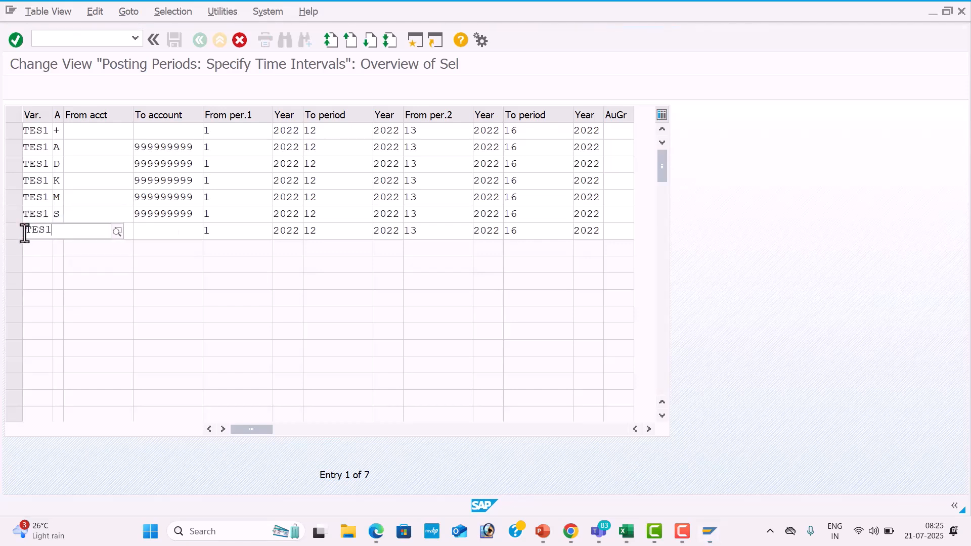
pyautogui.press('Tab')
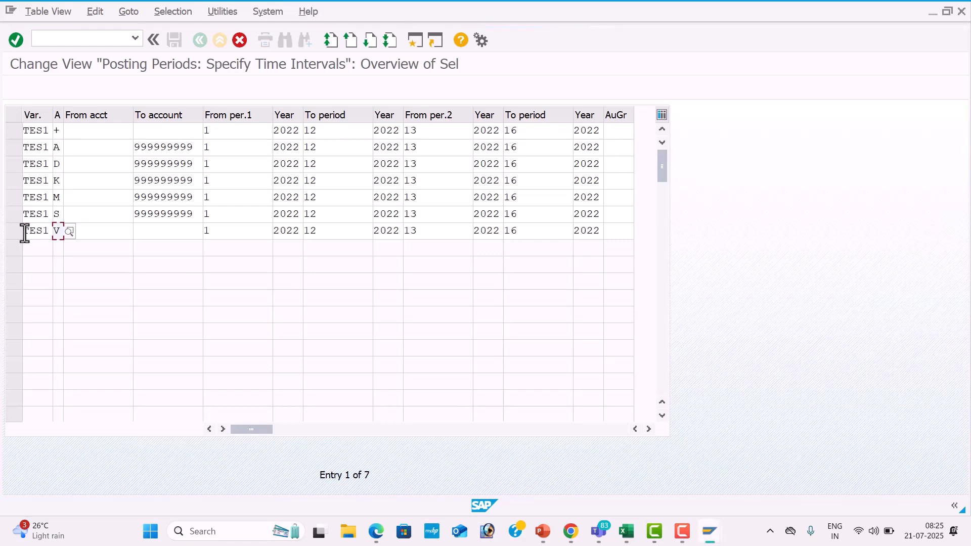
# Look up the possible account types for the first TES1 row and close the list without changing the entry.
pyautogui.click(57, 131)
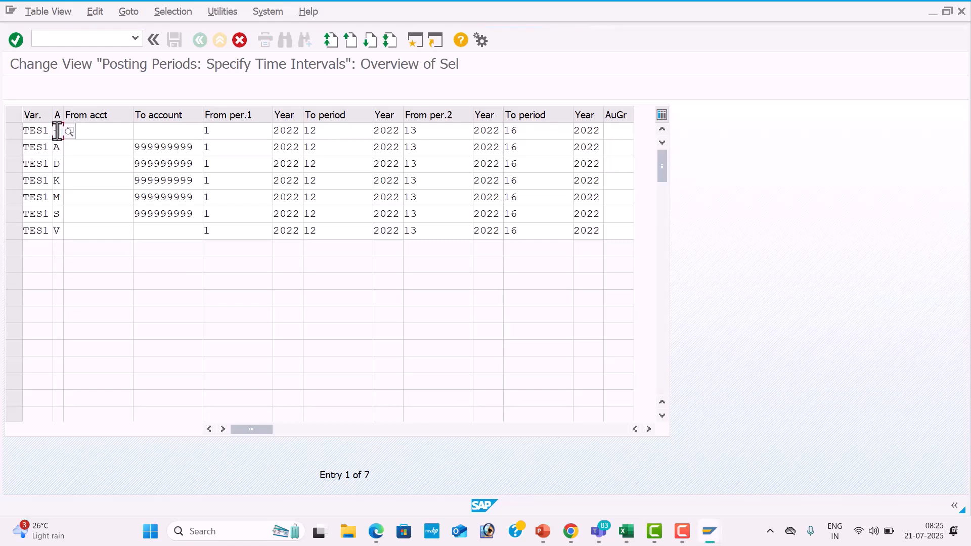
pyautogui.click(70, 131)
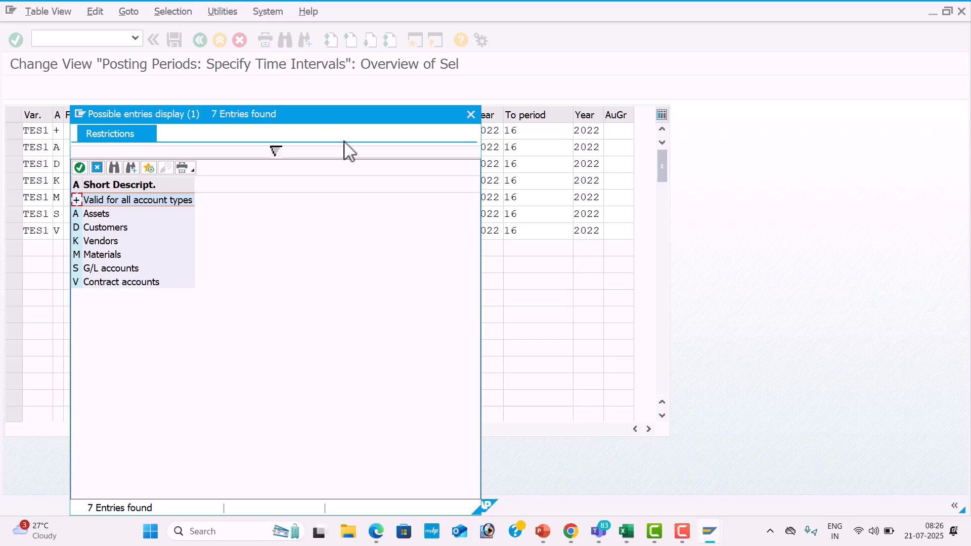
pyautogui.click(471, 114)
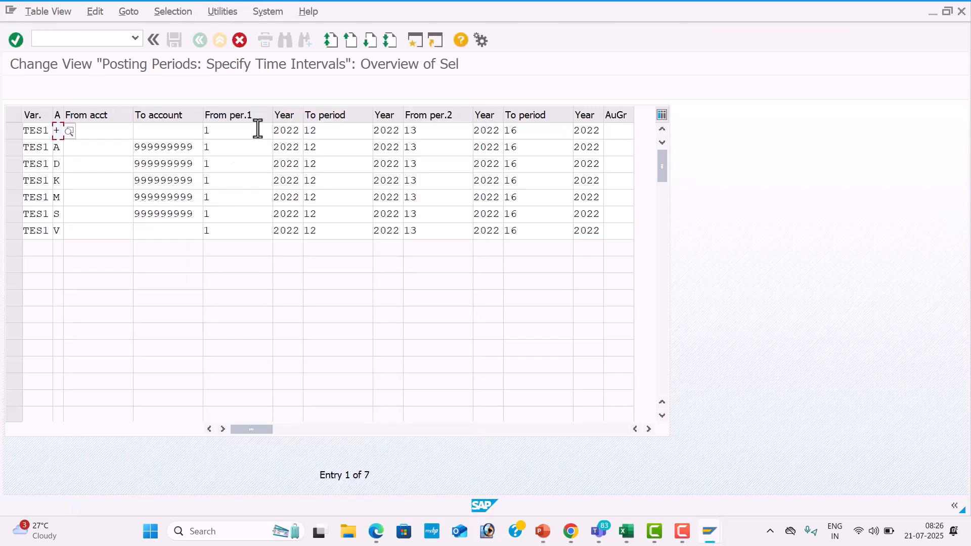
# Try 4 as both the first-interval start period and end period in the +, A and D rows.
pyautogui.click(240, 132)
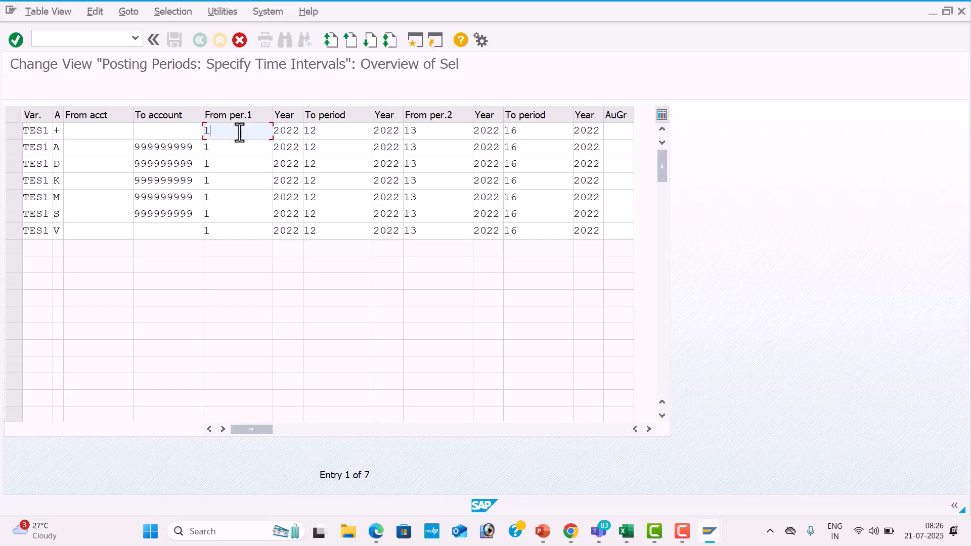
pyautogui.press('BackSpace')
pyautogui.write('4')
pyautogui.press('Down')
pyautogui.press('BackSpace')
pyautogui.write('4')
pyautogui.press('Down')
pyautogui.press('BackSpace')
pyautogui.write('4')
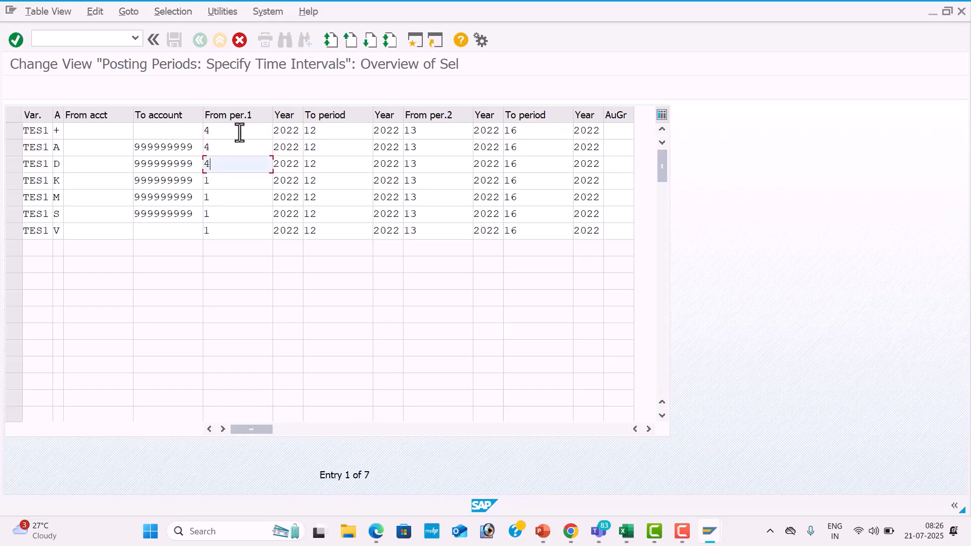
pyautogui.press('Down')
pyautogui.click(327, 130)
pyautogui.press('BackSpace')
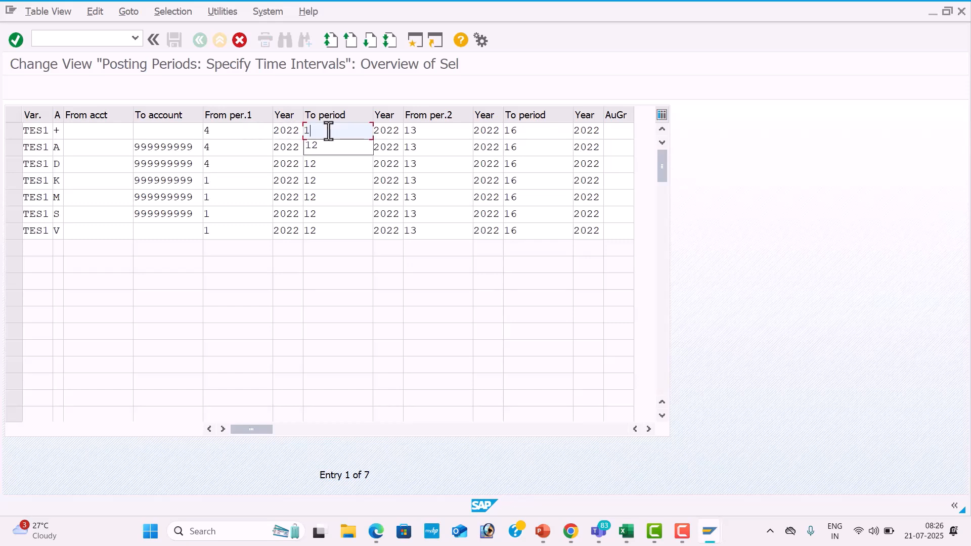
pyautogui.write('4')
pyautogui.press('Down')
pyautogui.press('BackSpace')
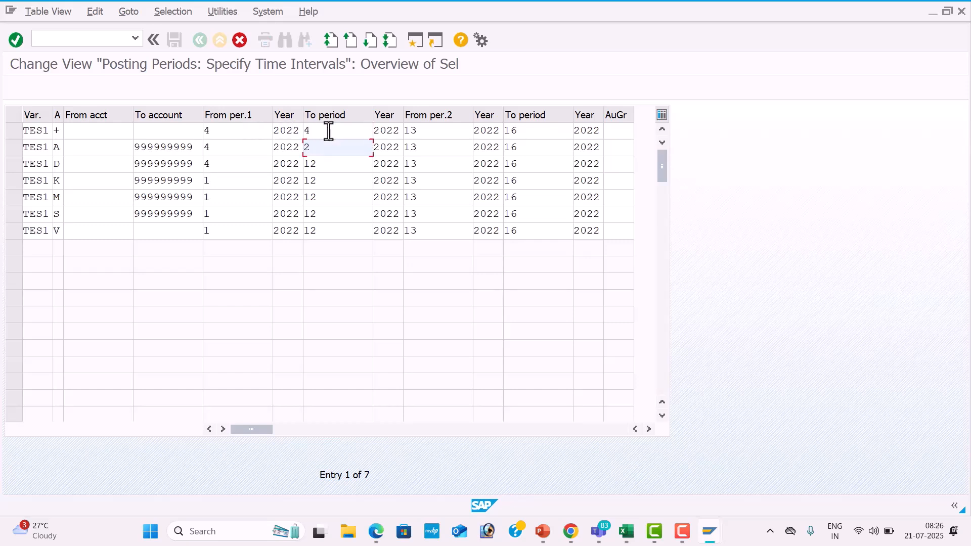
pyautogui.write('4')
pyautogui.press('Down')
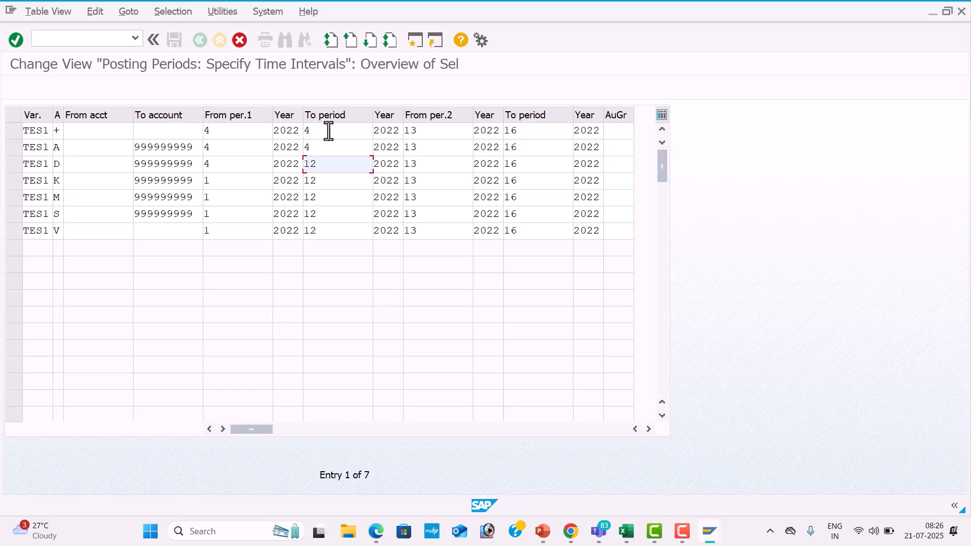
pyautogui.press('BackSpace')
pyautogui.write('4')
# Restore the first interval in the +, A and D rows to start period 1 and end period 12.
pyautogui.click(216, 133)
pyautogui.press('BackSpace')
pyautogui.write('1')
pyautogui.press('Down')
pyautogui.press('BackSpace')
pyautogui.write('1')
pyautogui.press('Down')
pyautogui.press('BackSpace')
pyautogui.write('1')
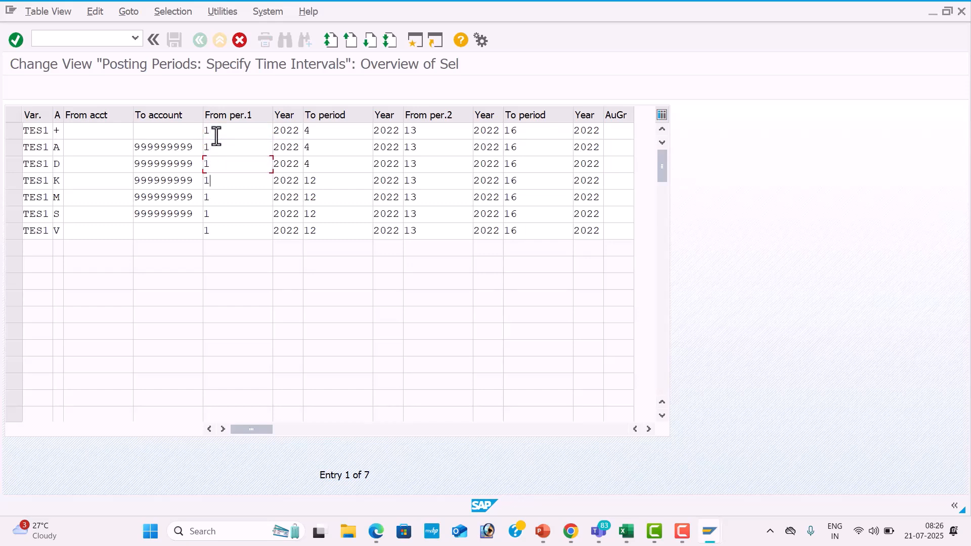
pyautogui.click(321, 133)
pyautogui.press('BackSpace')
pyautogui.write('12')
pyautogui.press('Down')
pyautogui.press('BackSpace')
pyautogui.write('12')
pyautogui.press('Down')
pyautogui.press('BackSpace')
pyautogui.write('12')
# Set the starting year of the first period interval to 2025 in all seven TES1 rows.
pyautogui.click(300, 133)
pyautogui.press('BackSpace')
pyautogui.write('5')
pyautogui.press('Down')
pyautogui.press('BackSpace')
pyautogui.write('5')
pyautogui.press('Down')
pyautogui.press('BackSpace')
pyautogui.write('5')
pyautogui.press('Down')
pyautogui.press('BackSpace')
pyautogui.write('5')
pyautogui.press('Down')
pyautogui.press('BackSpace')
pyautogui.write('5')
pyautogui.press('Down')
pyautogui.press('BackSpace')
pyautogui.write('5')
pyautogui.press('Down')
pyautogui.press('BackSpace')
pyautogui.write('5')
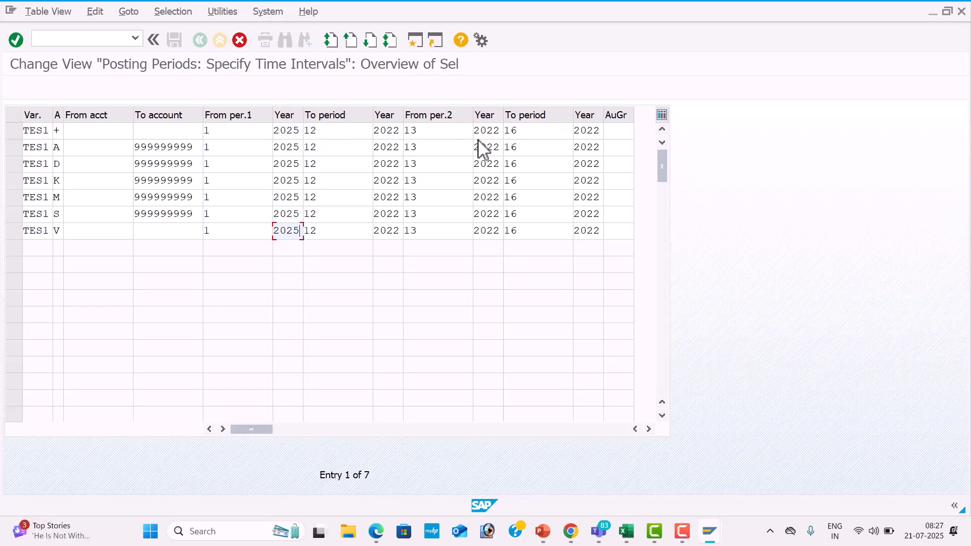
# Set the ending year of the first period interval to 2025 in all seven TES1 rows.
pyautogui.click(399, 130)
pyautogui.press('BackSpace')
pyautogui.write('5')
pyautogui.press('Down')
pyautogui.press('BackSpace')
pyautogui.write('5')
pyautogui.press('Down')
pyautogui.press('BackSpace')
pyautogui.write('5')
pyautogui.press('Down')
pyautogui.press('BackSpace')
pyautogui.write('5')
pyautogui.press('Down')
pyautogui.press('BackSpace')
pyautogui.write('5')
pyautogui.press('Down')
pyautogui.press('BackSpace')
pyautogui.write('5')
pyautogui.press('Down')
pyautogui.press('BackSpace')
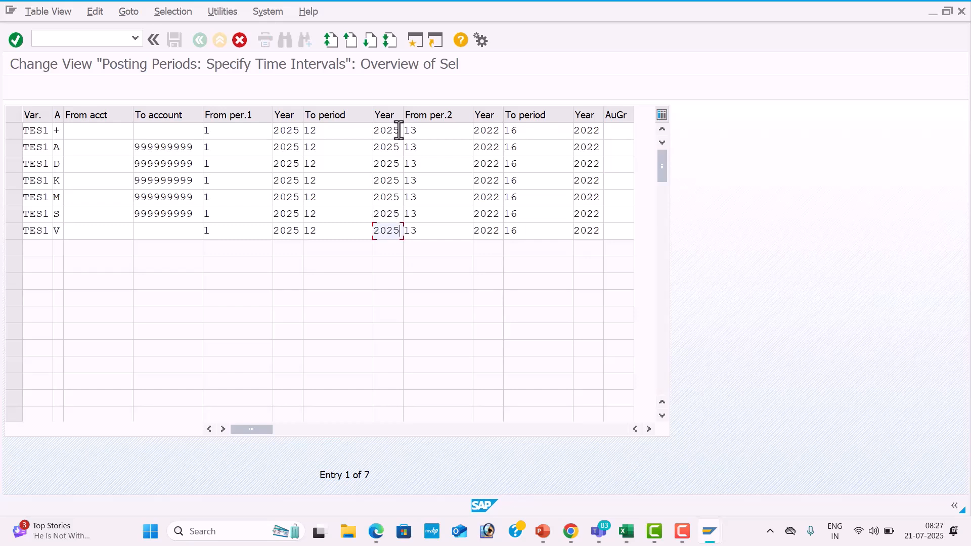
# Set the starting year of the second period interval to 2025 in all seven TES1 rows.
pyautogui.click(499, 131)
pyautogui.press('BackSpace')
pyautogui.write('5')
pyautogui.press('Down')
pyautogui.press('BackSpace')
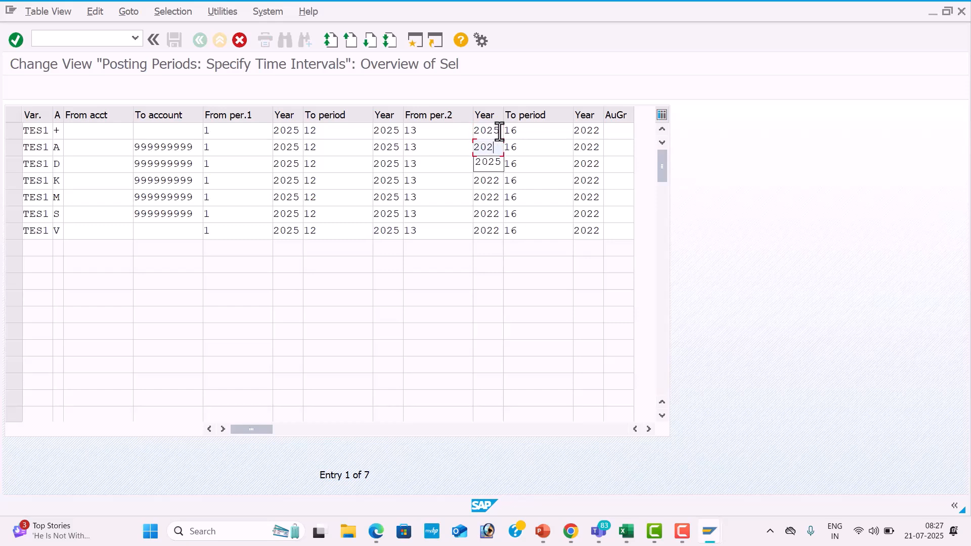
pyautogui.write('5')
pyautogui.press('Down')
pyautogui.press('BackSpace')
pyautogui.write('5')
pyautogui.press('Down')
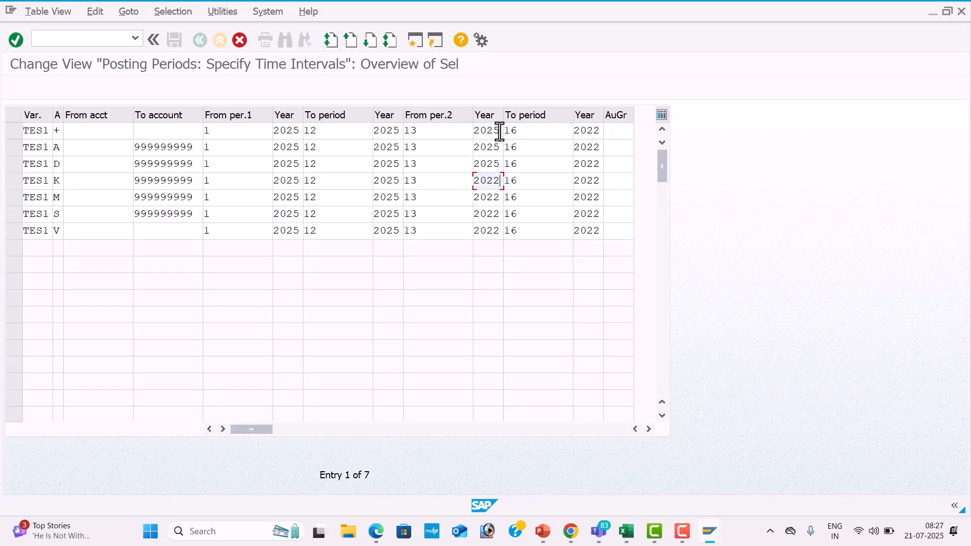
pyautogui.write('5')
pyautogui.press('Down')
pyautogui.press('BackSpace')
pyautogui.write('5')
pyautogui.press('Down')
pyautogui.press('BackSpace')
pyautogui.press('Down')
pyautogui.write('5')
# Set the ending year of the second period interval to 2026 in all seven TES1 rows.
pyautogui.click(599, 133)
pyautogui.press('Down')
pyautogui.press('BackSpace')
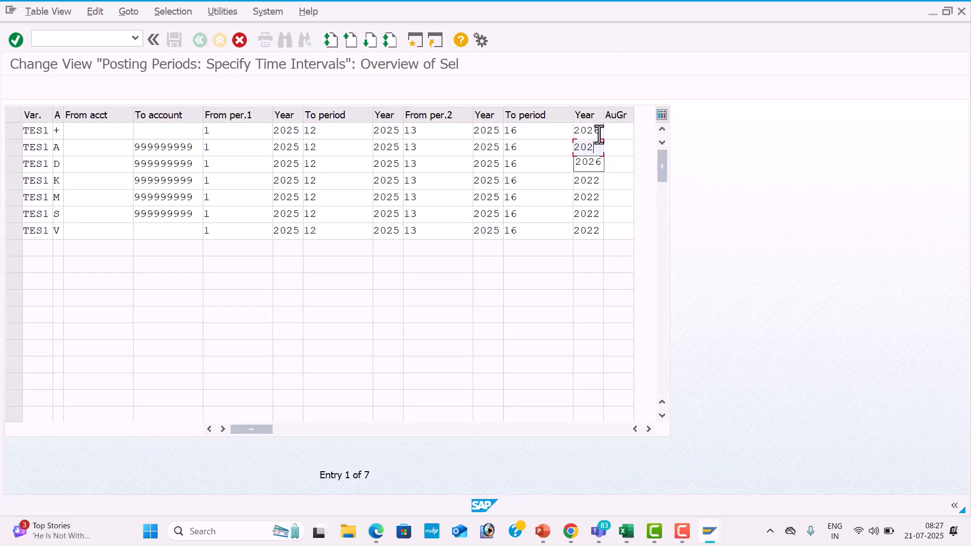
pyautogui.write('6')
pyautogui.press('Down')
pyautogui.press('BackSpace')
pyautogui.write('6')
pyautogui.press('Down')
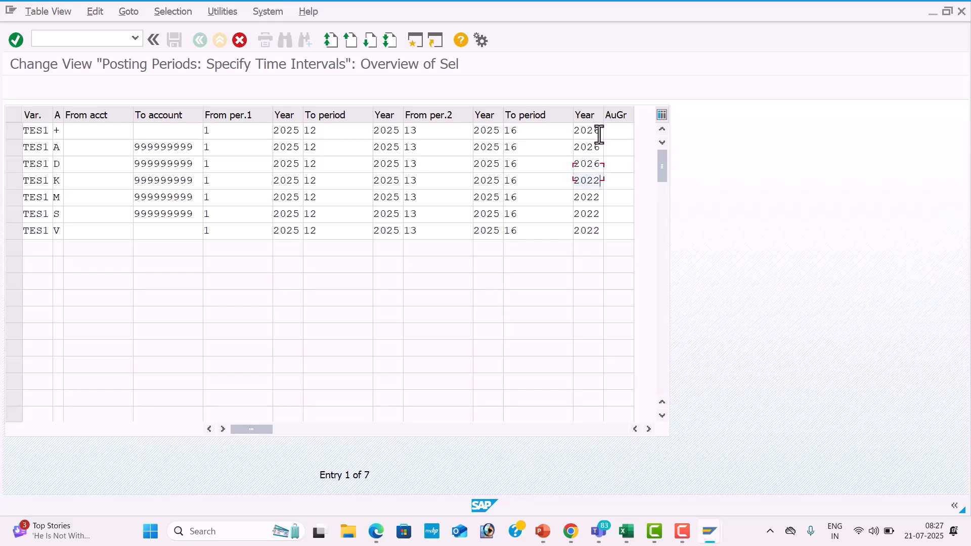
pyautogui.press('BackSpace')
pyautogui.write('6')
pyautogui.press('Down')
pyautogui.press('BackSpace')
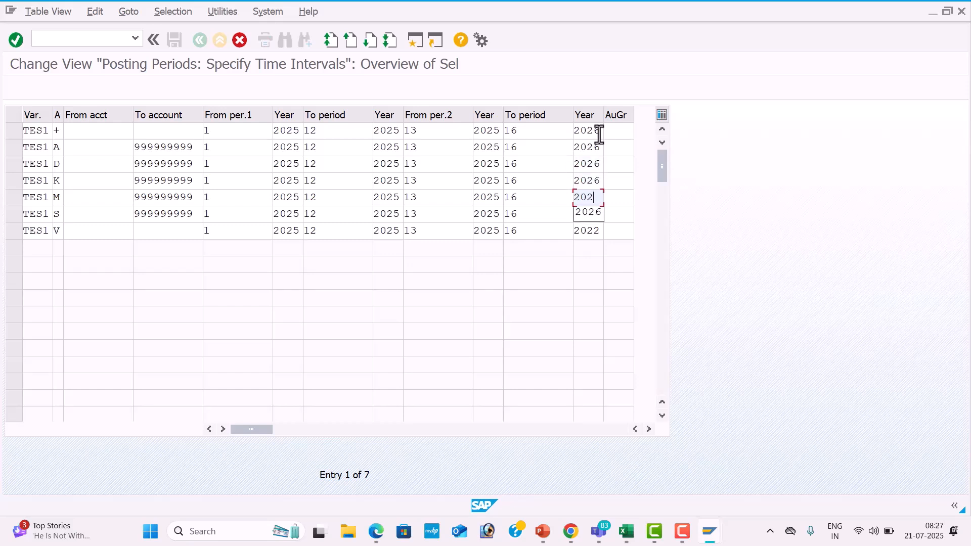
pyautogui.write('6')
pyautogui.press('Down')
pyautogui.press('BackSpace')
pyautogui.write('6')
pyautogui.press('Down')
pyautogui.press('BackSpace')
pyautogui.write('6')
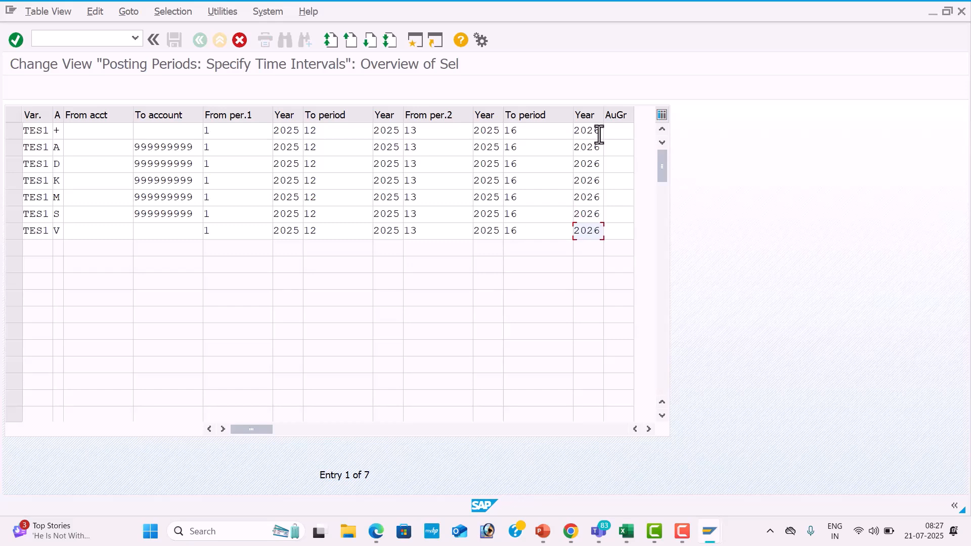
# Confirm the copied TES1 posting period rows and save them to the transport request.
pyautogui.press('Return')
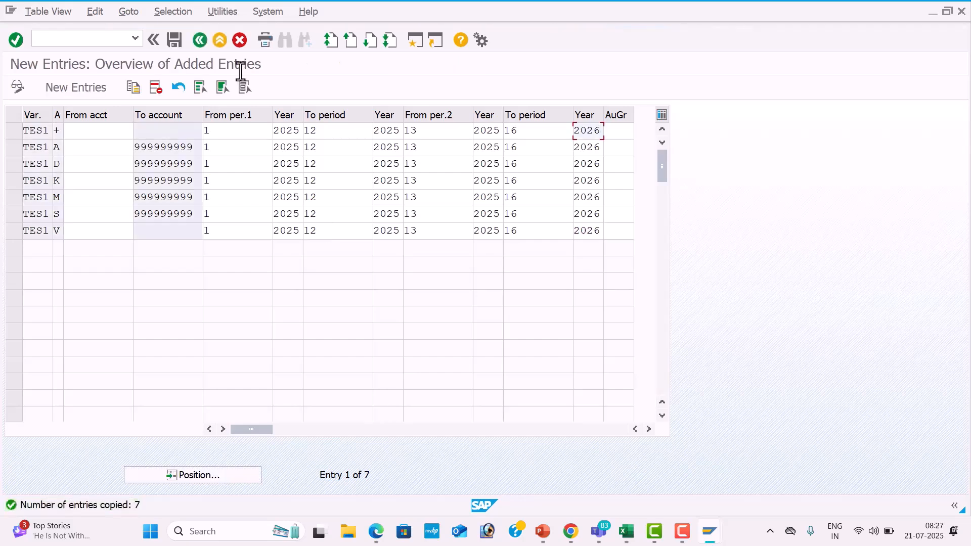
pyautogui.click(177, 43)
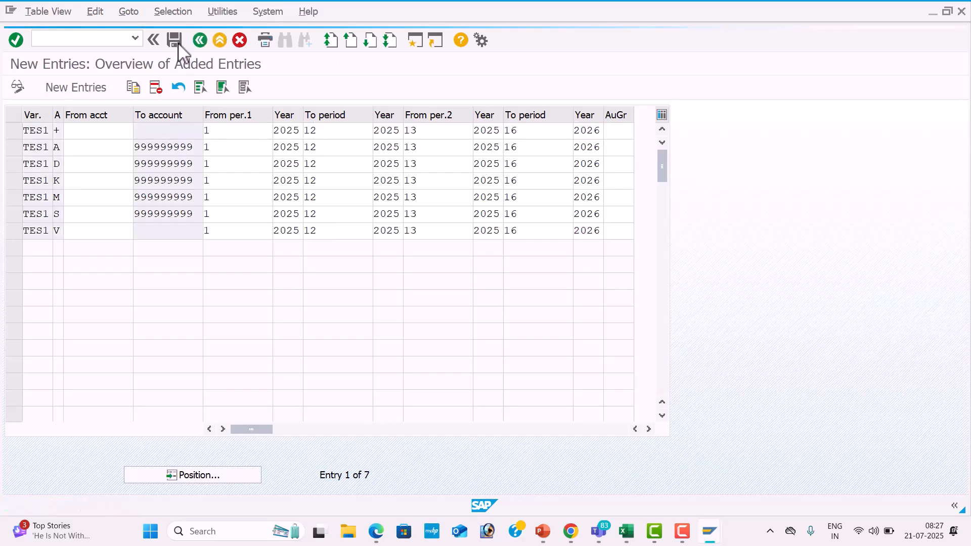
pyautogui.click(273, 253)
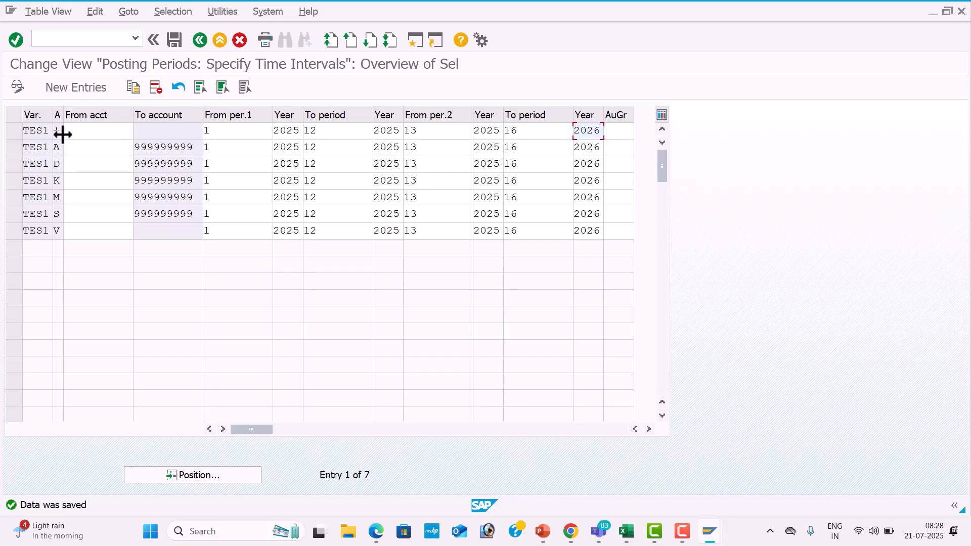
# Look up the transaction for assigning a posting period variant in the Excel list, and open OBBP in SAP.
pyautogui.click(84, 40)
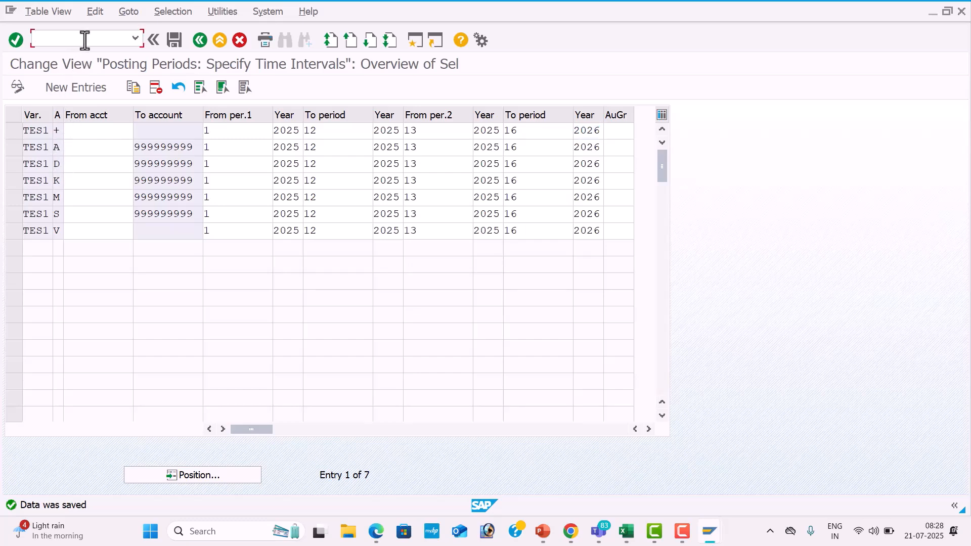
pyautogui.hotkey('alt', 'Tab')
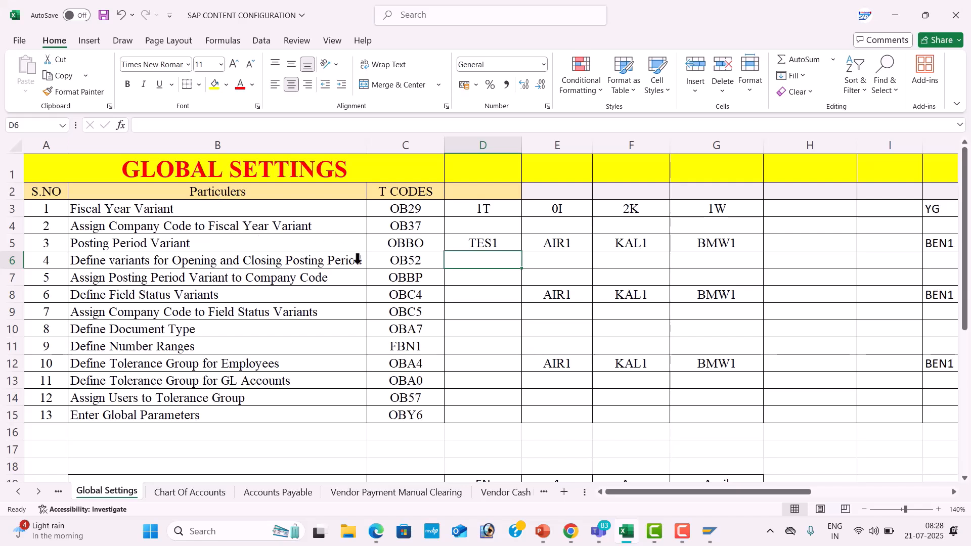
pyautogui.click(392, 278)
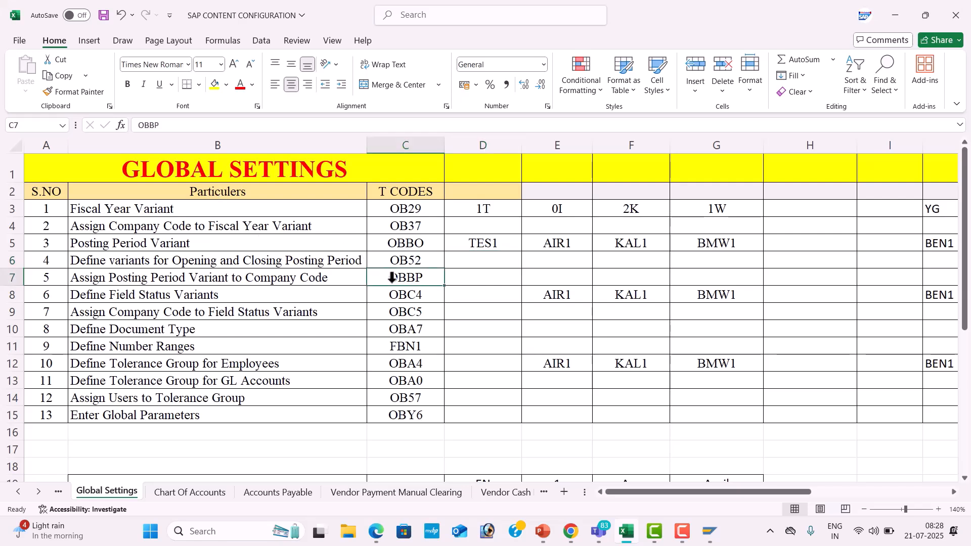
pyautogui.click(484, 241)
pyautogui.click(413, 273)
pyautogui.hotkey('alt', 'Tab')
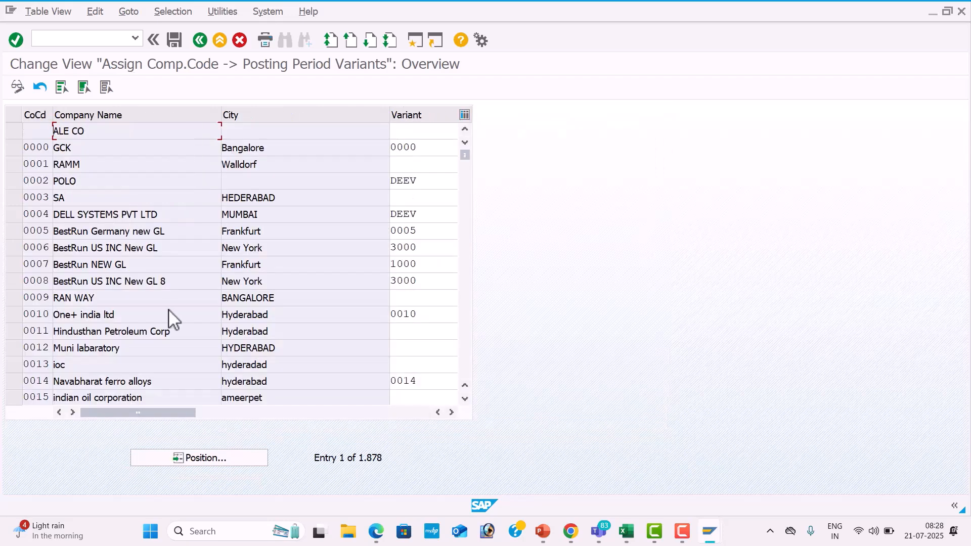
# Assign posting period variant TES1 to company code TES1 and save it to the transport request.
pyautogui.click(221, 461)
pyautogui.write('TES1')
pyautogui.press('Return')
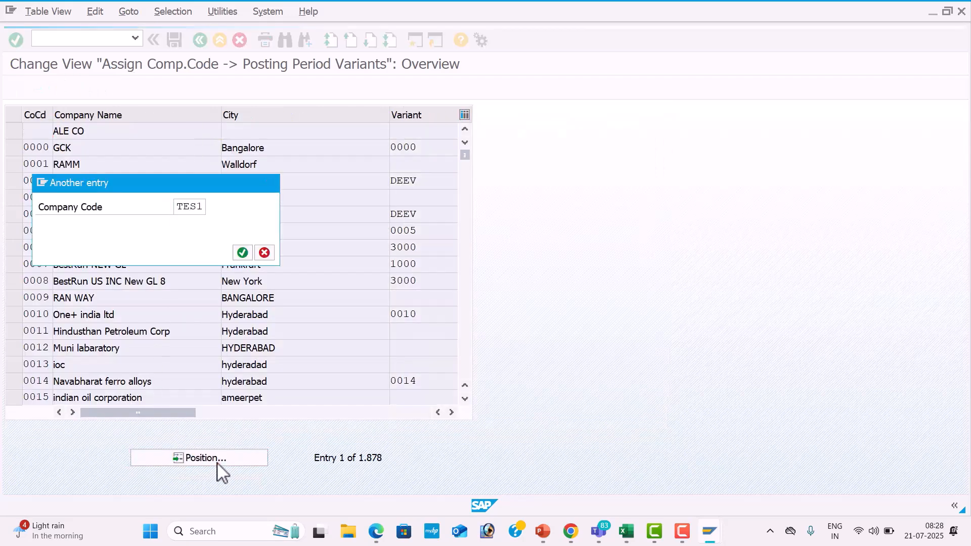
pyautogui.click(412, 135)
pyautogui.write('TES1')
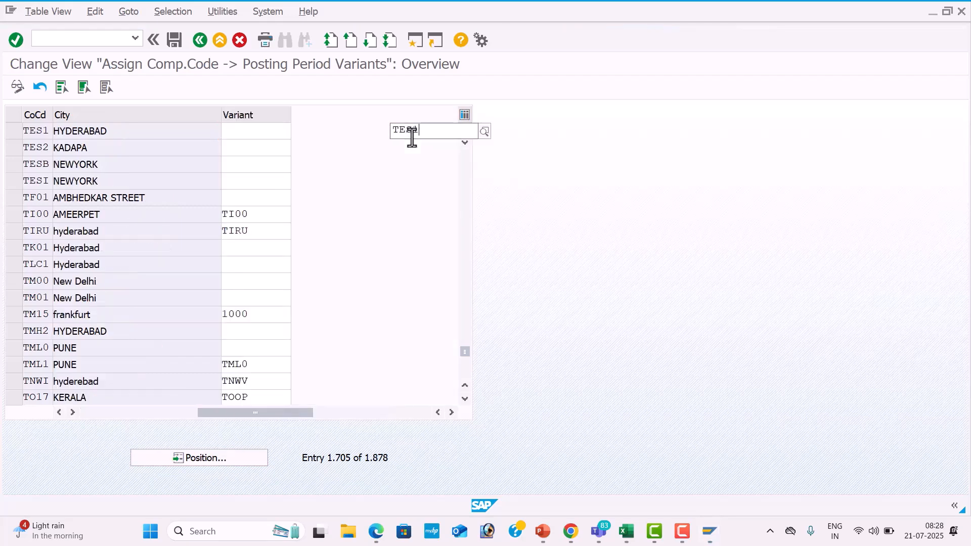
pyautogui.click(367, 163)
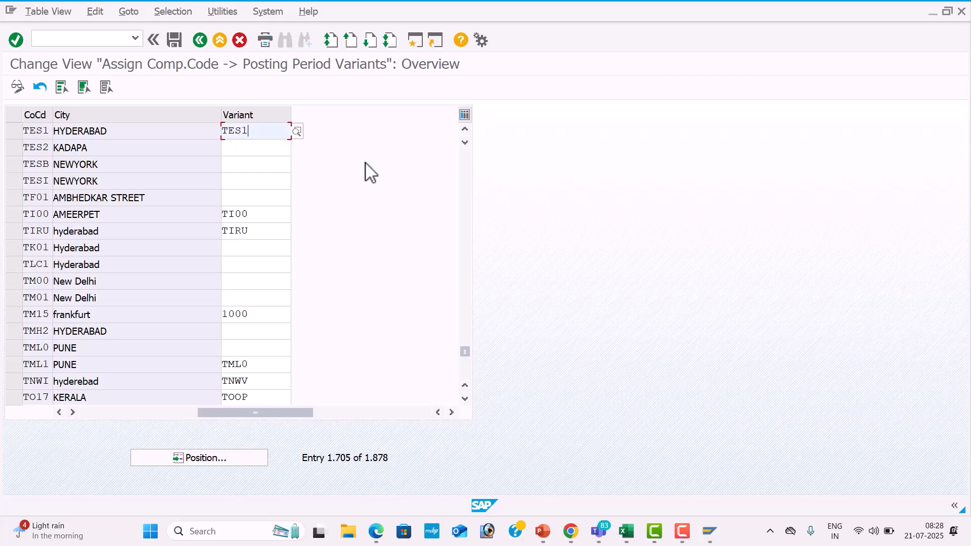
pyautogui.click(175, 41)
pyautogui.click(271, 252)
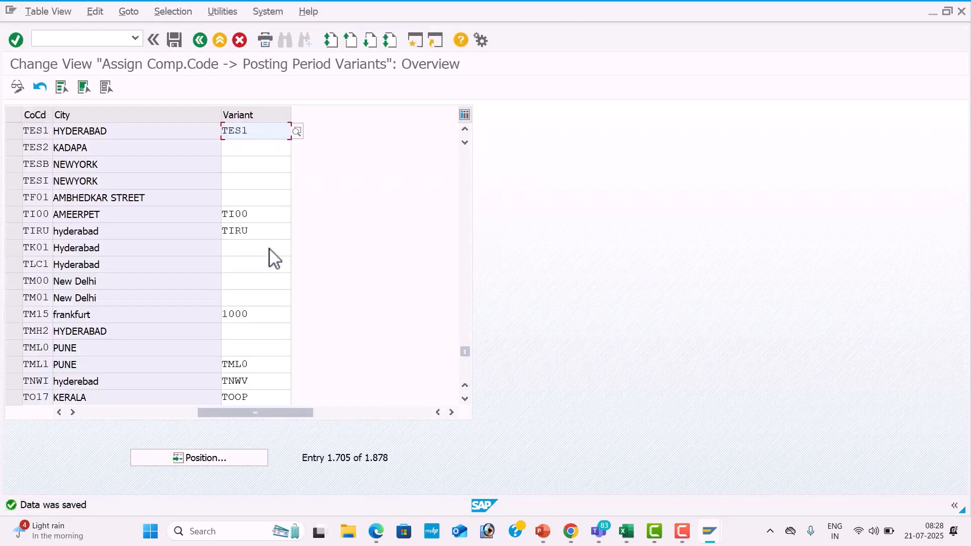
# Look up the transaction for defining field status variants in the Excel list, and open OBC4 in SAP.
pyautogui.hotkey('alt', 'Tab')
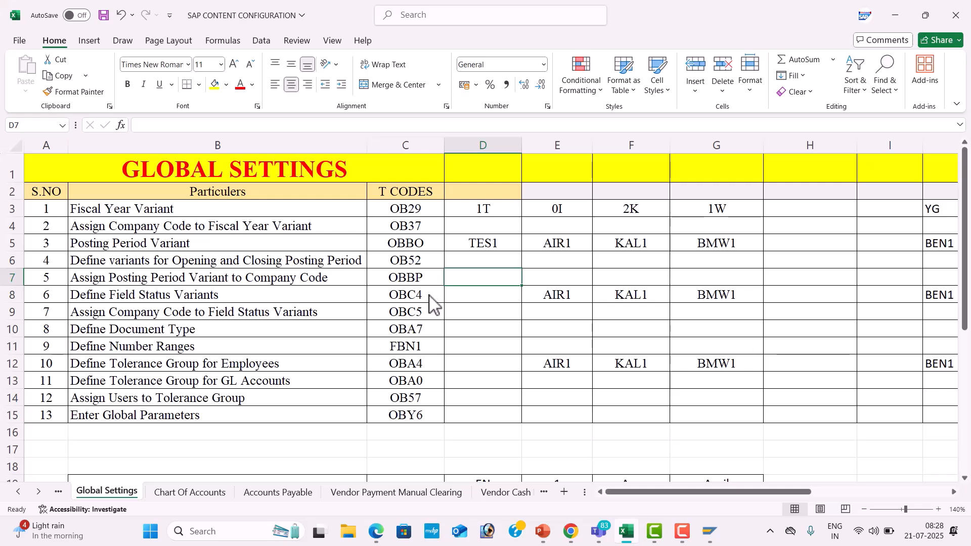
pyautogui.click(429, 299)
pyautogui.click(466, 301)
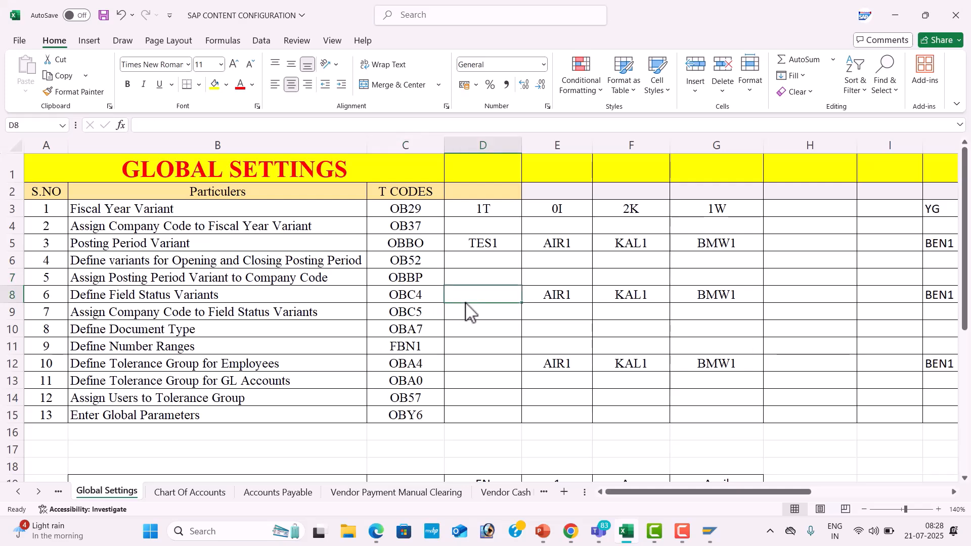
pyautogui.hotkey('alt', 'Tab')
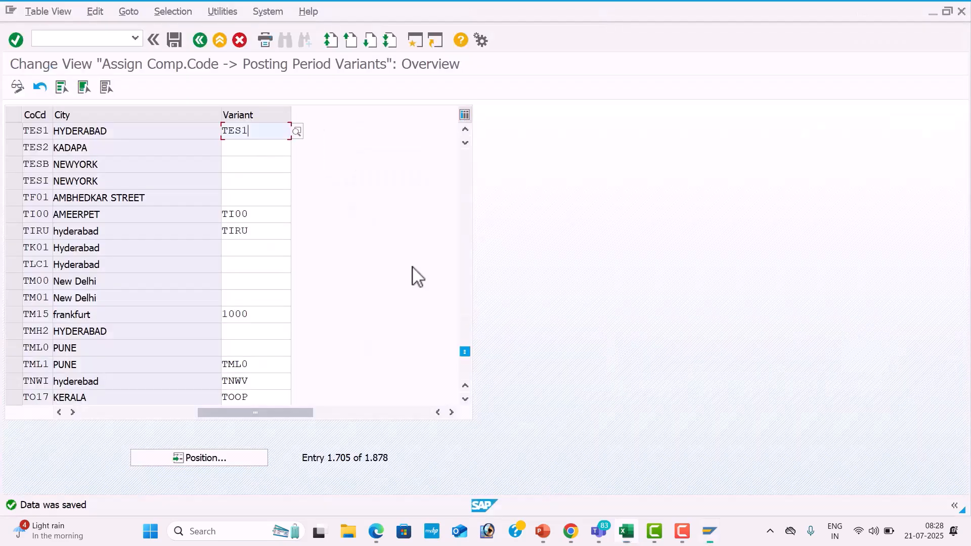
pyautogui.click(113, 38)
pyautogui.write('/NOBC4')
pyautogui.press('Return')
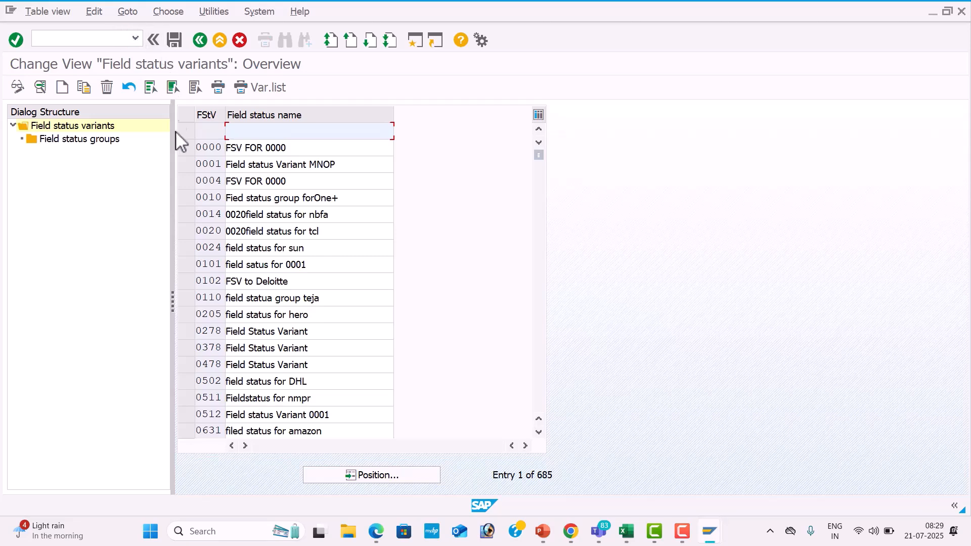
# Copy field status variant 0001 as TES1 with the name "Field status Variant TES1".
pyautogui.click(191, 163)
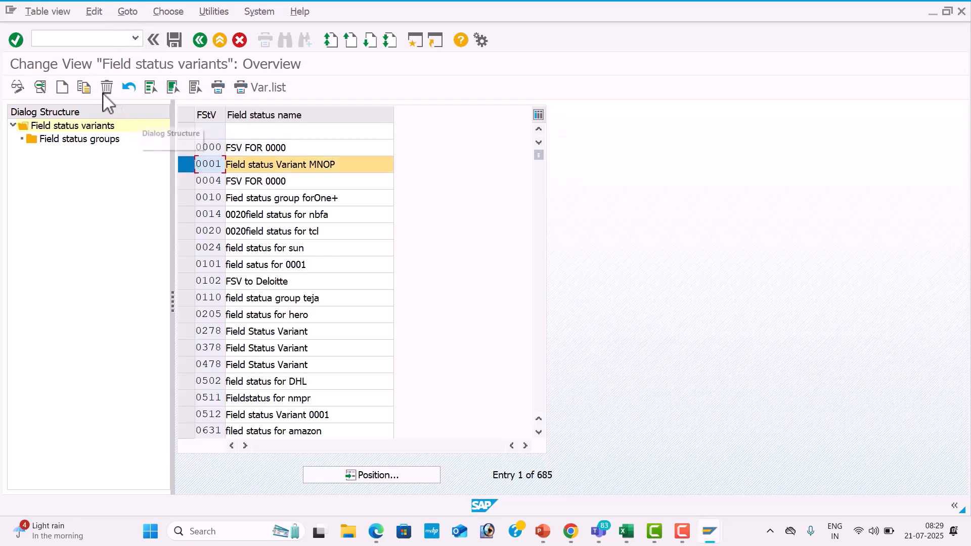
pyautogui.click(85, 88)
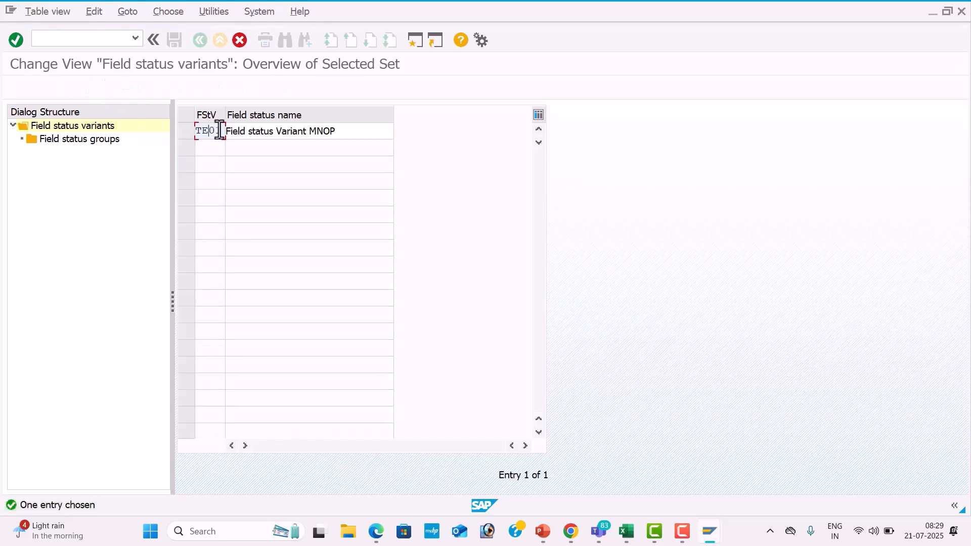
pyautogui.click(375, 132)
pyautogui.press('BackSpace')
pyautogui.press('BackSpace')
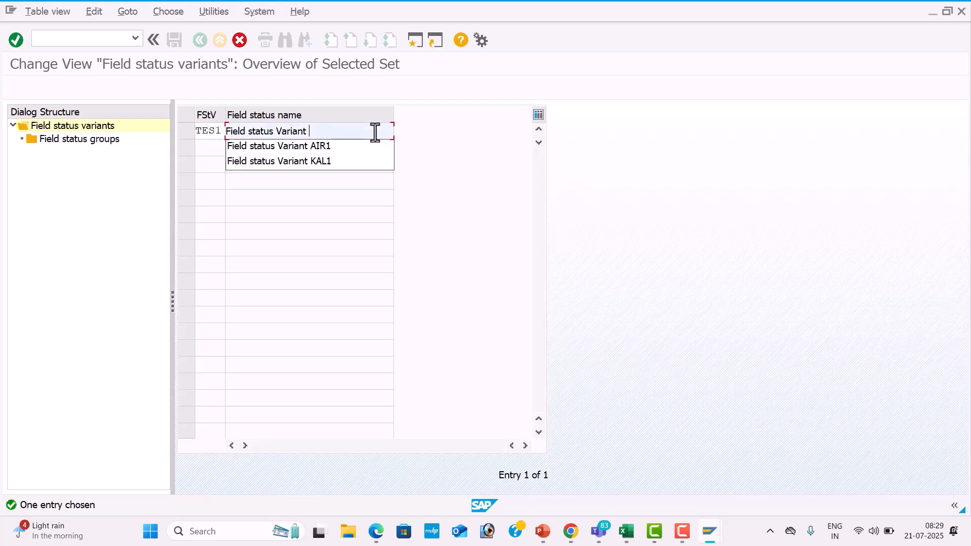
pyautogui.write('TES1')
pyautogui.press('Return')
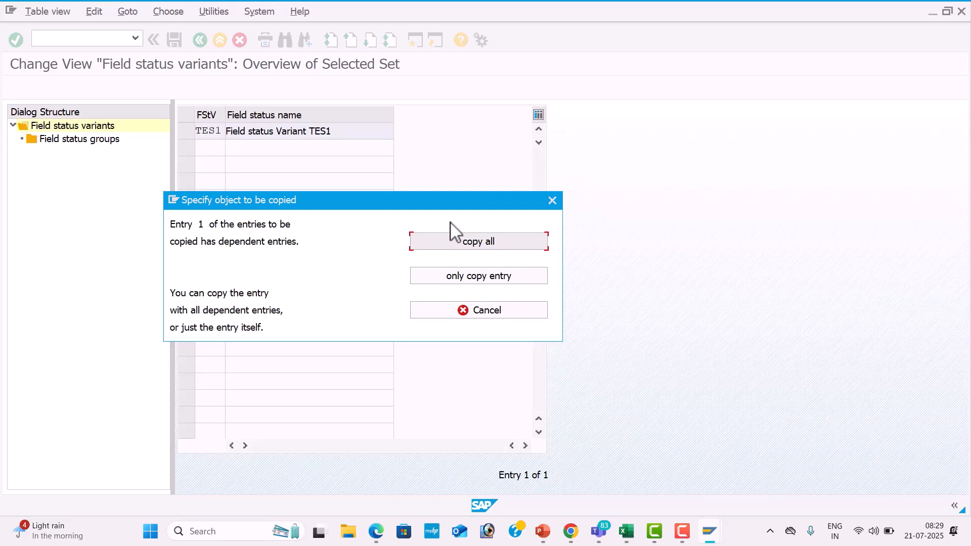
# Include all dependent entries in the TES1 variant copy and save it to the transport request.
pyautogui.click(493, 241)
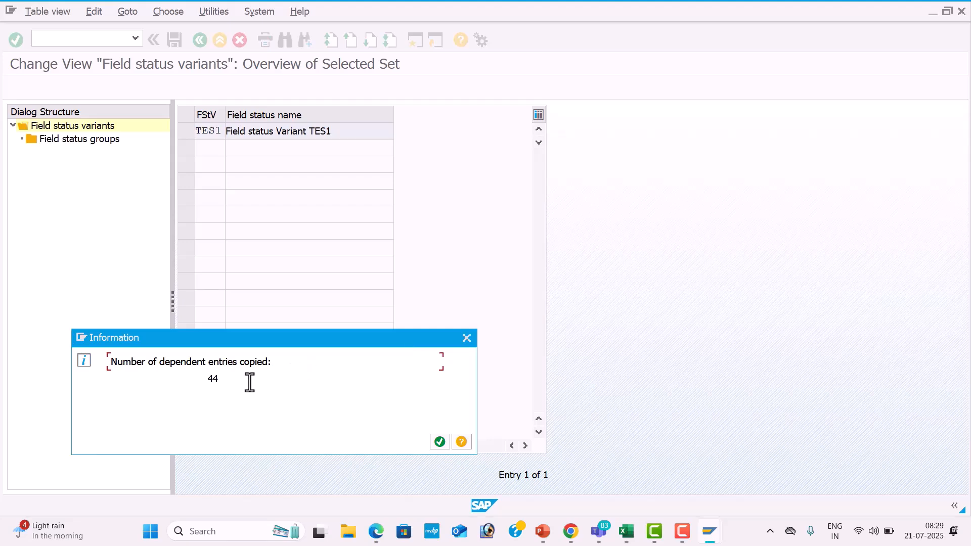
pyautogui.click(439, 442)
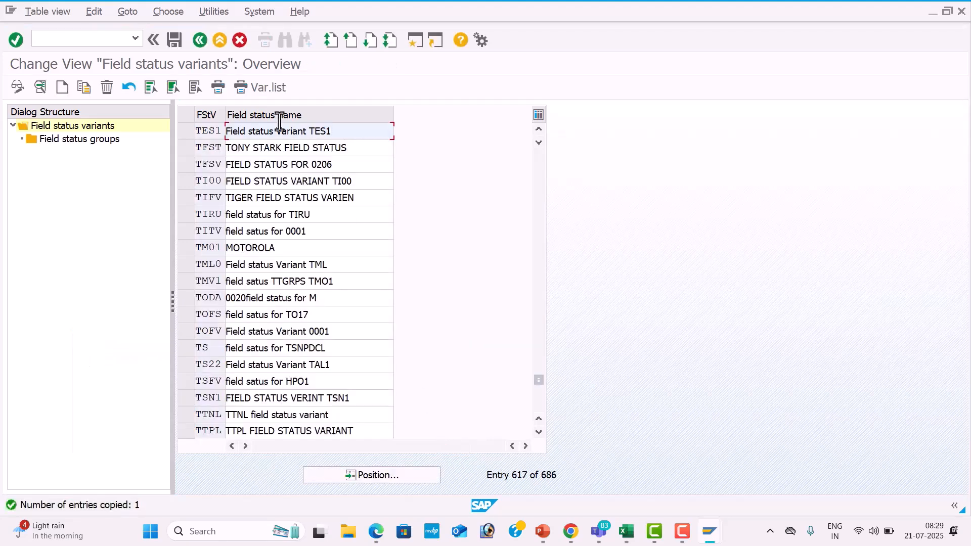
pyautogui.click(170, 45)
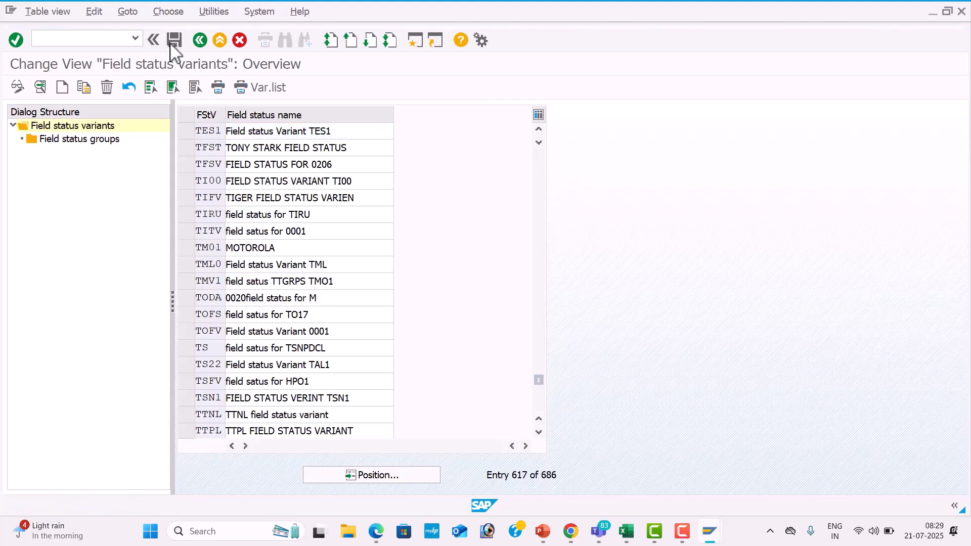
pyautogui.click(278, 252)
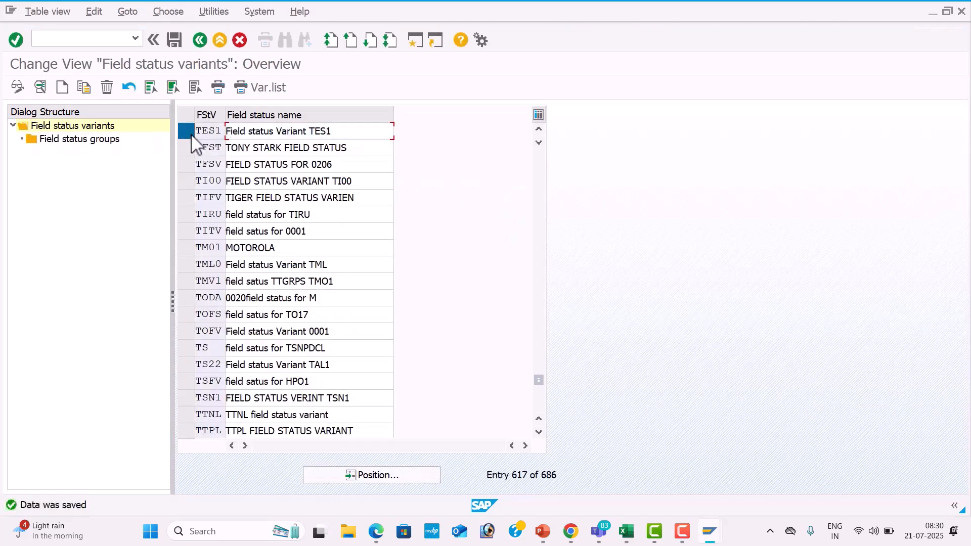
# Make Text a required entry in the general data of TES1 field status group G001, and save.
pyautogui.click(191, 133)
pyautogui.doubleClick(102, 140)
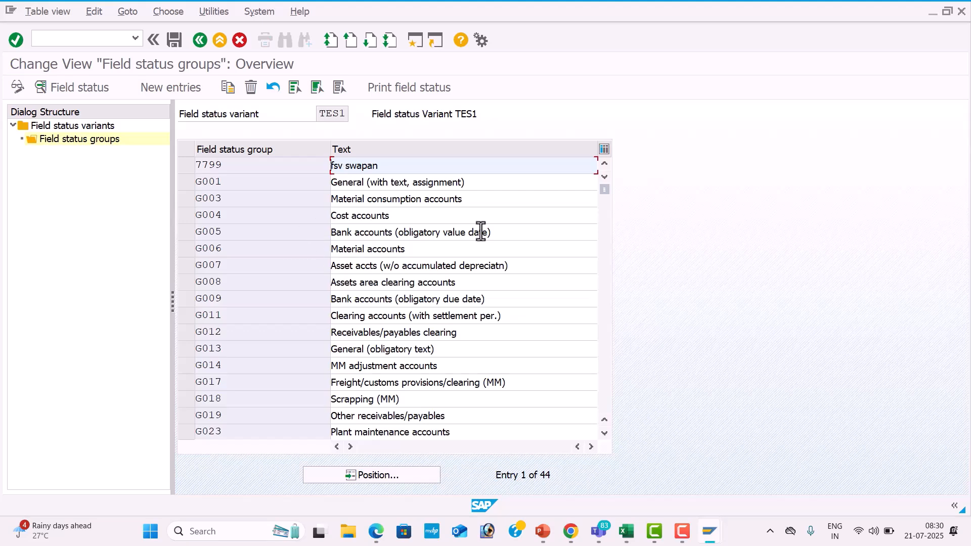
pyautogui.doubleClick(508, 185)
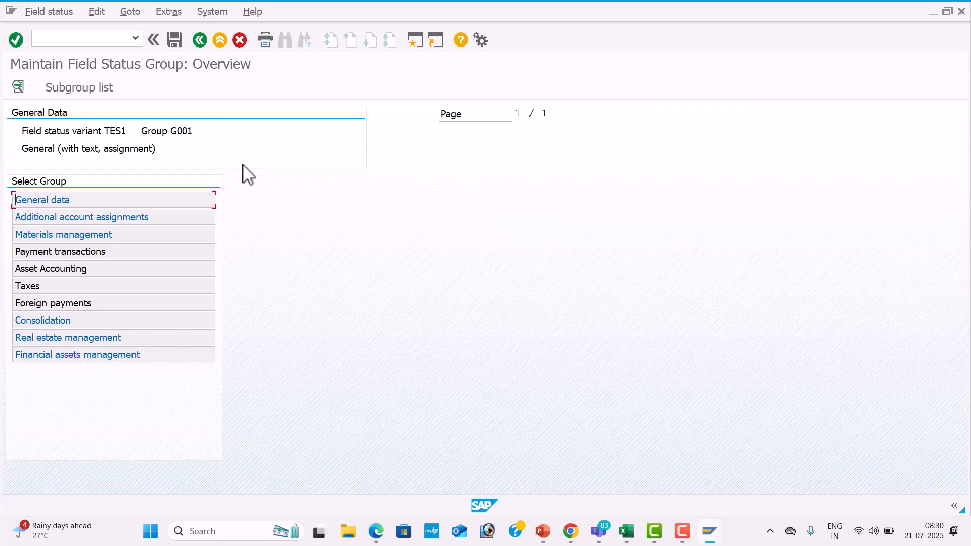
pyautogui.doubleClick(186, 203)
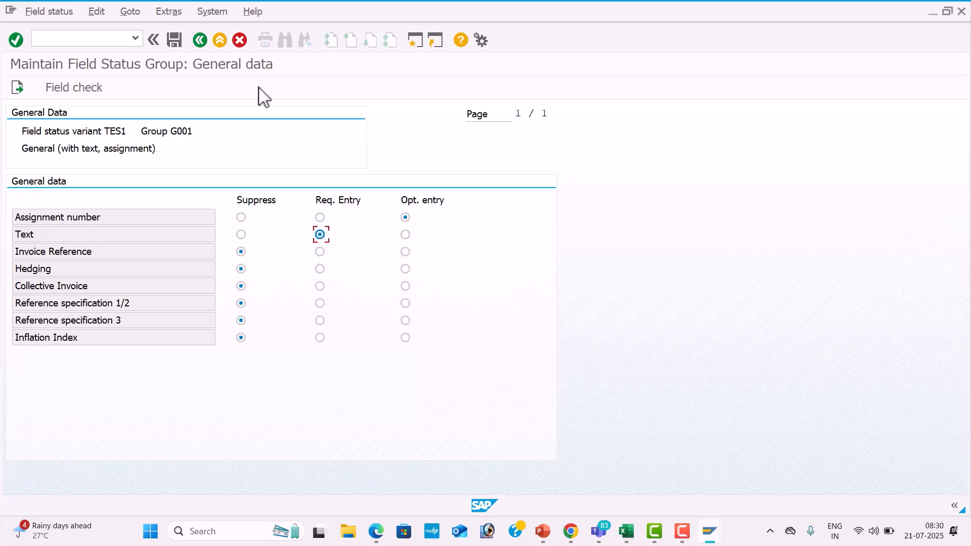
pyautogui.click(174, 40)
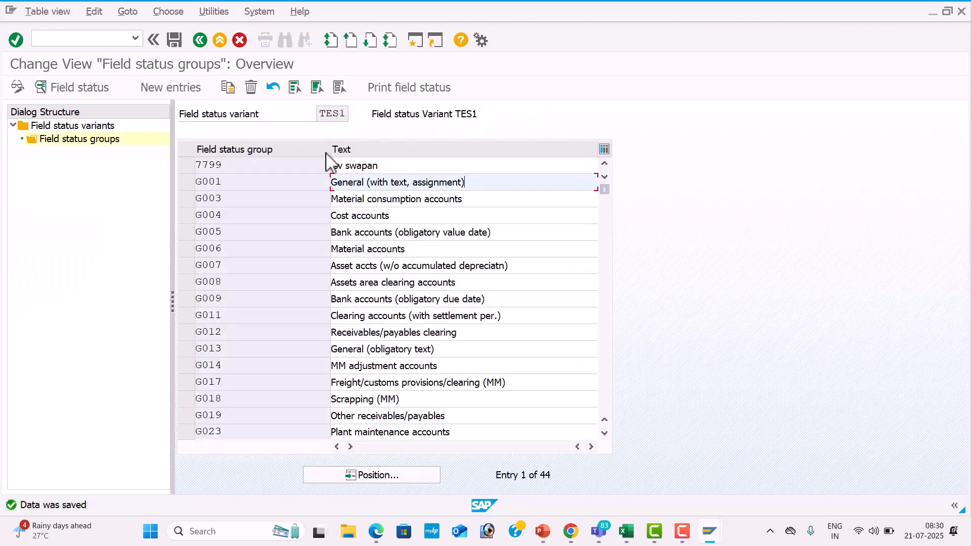
# Review additional account assignments, materials management and payment transactions of TES1 field status group G001, and save the group.
pyautogui.doubleClick(493, 184)
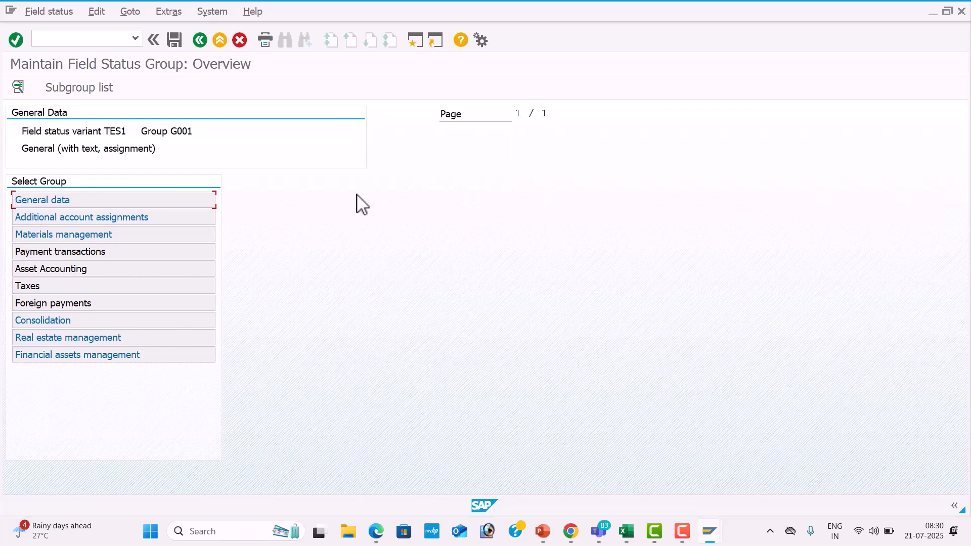
pyautogui.doubleClick(190, 218)
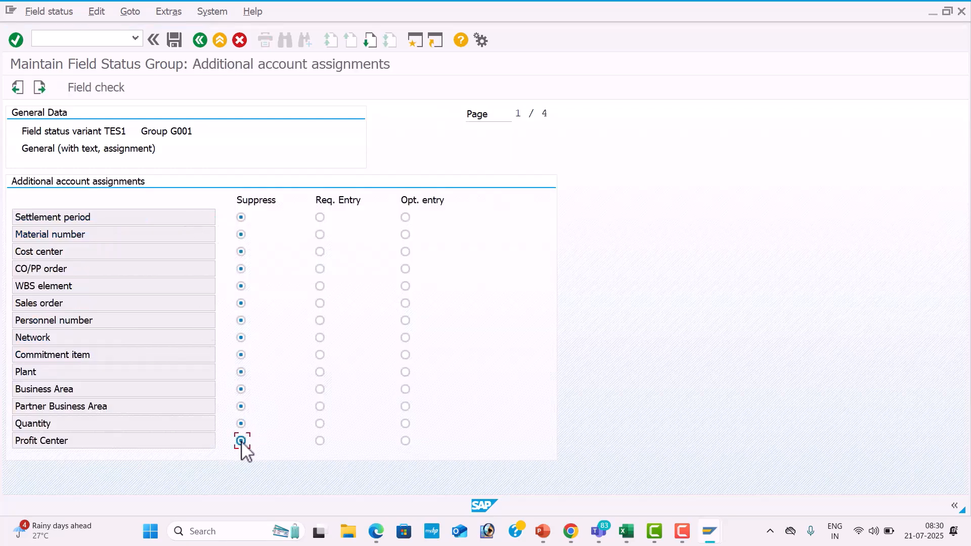
pyautogui.click(201, 40)
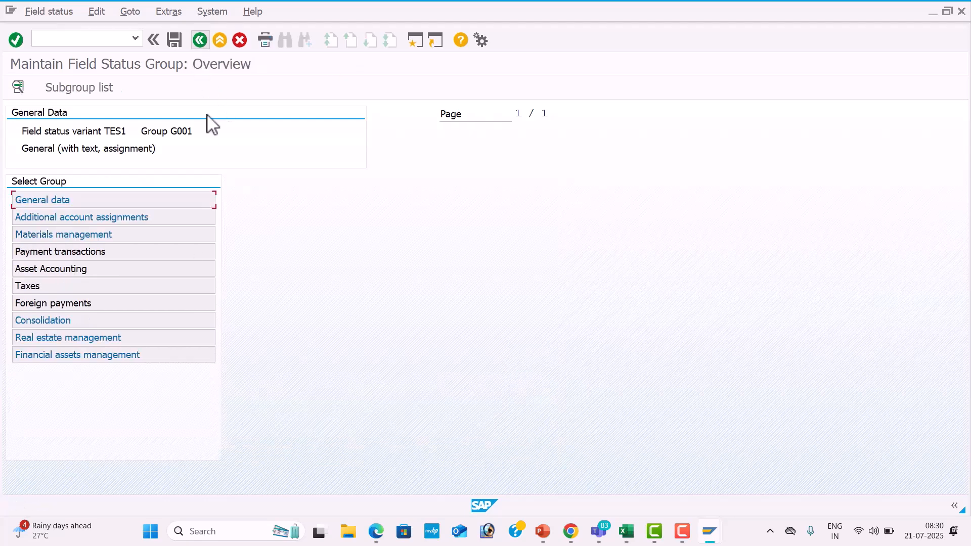
pyautogui.doubleClick(195, 234)
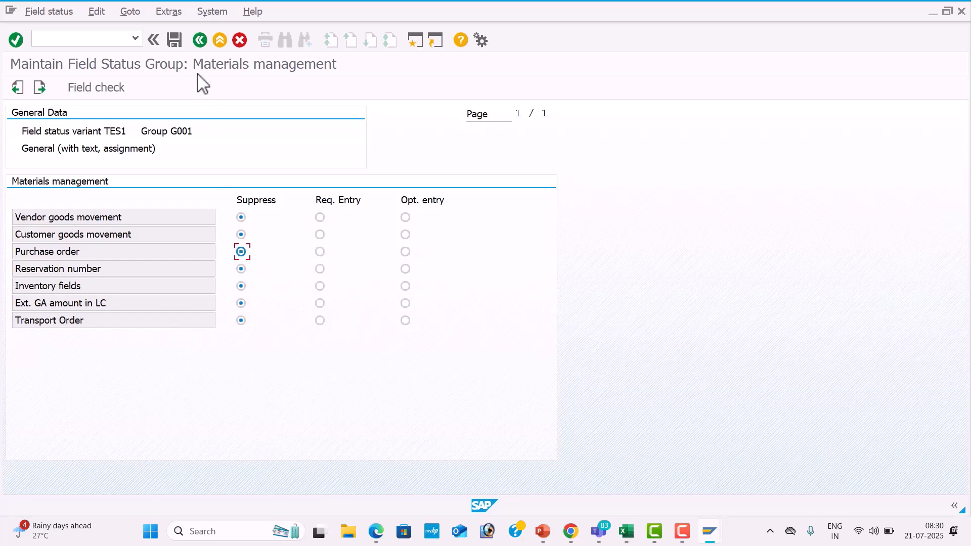
pyautogui.click(201, 41)
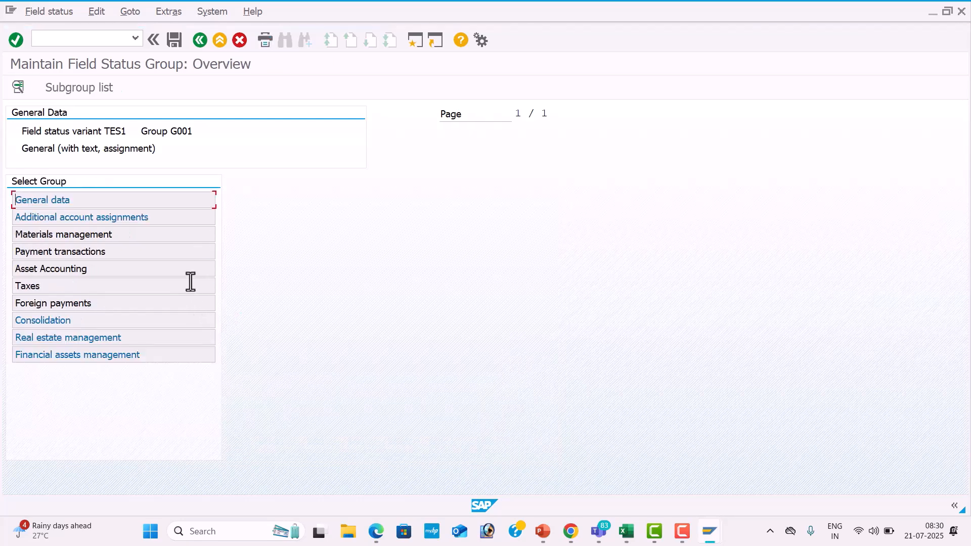
pyautogui.doubleClick(187, 253)
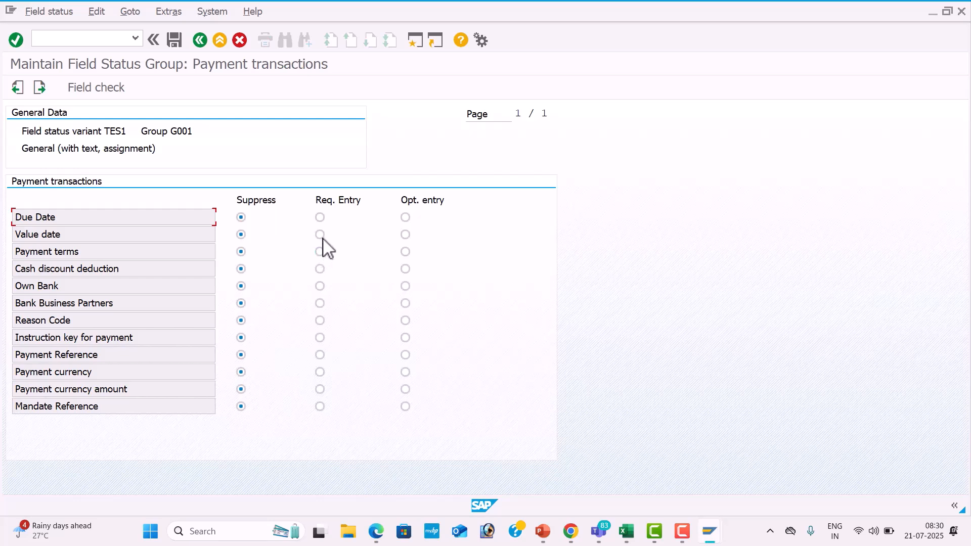
pyautogui.click(175, 40)
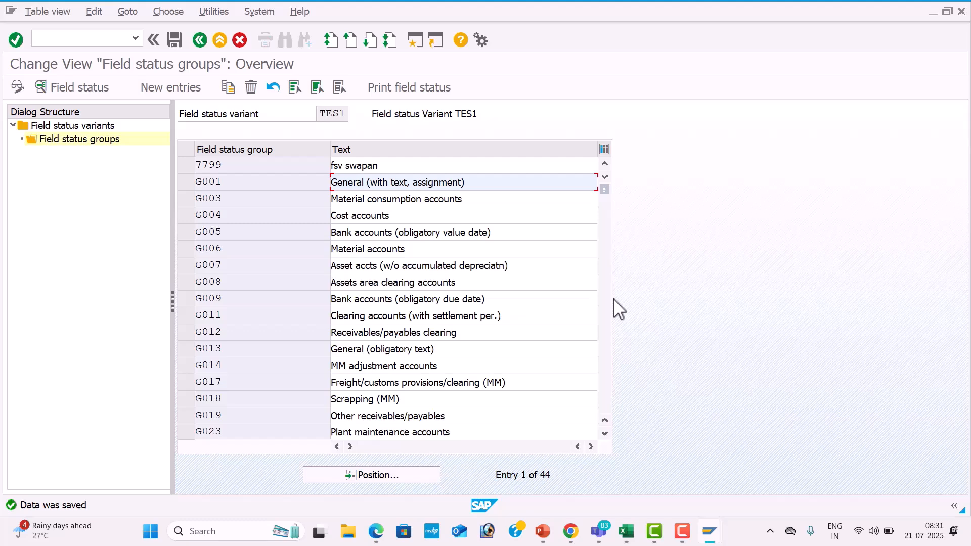
# Look through the list of field status groups of variant TES1 and save.
pyautogui.press('pagedown')
pyautogui.press('pagedown')
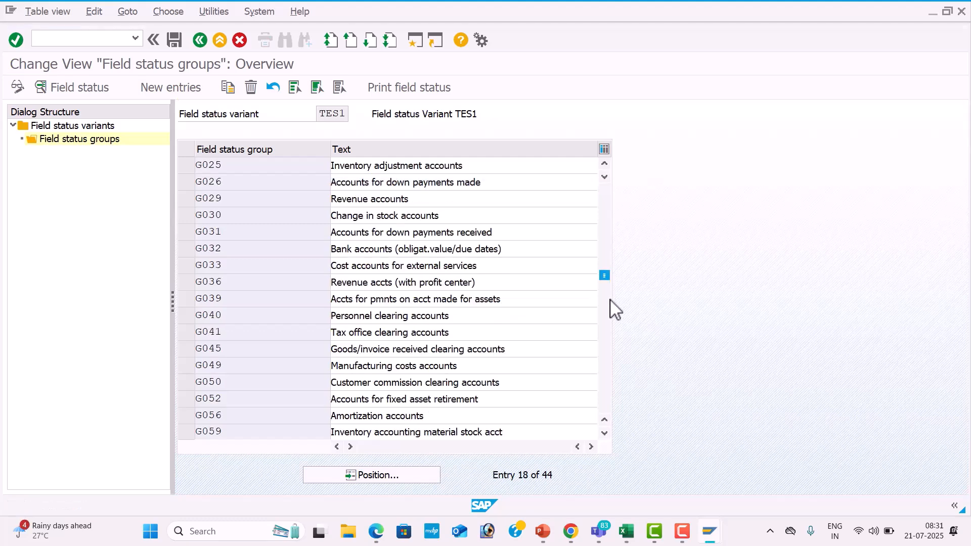
pyautogui.click(603, 246)
pyautogui.click(603, 246)
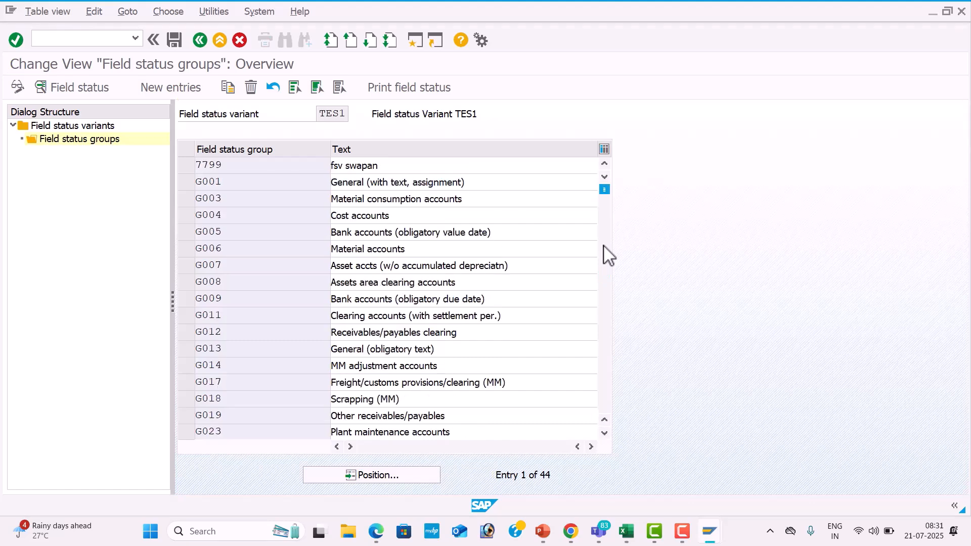
pyautogui.click(604, 246)
pyautogui.click(605, 188)
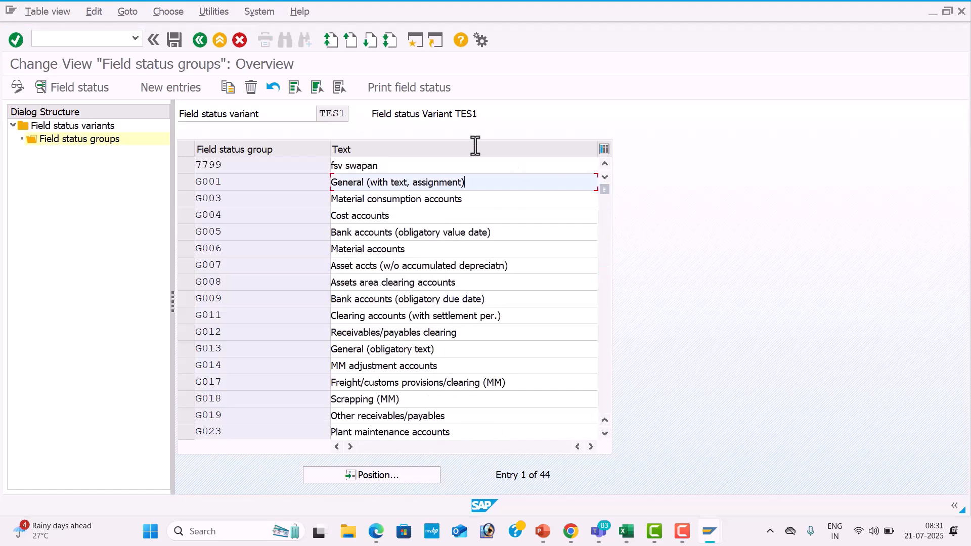
pyautogui.click(178, 41)
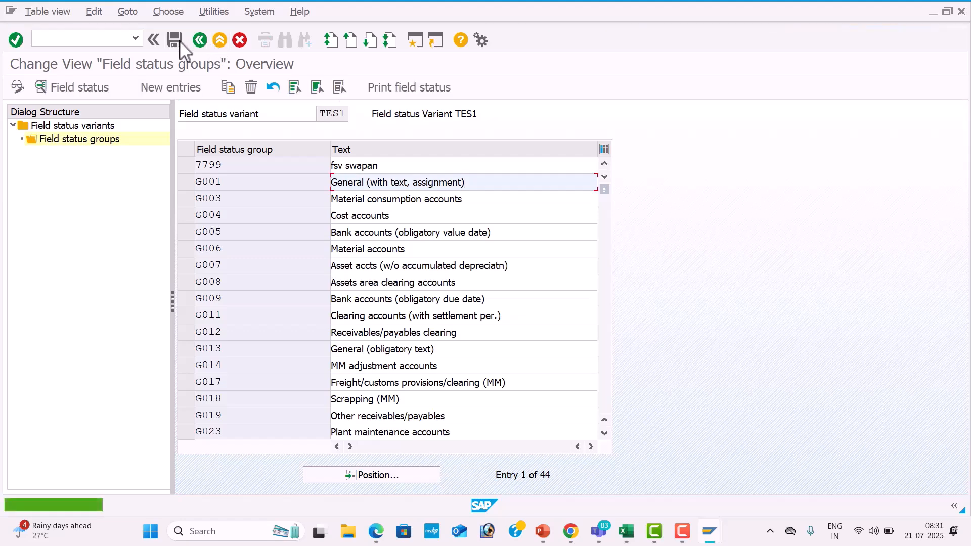
# Read the Define Document Types section in the Global Setting configuration PDF, including the start of Define Document Number Ranges.
pyautogui.hotkey('alt', 'Tab')
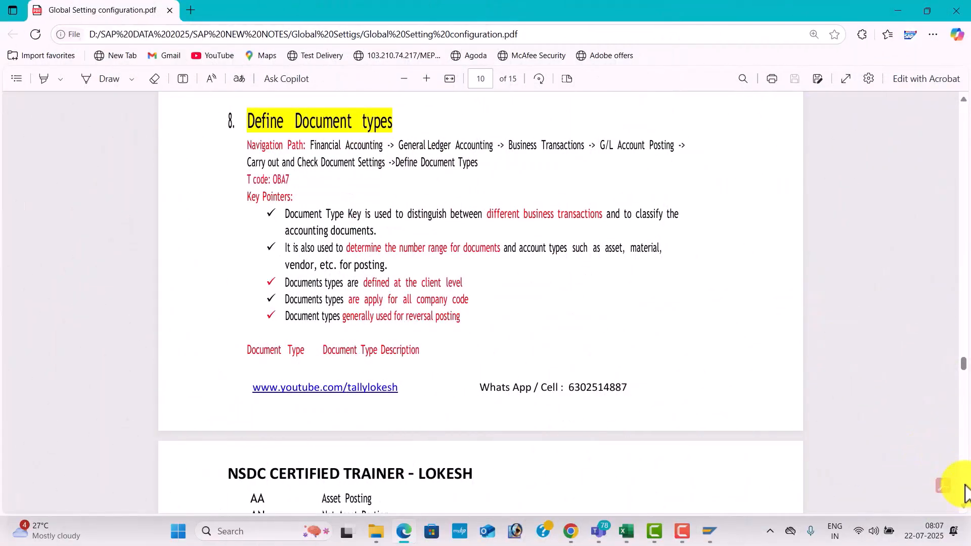
pyautogui.scroll(-5, 964, 503)
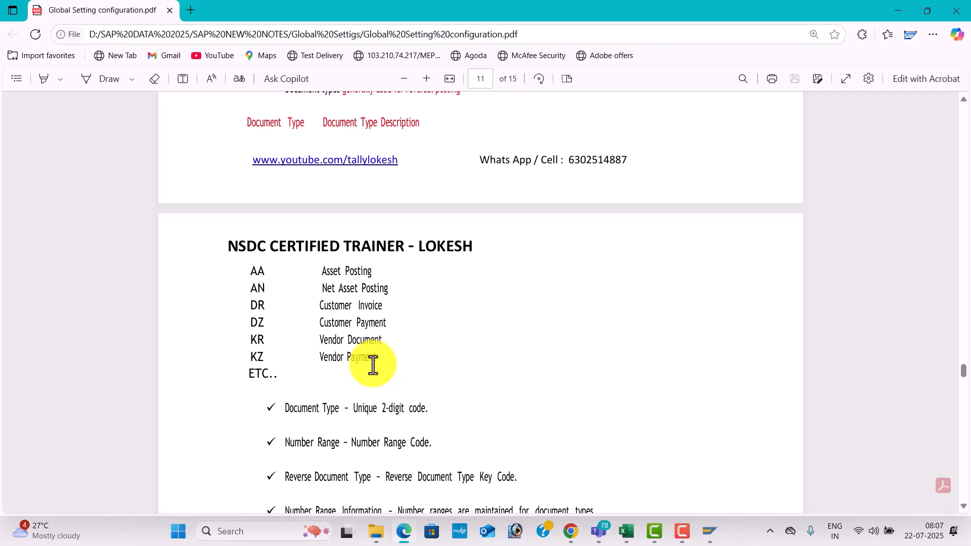
pyautogui.click(427, 80)
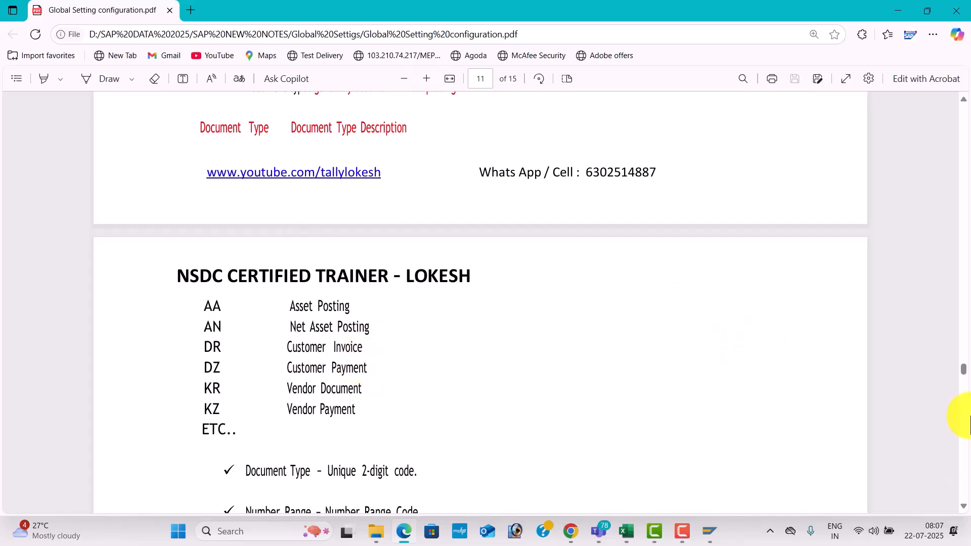
pyautogui.click(963, 508)
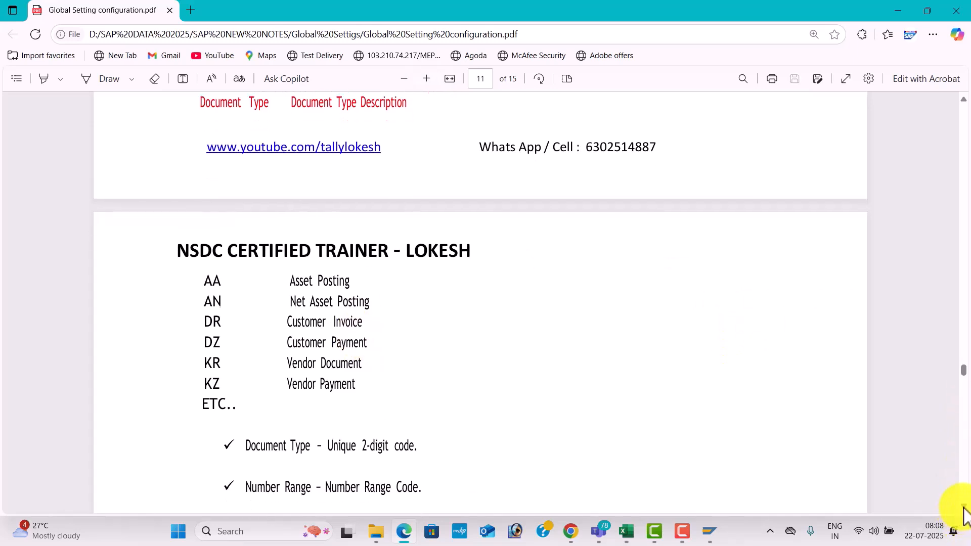
pyautogui.click(963, 508)
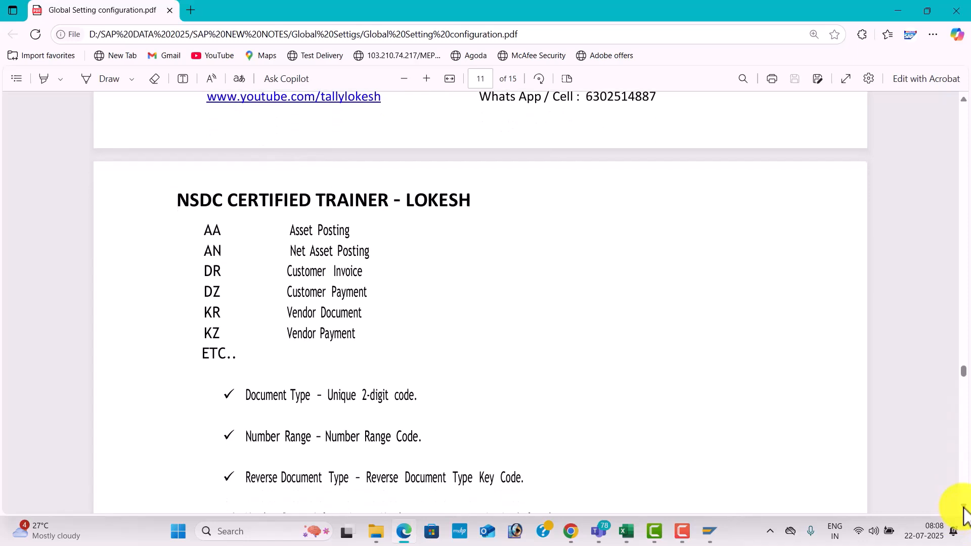
pyautogui.click(963, 509)
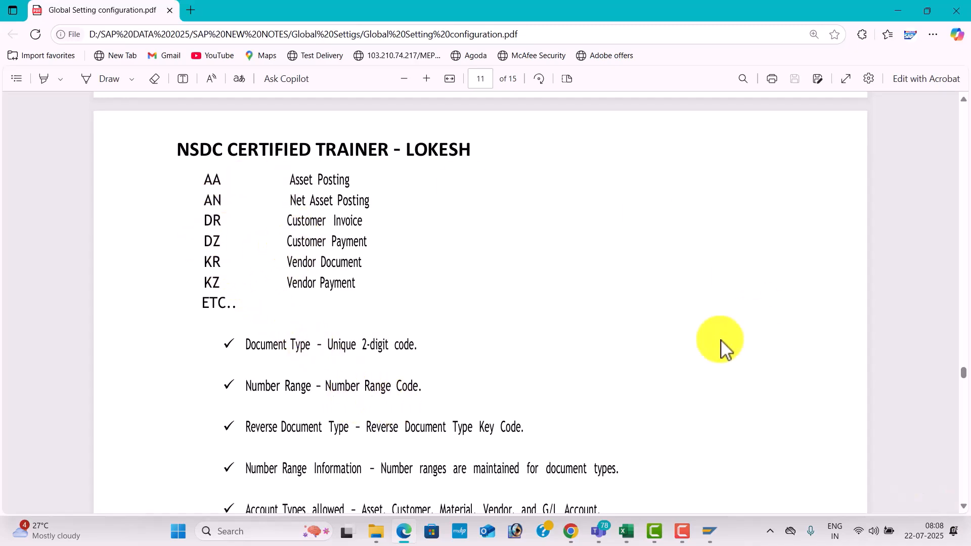
pyautogui.click(965, 459)
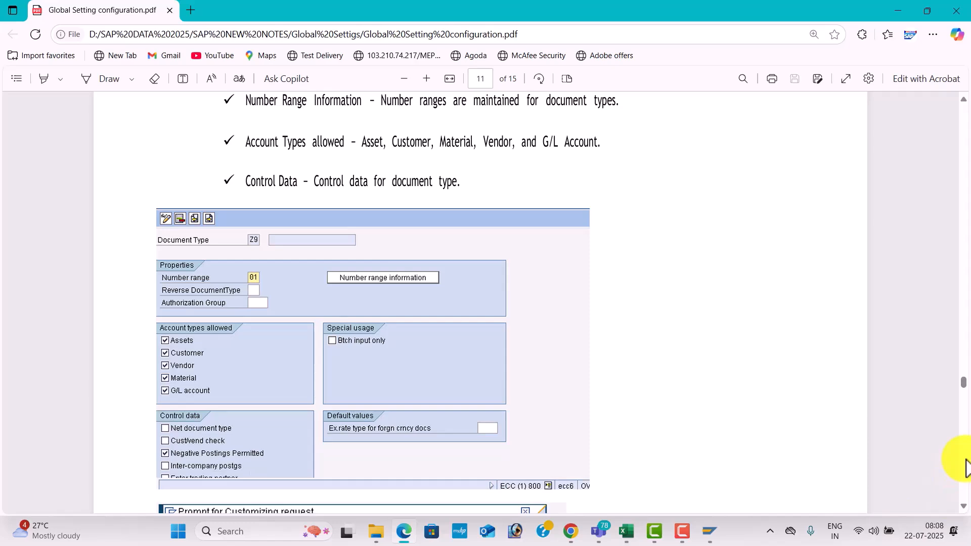
pyautogui.click(965, 466)
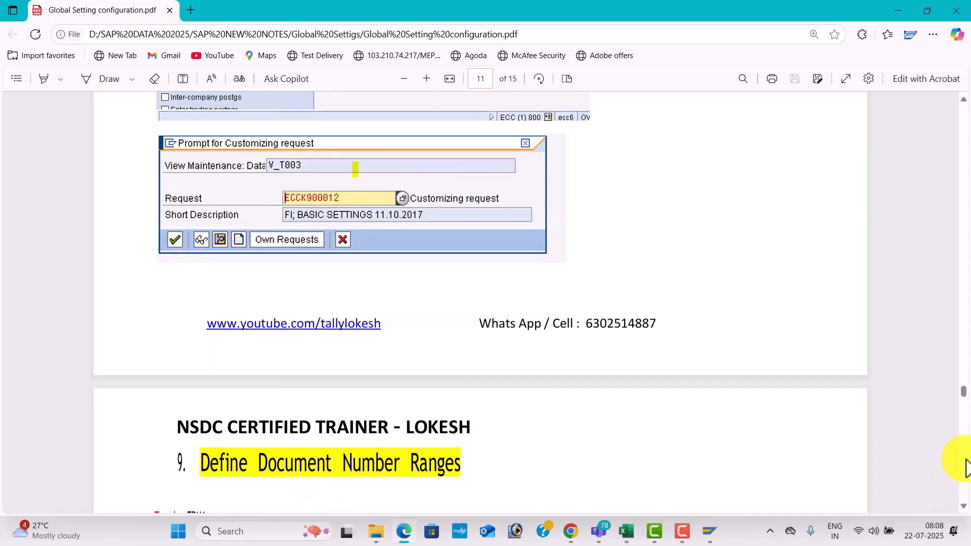
pyautogui.click(965, 466)
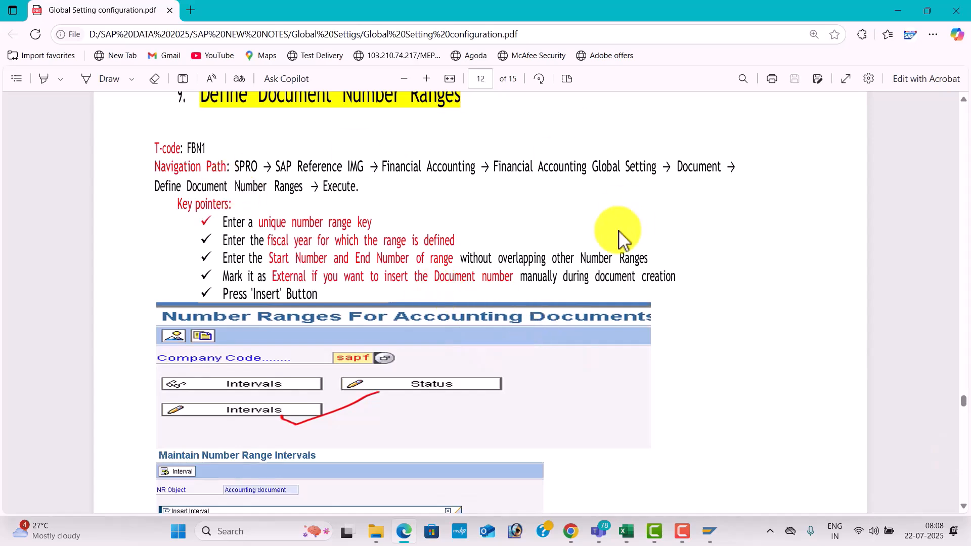
pyautogui.scroll(15, 965, 268)
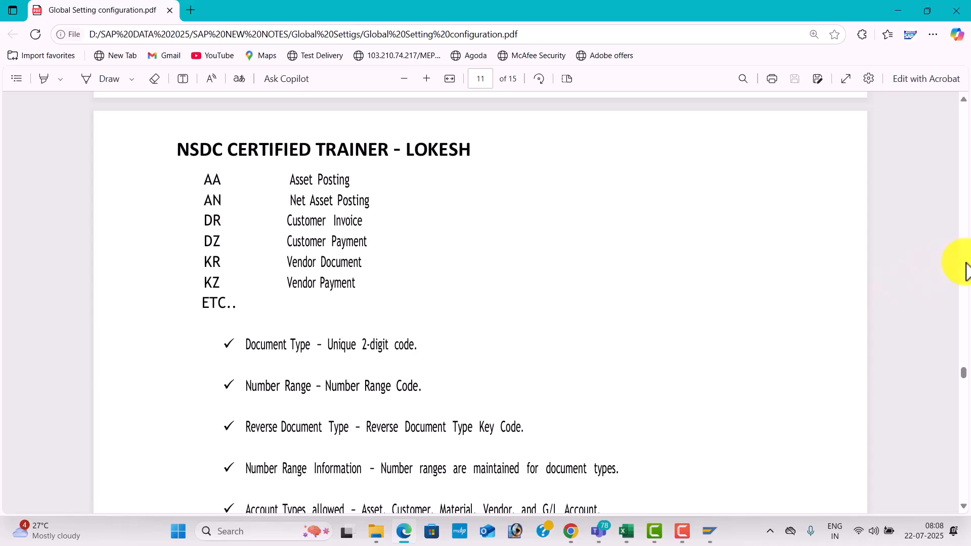
# Look up the Define Document Type transaction in the Excel list, and open OBA7 in SAP.
pyautogui.hotkey('alt', 'Tab')
pyautogui.hotkey('alt', 'Tab')
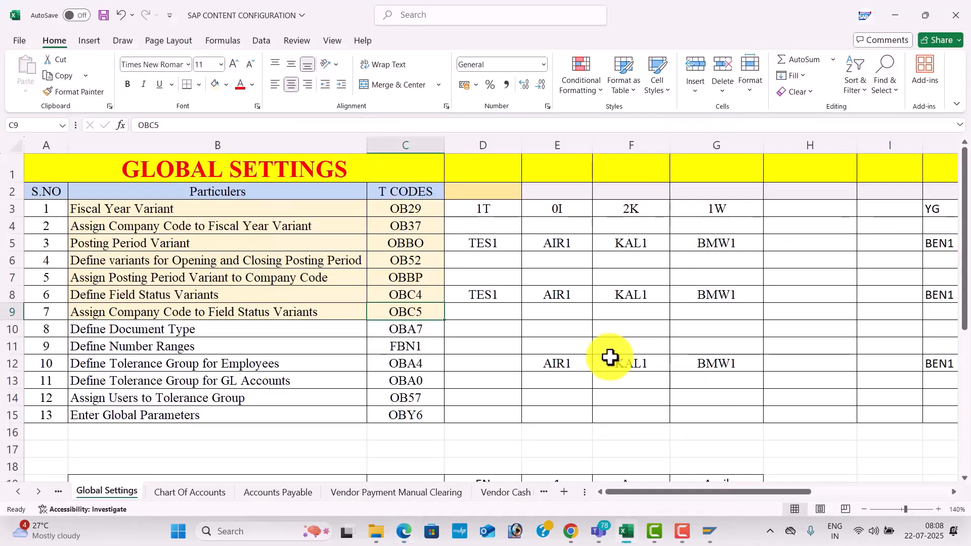
pyautogui.click(416, 329)
pyautogui.hotkey('alt', 'Tab')
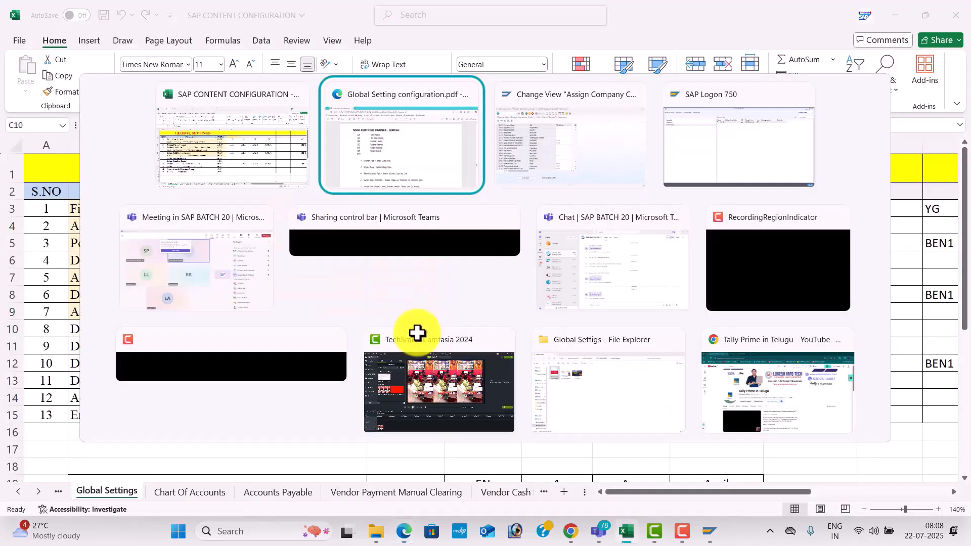
pyautogui.hotkey('alt', 'Tab')
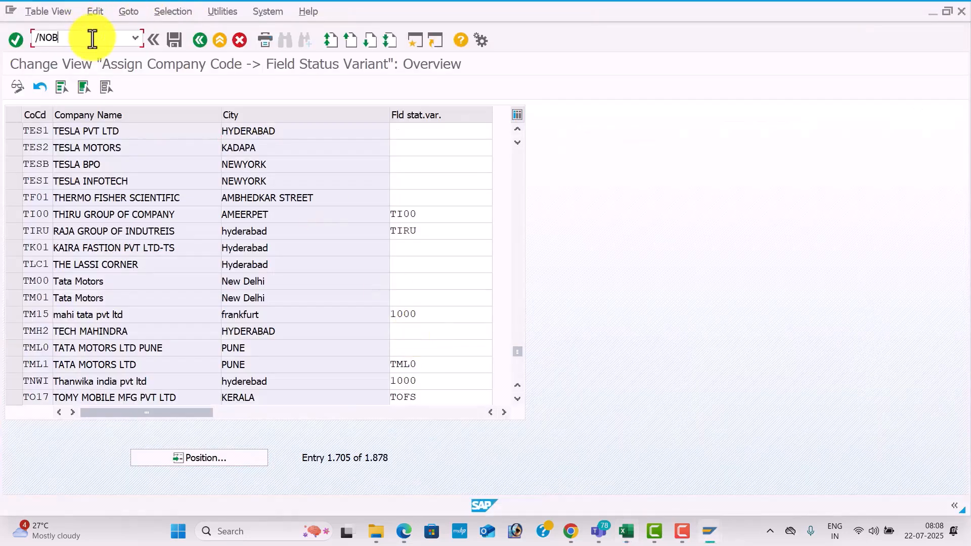
pyautogui.click(92, 39)
pyautogui.write('/NOBA7')
pyautogui.press('Return')
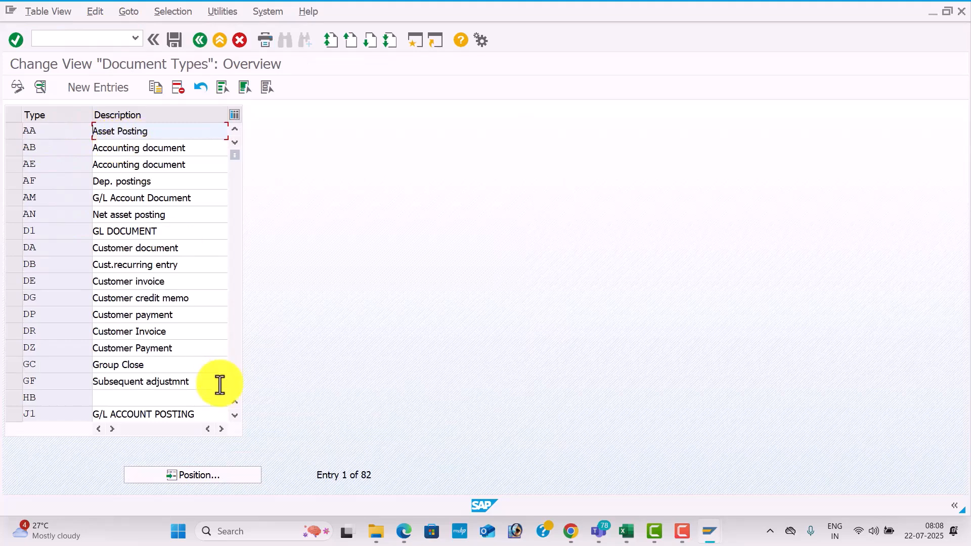
# Locate document types DR and KR in the document types overview.
pyautogui.click(222, 481)
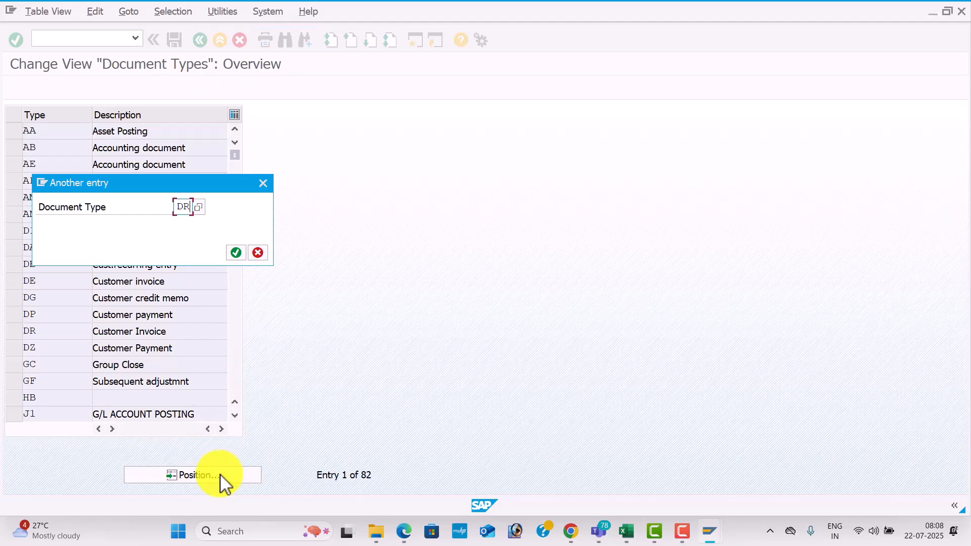
pyautogui.press('Return')
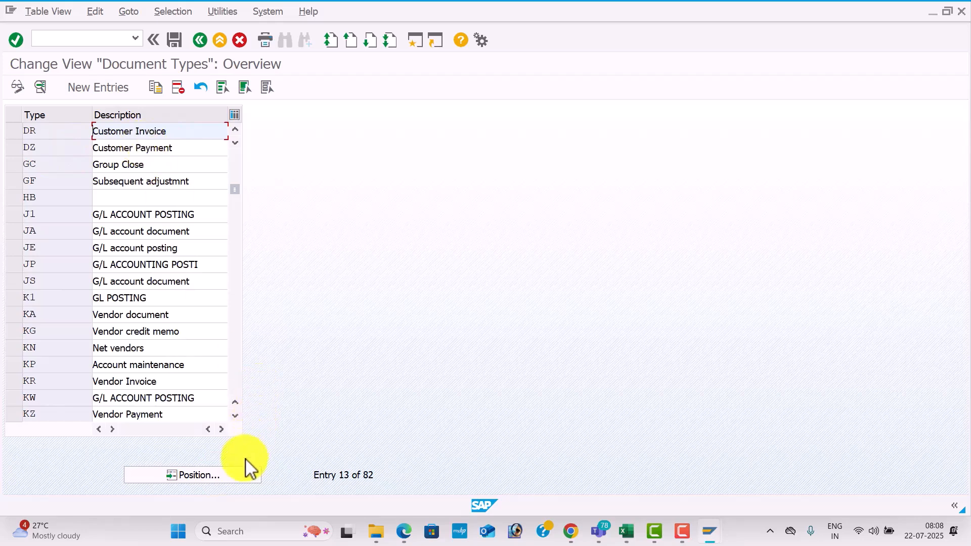
pyautogui.click(241, 475)
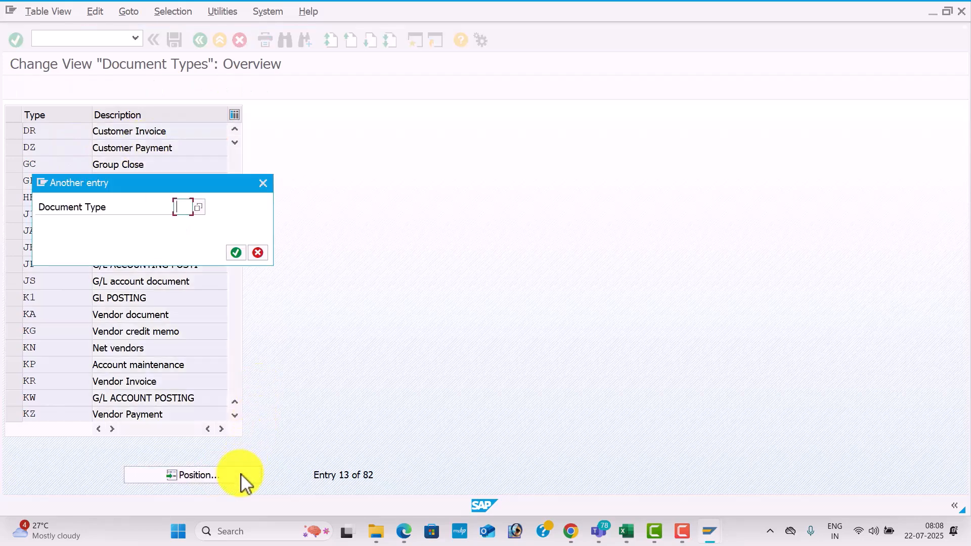
pyautogui.press('Return')
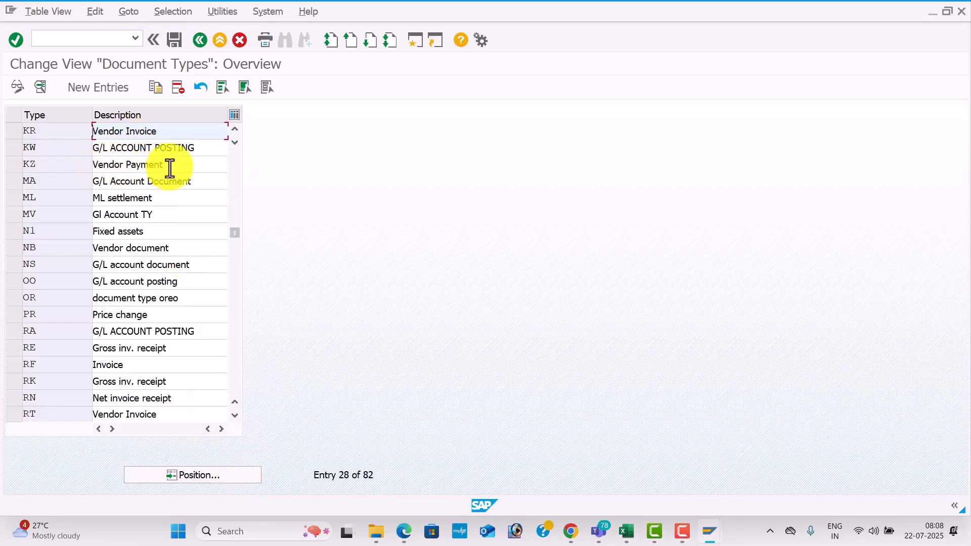
# Check the document type list in the PDF, and open the details of document type SA in SAP.
pyautogui.hotkey('alt', 'Tab')
pyautogui.hotkey('alt', 'Tab')
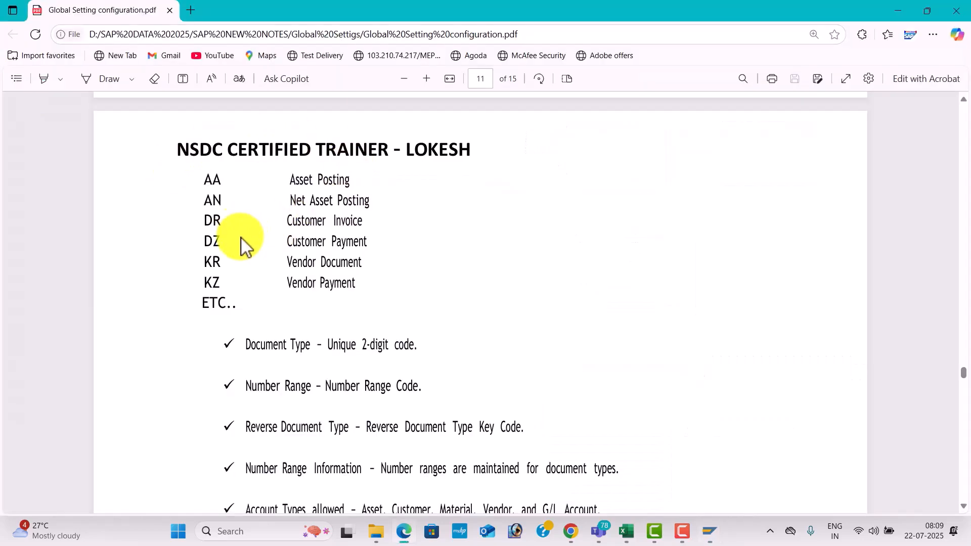
pyautogui.hotkey('alt', 'Tab')
pyautogui.click(218, 475)
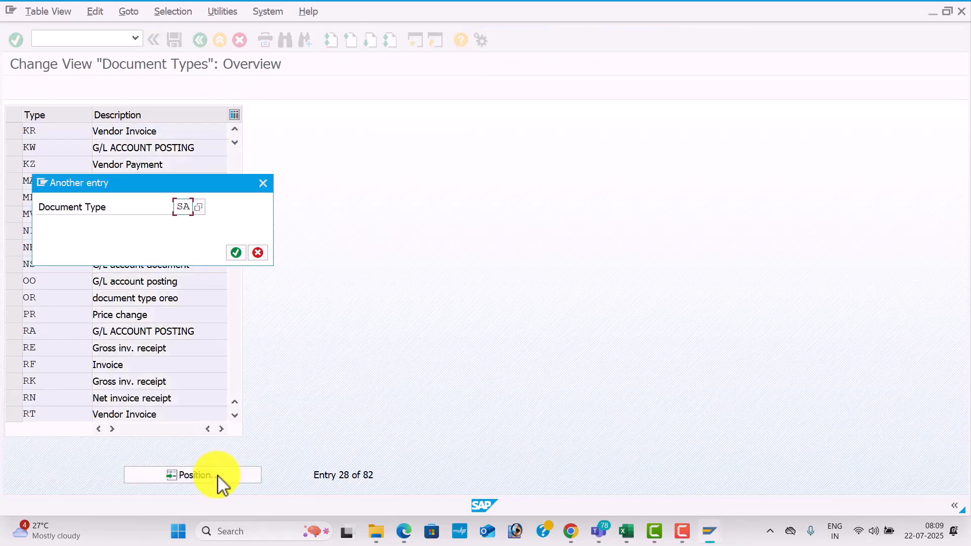
pyautogui.press('Return')
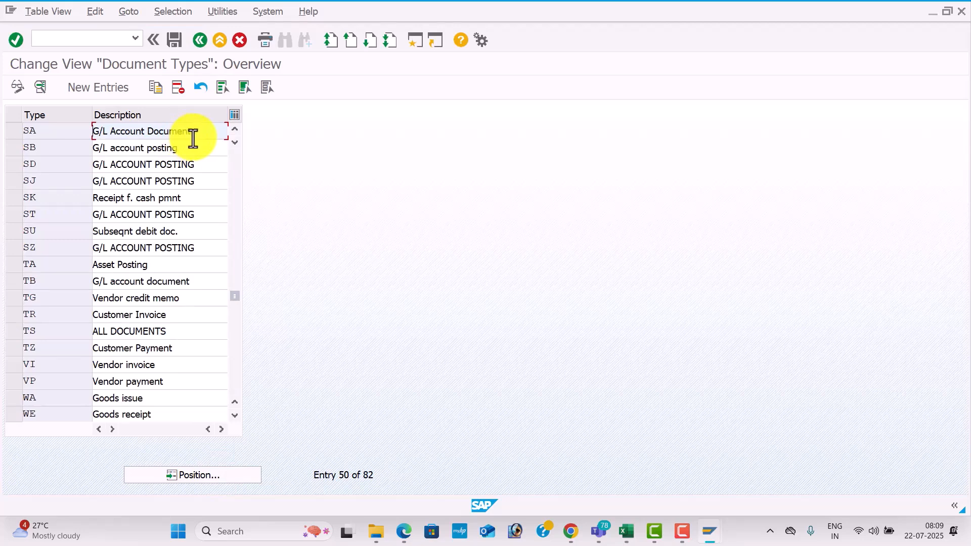
pyautogui.doubleClick(207, 130)
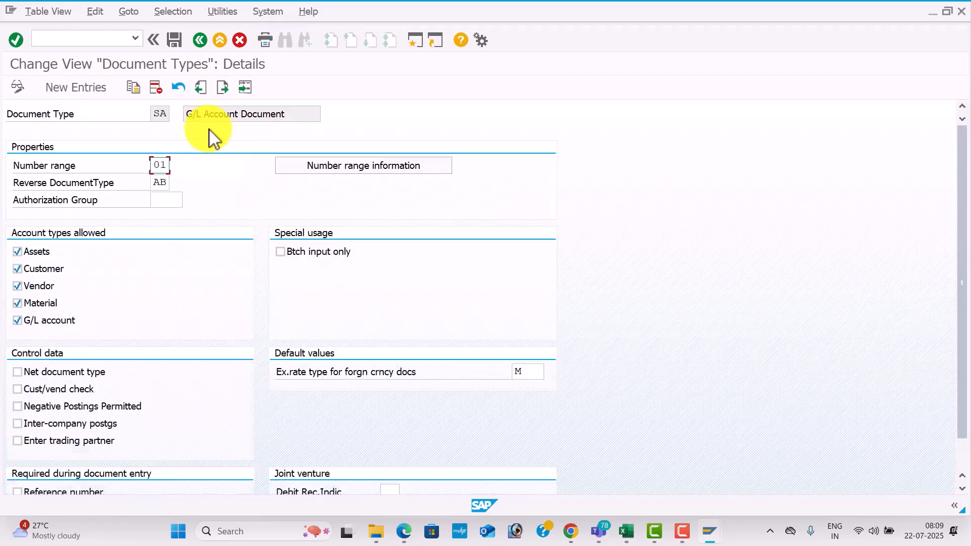
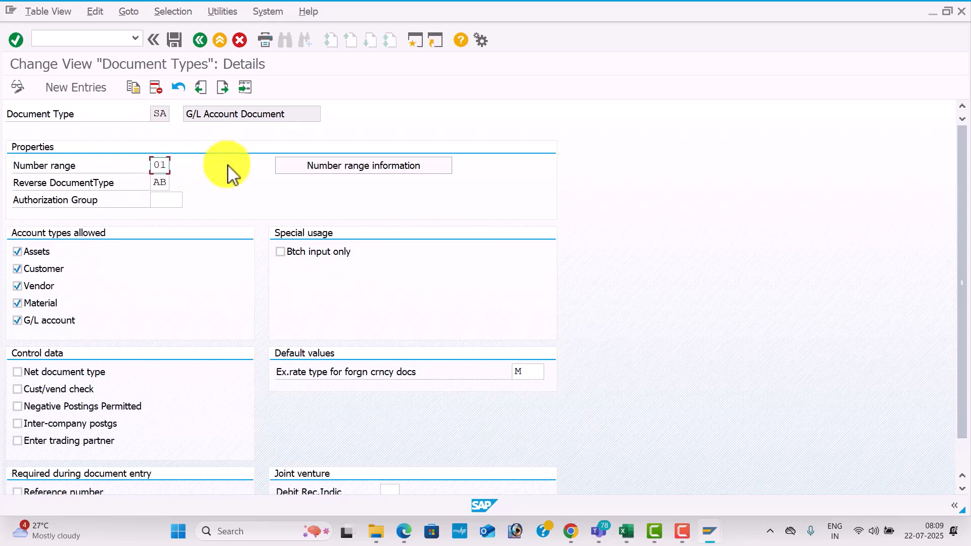
# Open number range maintenance from document type SA, and edit the intervals for company code TES1.
pyautogui.click(341, 172)
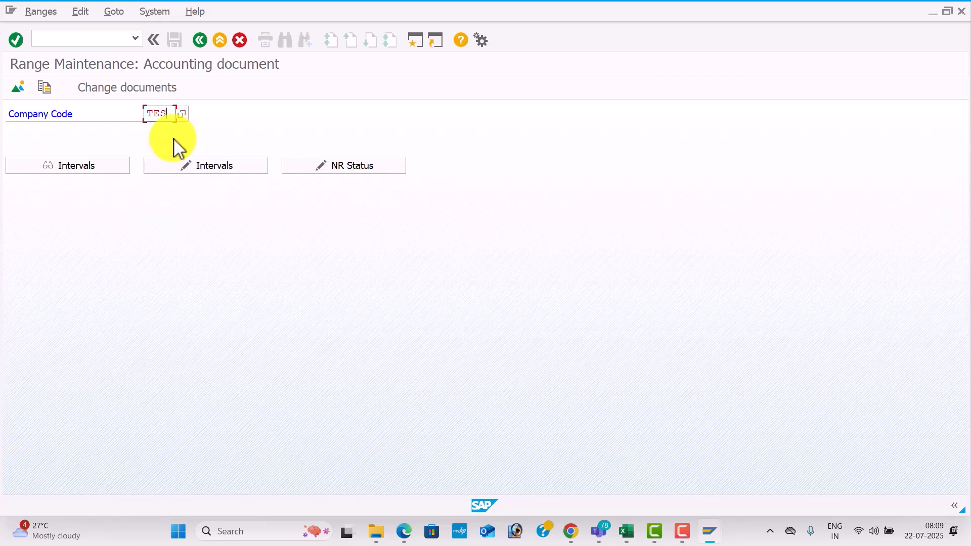
pyautogui.press('Tab')
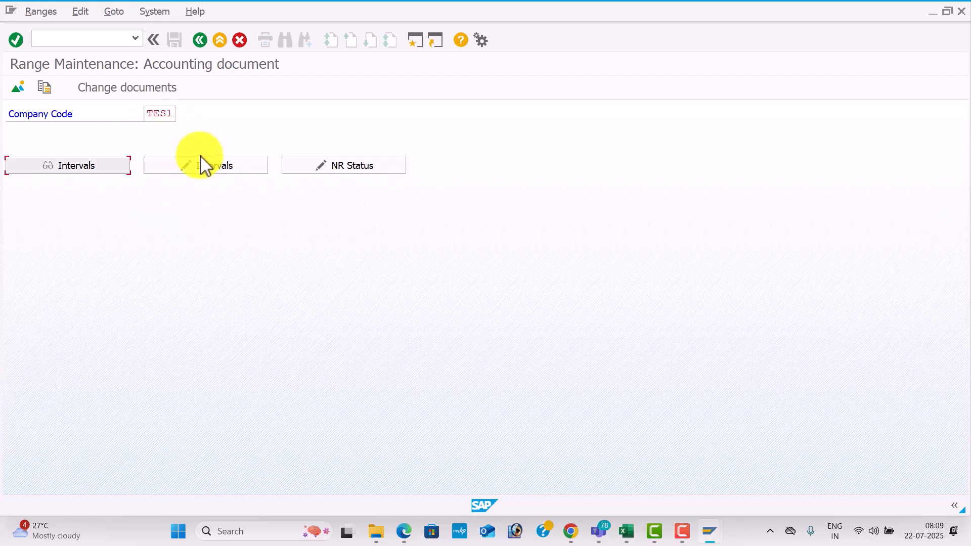
pyautogui.click(229, 172)
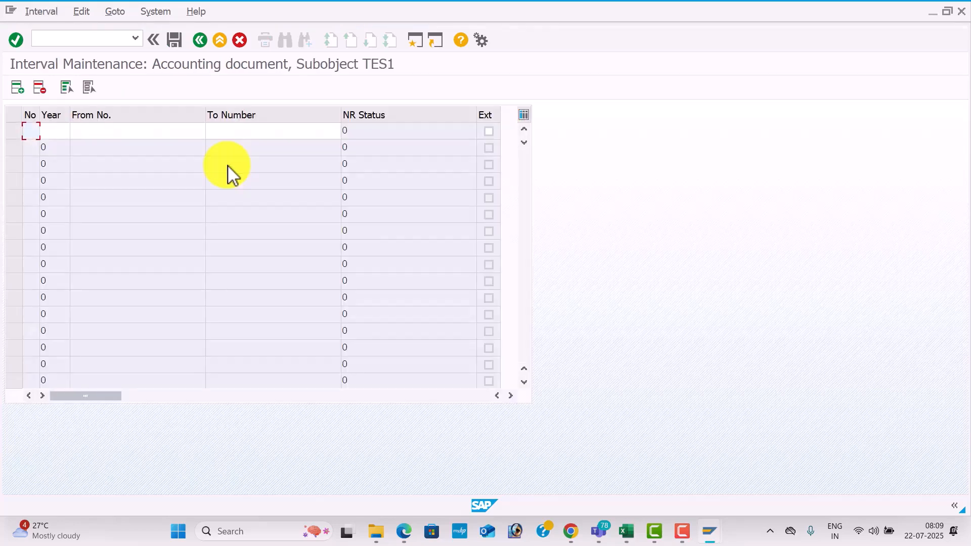
# Define number range interval 01 for year 2025 from 01 to 1000, save it, and accept the transport notice.
pyautogui.write('01202501')
pyautogui.press('Tab')
pyautogui.write('1000')
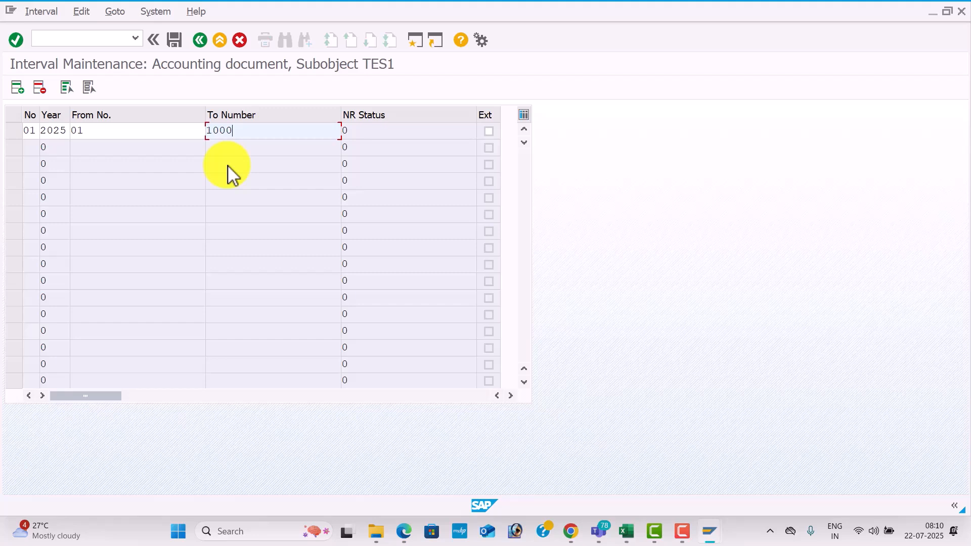
pyautogui.press('Return')
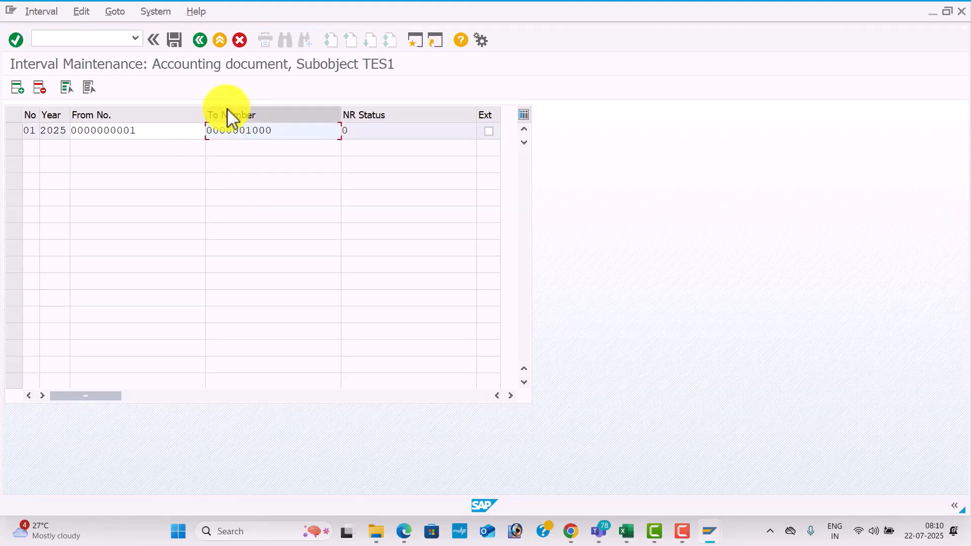
pyautogui.click(180, 38)
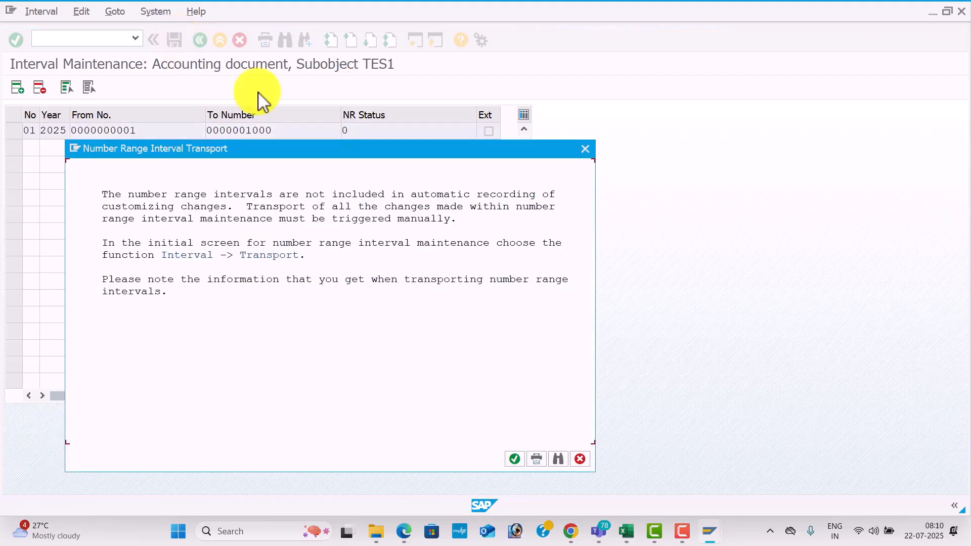
pyautogui.click(520, 461)
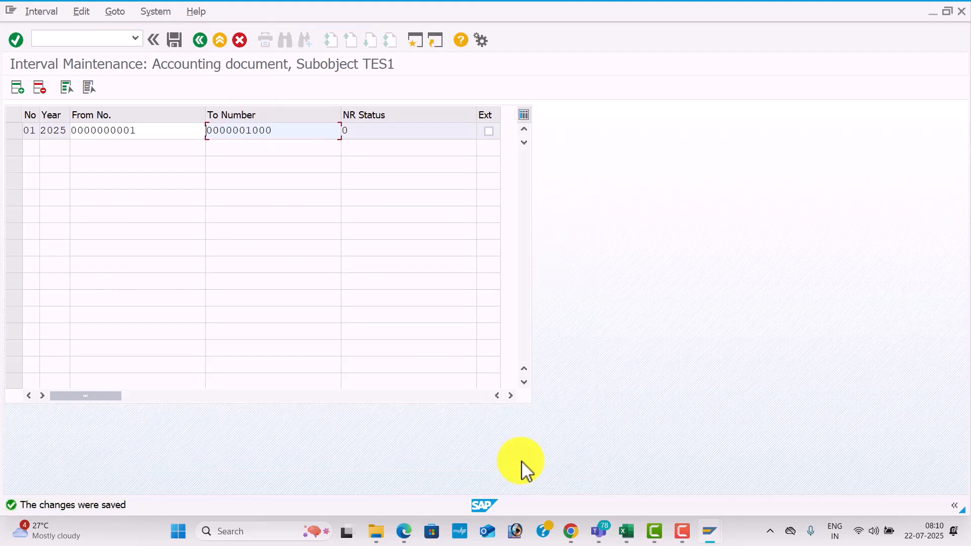
# Return to the document types overview, position the list at KR, and open its details.
pyautogui.click(201, 43)
pyautogui.click(201, 43)
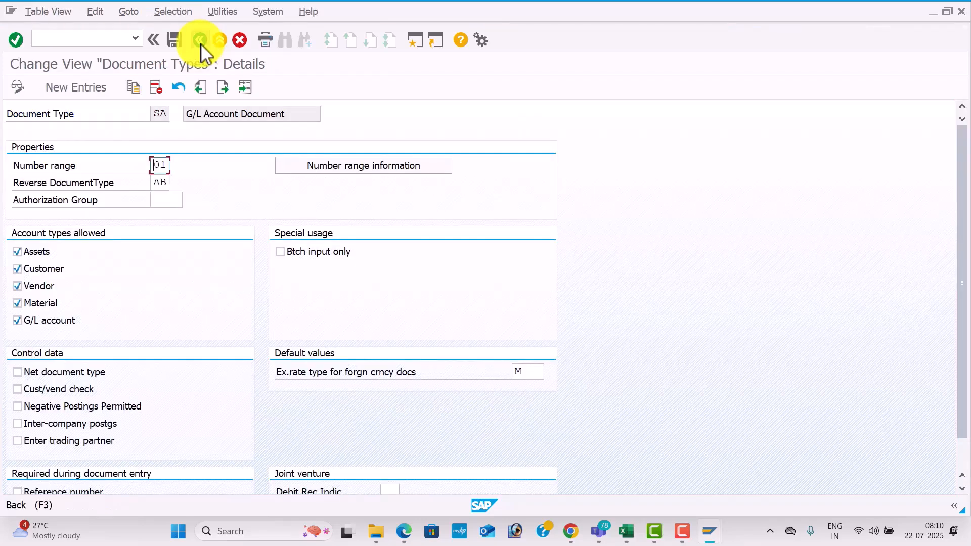
pyautogui.click(201, 43)
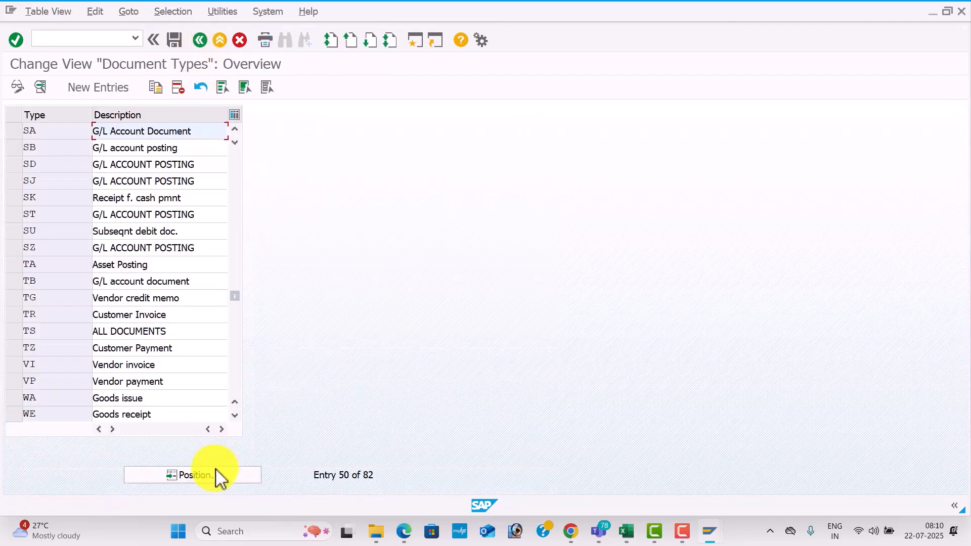
pyautogui.click(218, 475)
pyautogui.write('K')
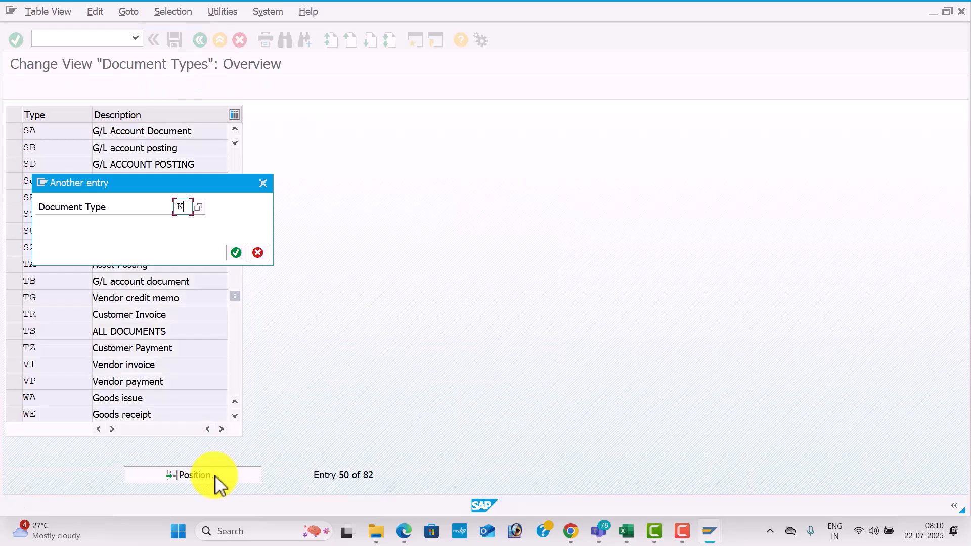
pyautogui.write('R')
pyautogui.press('Return')
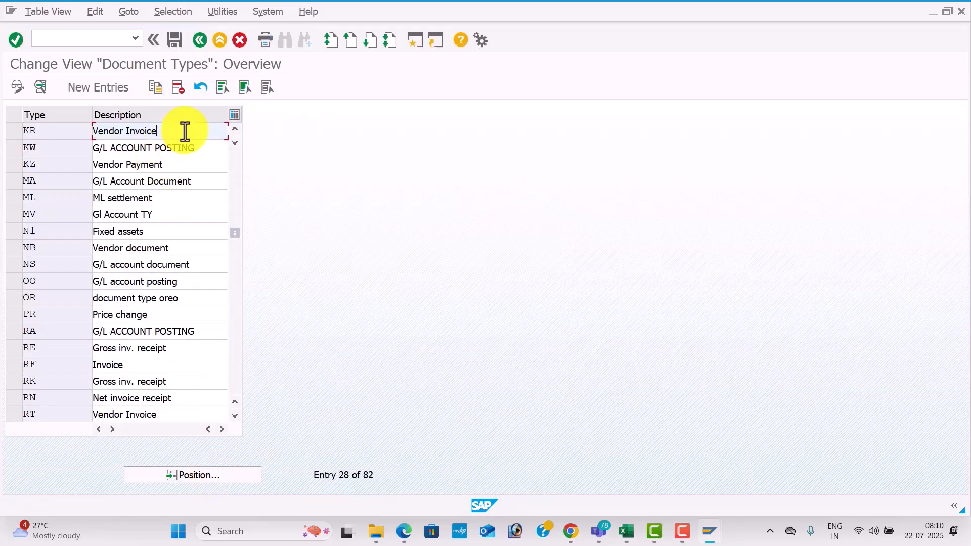
pyautogui.doubleClick(185, 132)
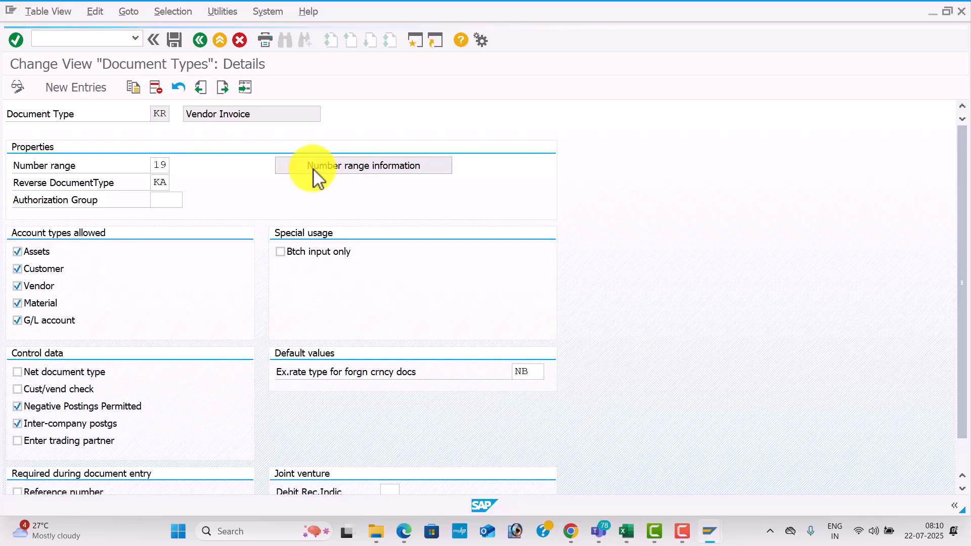
# Open number range maintenance from document type KR, and edit the intervals for company code TES1.
pyautogui.press('Down')
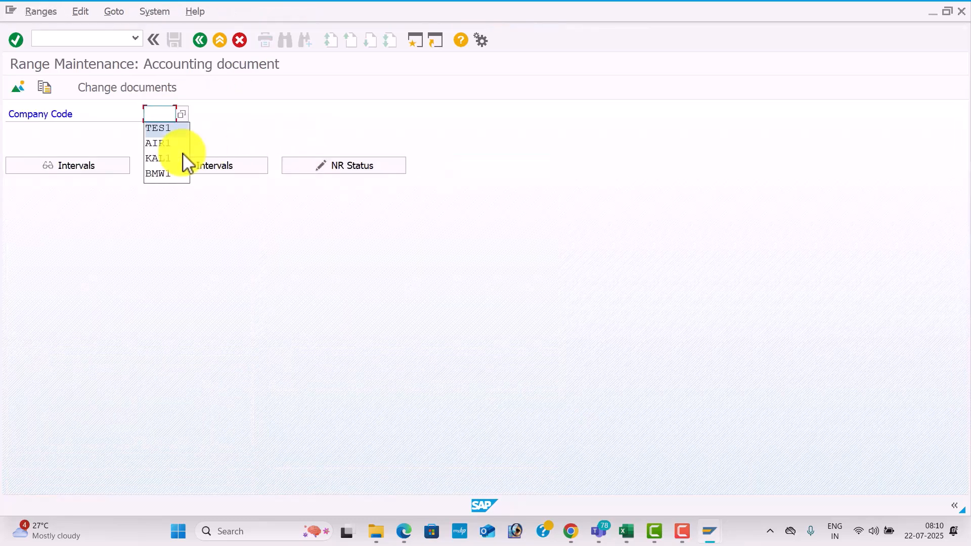
pyautogui.press('Tab')
pyautogui.click(216, 168)
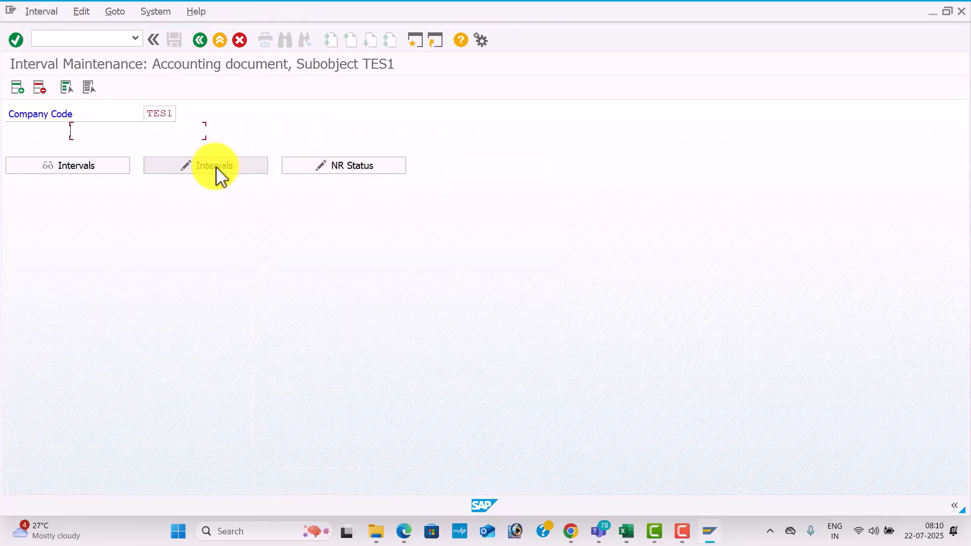
# Insert number range interval 19 for year 2025, running from 1001 to 2000.
pyautogui.click(20, 90)
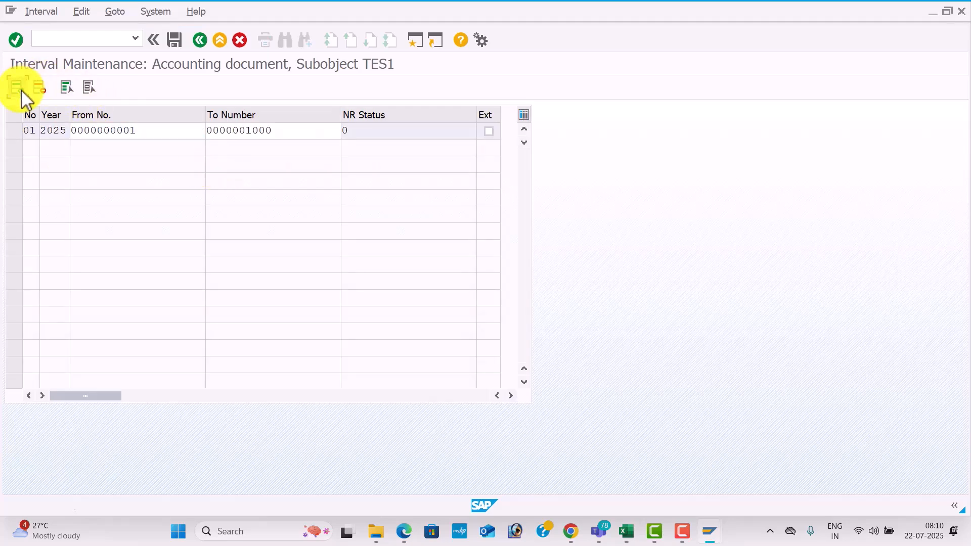
pyautogui.write('19')
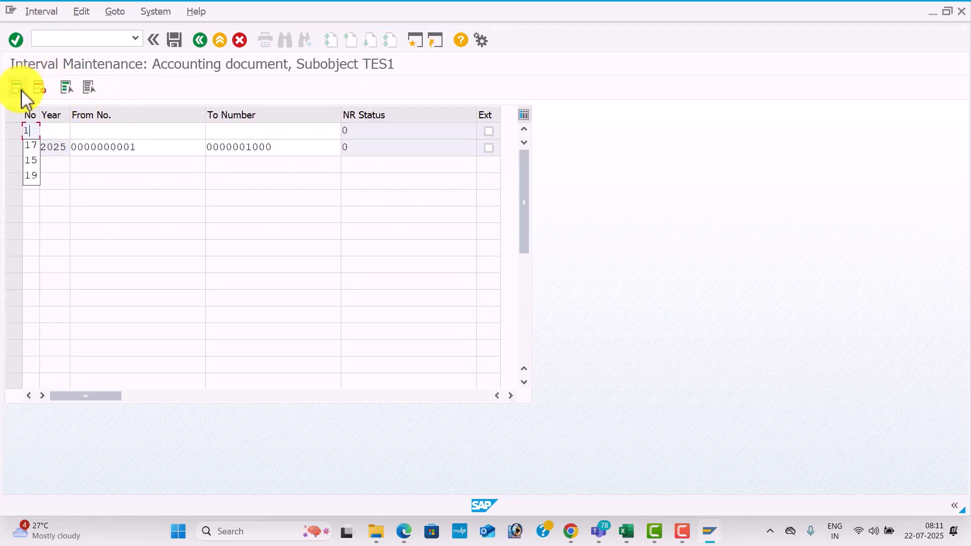
pyautogui.press('Tab')
pyautogui.write('2025')
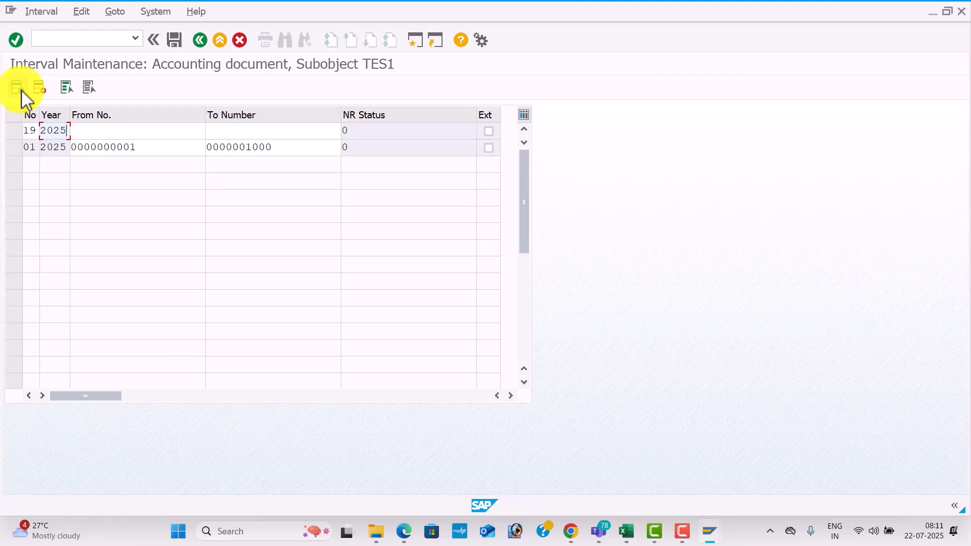
pyautogui.press('Tab')
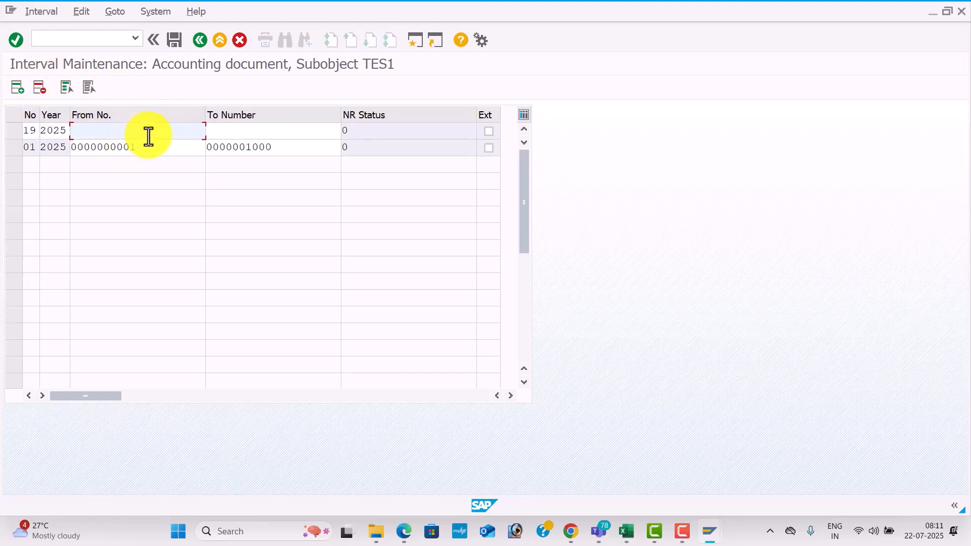
pyautogui.write('100')
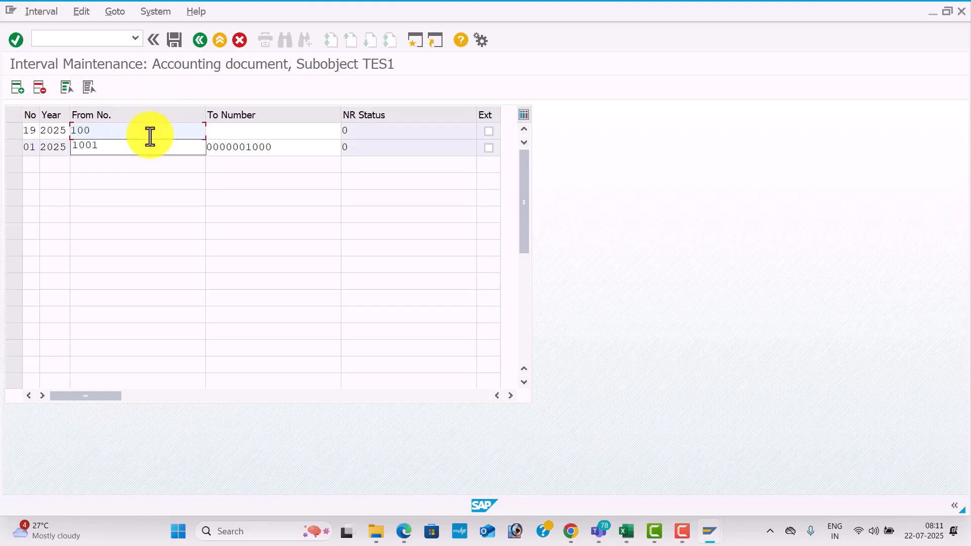
pyautogui.write('1')
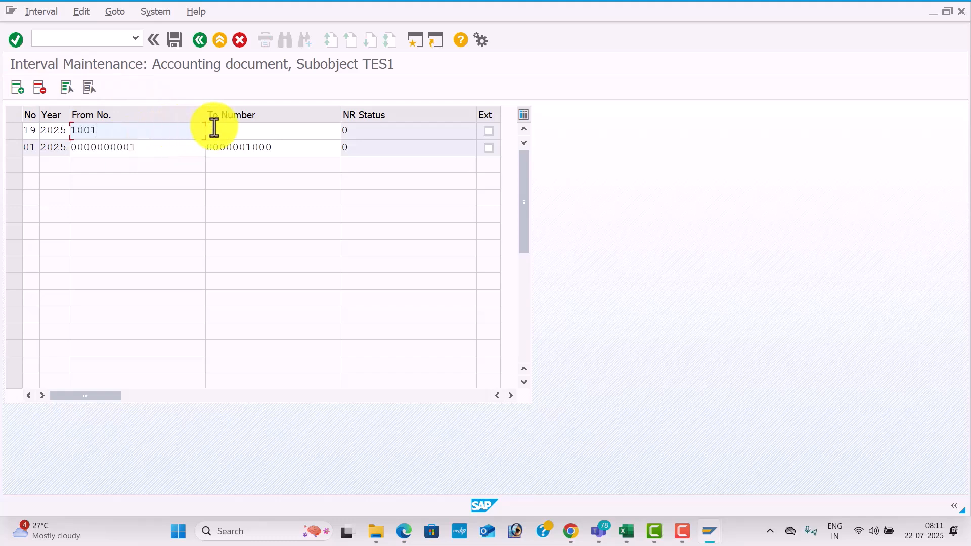
pyautogui.click(250, 132)
pyautogui.write('2000')
pyautogui.press('Return')
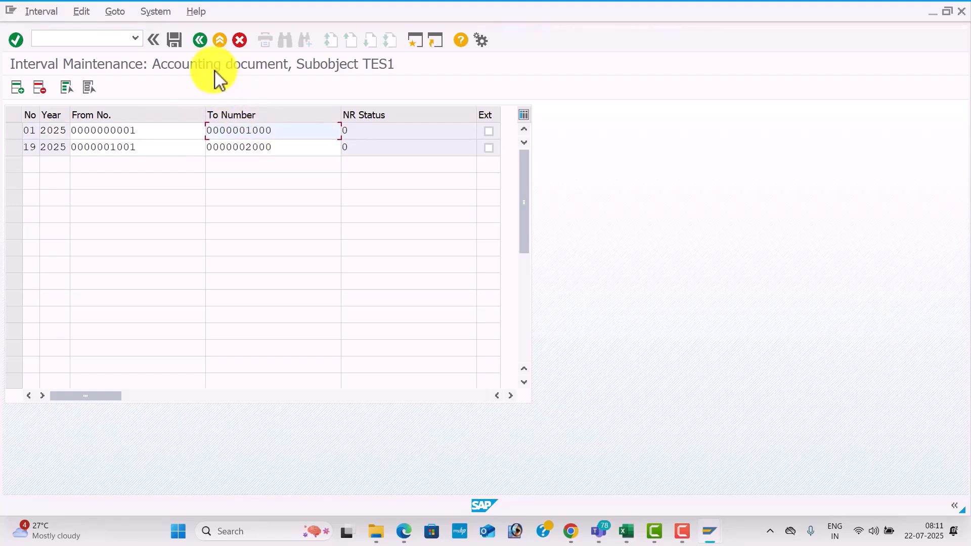
# Save the TES1 number range intervals and accept the transport notice.
pyautogui.click(172, 41)
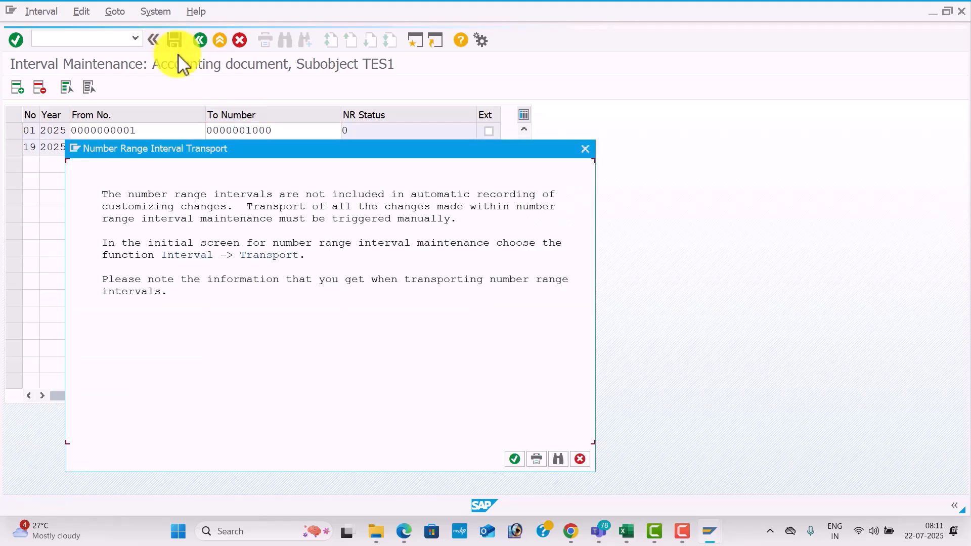
pyautogui.click(513, 459)
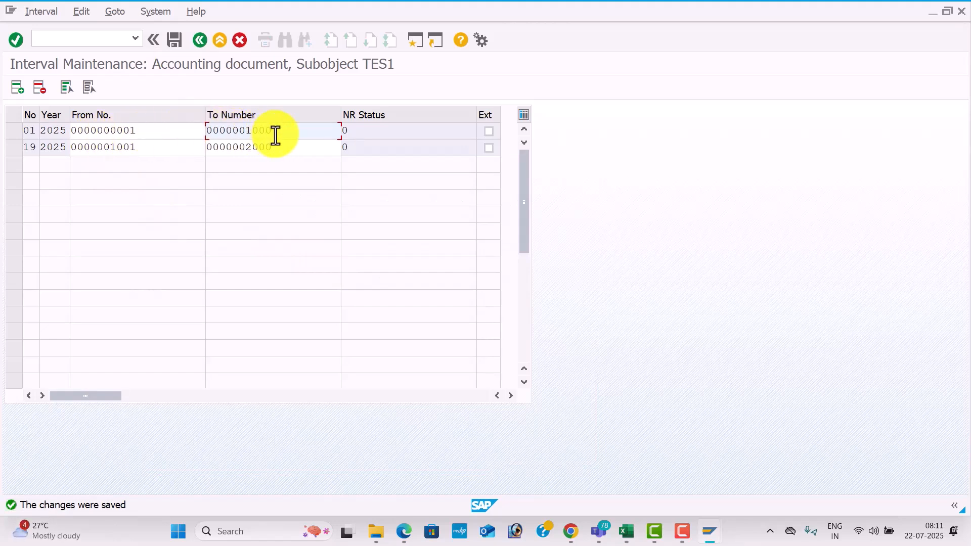
pyautogui.click(154, 147)
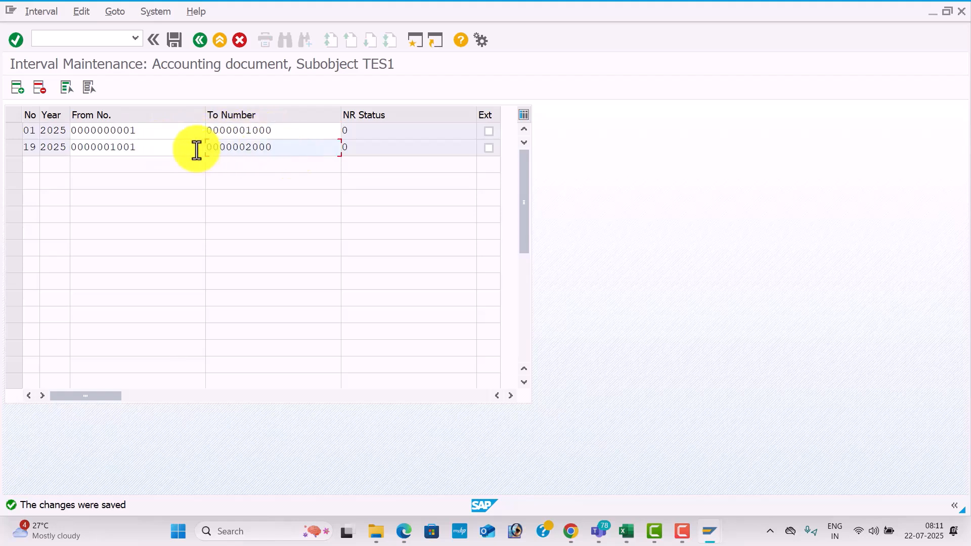
pyautogui.click(175, 149)
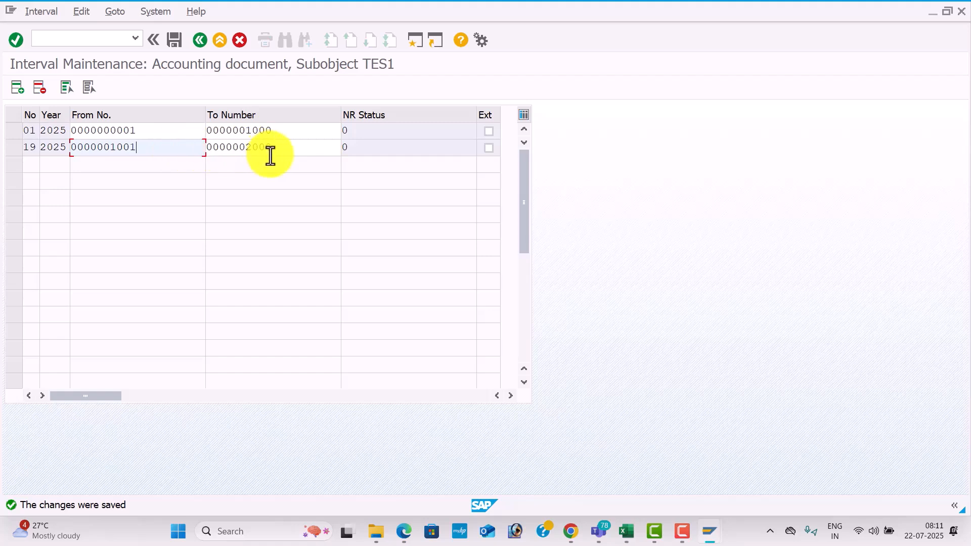
pyautogui.click(174, 40)
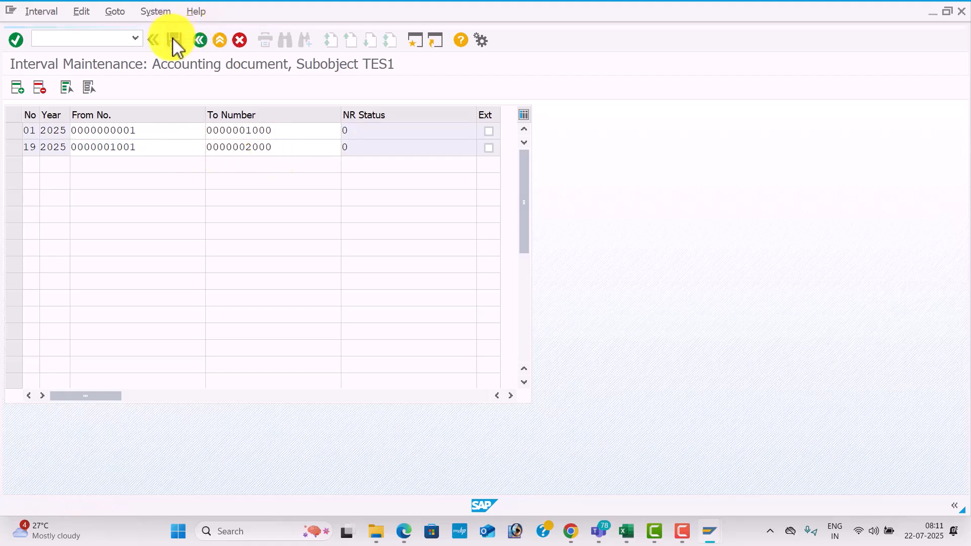
# Return to the document types overview, position the list at DR, and open its details.
pyautogui.click(202, 40)
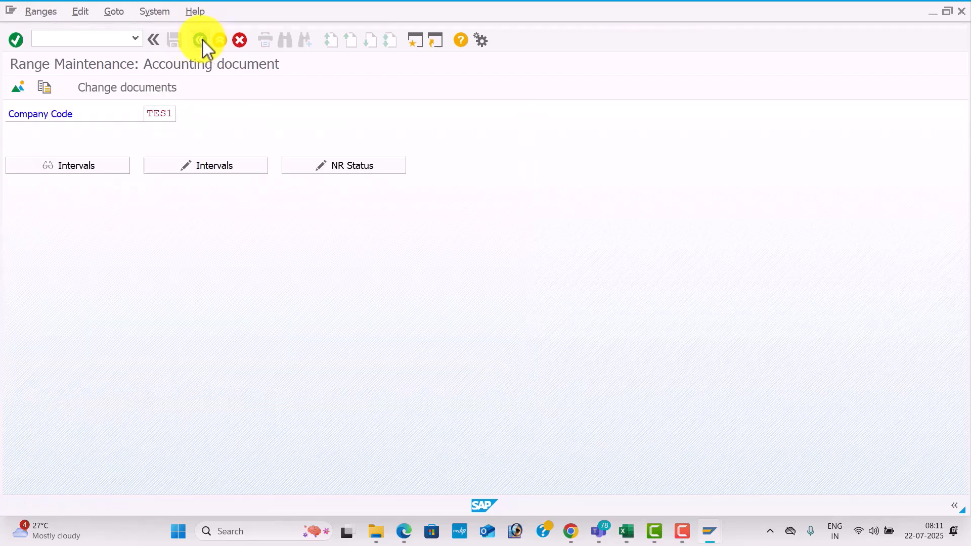
pyautogui.click(203, 40)
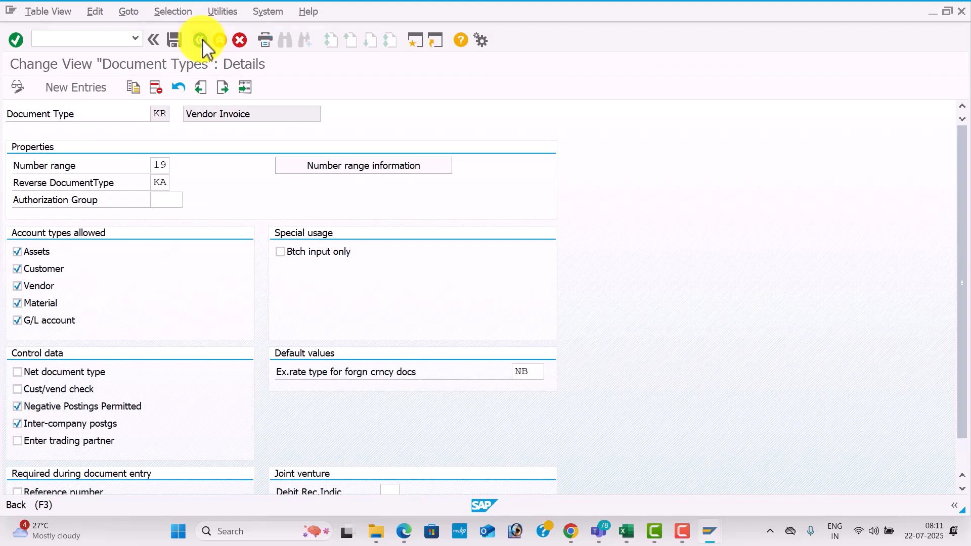
pyautogui.click(202, 39)
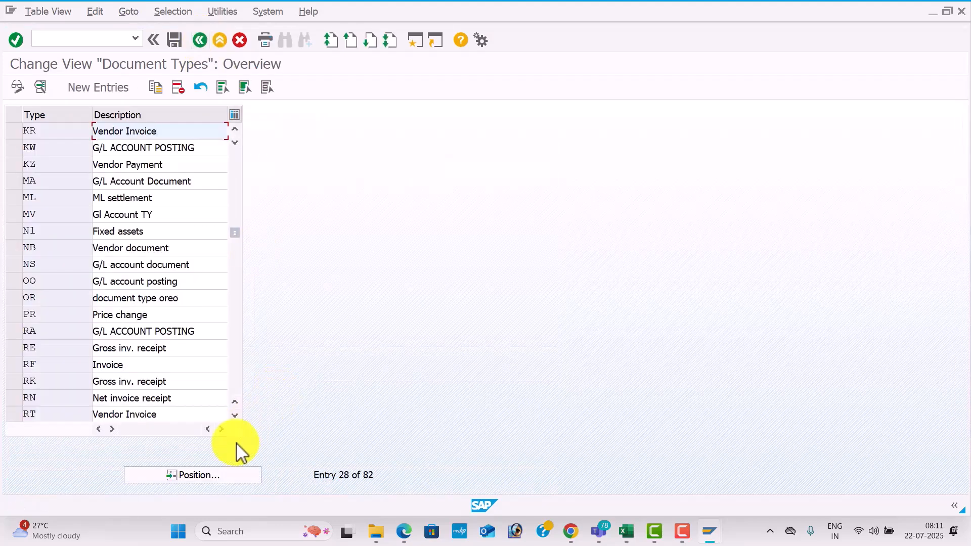
pyautogui.click(228, 480)
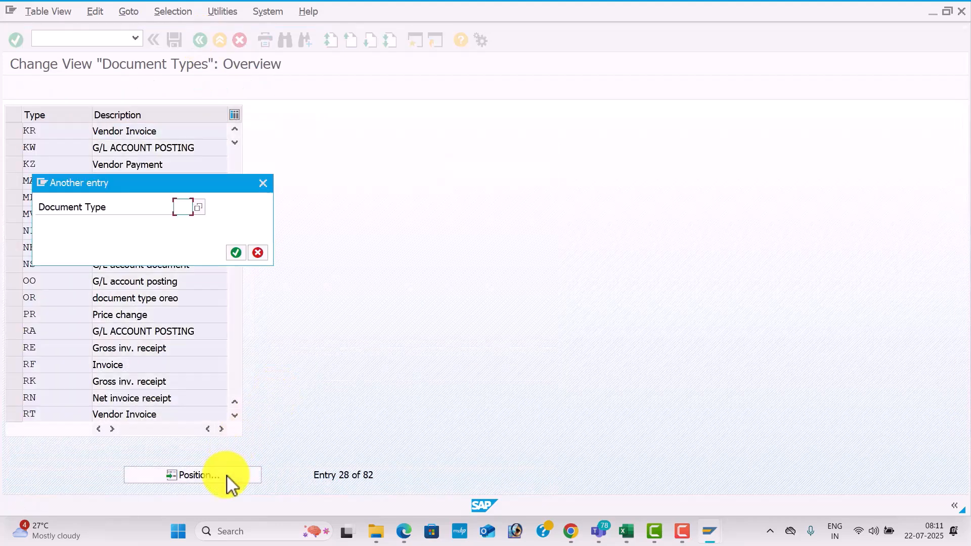
pyautogui.write('DR')
pyautogui.press('Return')
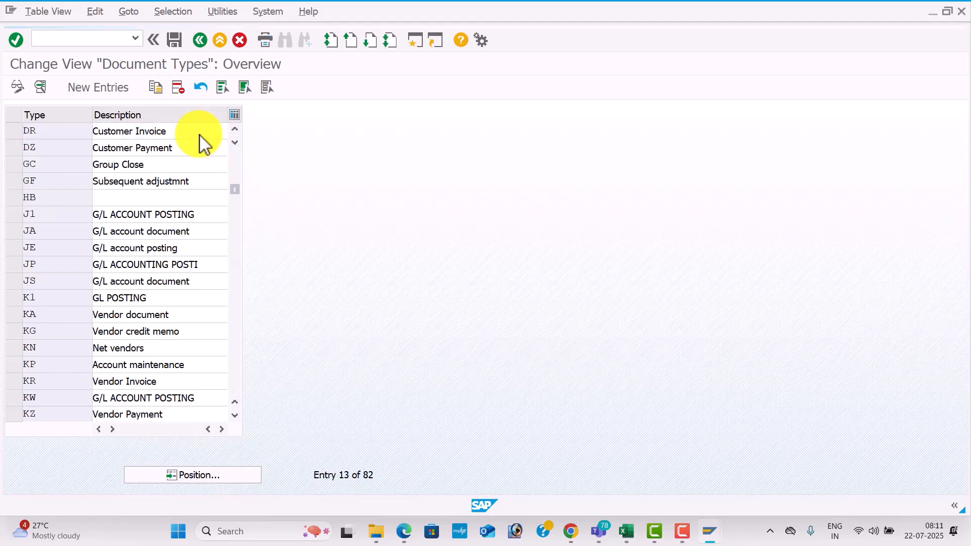
pyautogui.doubleClick(199, 135)
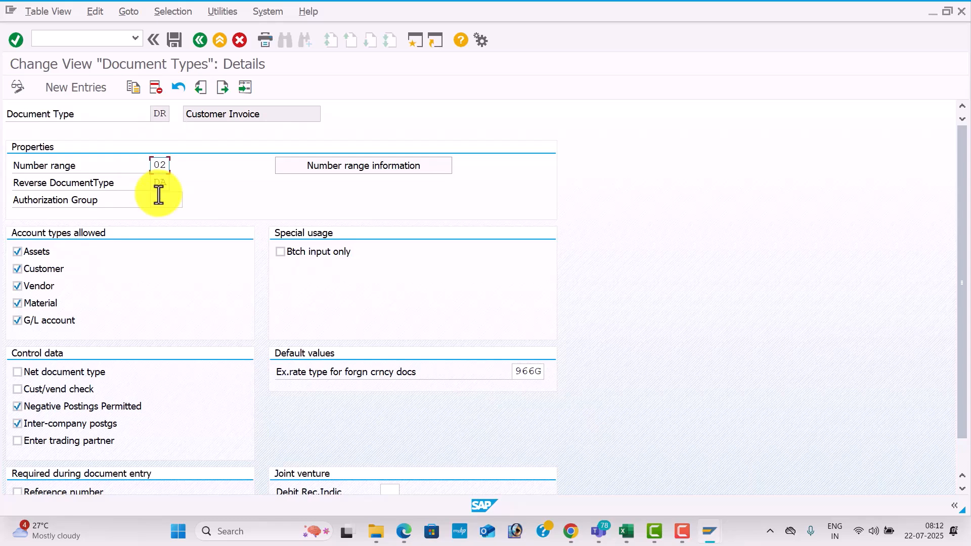
# Open number range maintenance from document type DR, and edit the intervals for company code TES1.
pyautogui.click(367, 167)
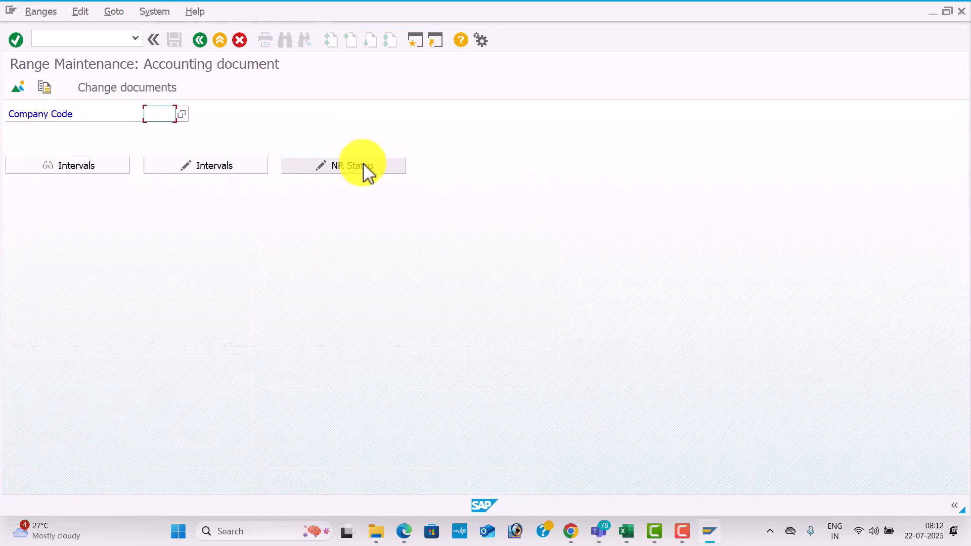
pyautogui.press('Down')
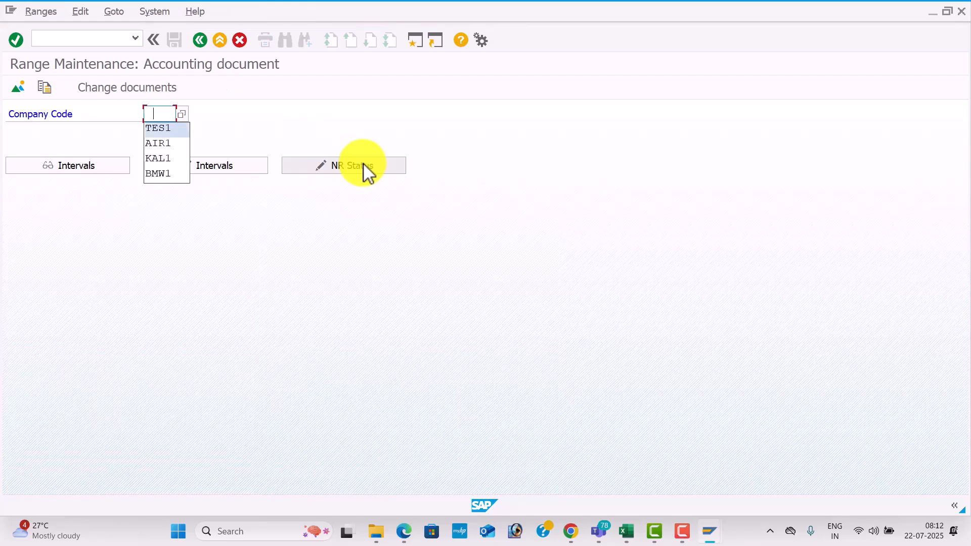
pyautogui.press('Return')
pyautogui.press('Tab')
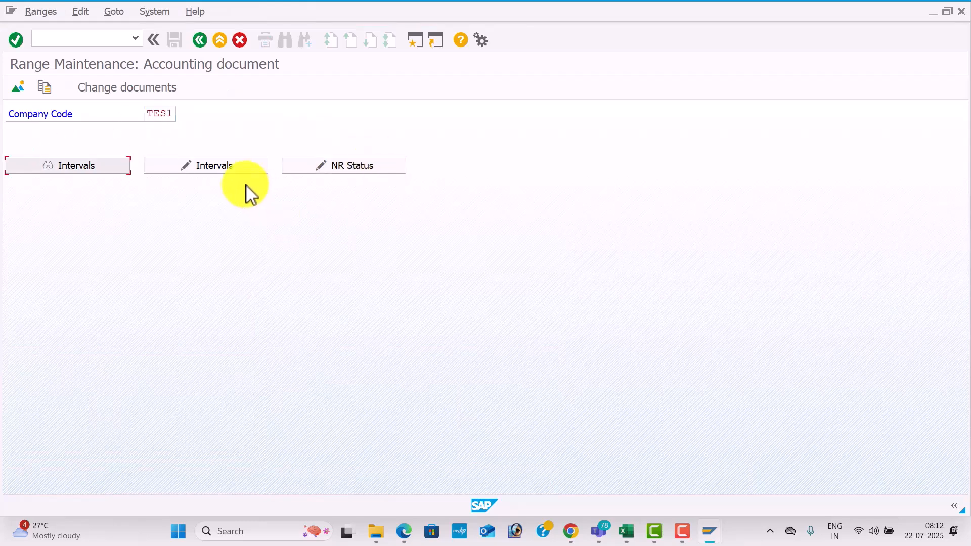
pyautogui.click(232, 165)
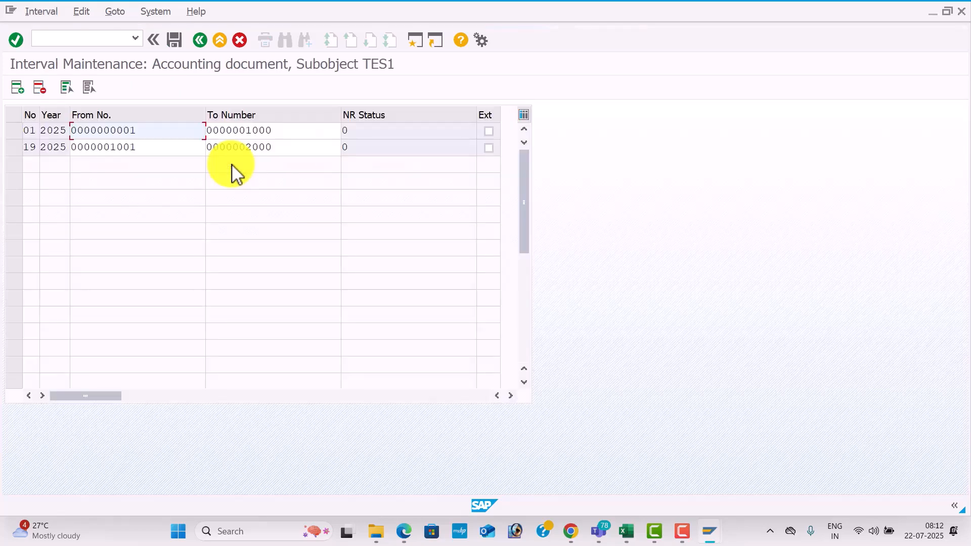
# Insert number range interval 02 for year 2025, running from 2001 to 3000.
pyautogui.click(25, 91)
pyautogui.write('02')
pyautogui.press('Tab')
pyautogui.write('2025')
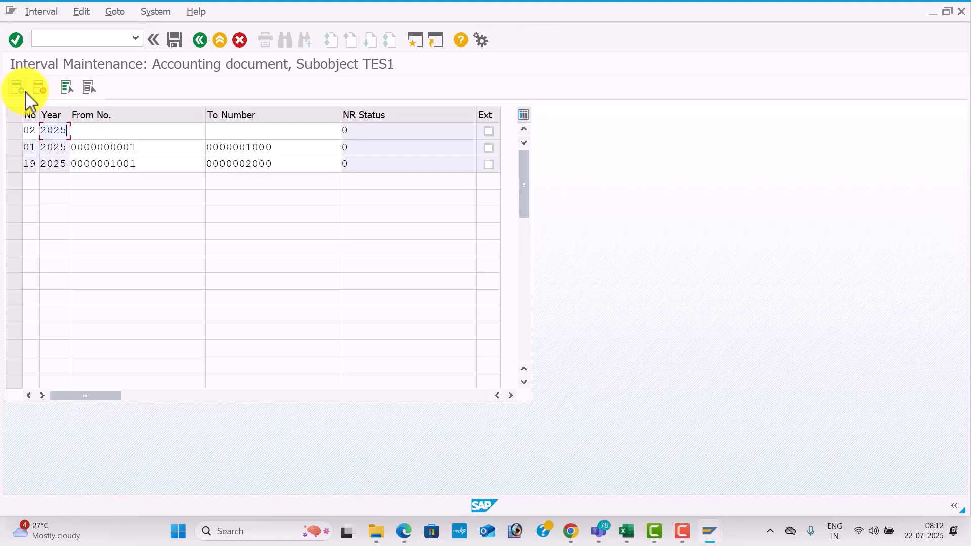
pyautogui.press('Tab')
pyautogui.write('2001')
pyautogui.press('Tab')
pyautogui.write('3000')
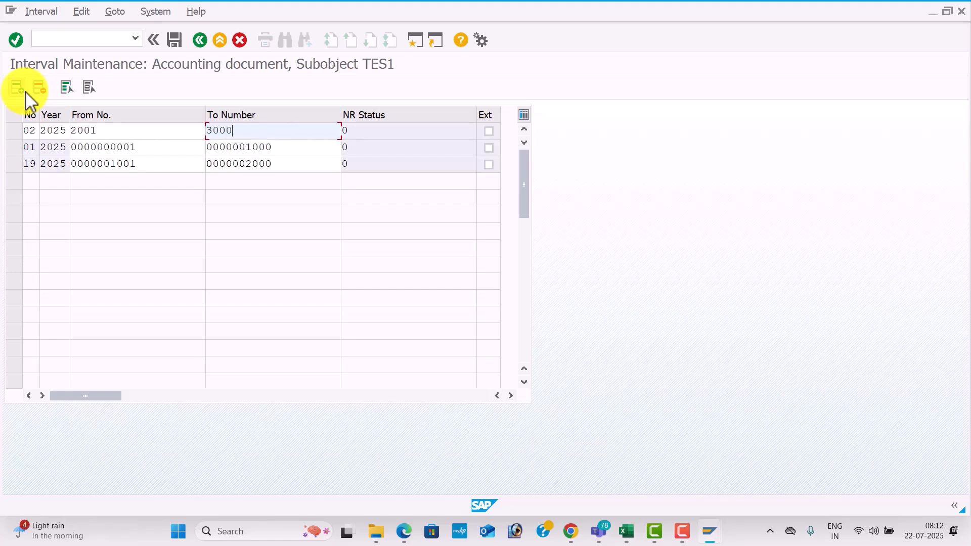
pyautogui.press('Return')
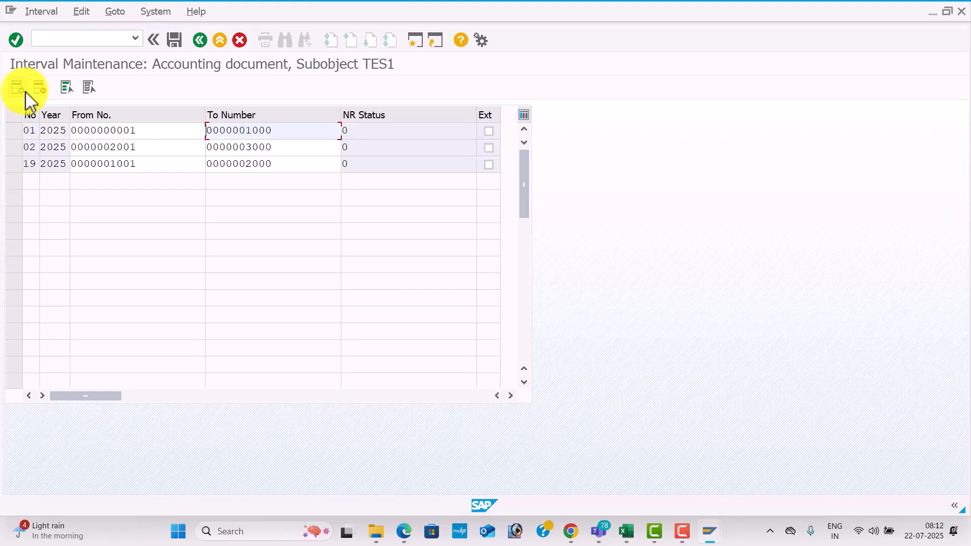
# Save the TES1 intervals, accepting the transport notice, and return to the document types overview.
pyautogui.click(174, 40)
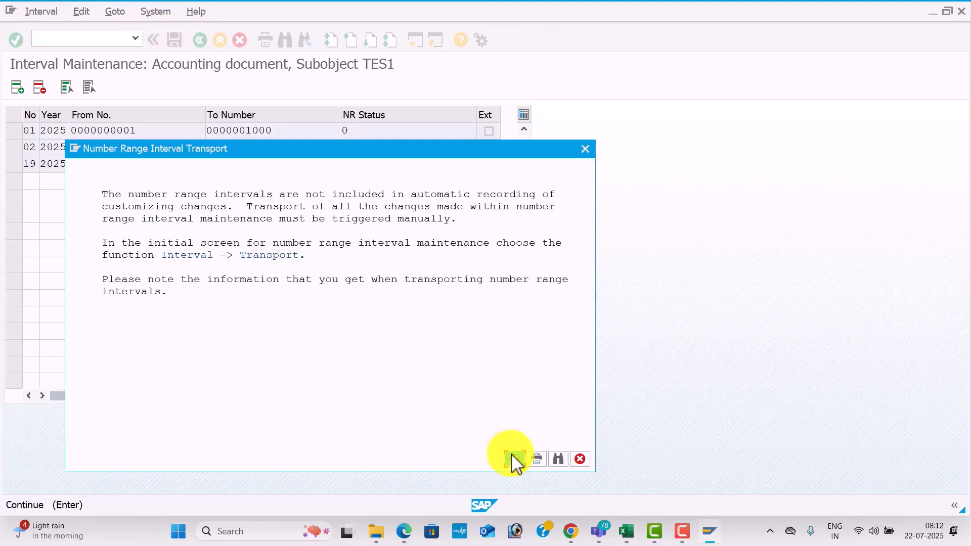
pyautogui.click(512, 457)
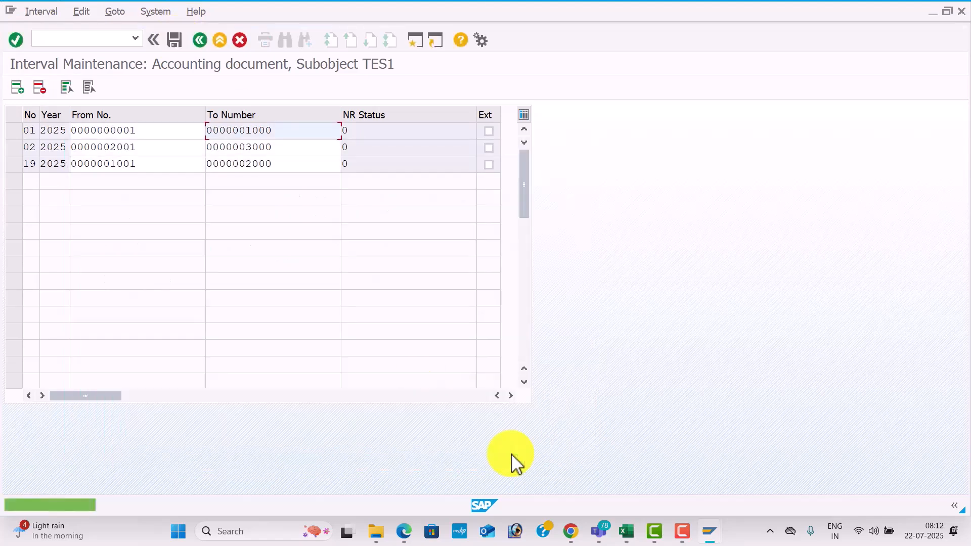
pyautogui.click(200, 39)
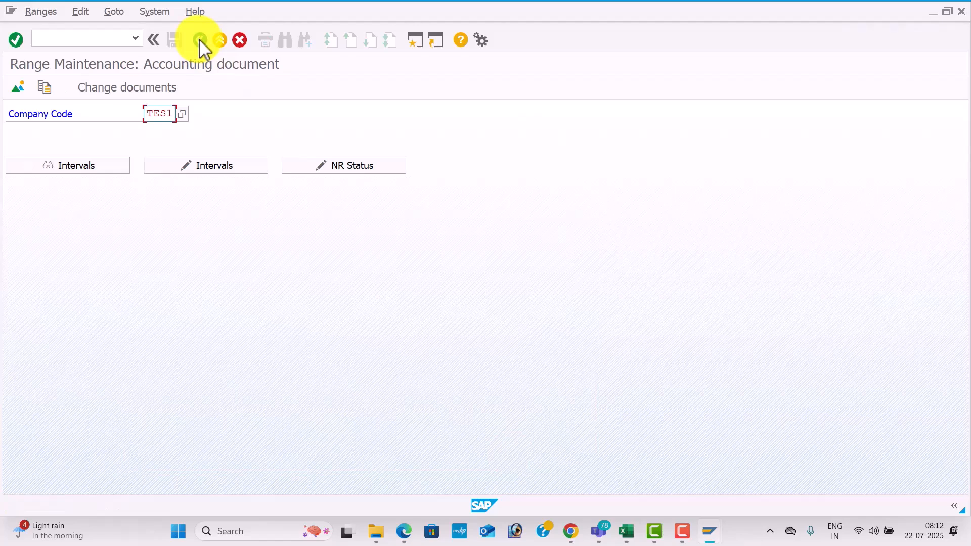
pyautogui.click(200, 39)
pyautogui.click(199, 39)
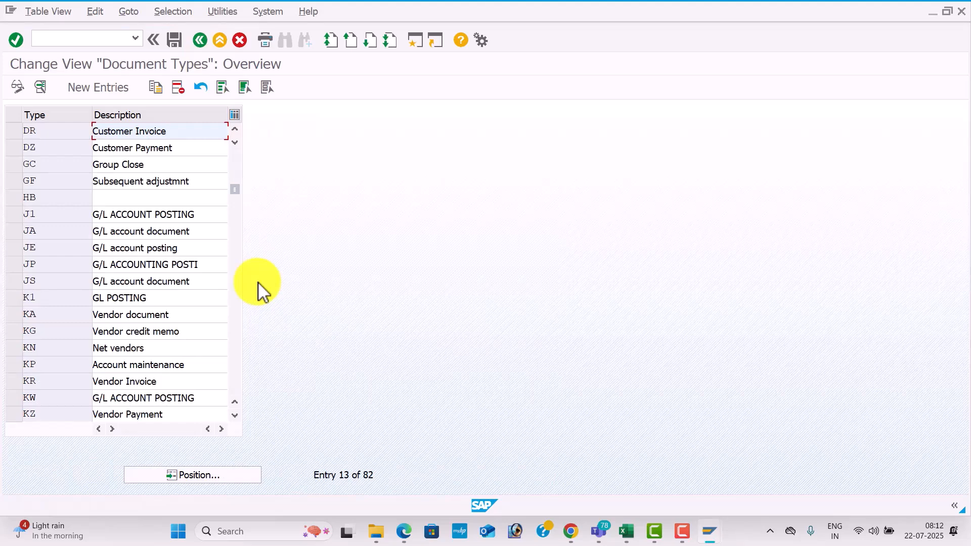
# Position the document types list at AA and open the Asset Posting details.
pyautogui.click(214, 481)
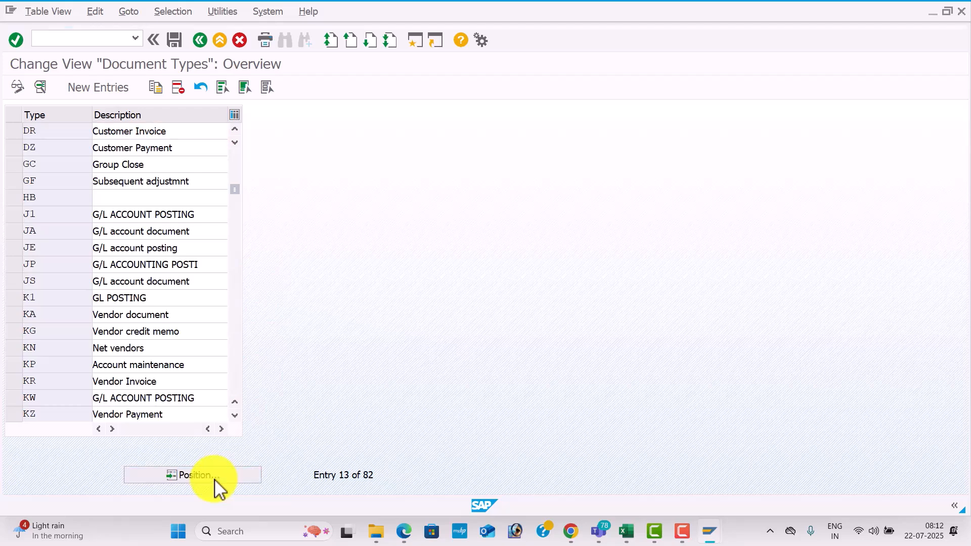
pyautogui.write('AA')
pyautogui.press('Return')
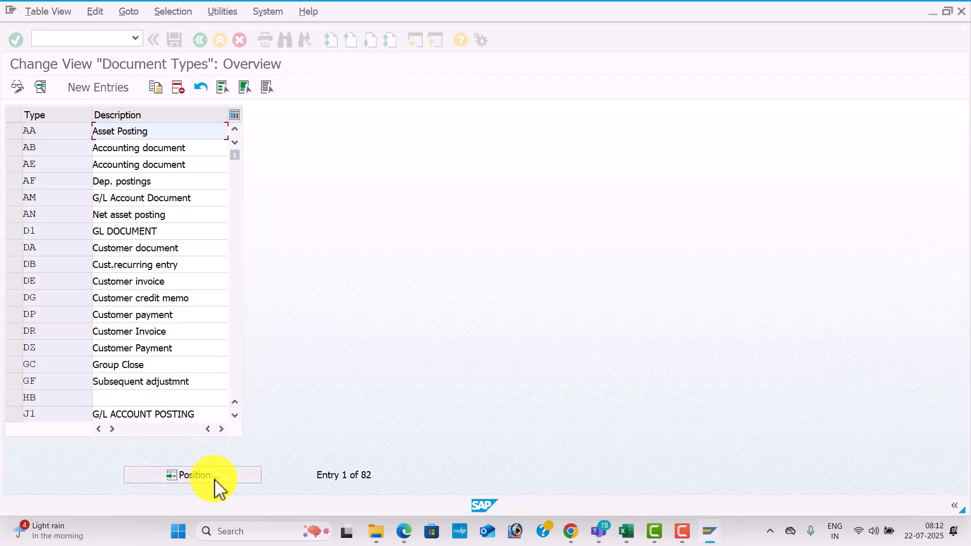
pyautogui.doubleClick(185, 133)
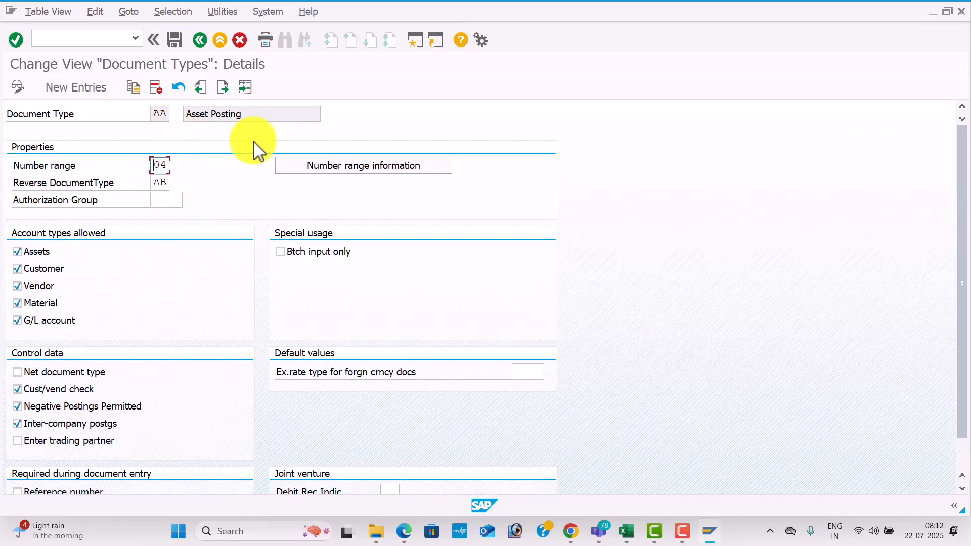
# Open number range maintenance from document type AA, and edit the intervals for company code TES1.
pyautogui.click(376, 169)
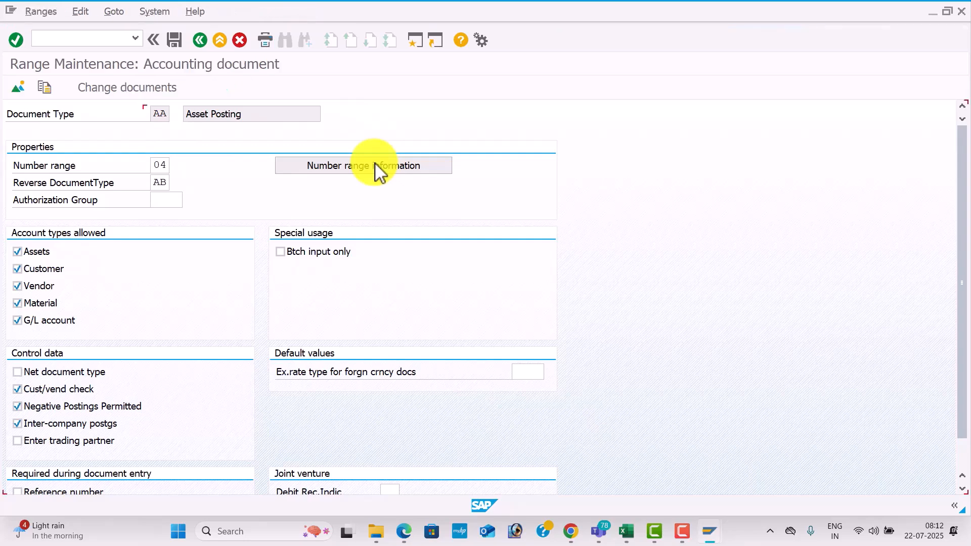
pyautogui.write('TES1')
pyautogui.press('Tab')
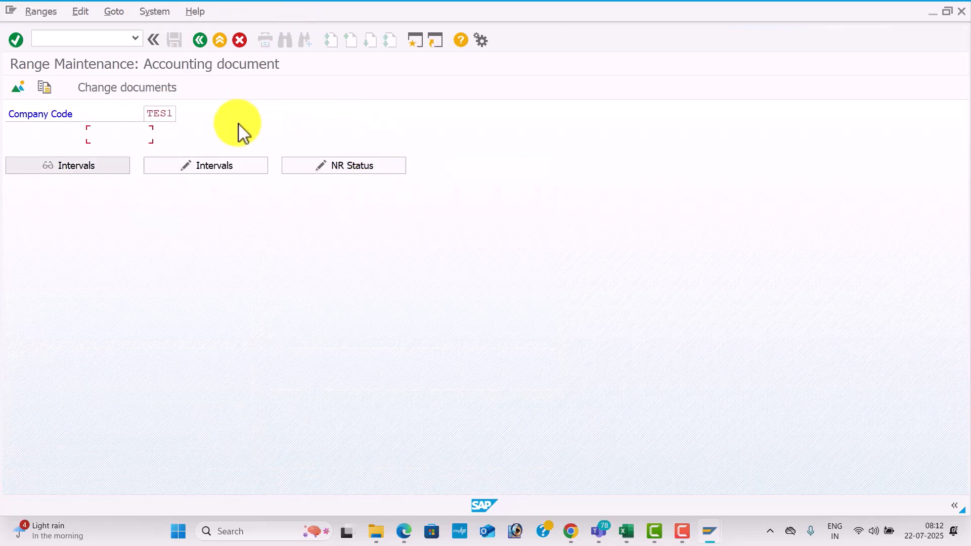
pyautogui.click(237, 165)
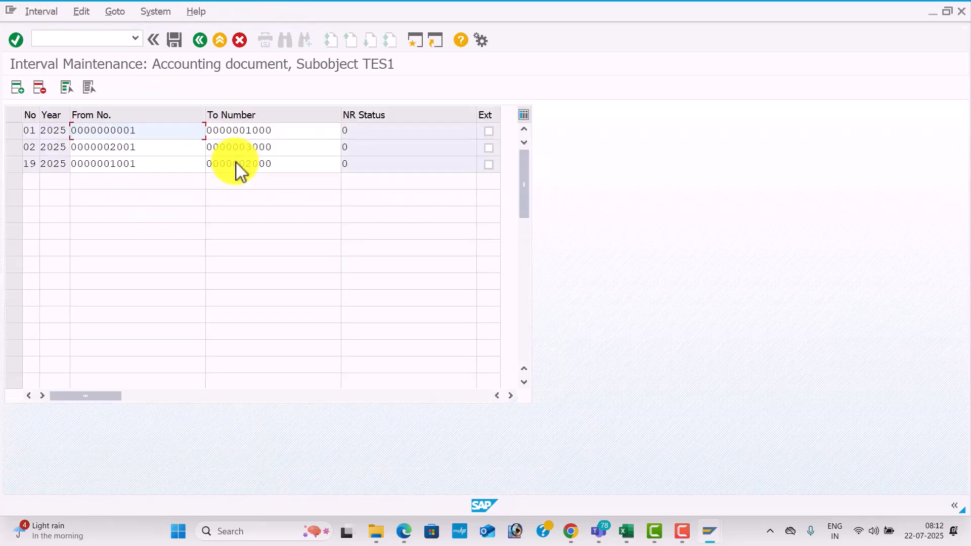
# Insert number range interval 04 for year 2025, running from 3001 to 4000.
pyautogui.click(23, 94)
pyautogui.write('04')
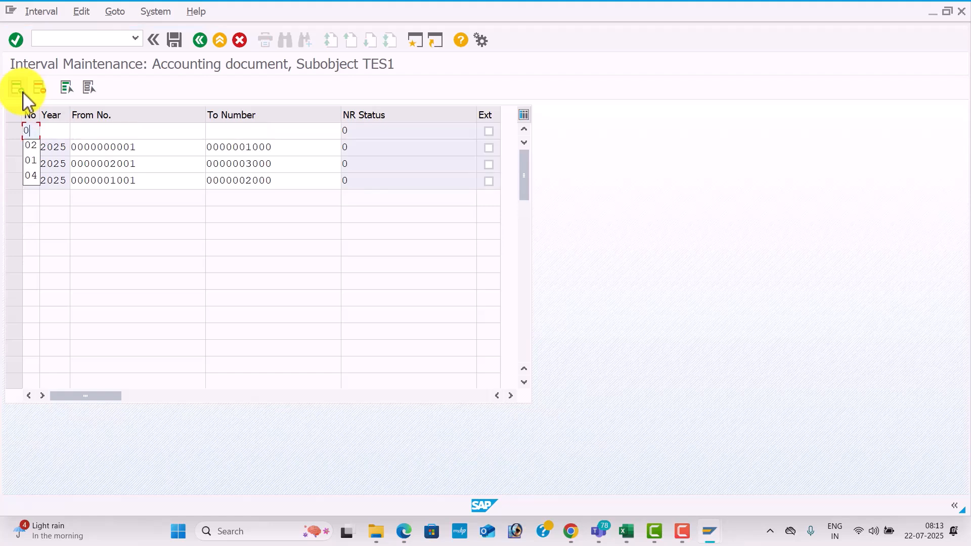
pyautogui.press('Tab')
pyautogui.write('202')
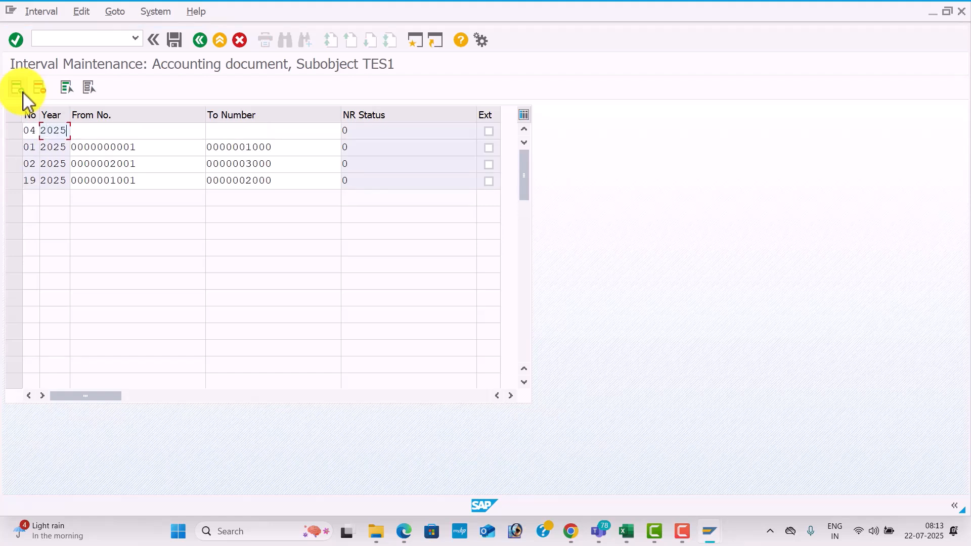
pyautogui.write('5')
pyautogui.press('Tab')
pyautogui.write('3001')
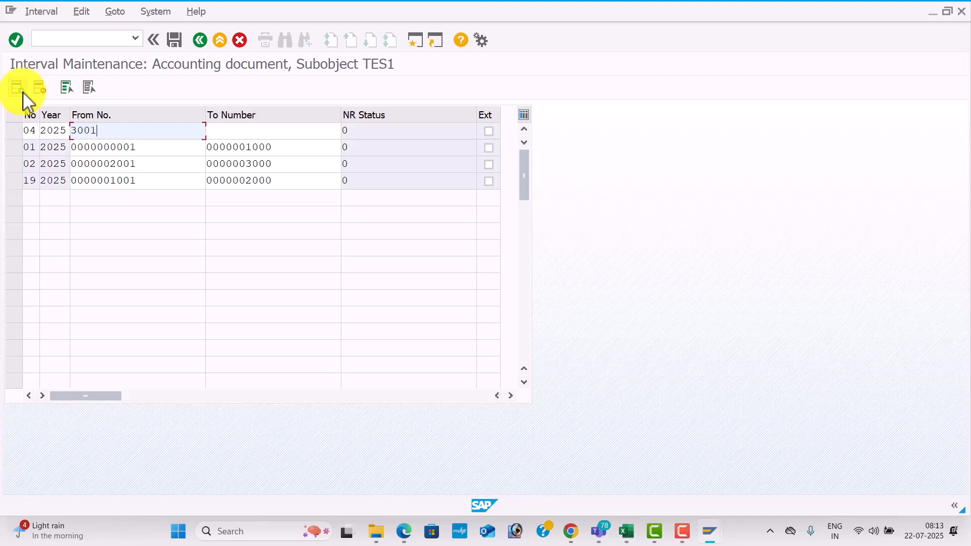
pyautogui.press('Tab')
pyautogui.write('4000')
pyautogui.press('Return')
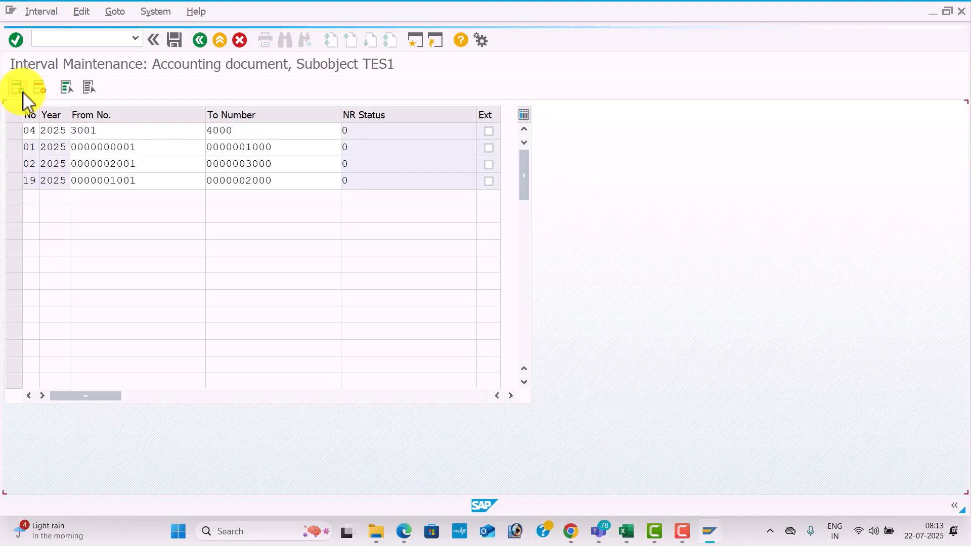
# Save the TES1 intervals with the new range 04, accepting the transport notice, and go back to the document types overview.
pyautogui.click(174, 39)
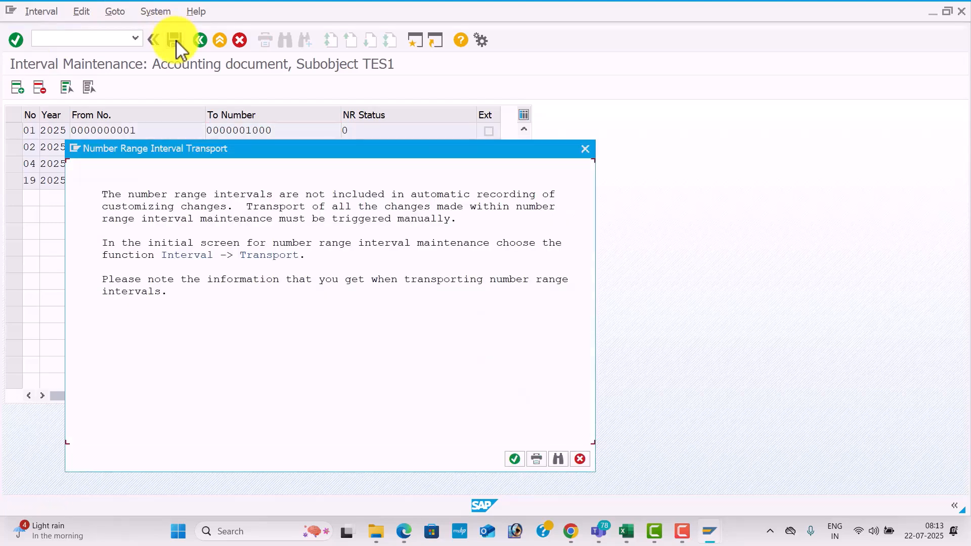
pyautogui.click(515, 459)
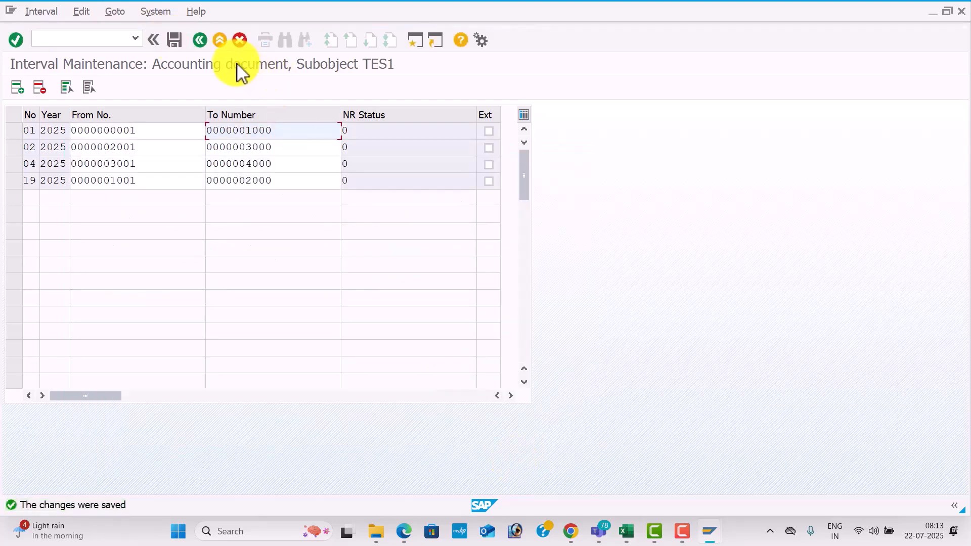
pyautogui.click(202, 40)
pyautogui.click(202, 41)
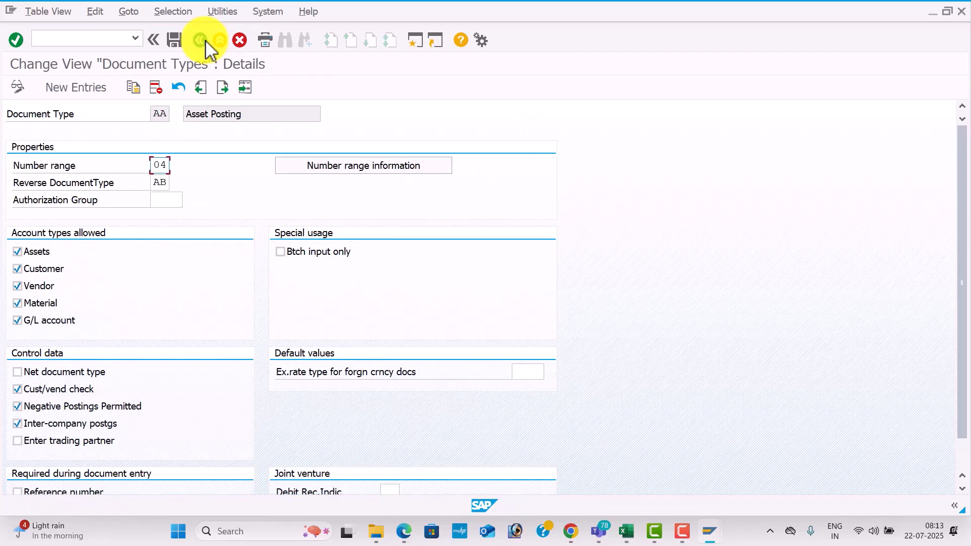
pyautogui.click(202, 40)
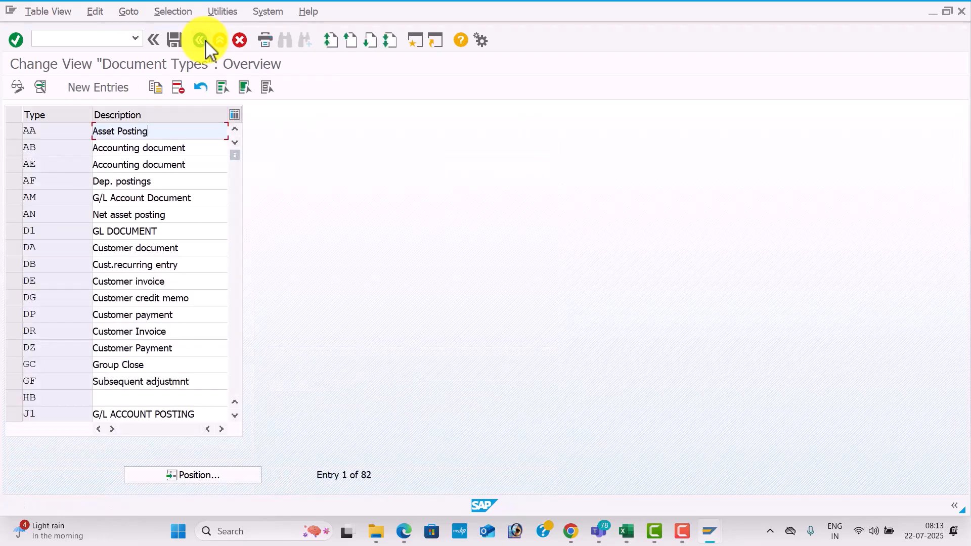
# Switch to the Global Setting configuration PDF in Edge and review the Define Document Number Ranges section.
pyautogui.hotkey('alt', 'Tab')
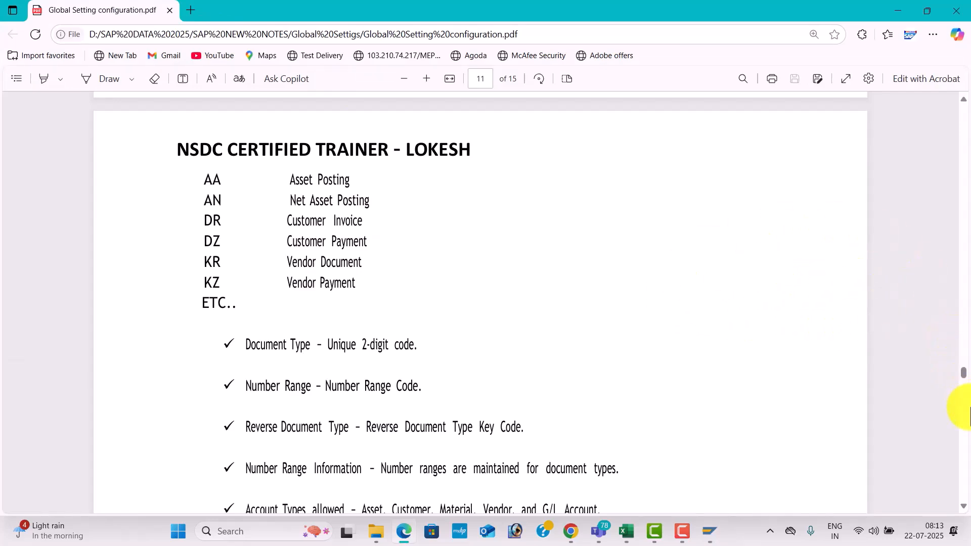
pyautogui.click(963, 430)
pyautogui.click(964, 430)
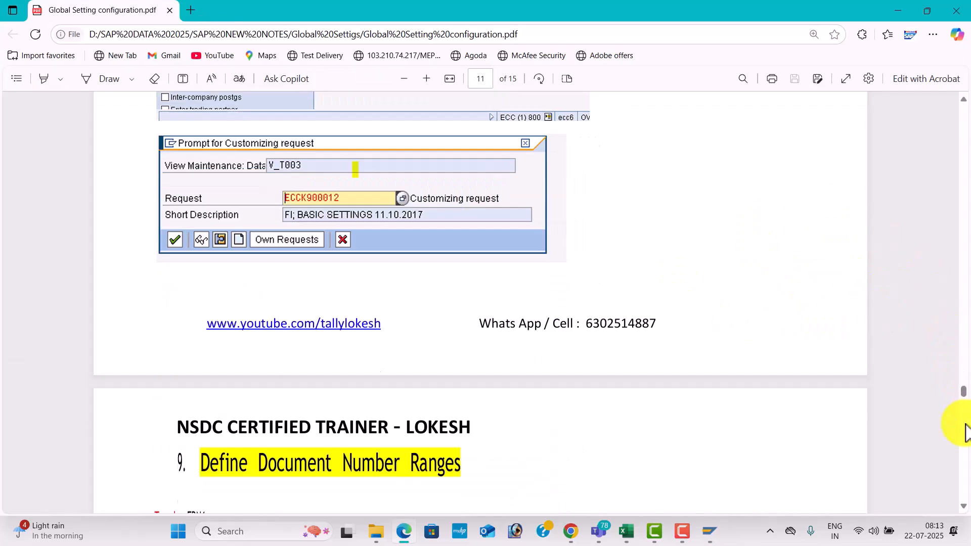
pyautogui.click(963, 430)
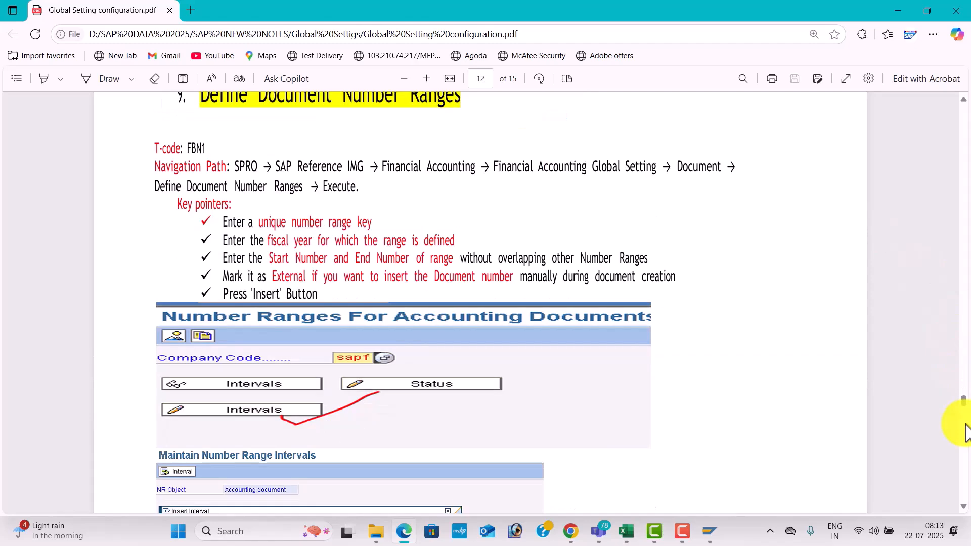
pyautogui.click(964, 430)
pyautogui.click(963, 429)
# Switch to the SAP CONTENT CONFIGURATION workbook in Excel and look up the transaction code for Define Number Ranges.
pyautogui.hotkey('alt', 'Tab')
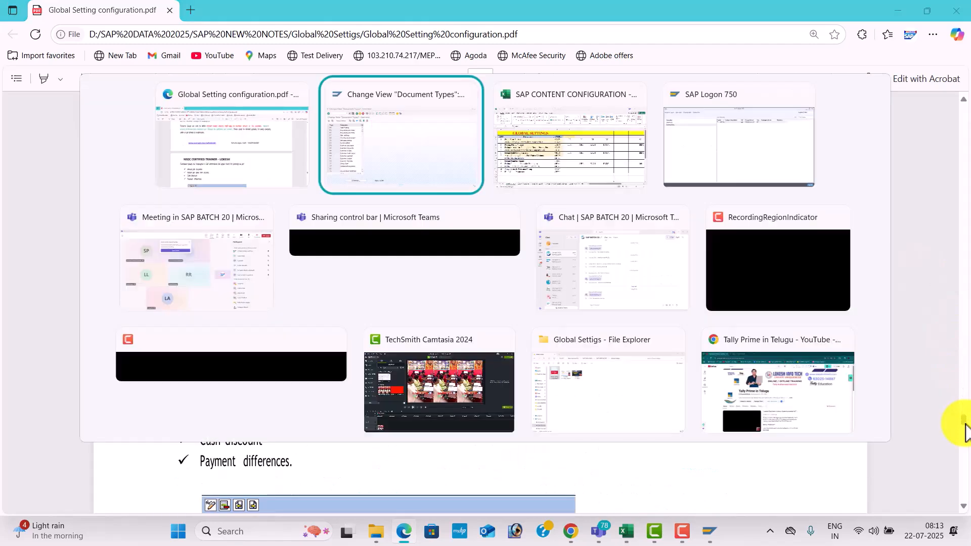
pyautogui.hotkey('alt', 'Tab')
pyautogui.hotkey('alt', 'Tab')
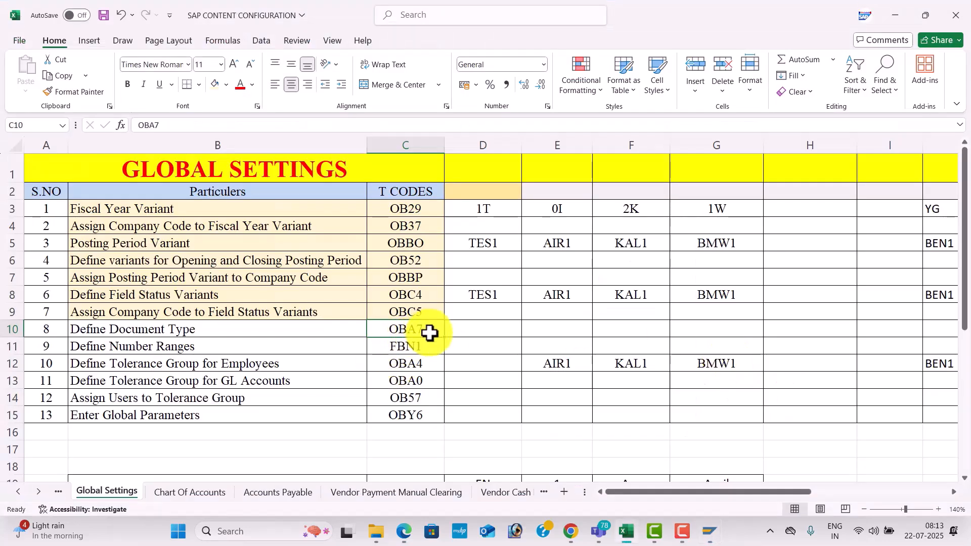
pyautogui.click(416, 349)
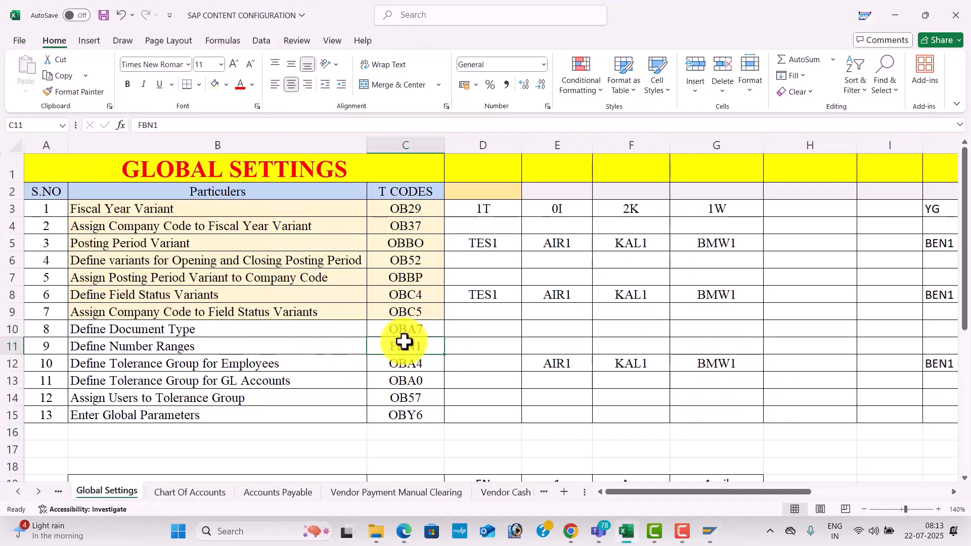
# Switch to SAP, run transaction FBN1, and open the number range intervals of company code TES1 in change mode.
pyautogui.hotkey('alt', 'Tab')
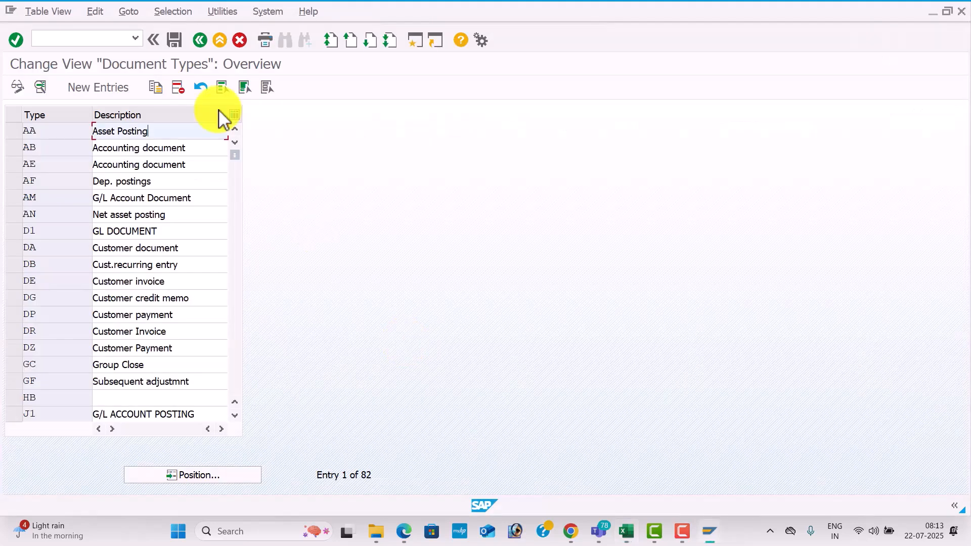
pyautogui.click(102, 37)
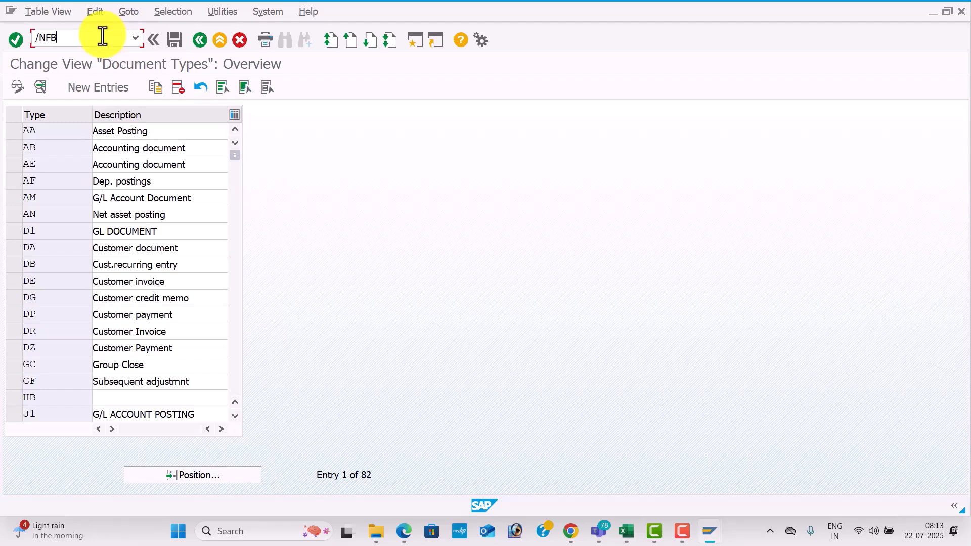
pyautogui.press('Return')
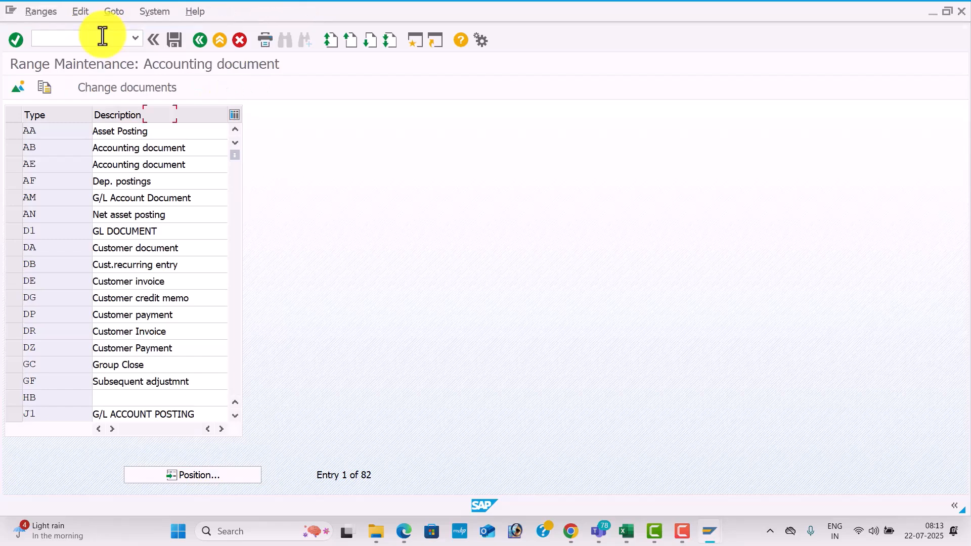
pyautogui.click(157, 116)
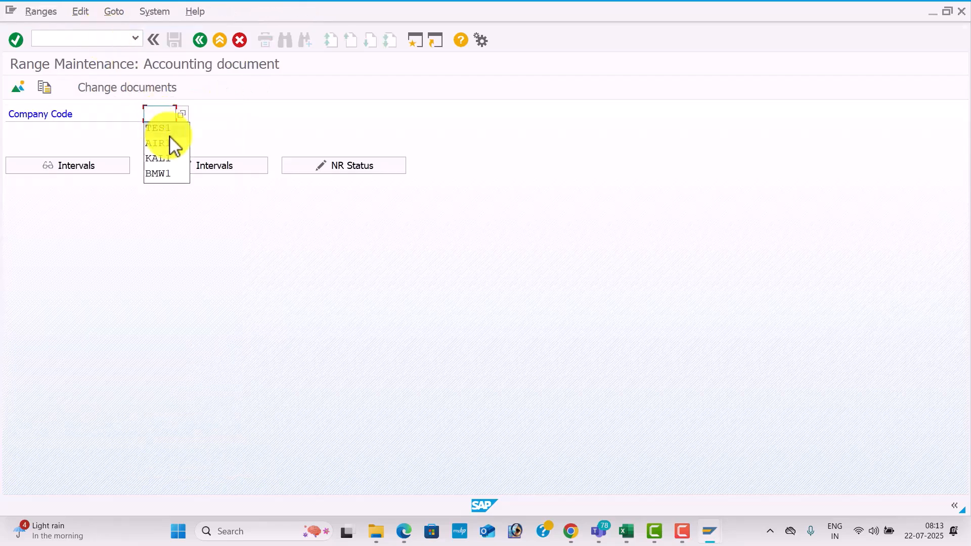
pyautogui.click(170, 131)
pyautogui.click(211, 169)
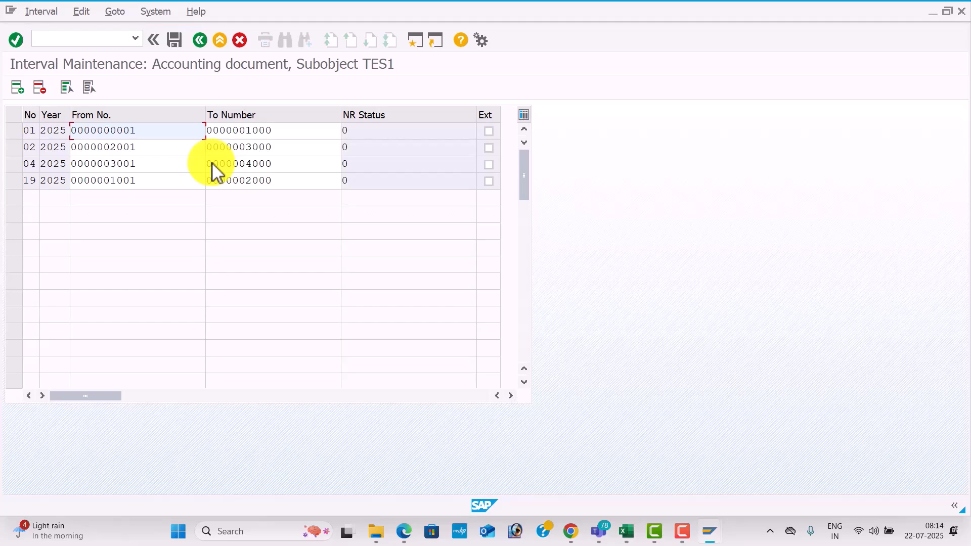
# Look up the employee tolerance group transaction code in the Excel workbook and run OBA4 in SAP.
pyautogui.click(94, 37)
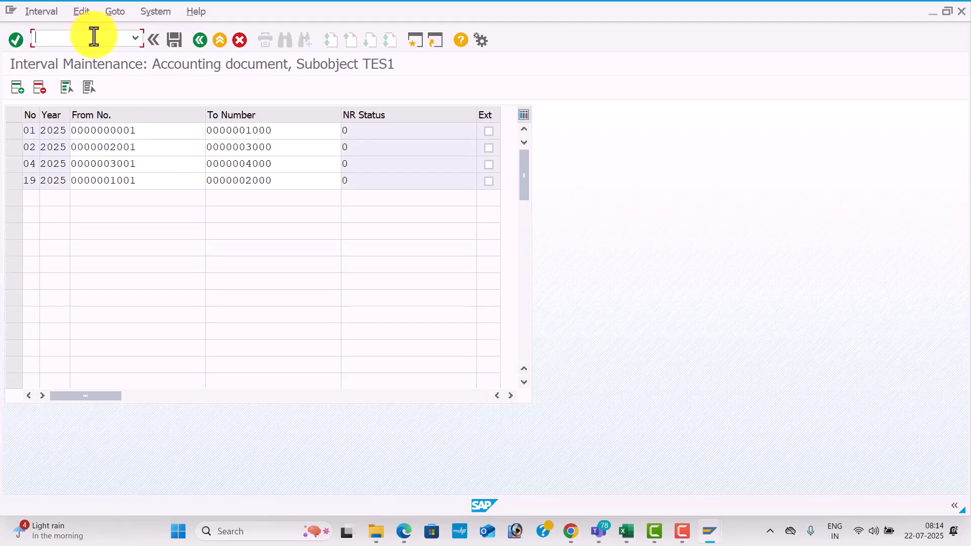
pyautogui.hotkey('alt', 'Tab')
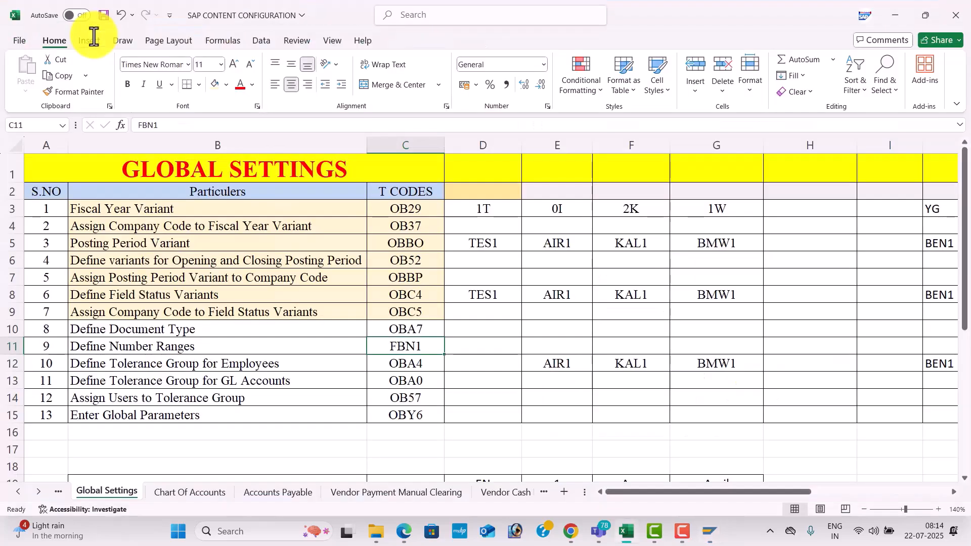
pyautogui.click(388, 363)
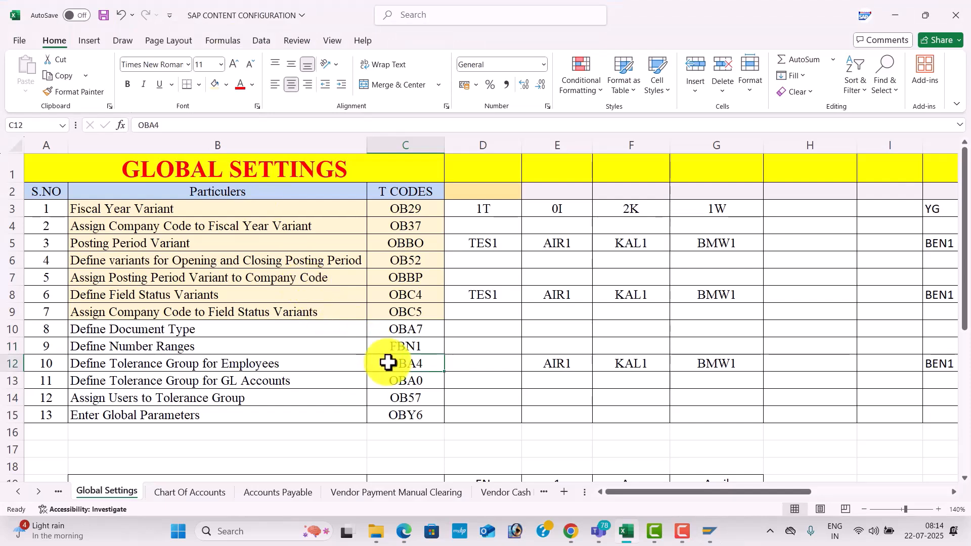
pyautogui.hotkey('alt', 'Tab')
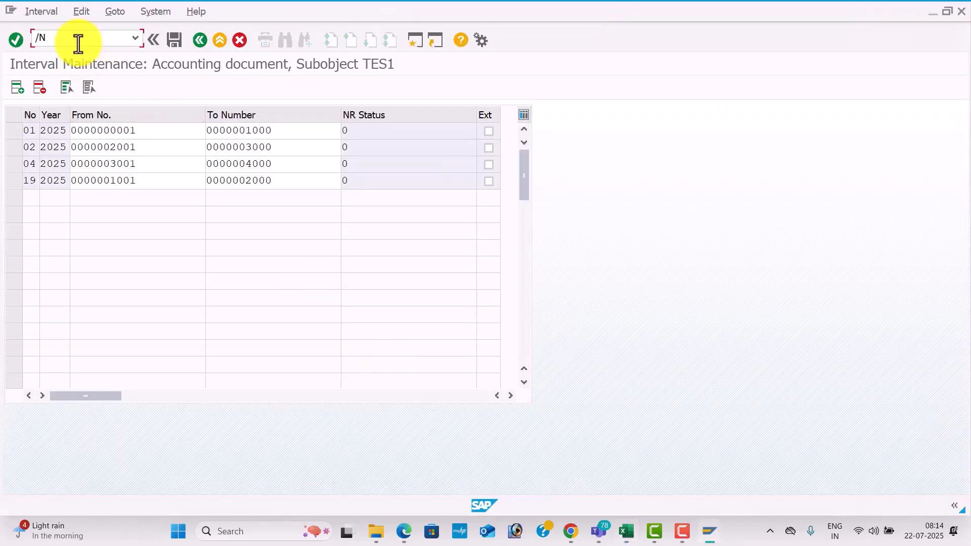
pyautogui.write('A7')
pyautogui.press('Return')
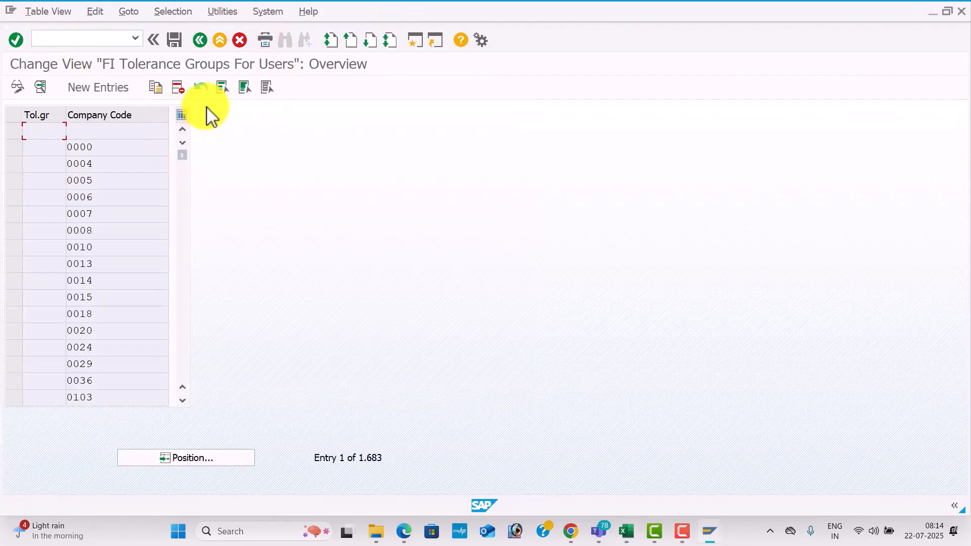
# Create a new employee tolerance group entry with group TES1 and company code TES1.
pyautogui.click(124, 95)
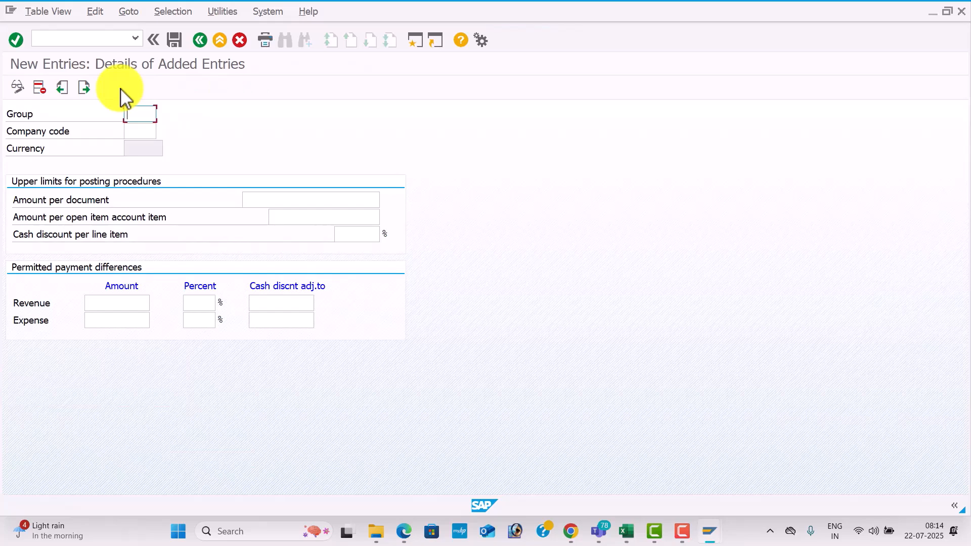
pyautogui.write('TES1')
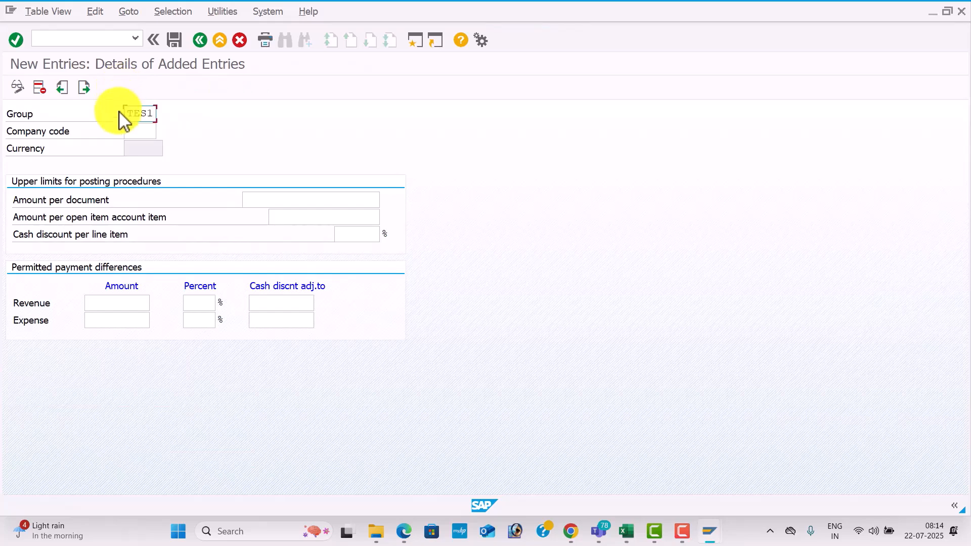
pyautogui.click(137, 130)
pyautogui.write('TES1')
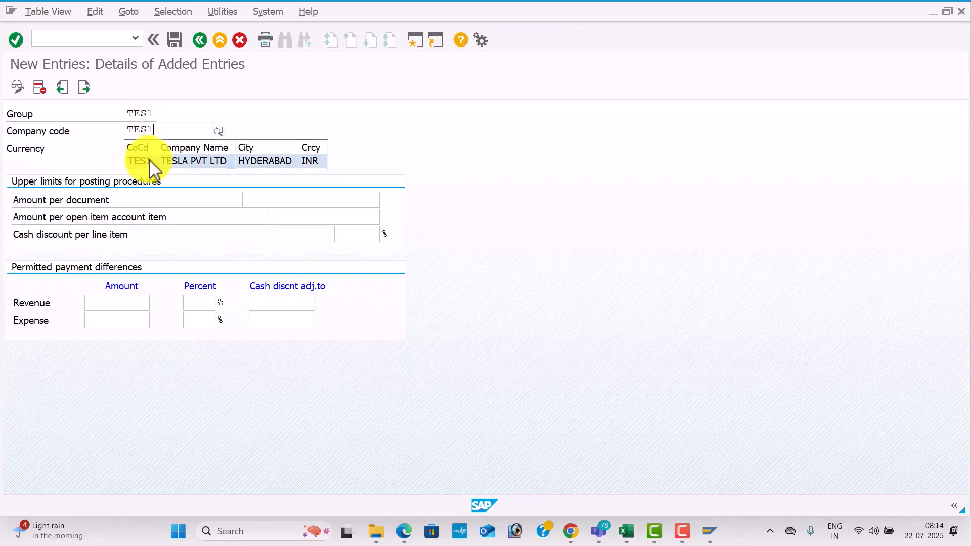
pyautogui.click(151, 161)
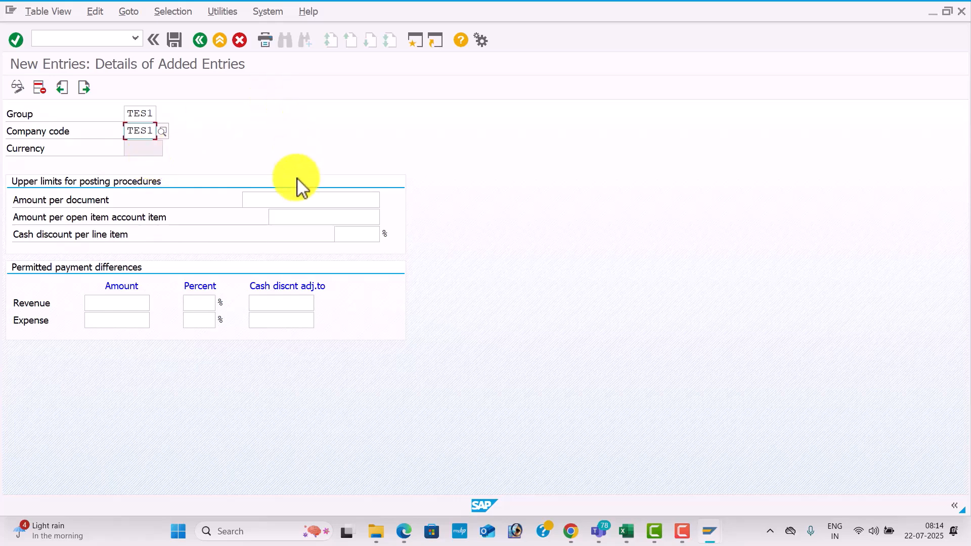
# Set the upper limits to 999999999 per document, 9999999 per open item and 5% cash discount per line item.
pyautogui.click(299, 199)
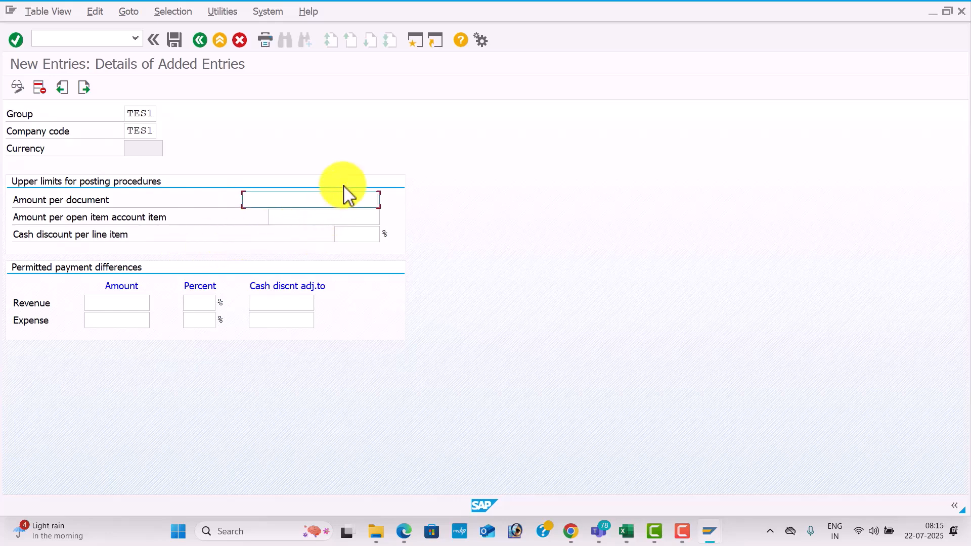
pyautogui.click(347, 198)
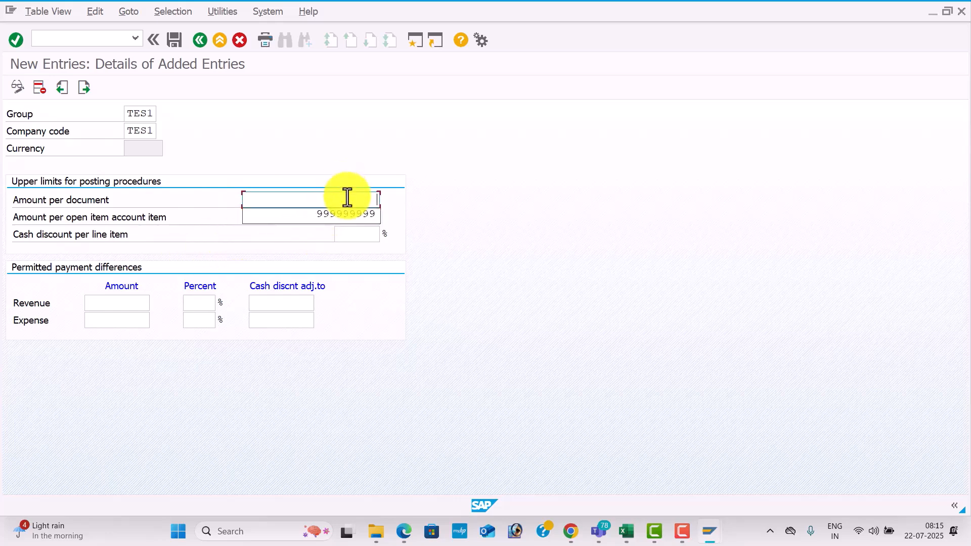
pyautogui.press('Down')
pyautogui.press('Tab')
pyautogui.write('9999999')
pyautogui.press('Tab')
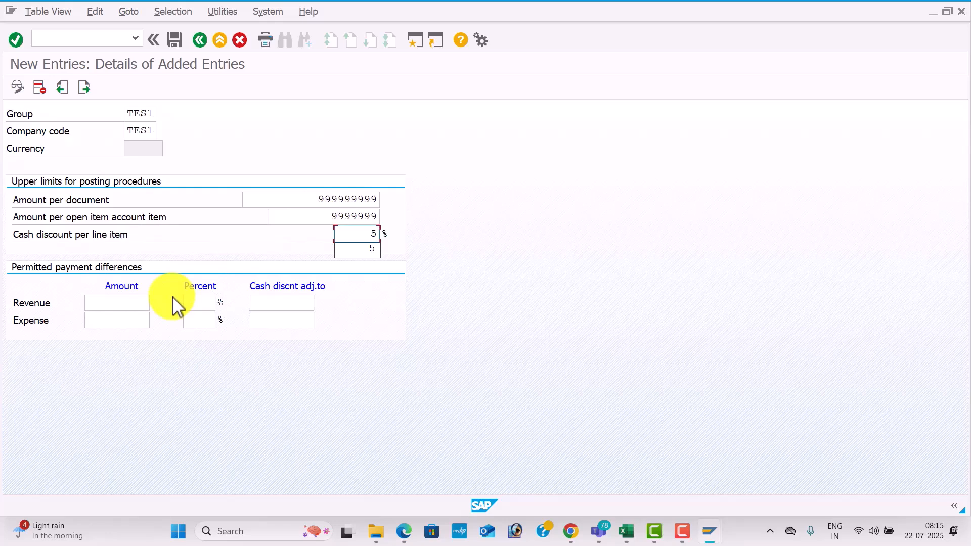
pyautogui.press('Tab')
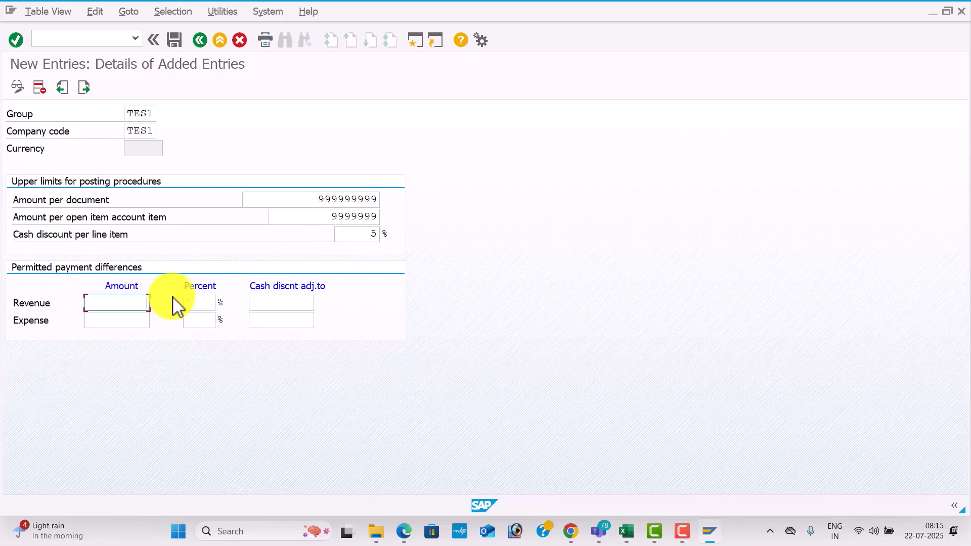
# Set the permitted payment differences for revenue and expense to amount 100, 5 percent and cash discount adjustment 5.
pyautogui.press('BackSpace')
pyautogui.press('Down')
pyautogui.press('Tab')
pyautogui.press('BackSpace')
pyautogui.press('Down')
pyautogui.press('Tab')
pyautogui.press('BackSpace')
pyautogui.press('Down')
pyautogui.press('Tab')
pyautogui.press('BackSpace')
pyautogui.press('Down')
pyautogui.press('Tab')
pyautogui.press('BackSpace')
pyautogui.press('Down')
pyautogui.press('Tab')
pyautogui.press('BackSpace')
pyautogui.press('Down')
pyautogui.press('Tab')
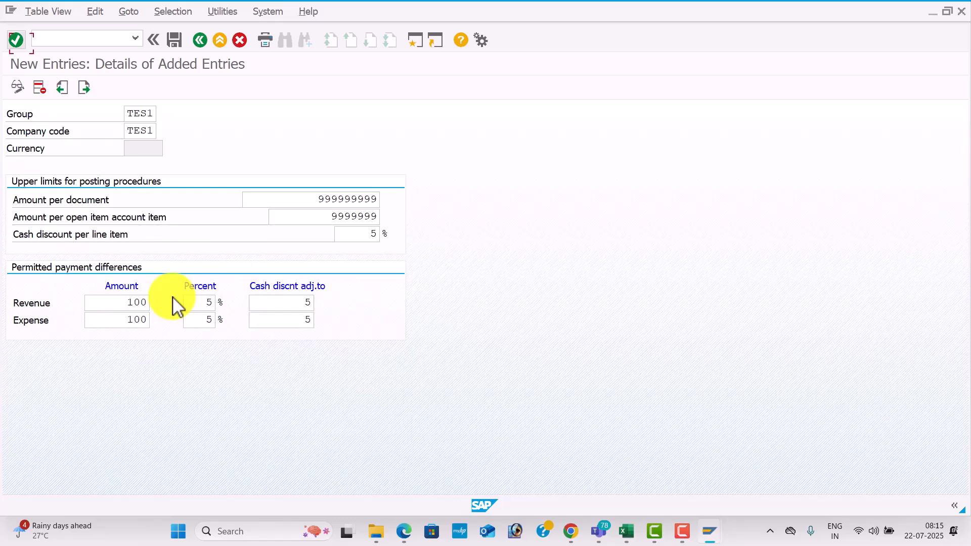
# Validate the tolerance group entry and save it under the customizing request GLOBAL SETTINGS FOR TES1.
pyautogui.press('Return')
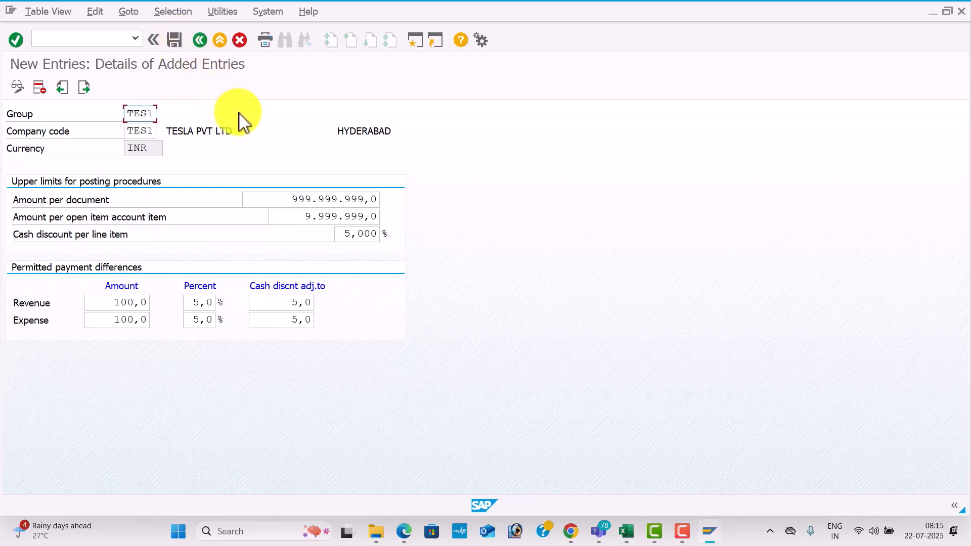
pyautogui.click(179, 41)
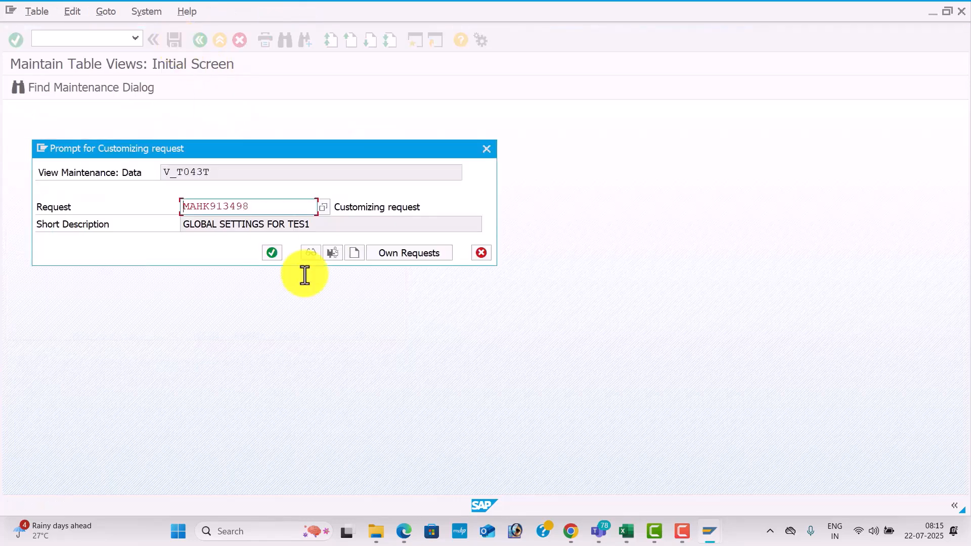
pyautogui.click(273, 253)
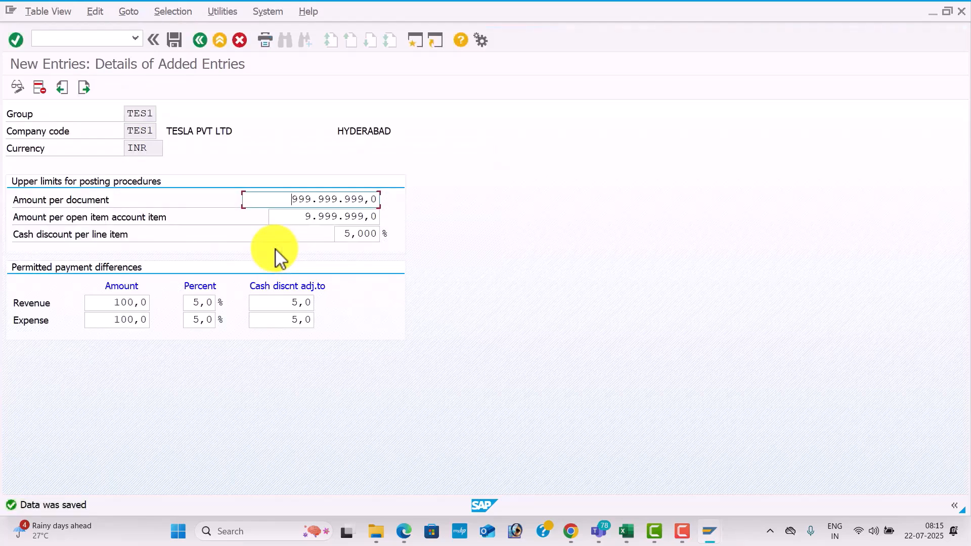
# Switch to the SAP CONTENT CONFIGURATION workbook in Excel and enter TES1 in cell D12 for the employee tolerance group.
pyautogui.hotkey('alt', 'Tab')
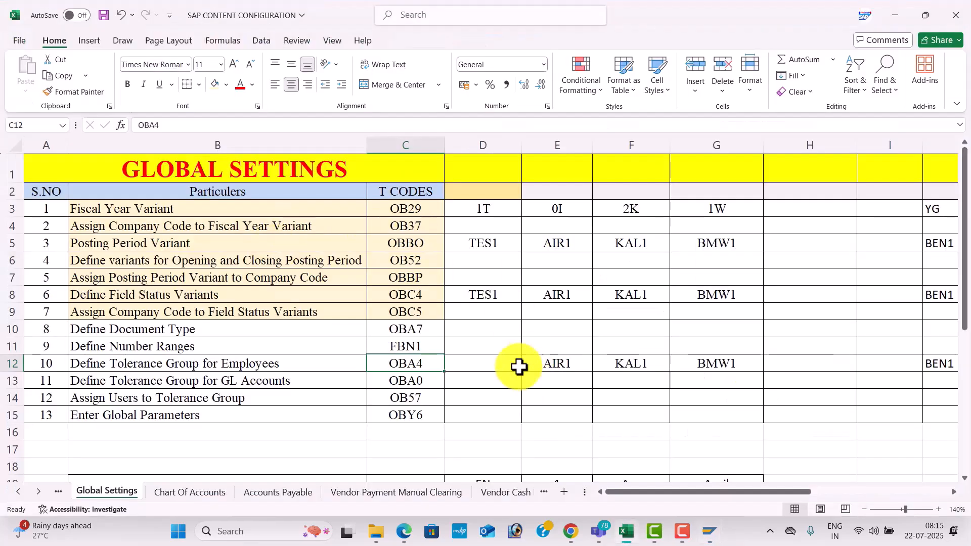
pyautogui.click(472, 364)
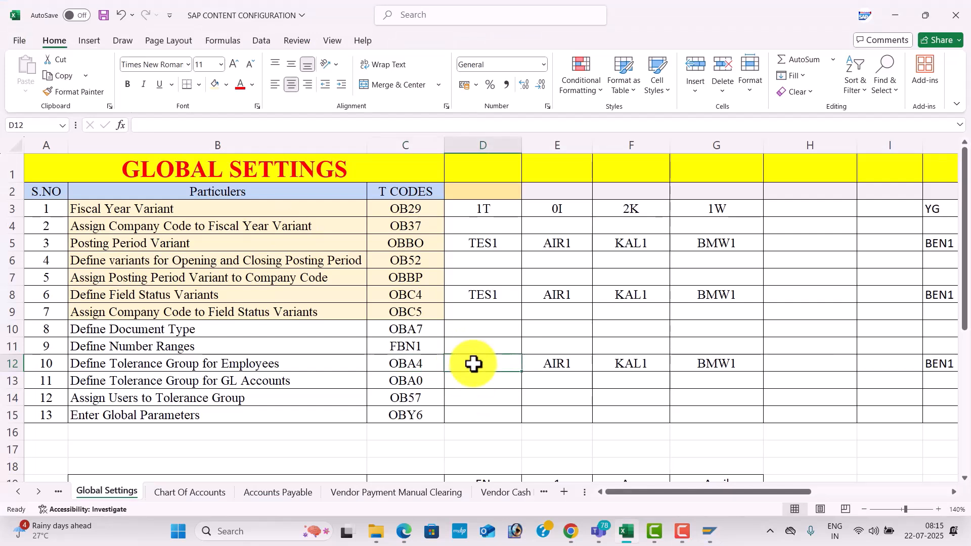
pyautogui.write('TES1')
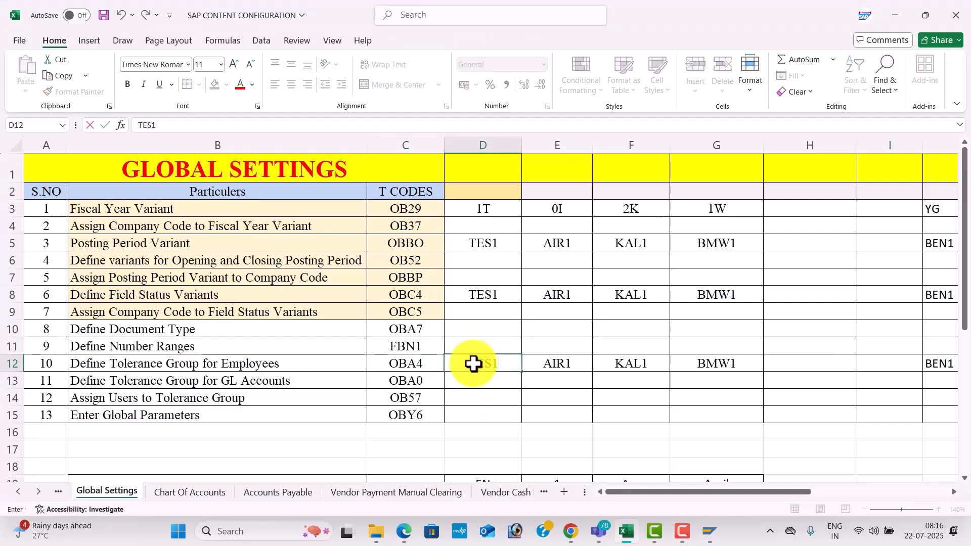
pyautogui.press('Return')
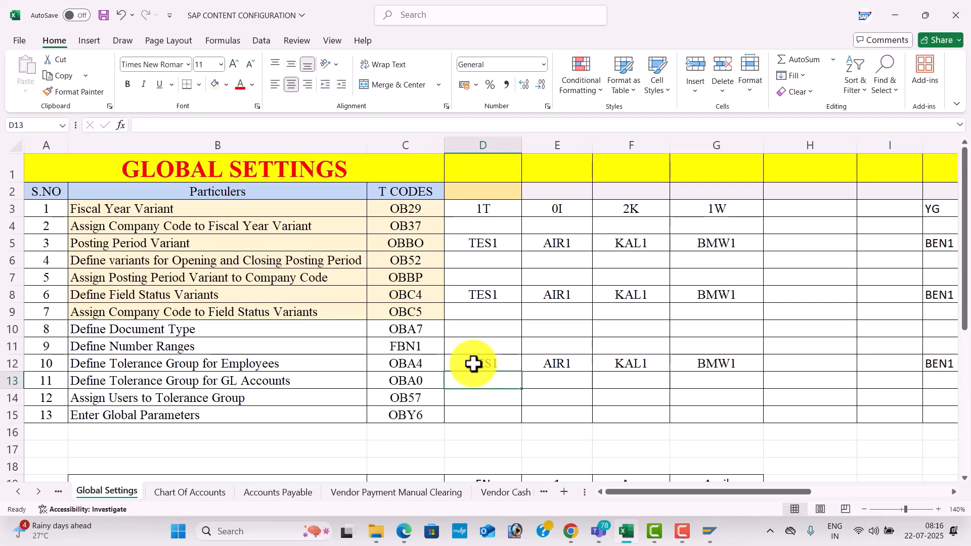
# Switch back to SAP and run transaction OBA0 for the G/L account tolerance groups.
pyautogui.hotkey('alt', 'Tab')
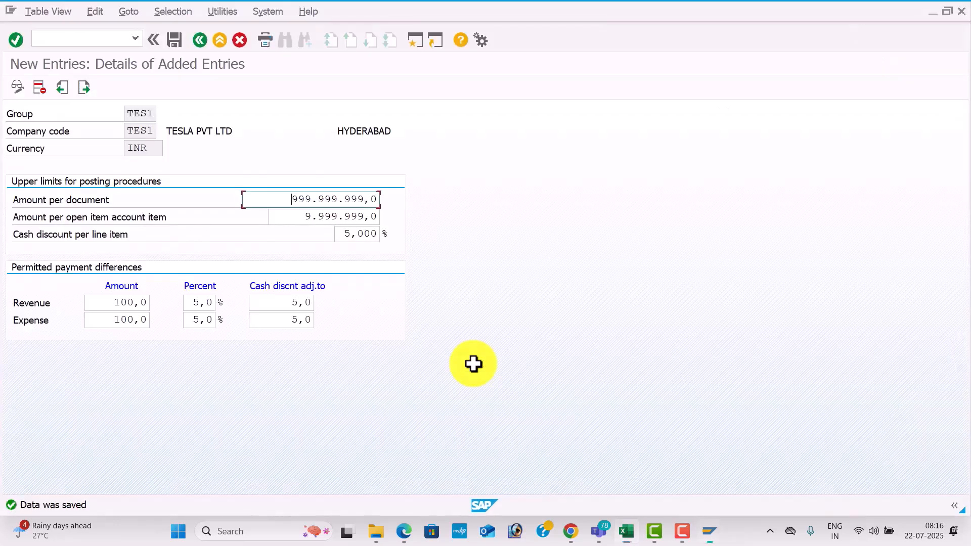
pyautogui.click(90, 39)
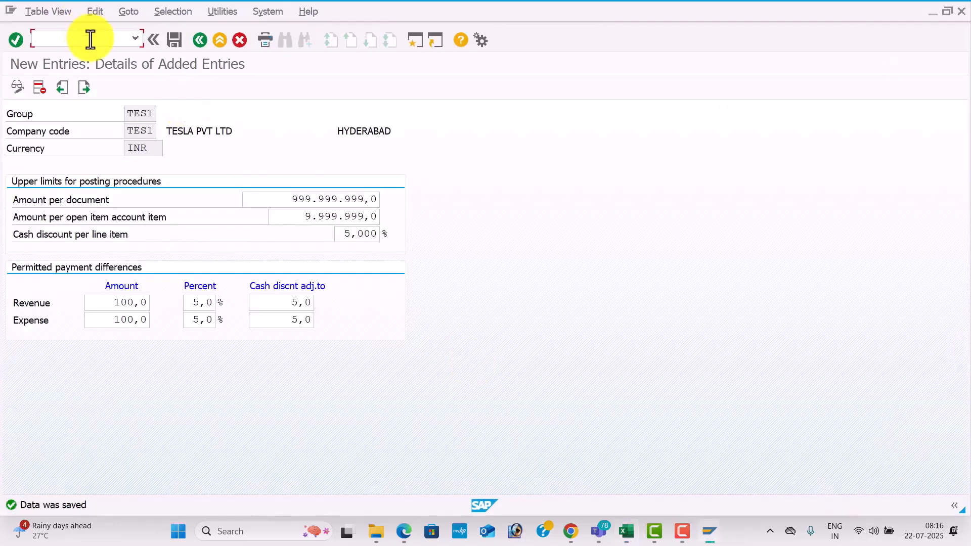
pyautogui.write('/NOB')
pyautogui.write('A4')
pyautogui.press('Return')
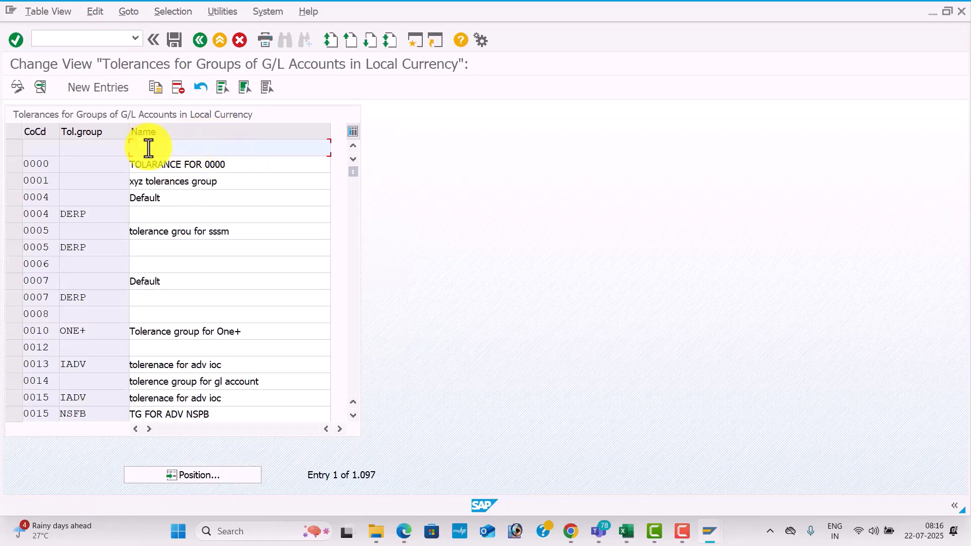
# Create a new G/L account tolerance entry with company code TES1 and tolerance group TES1.
pyautogui.click(112, 93)
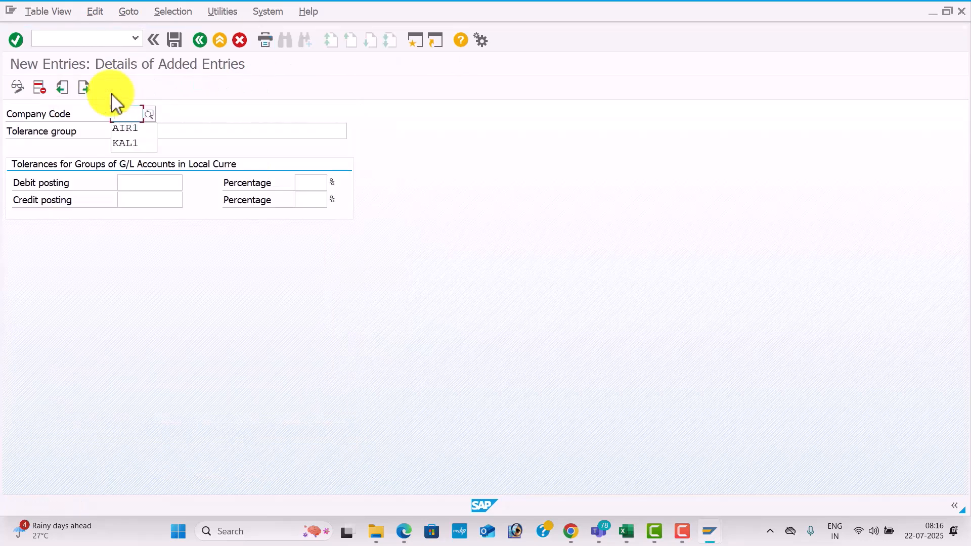
pyautogui.write('TES1')
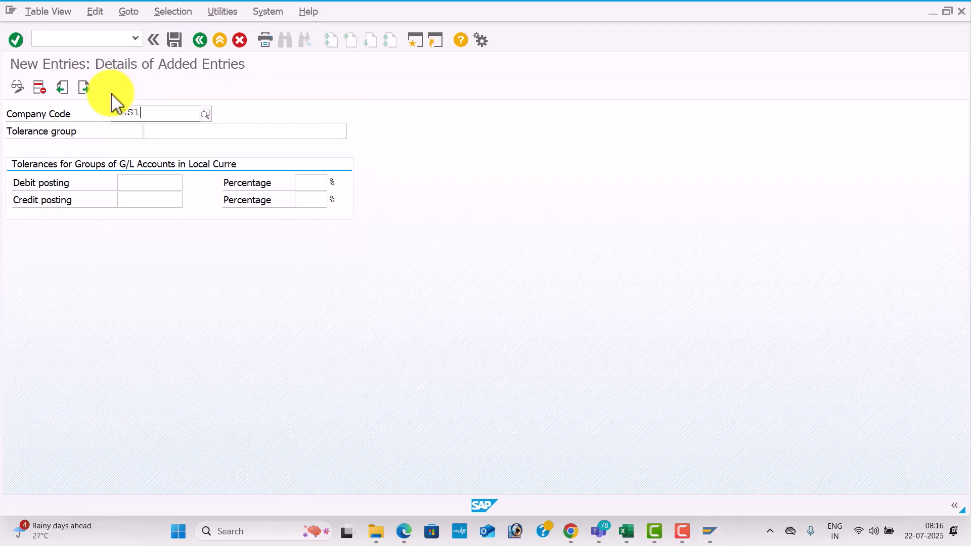
pyautogui.press('Tab')
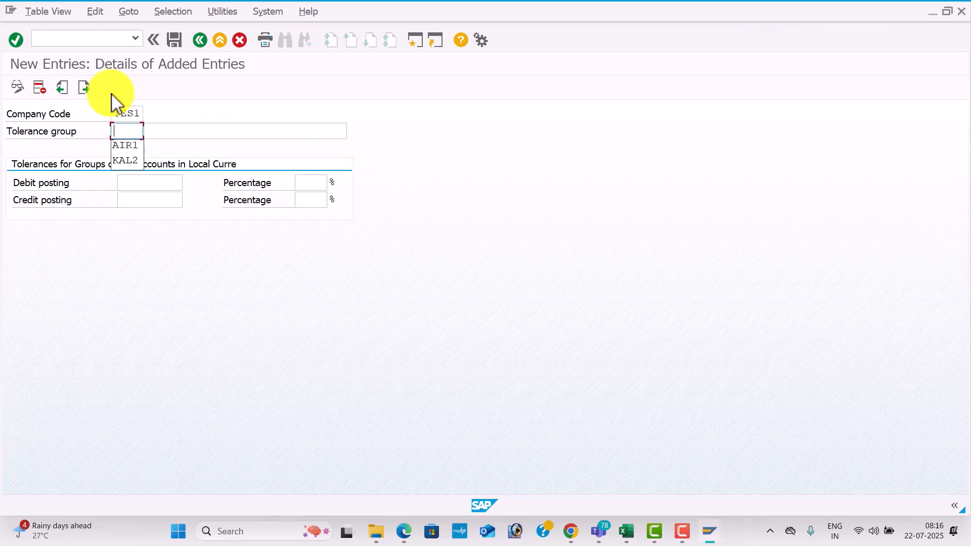
pyautogui.write('TES1')
pyautogui.press('Tab')
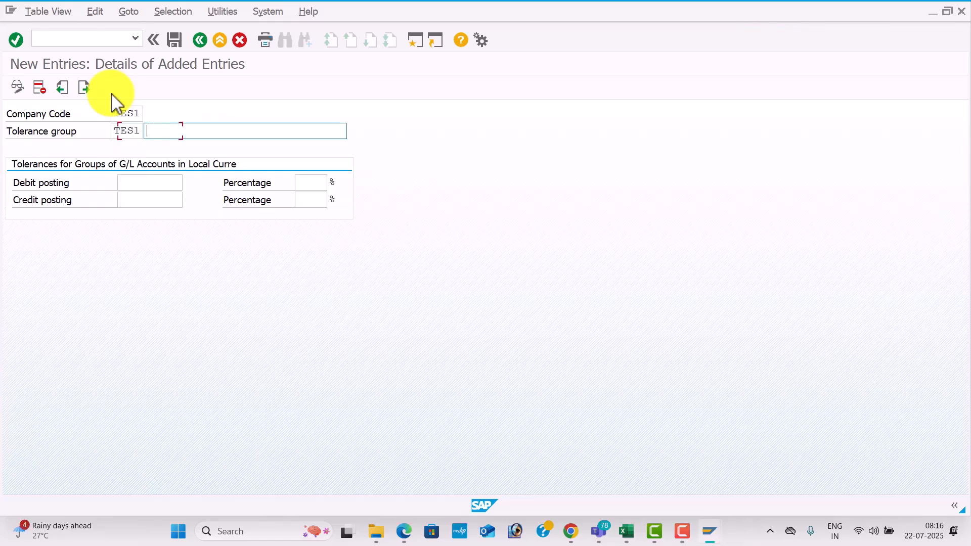
# Enter "Tolerance for TES1" as the description of the G/L account tolerance group TES1.
pyautogui.press('Down')
pyautogui.press('Tab')
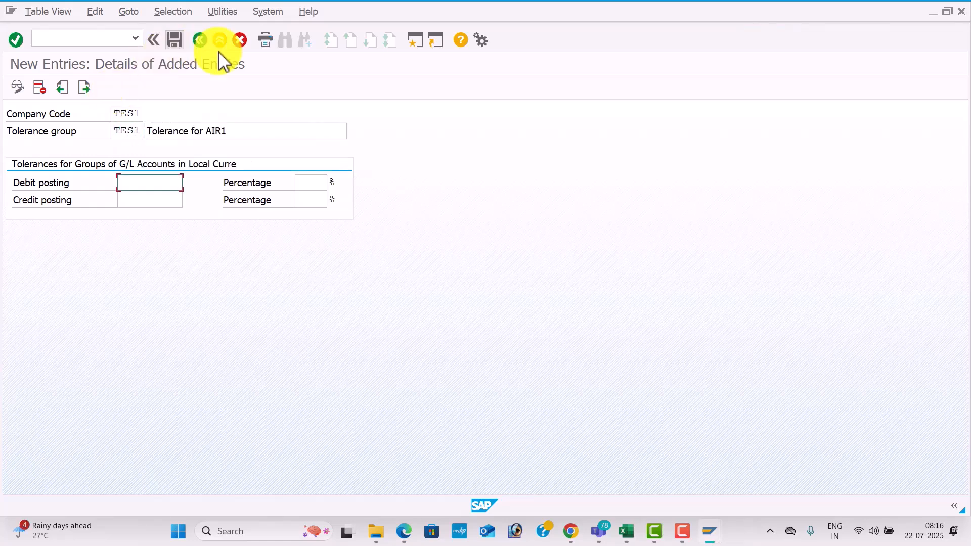
pyautogui.click(245, 137)
pyautogui.press('BackSpace')
pyautogui.press('BackSpace')
pyautogui.press('BackSpace')
pyautogui.press('BackSpace')
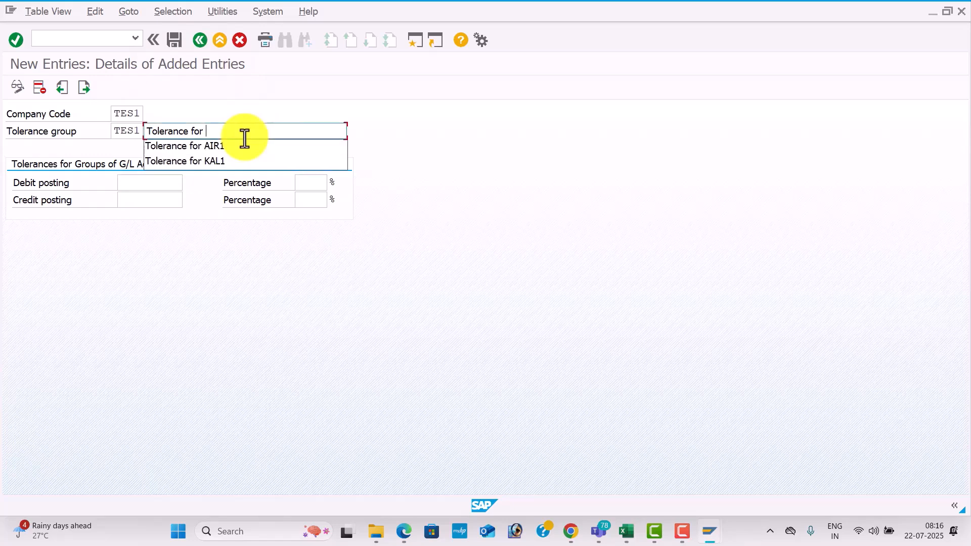
pyautogui.write('TES1')
pyautogui.press('Tab')
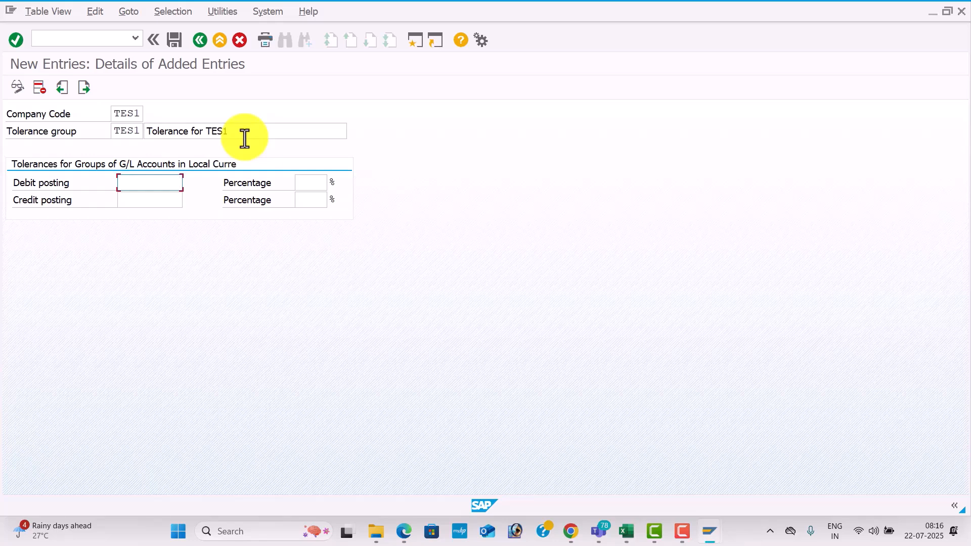
# Validate the new G/L account tolerance group entry and save it, accepting the proposed customizing request.
pyautogui.press('Return')
pyautogui.click(183, 39)
pyautogui.click(271, 255)
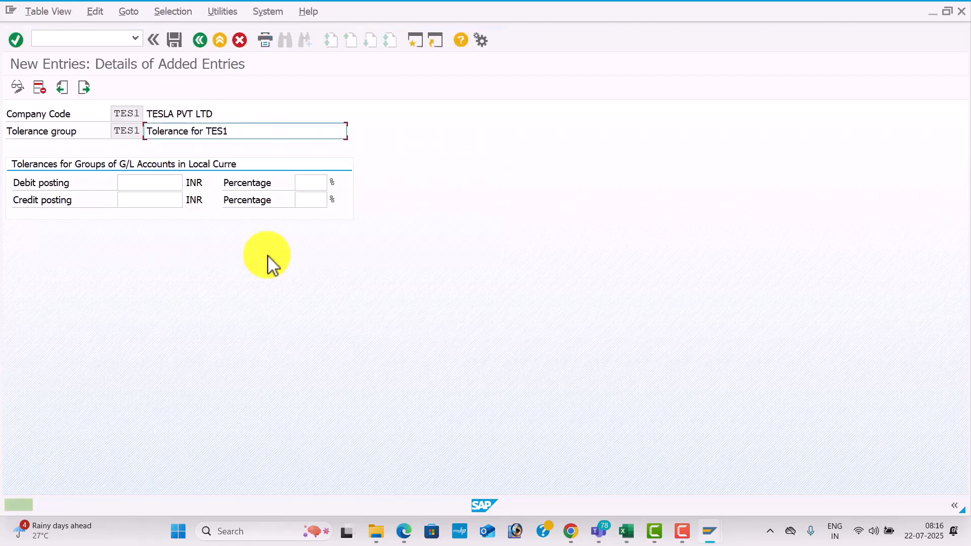
# Look up the code for assigning users to tolerance groups in the Excel workbook, and run transaction OB57 back in SAP.
pyautogui.hotkey('alt', 'Tab')
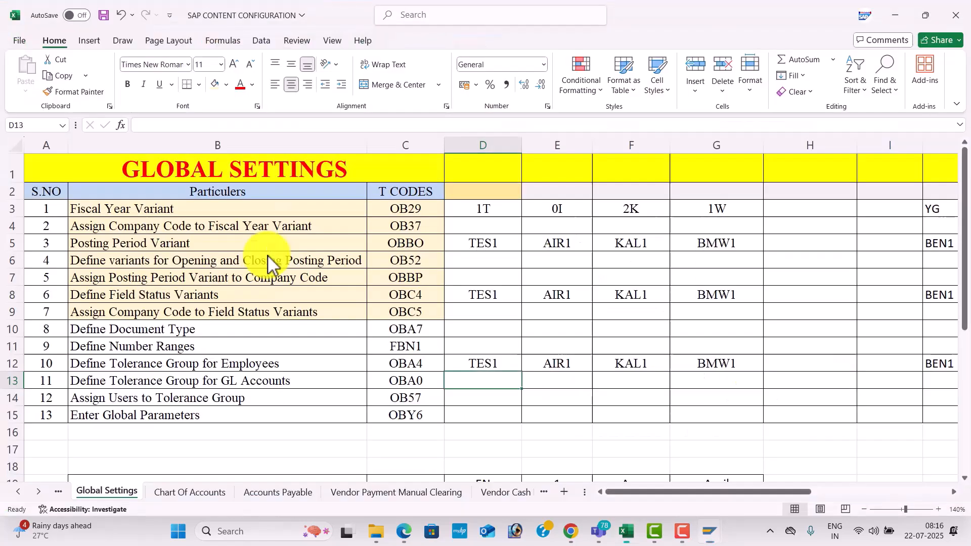
pyautogui.click(436, 397)
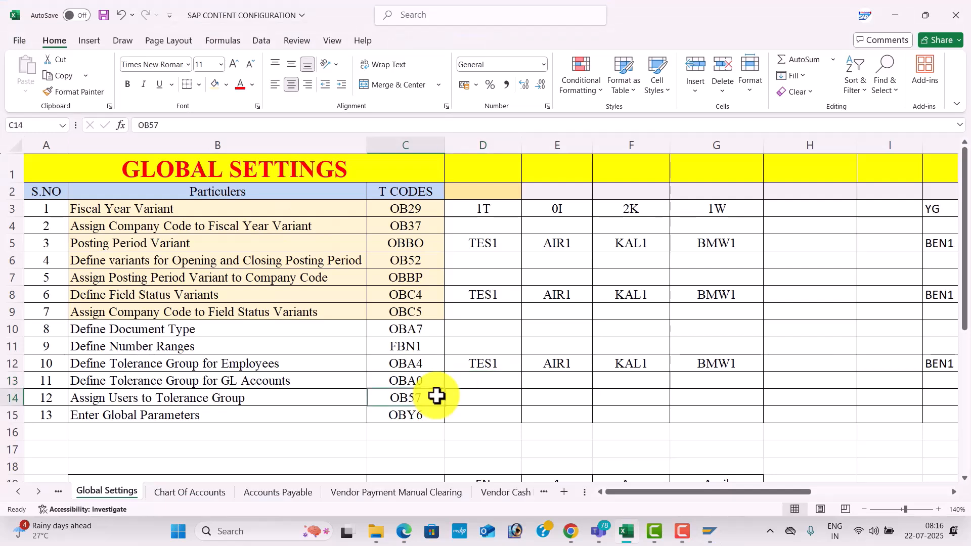
pyautogui.hotkey('alt', 'Tab')
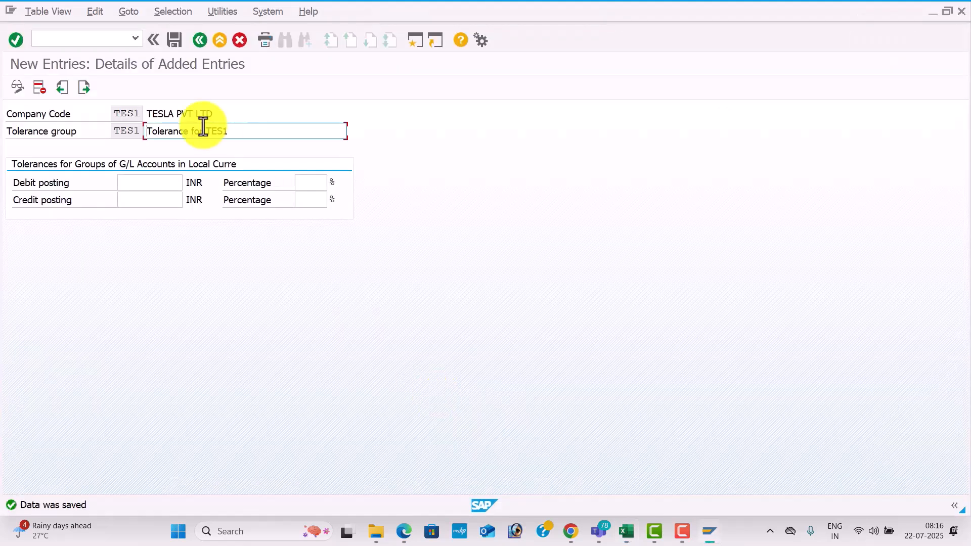
pyautogui.click(84, 40)
pyautogui.write('/')
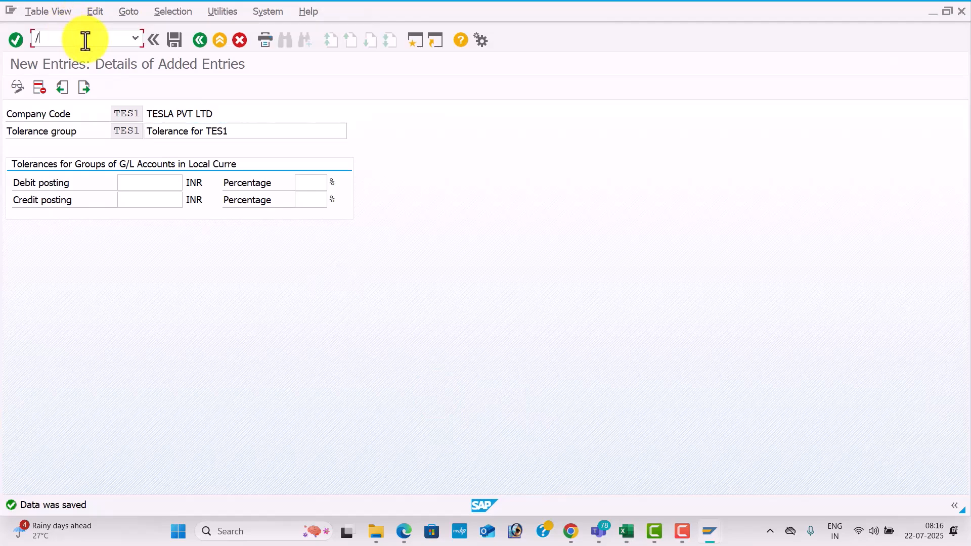
pyautogui.write('NOB57')
pyautogui.press('Return')
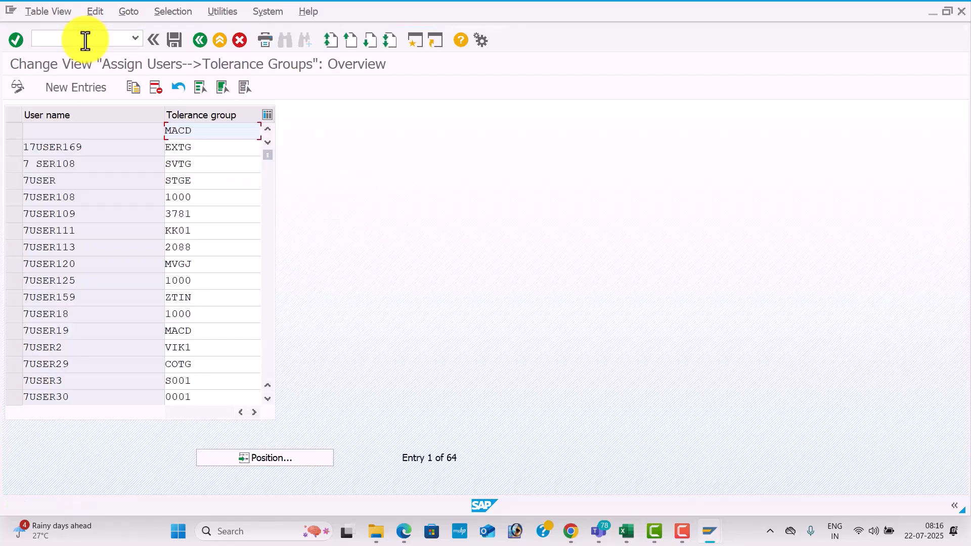
# Try to add a new entry assigning user FIUSER42 to tolerance group TES1, checking the group in Excel, and leave the transaction without saving.
pyautogui.click(298, 462)
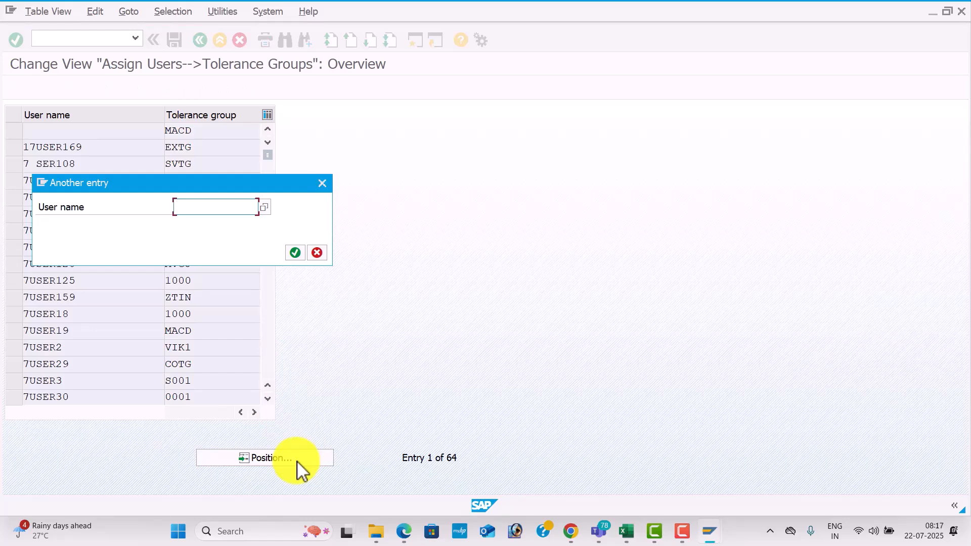
pyautogui.click(322, 184)
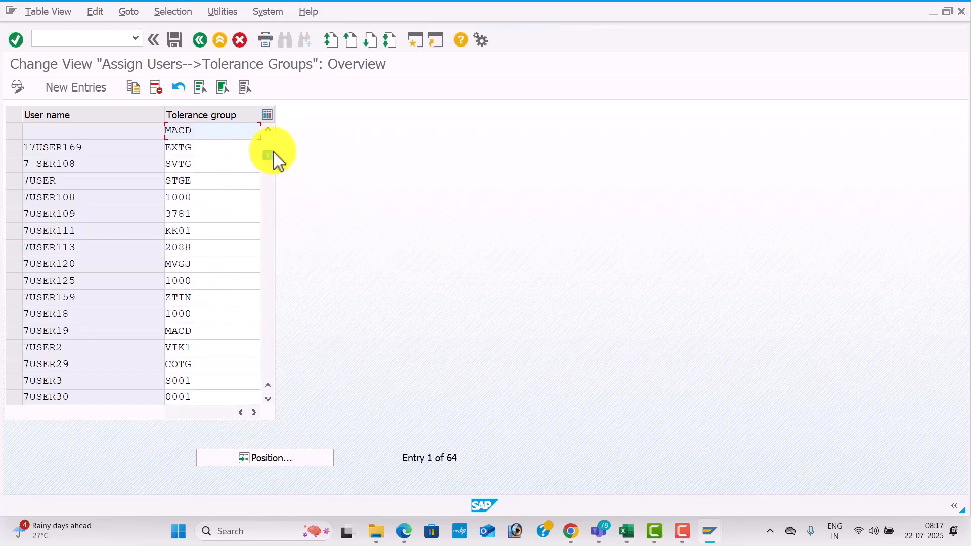
pyautogui.click(77, 87)
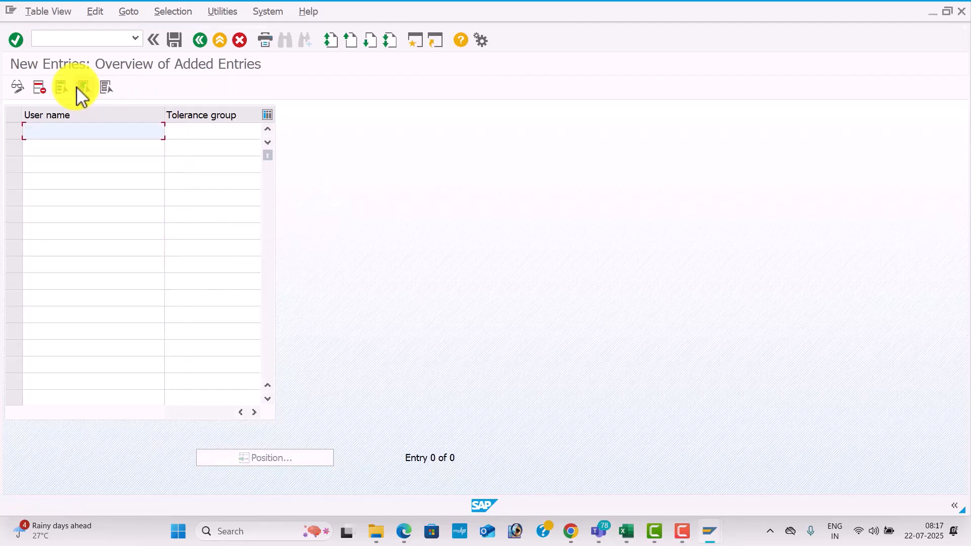
pyautogui.write('FIUSER42')
pyautogui.press('Tab')
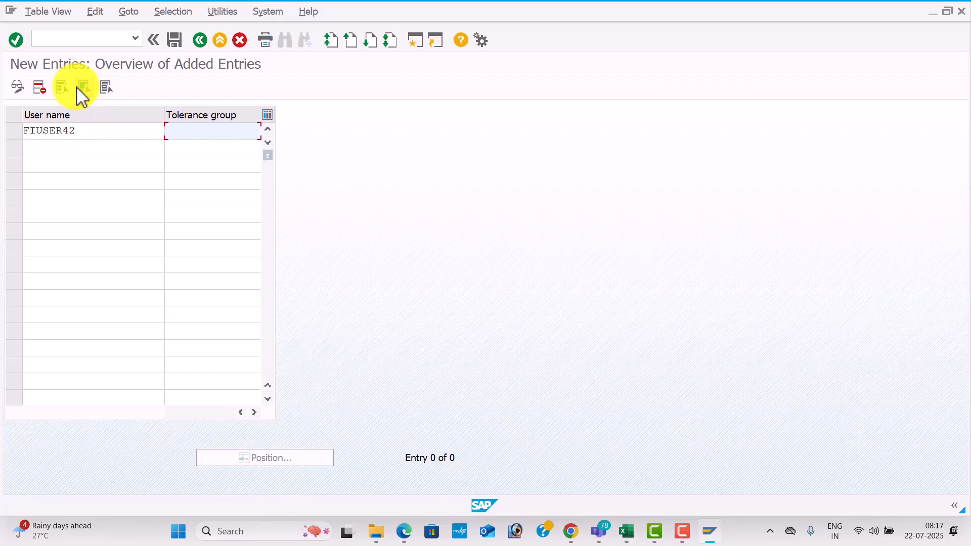
pyautogui.hotkey('alt', 'Tab')
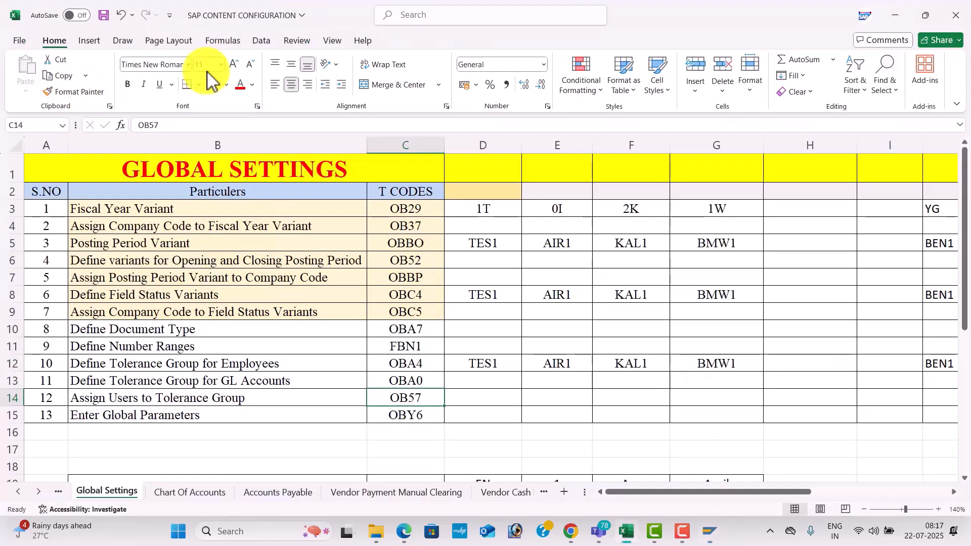
pyautogui.click(490, 364)
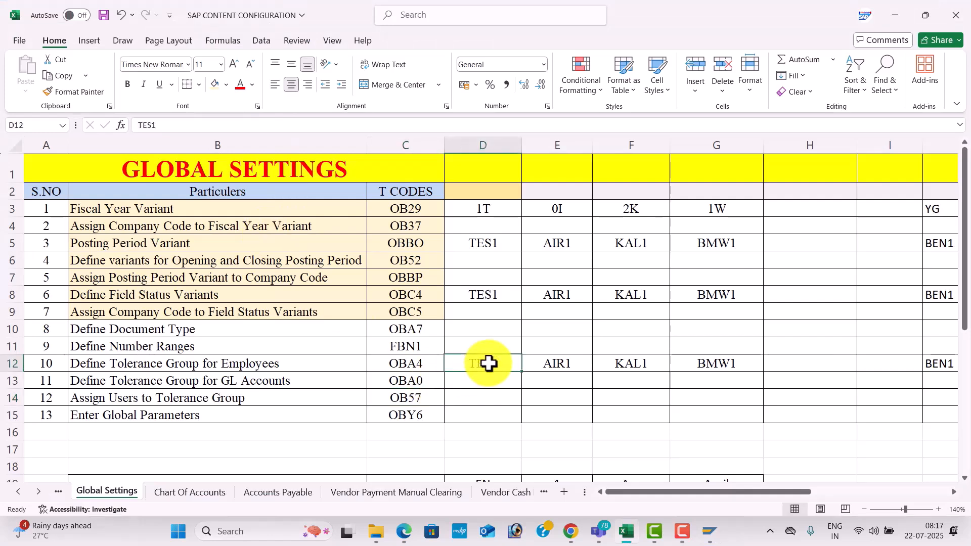
pyautogui.hotkey('alt', 'Tab')
pyautogui.write('TES1')
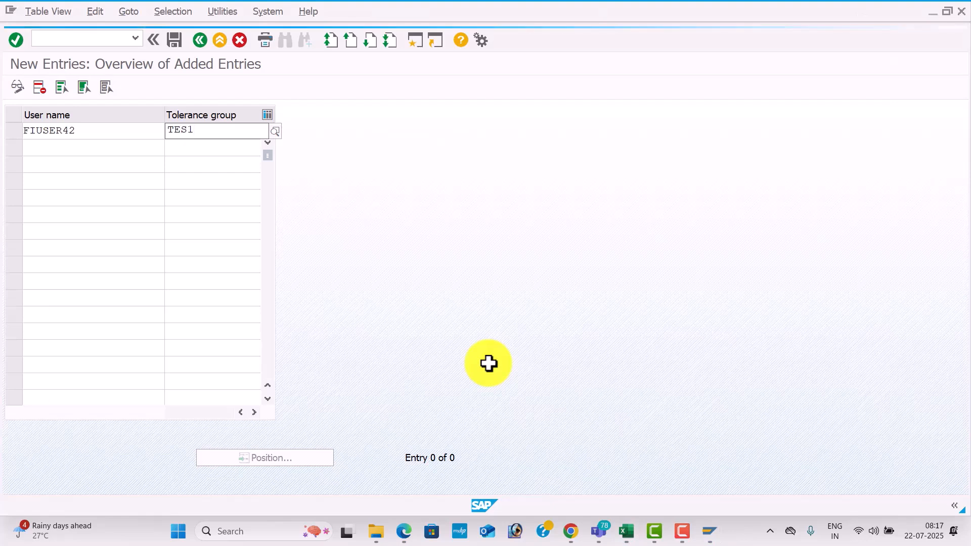
pyautogui.press('Return')
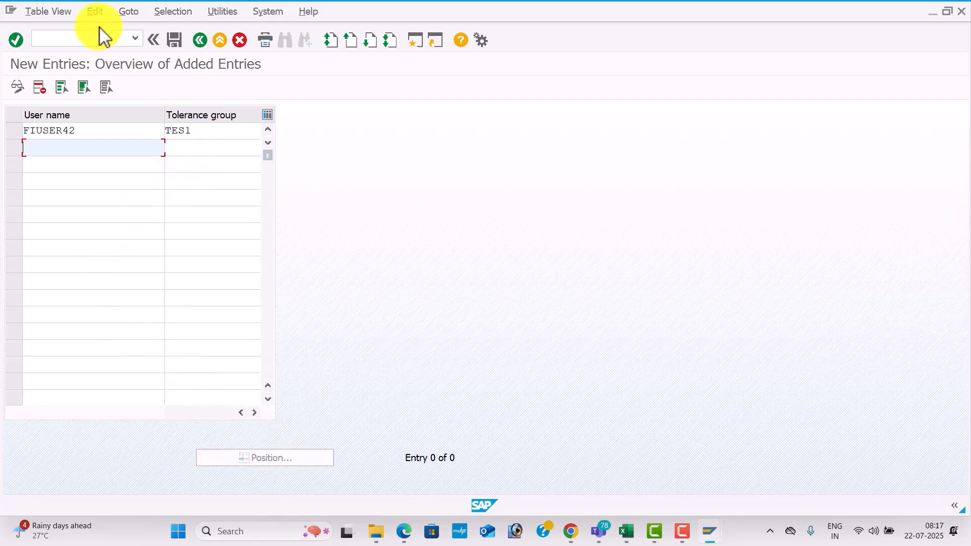
pyautogui.click(120, 37)
pyautogui.write('/n')
pyautogui.press('Return')
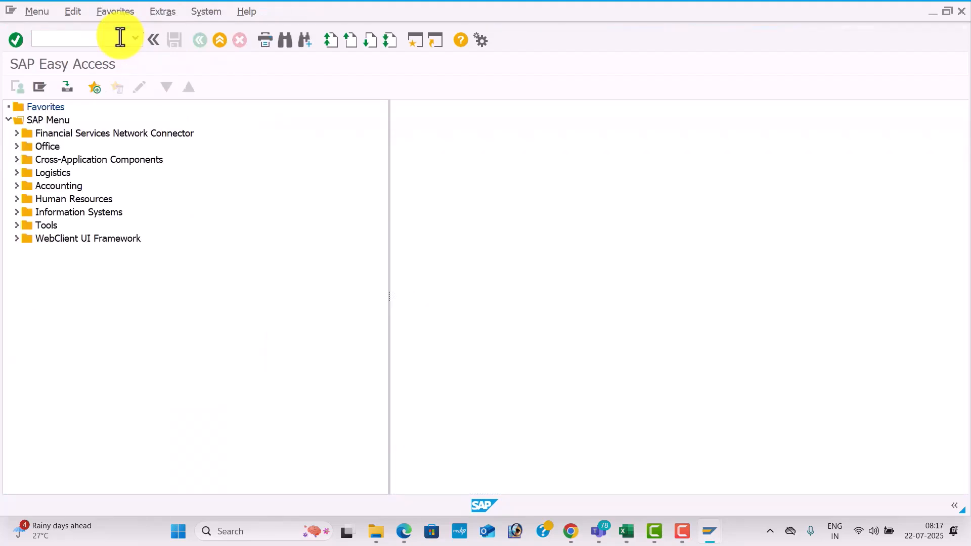
# Run transaction OB57 again and position the user list on the existing entry for FIUSER42.
pyautogui.hotkey('alt', 'Tab')
pyautogui.hotkey('alt', 'Tab')
pyautogui.write('OB57')
pyautogui.press('Return')
pyautogui.click(275, 453)
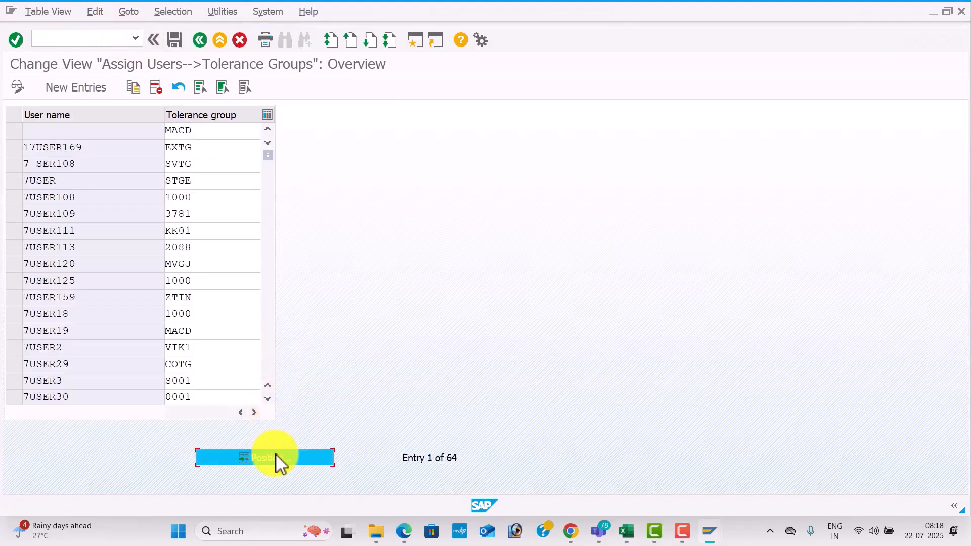
pyautogui.write('FIUSER42')
pyautogui.press('Down')
pyautogui.press('Tab')
pyautogui.press('Return')
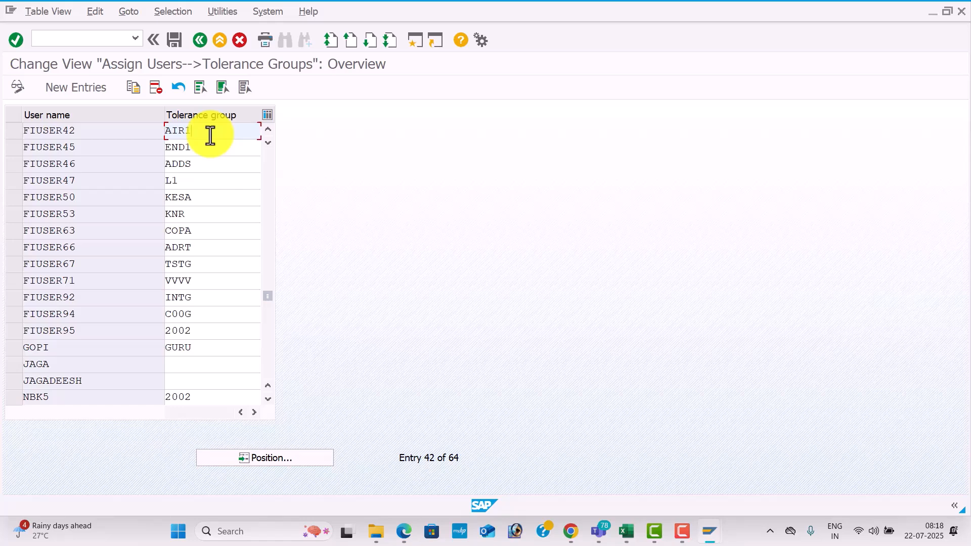
# Set FIUSER42's tolerance group to TES1 and save it under the customizing request GLOBAL SETTINGS FOR TES1.
pyautogui.press('BackSpace')
pyautogui.press('BackSpace')
pyautogui.press('BackSpace')
pyautogui.press('BackSpace')
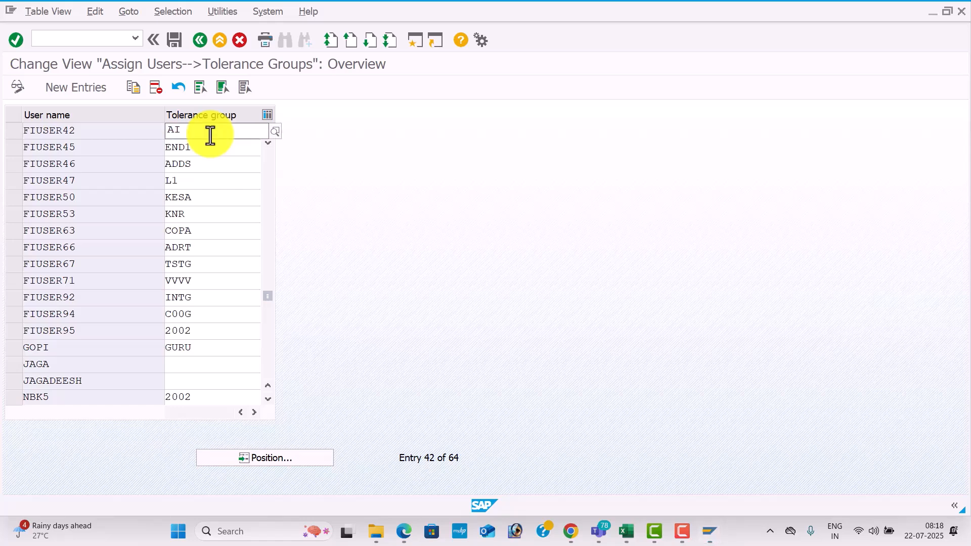
pyautogui.write('TES1')
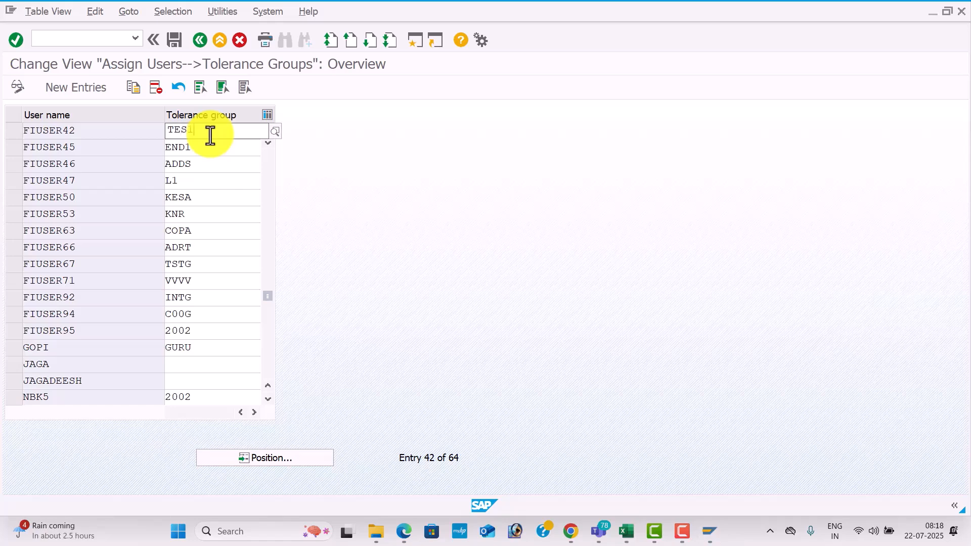
pyautogui.click(218, 162)
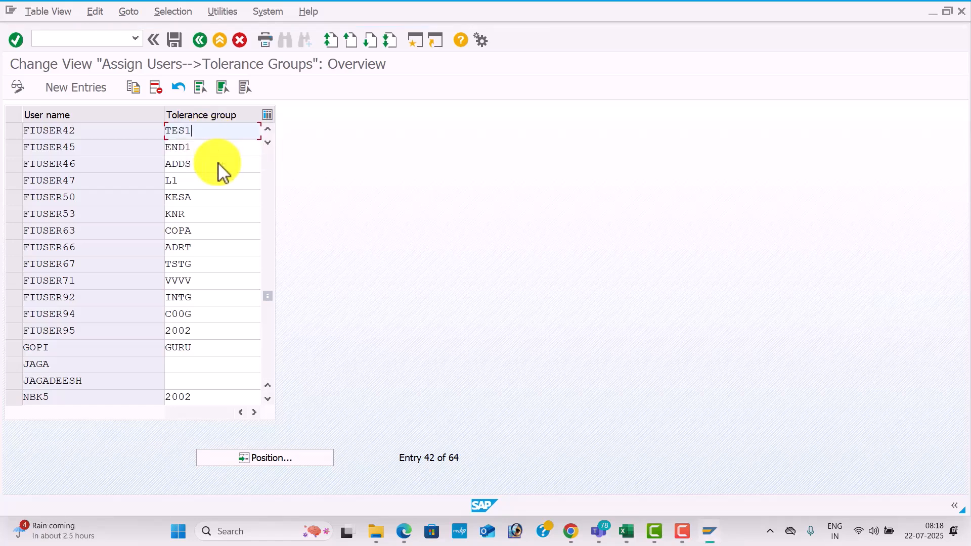
pyautogui.click(175, 41)
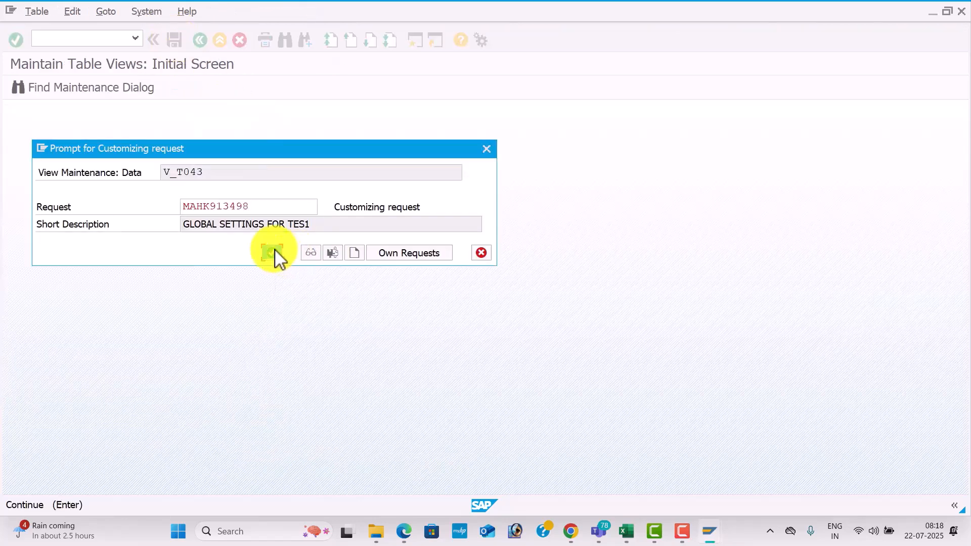
pyautogui.click(273, 253)
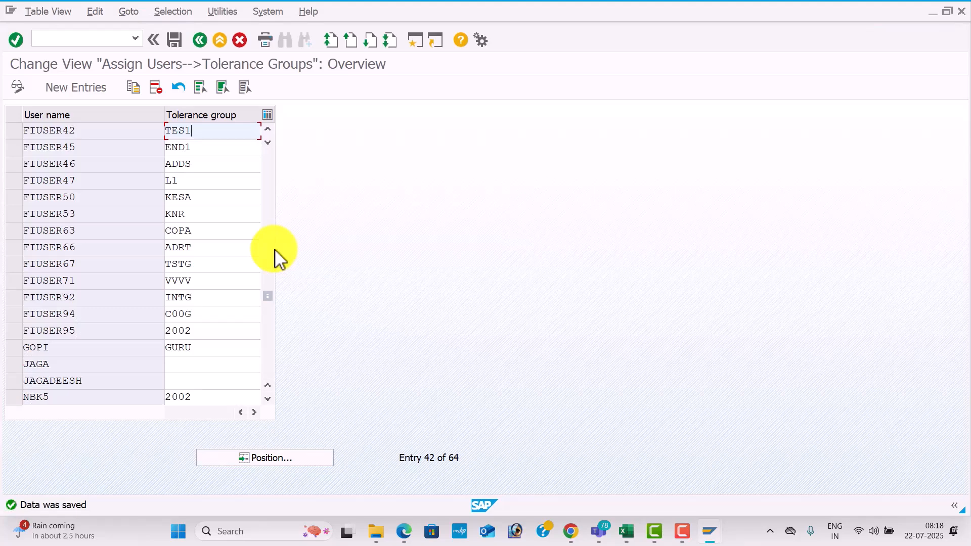
# Look up the code for global parameters in the Excel workbook, and run transaction OBY6 back in SAP.
pyautogui.hotkey('alt', 'Tab')
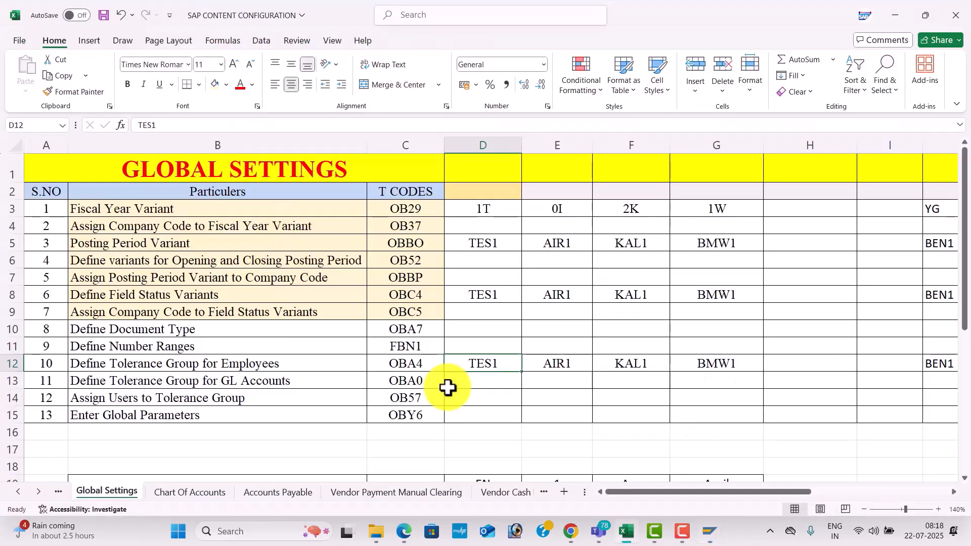
pyautogui.click(403, 415)
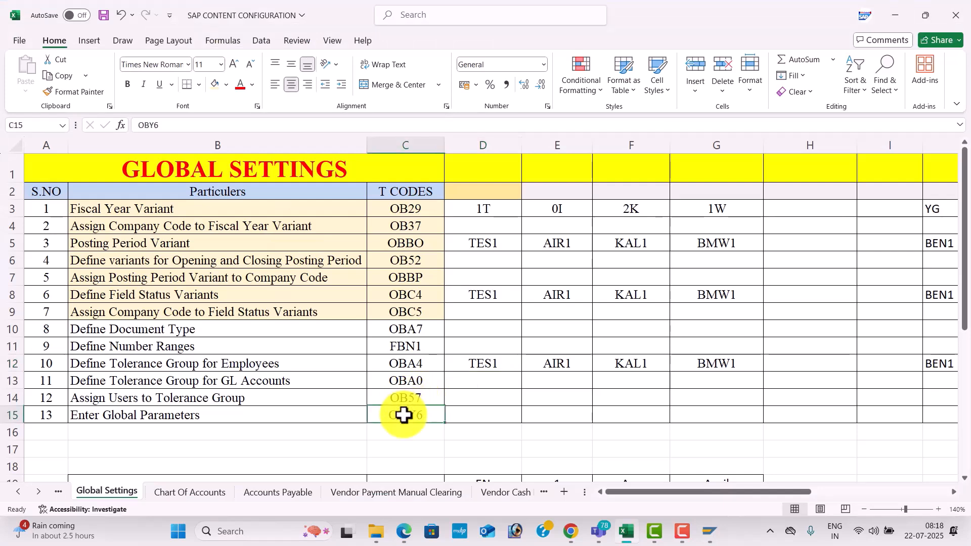
pyautogui.hotkey('alt', 'Tab')
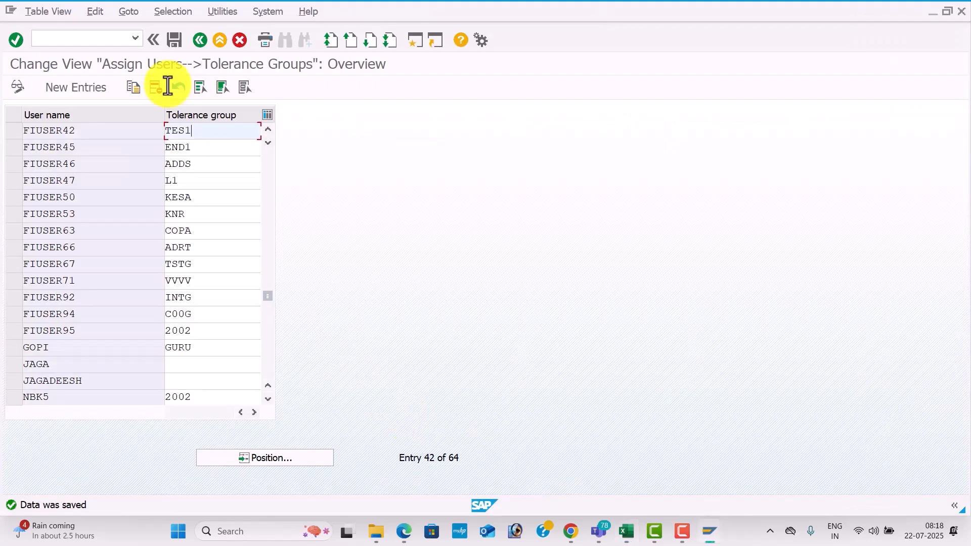
pyautogui.click(94, 39)
pyautogui.write('/')
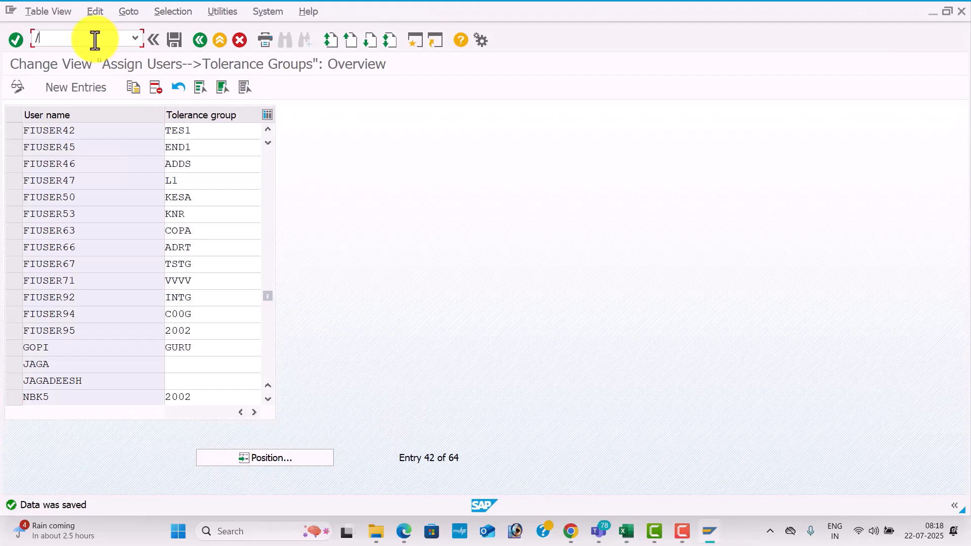
pyautogui.write('NOBY6')
pyautogui.press('Return')
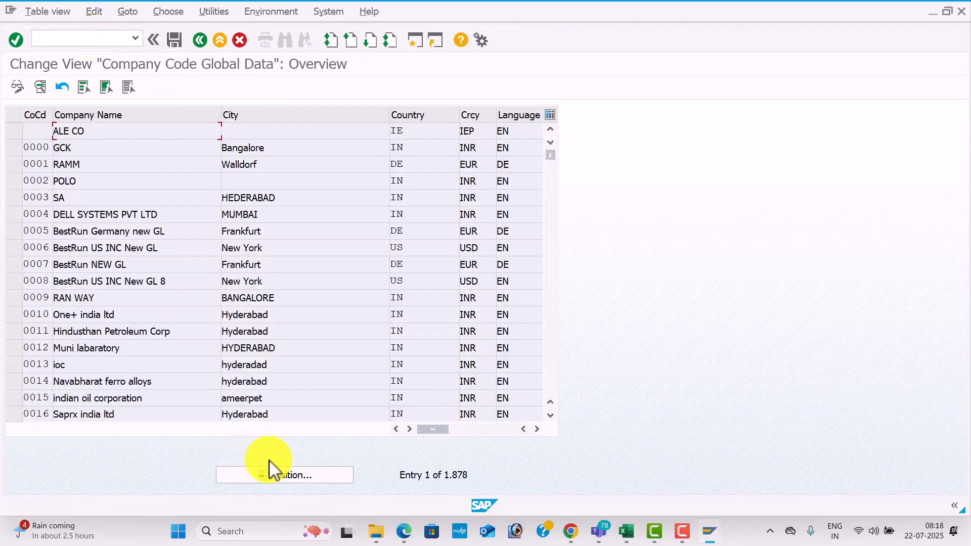
# Position the company code list on TES1 and open the global data details of TESLA PVT LTD.
pyautogui.click(302, 477)
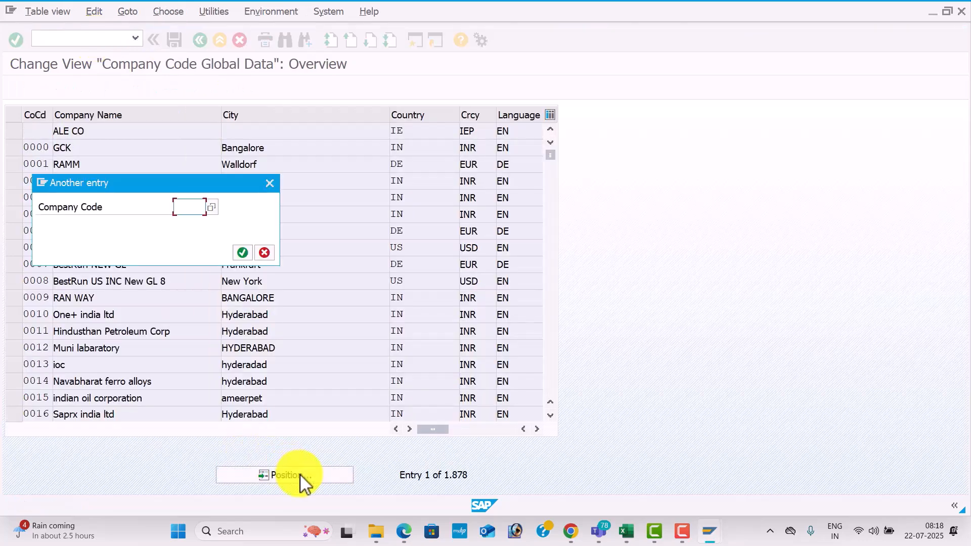
pyautogui.write('TES')
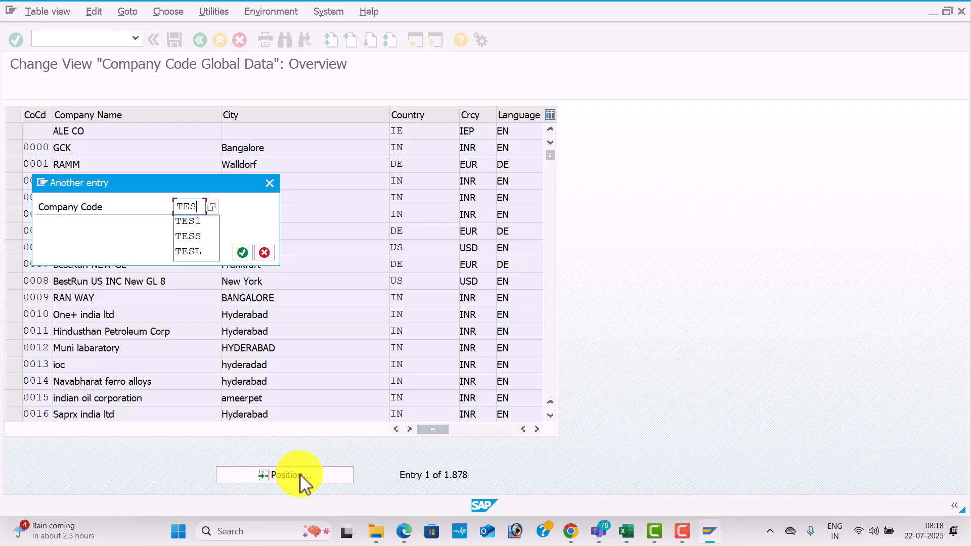
pyautogui.write('1')
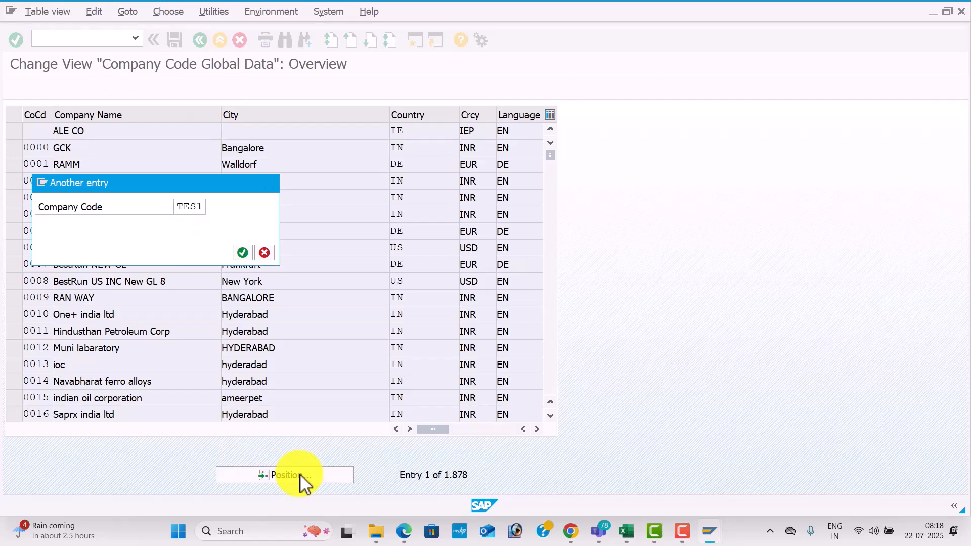
pyautogui.press('Return')
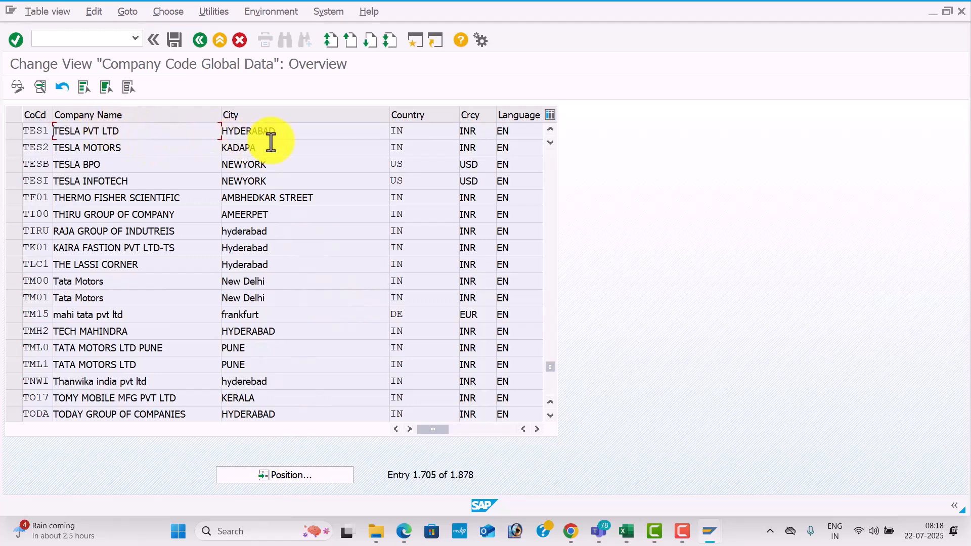
pyautogui.doubleClick(305, 132)
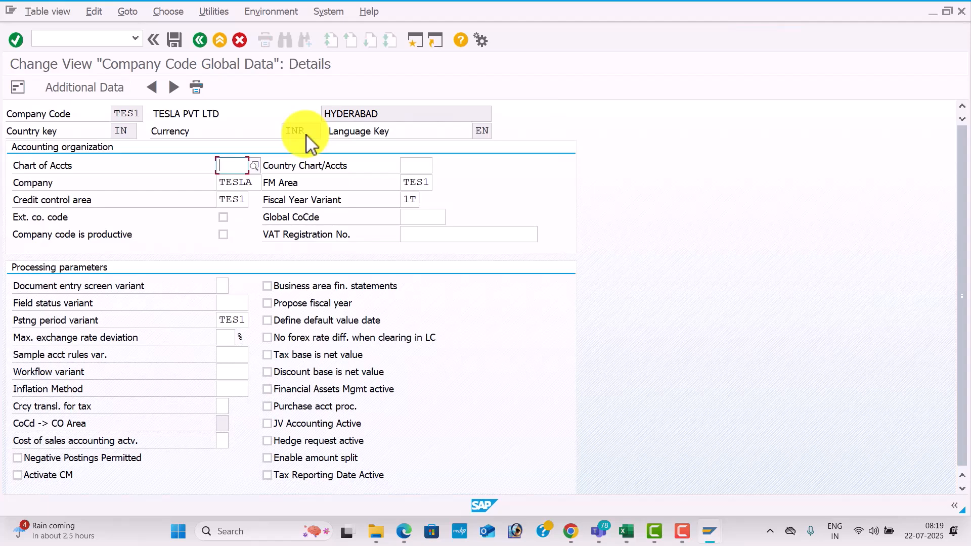
# Examine the company, credit control area, FM area, fiscal year variant and posting period variant in the TES1 global data.
pyautogui.click(234, 185)
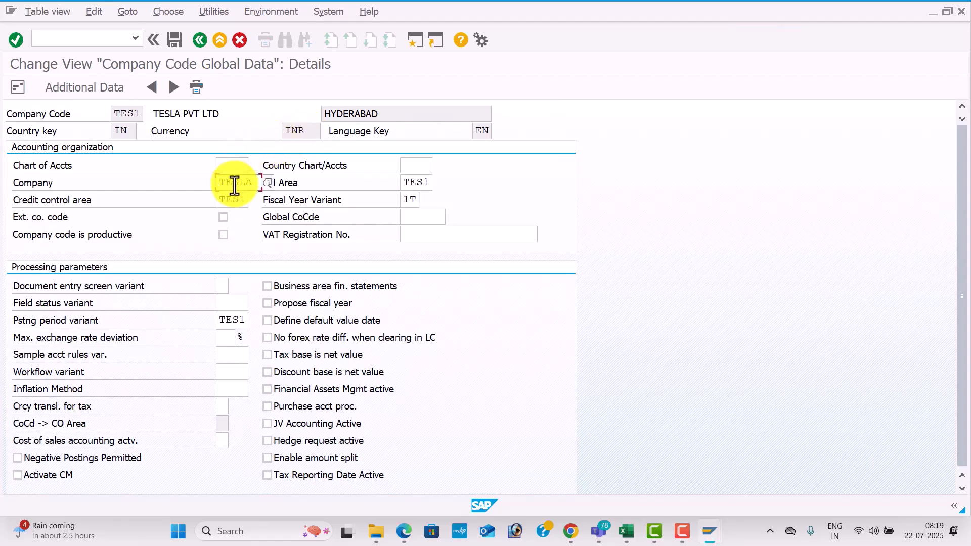
pyautogui.click(229, 202)
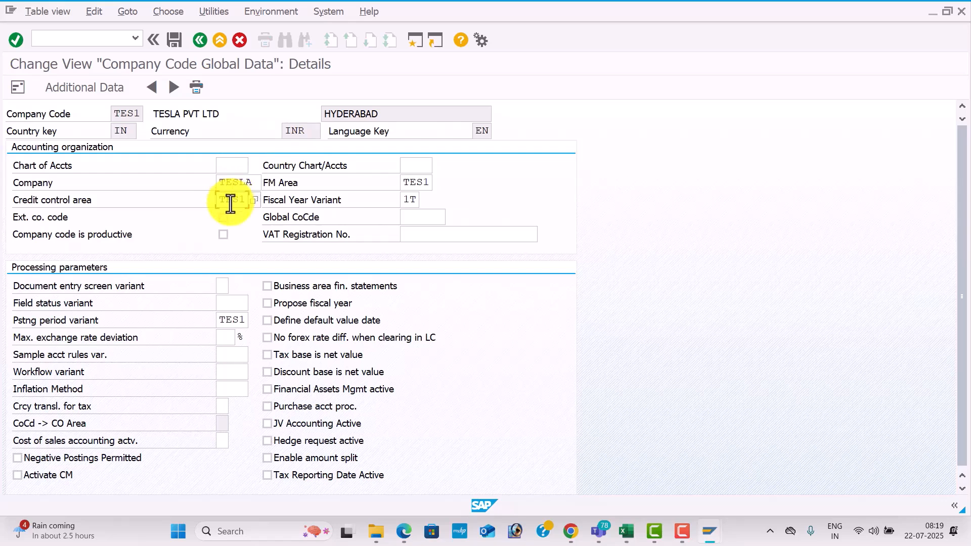
pyautogui.click(412, 181)
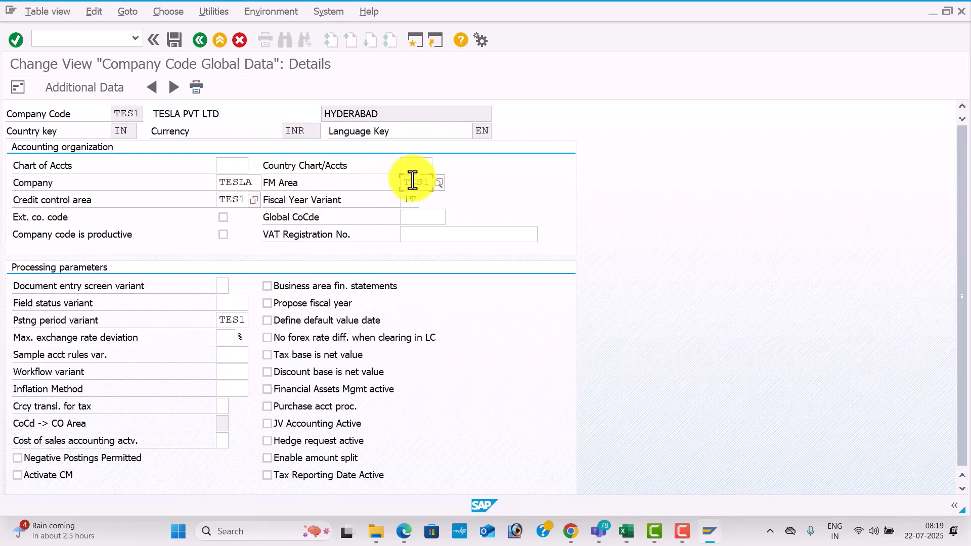
pyautogui.click(414, 202)
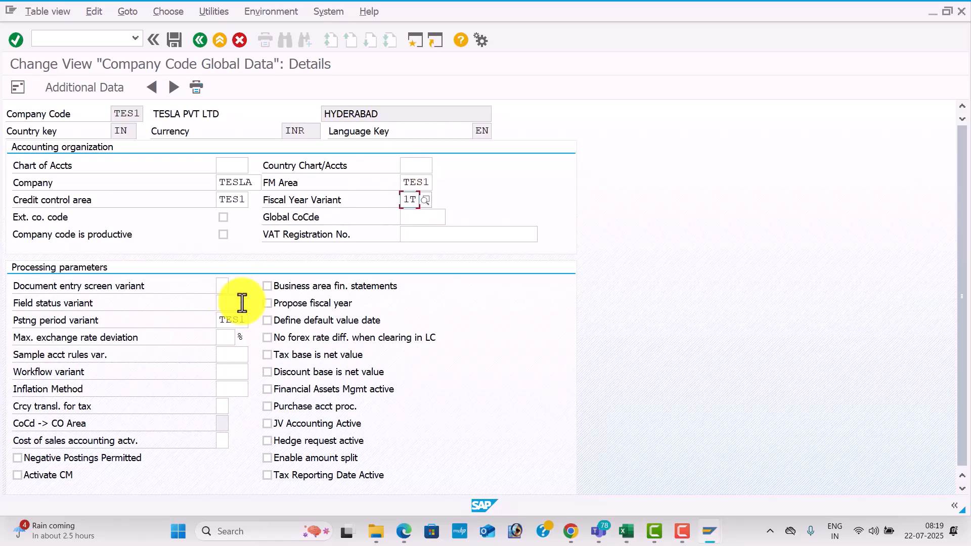
pyautogui.click(233, 322)
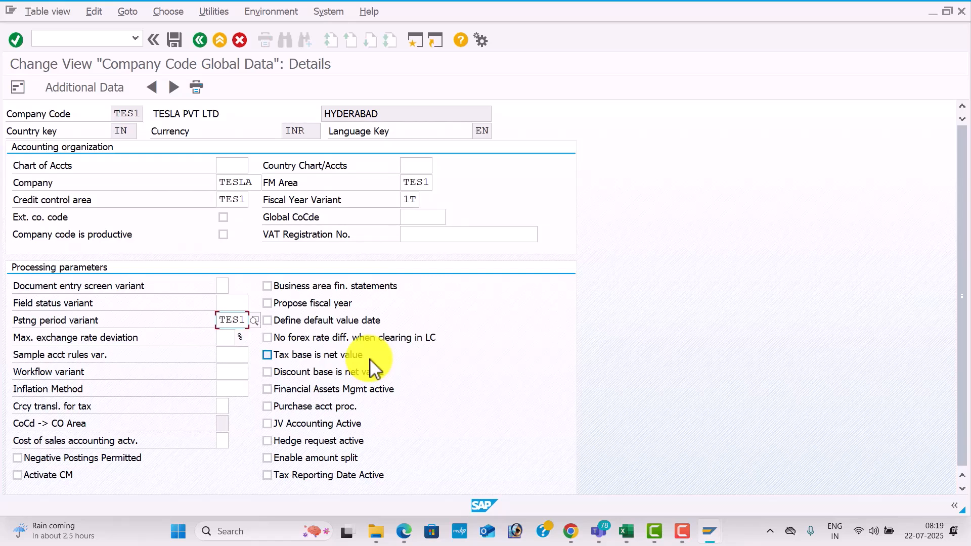
# Switch to the Excel workbook and fill the OB52, OBA7 and OBC4 transaction code cells with dark orange.
pyautogui.hotkey('alt', 'Tab')
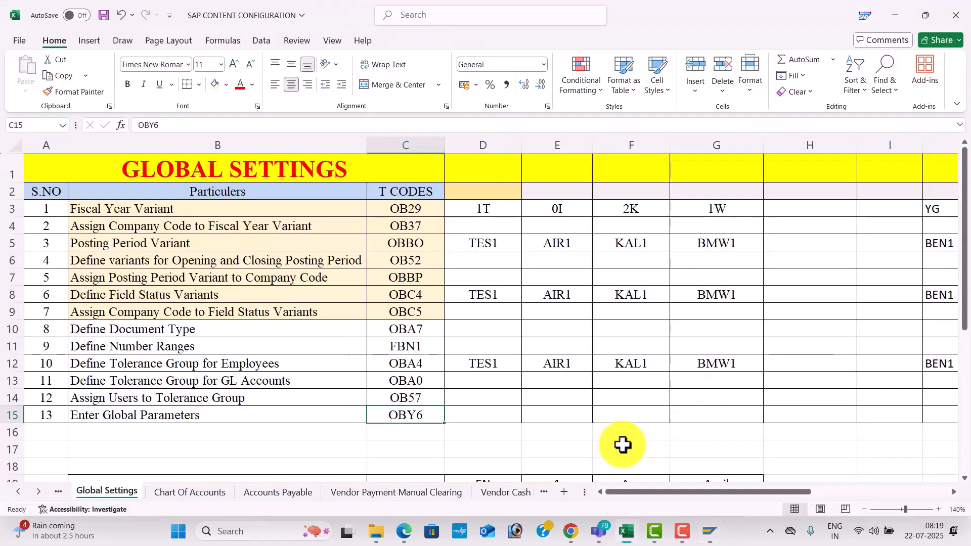
pyautogui.click(547, 445)
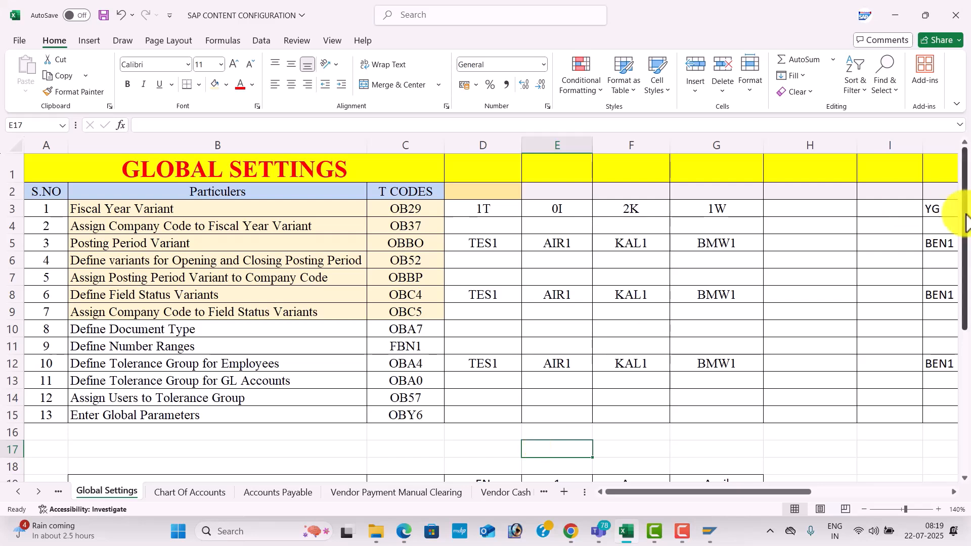
pyautogui.click(405, 259)
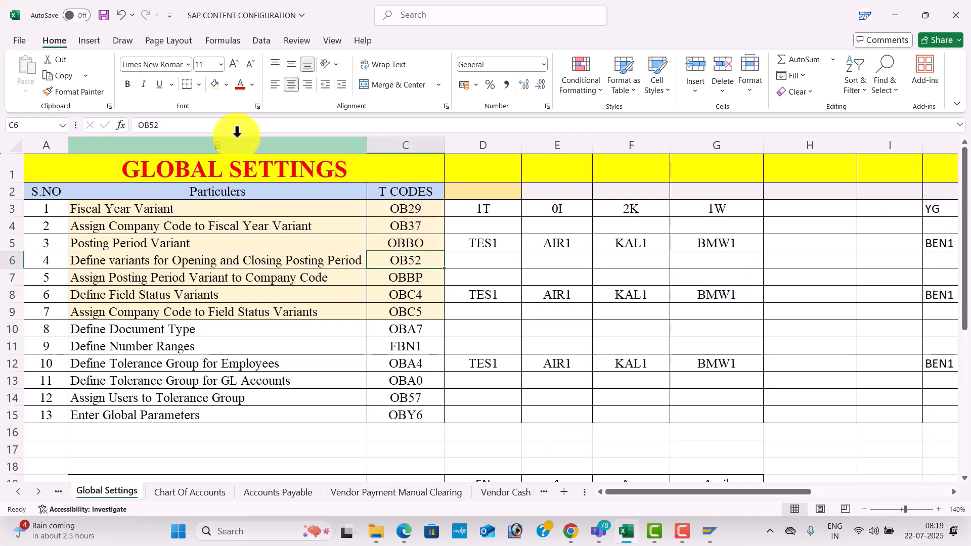
pyautogui.click(227, 84)
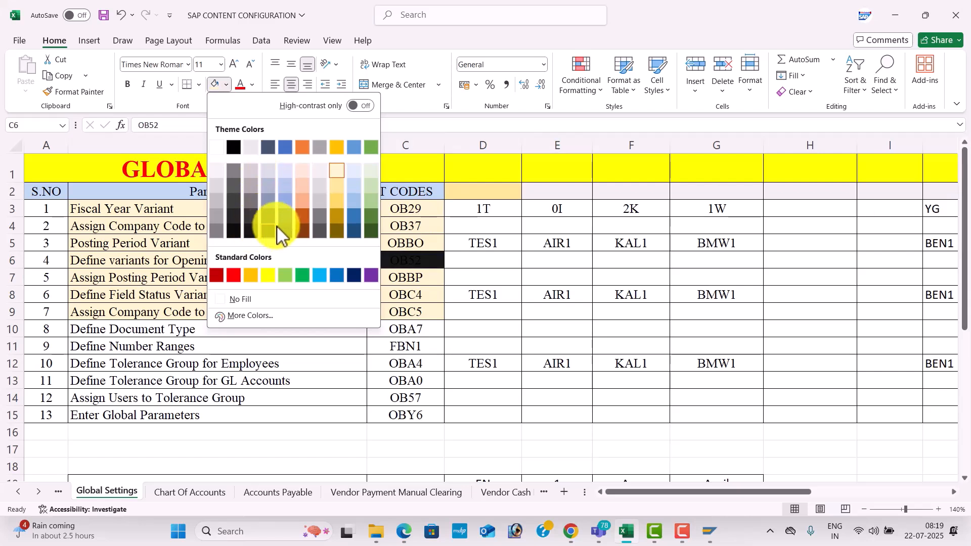
pyautogui.click(302, 214)
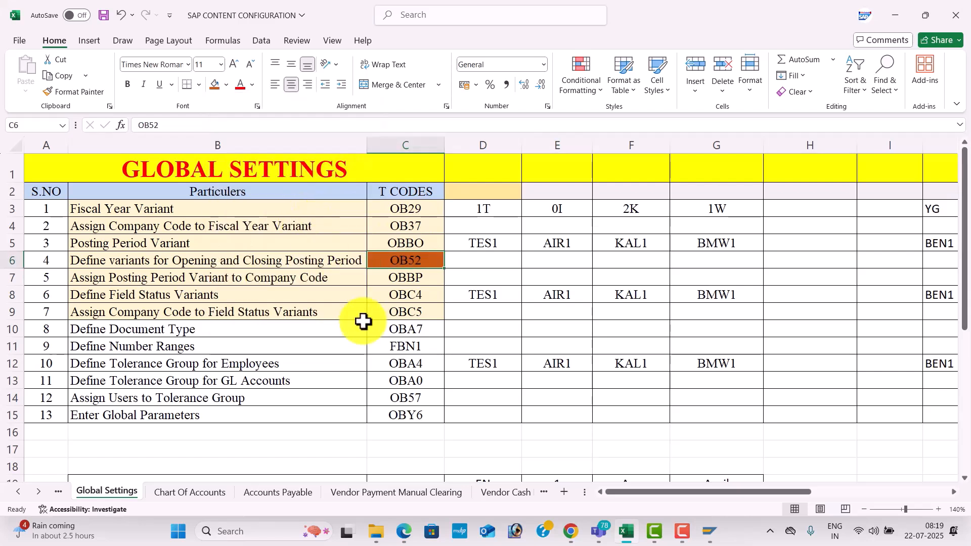
pyautogui.click(422, 333)
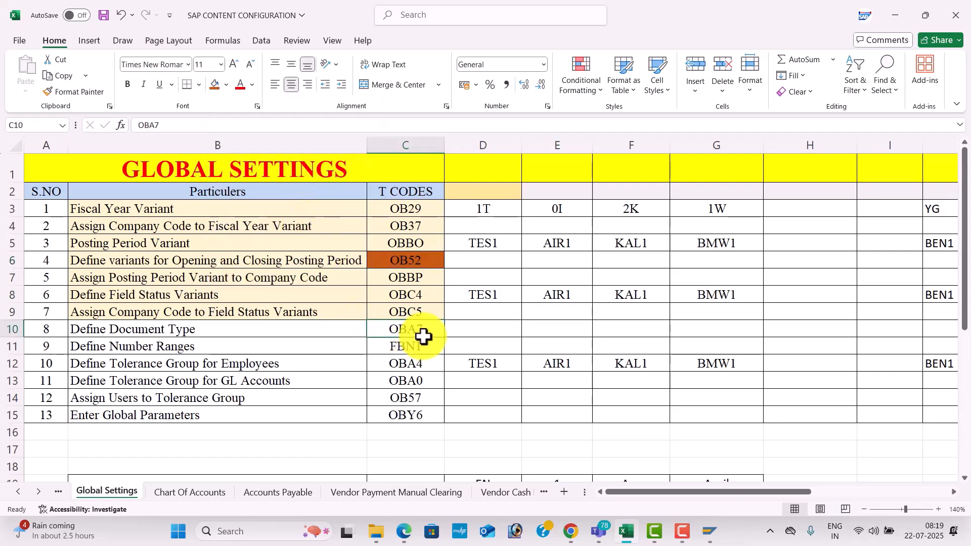
pyautogui.click(216, 87)
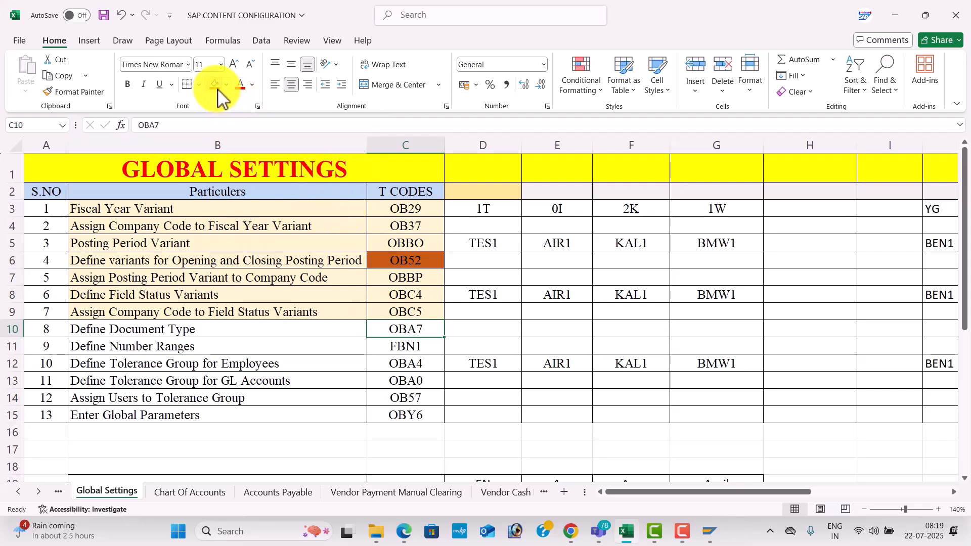
pyautogui.click(397, 292)
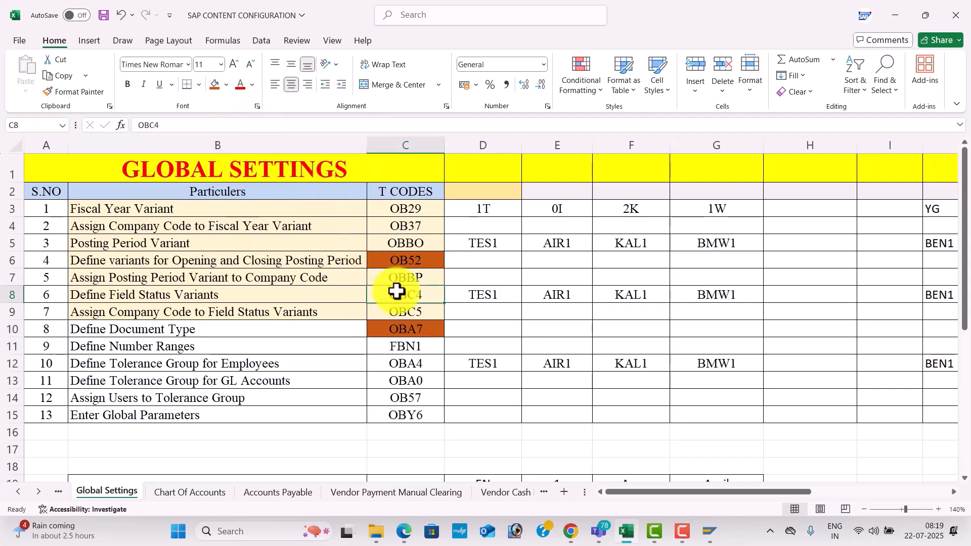
pyautogui.click(214, 86)
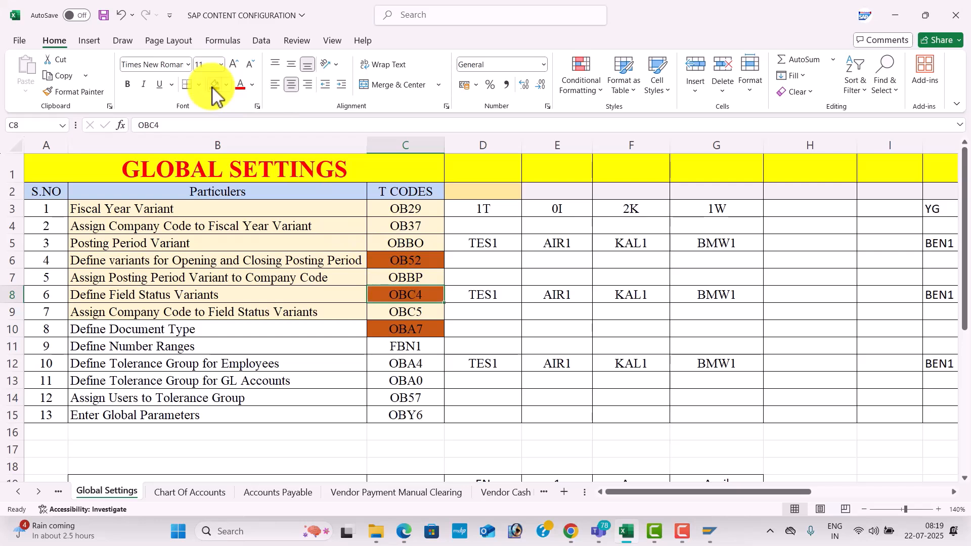
# Apply the same dark orange fill to the OBA4, OB57 and OB29 transaction code cells.
pyautogui.click(415, 369)
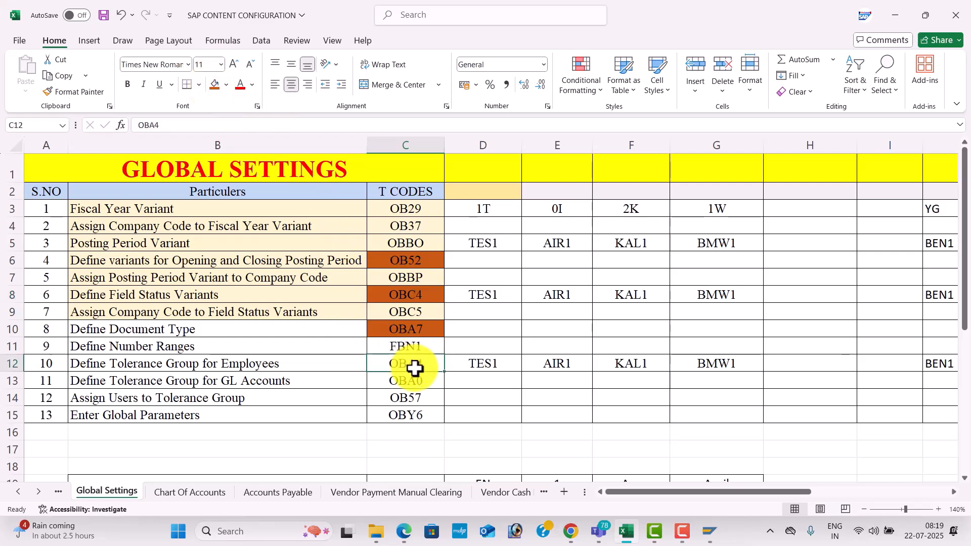
pyautogui.click(215, 90)
pyautogui.click(423, 398)
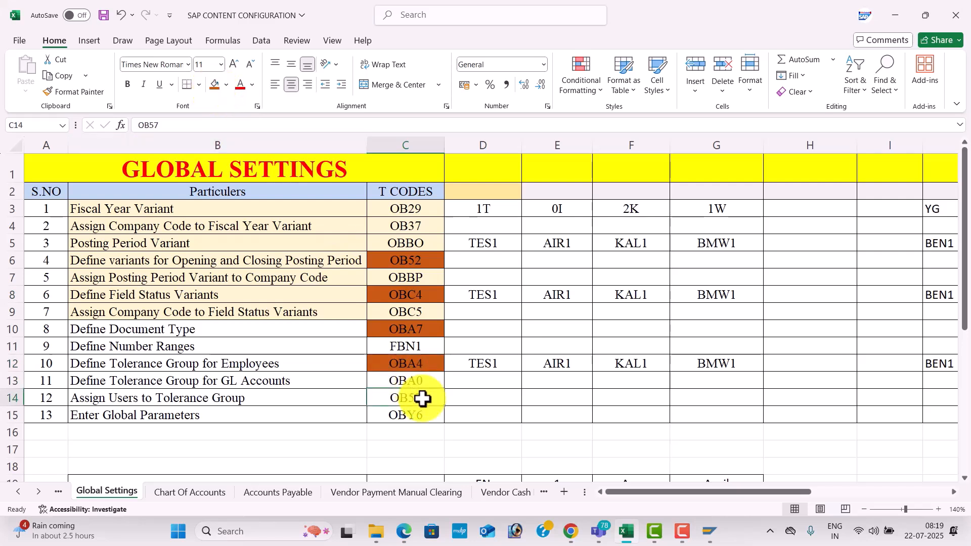
pyautogui.click(215, 89)
pyautogui.click(474, 405)
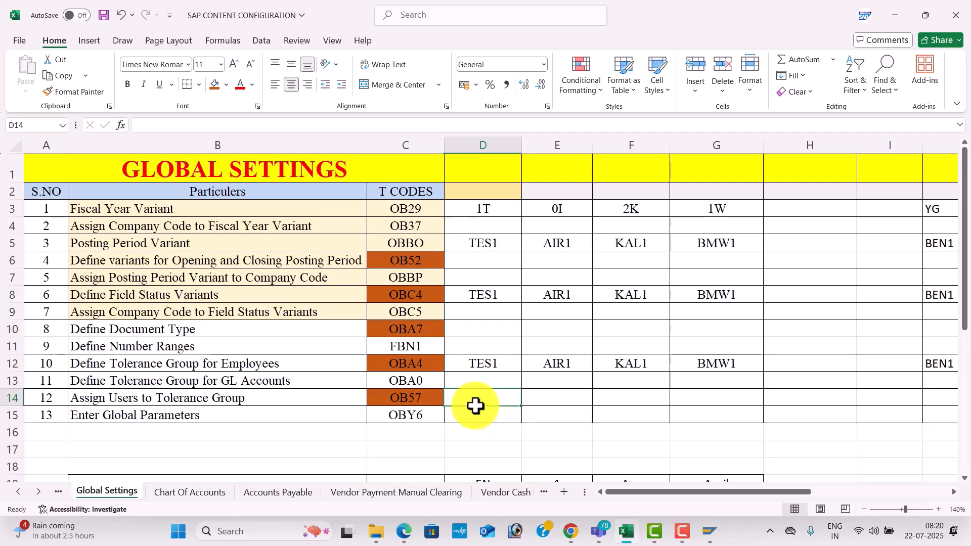
pyautogui.click(433, 208)
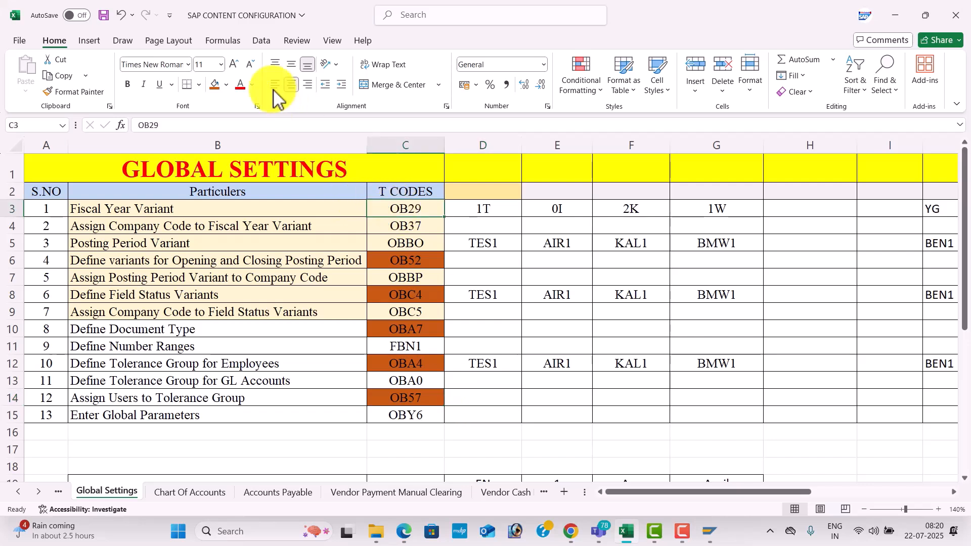
pyautogui.click(223, 90)
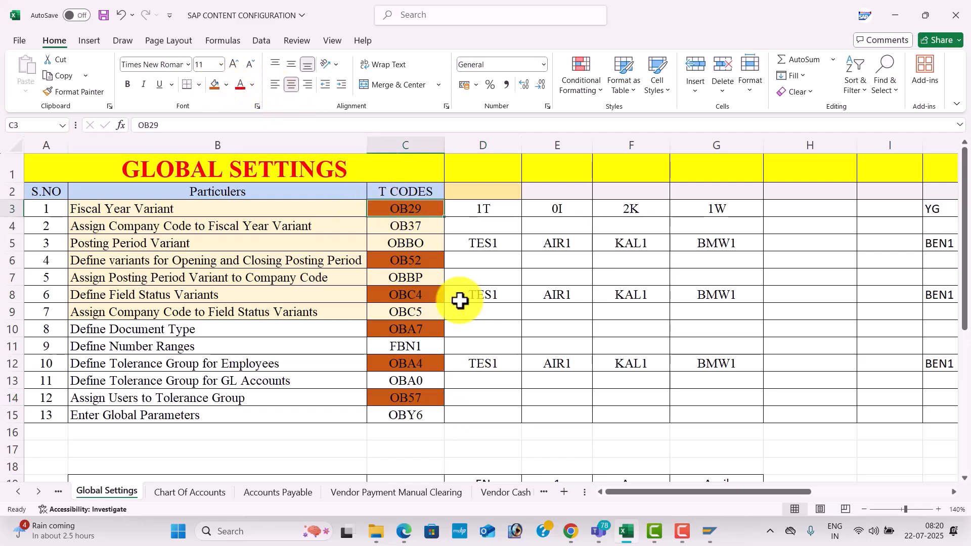
# Look up the code for employee tolerance groups in the workbook, and run transaction OBA4 back in SAP.
pyautogui.click(545, 362)
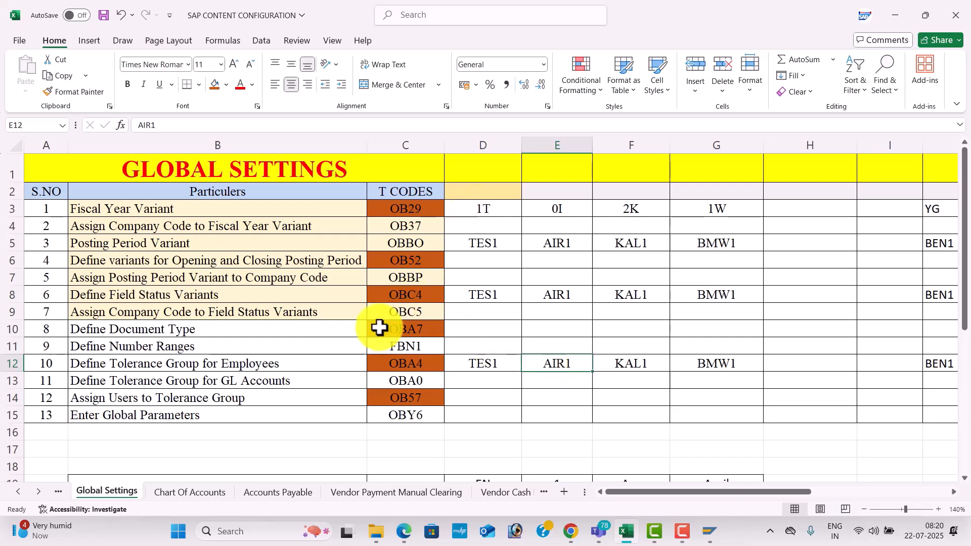
pyautogui.click(408, 364)
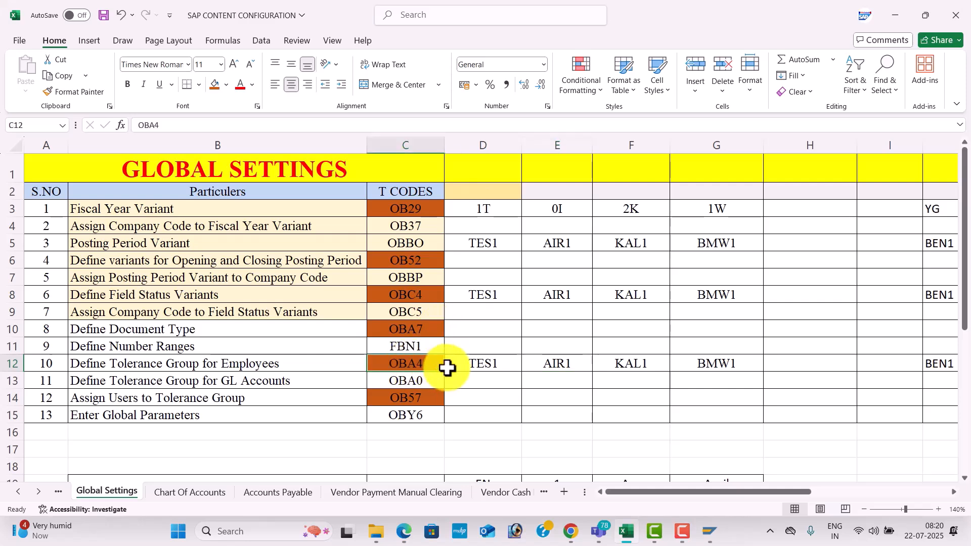
pyautogui.hotkey('alt', 'Tab')
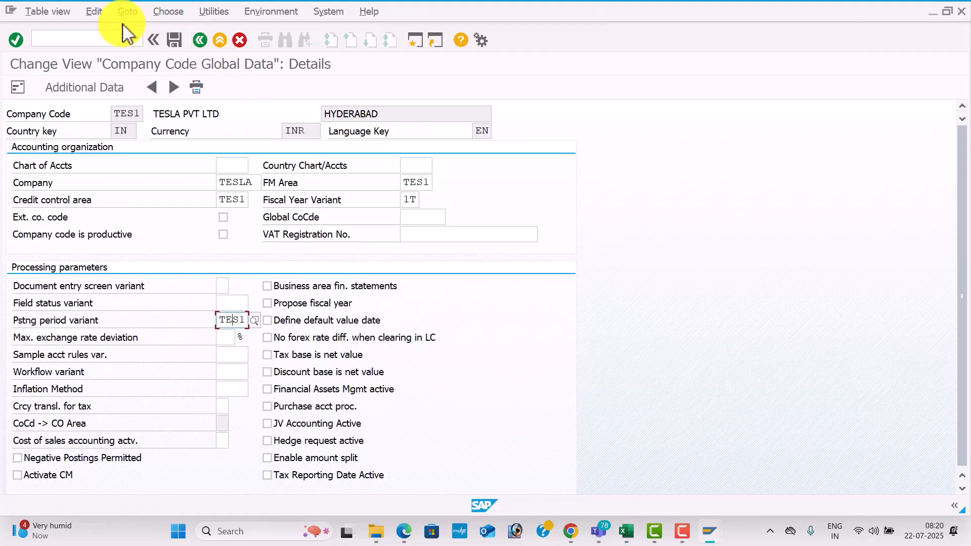
pyautogui.click(106, 41)
pyautogui.write('/NOBA4')
pyautogui.press('Return')
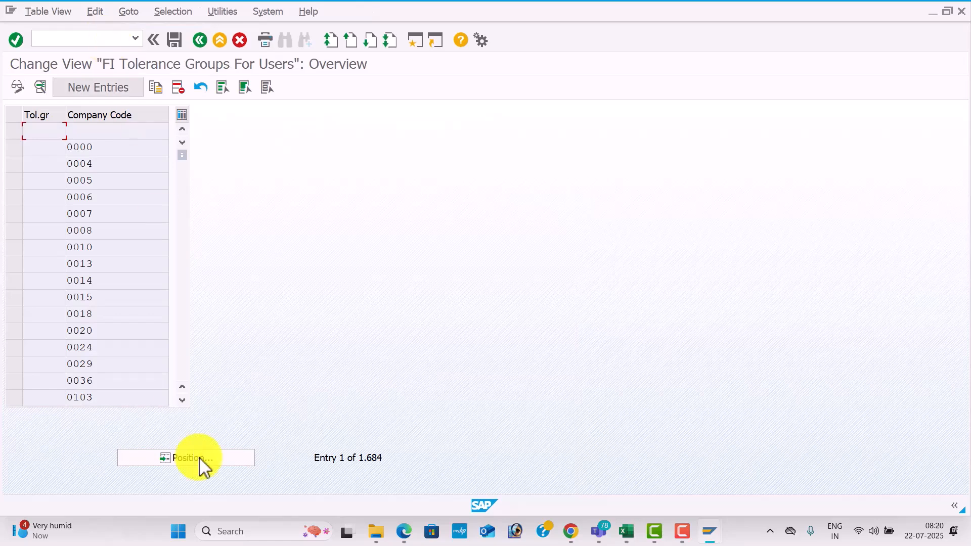
# Position the user tolerance group list on TES1 and open its details to review the limits.
pyautogui.click(207, 464)
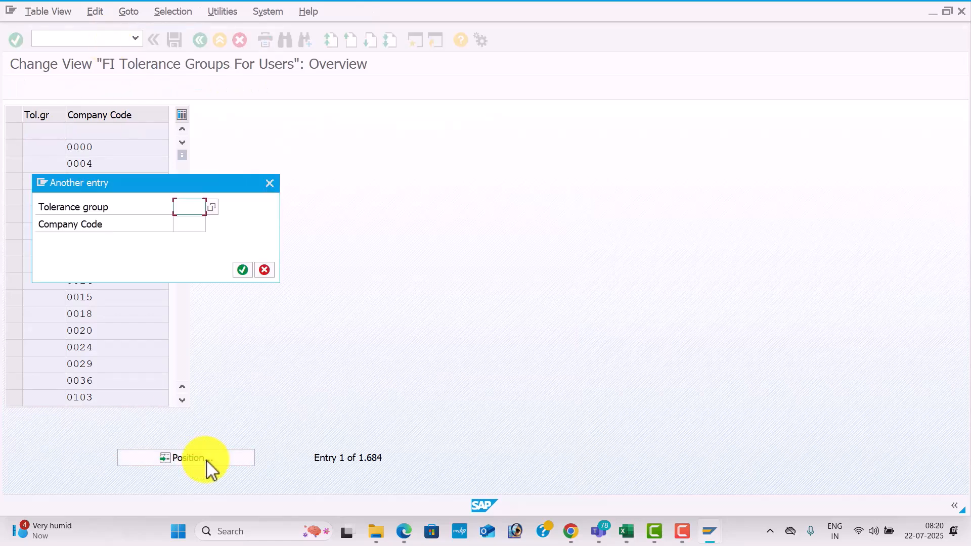
pyautogui.write('TE')
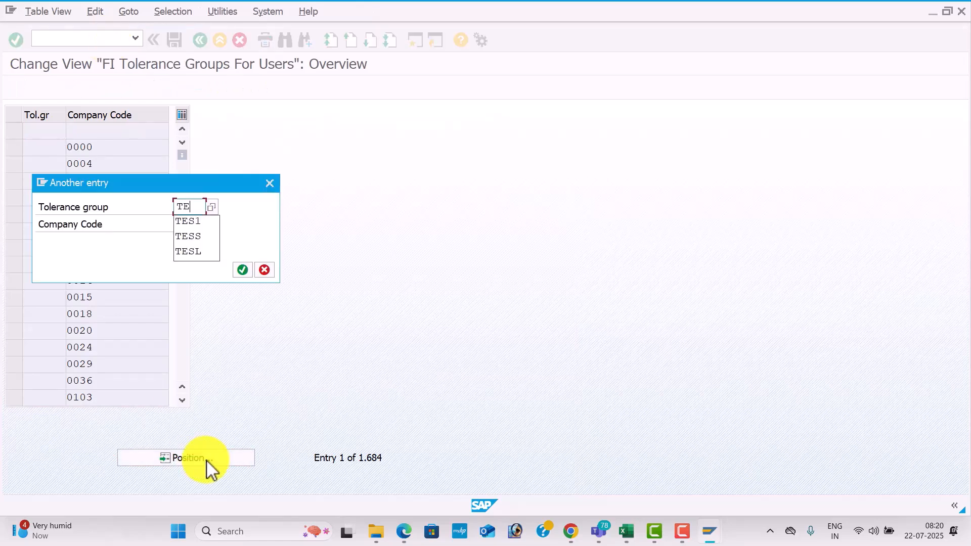
pyautogui.write('S1')
pyautogui.press('Return')
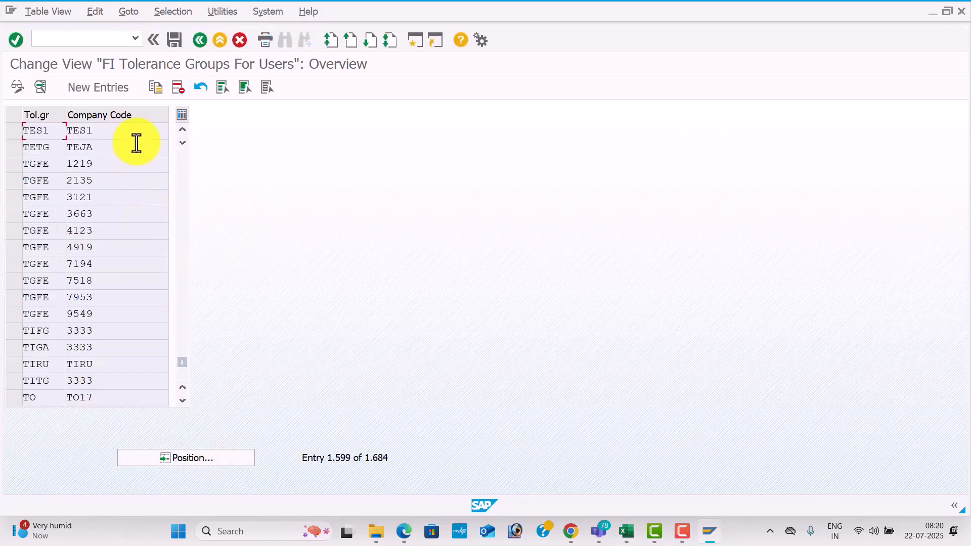
pyautogui.doubleClick(137, 136)
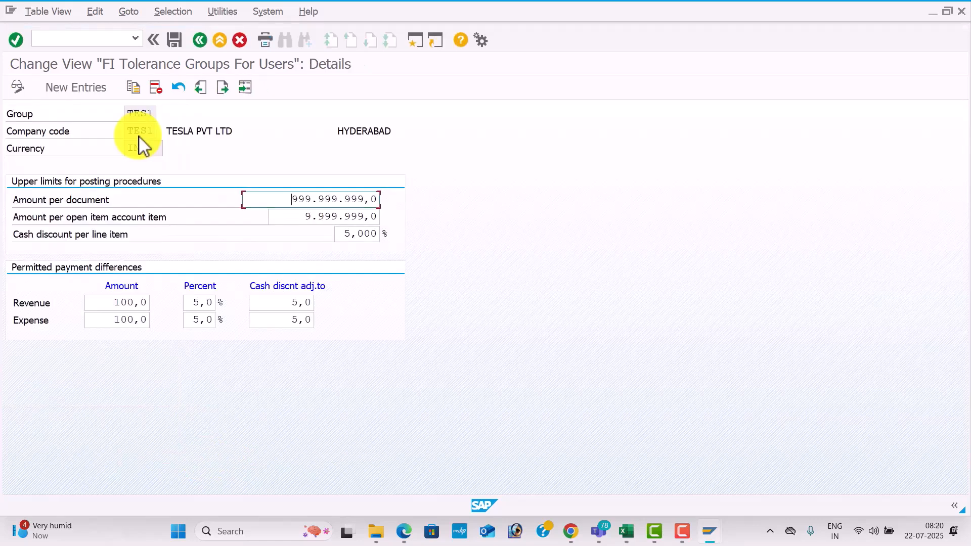
# Check the code for G/L account tolerance groups in the Excel workbook, and run transaction OBA0 in SAP.
pyautogui.click(83, 39)
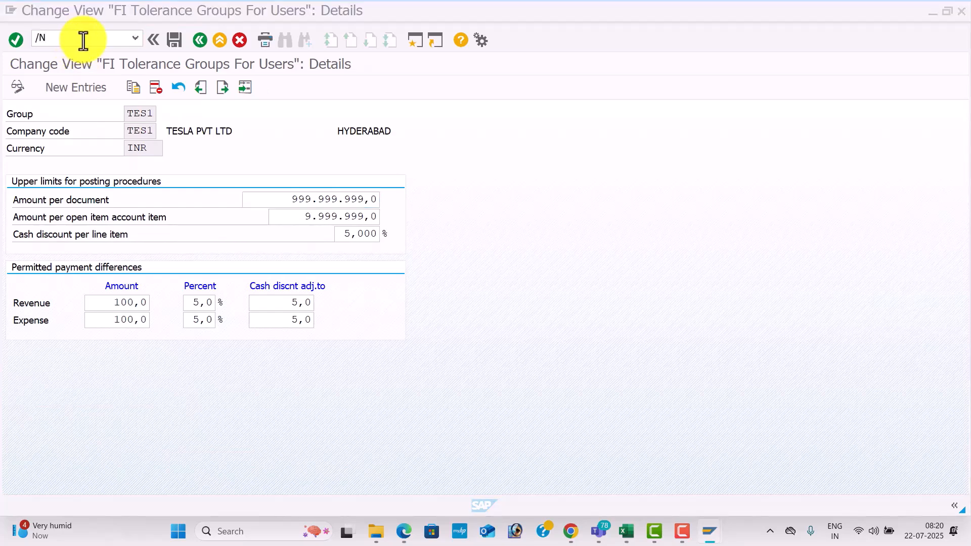
pyautogui.hotkey('alt', 'Tab')
pyautogui.hotkey('alt', 'Tab')
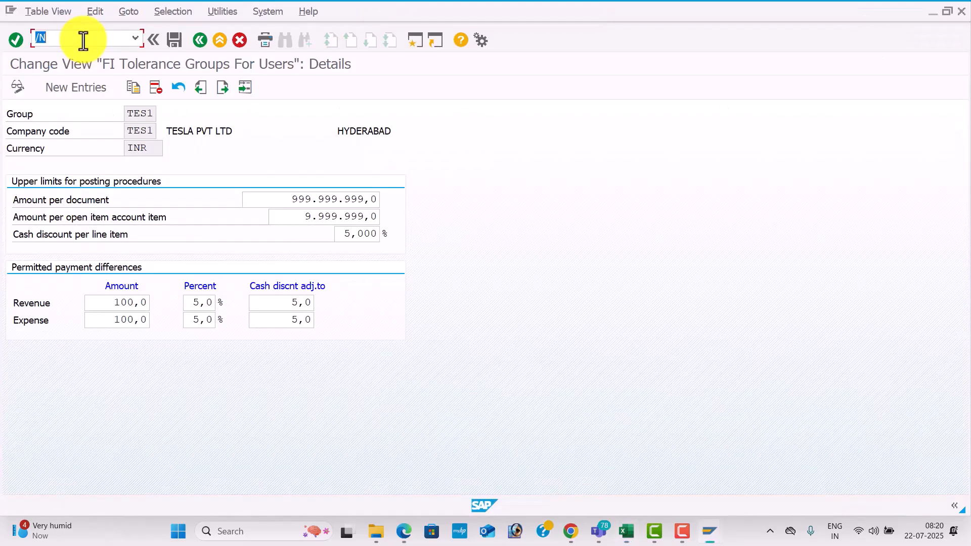
pyautogui.click(82, 39)
pyautogui.write('OBA0')
pyautogui.press('Return')
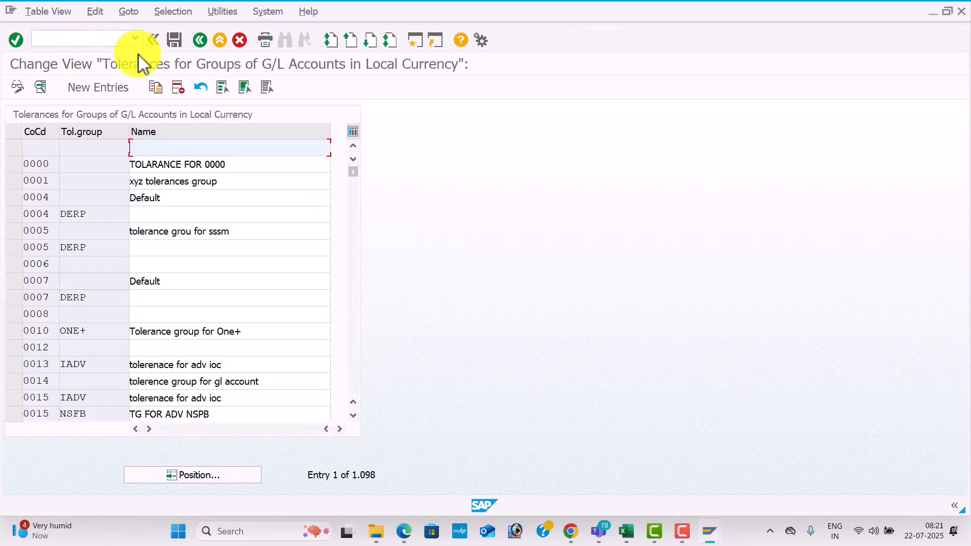
# Position the G/L account tolerance group list on company code TES1.
pyautogui.click(234, 478)
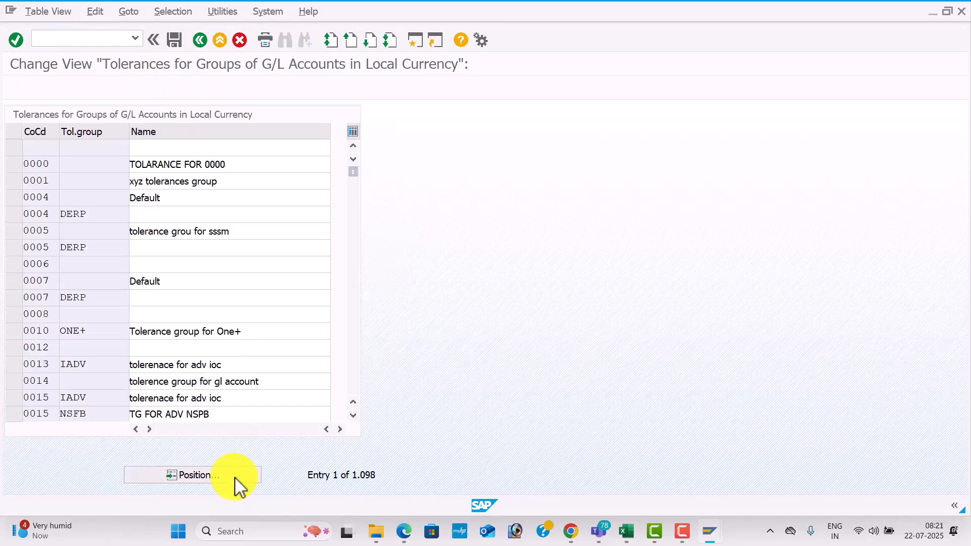
pyautogui.write('TE')
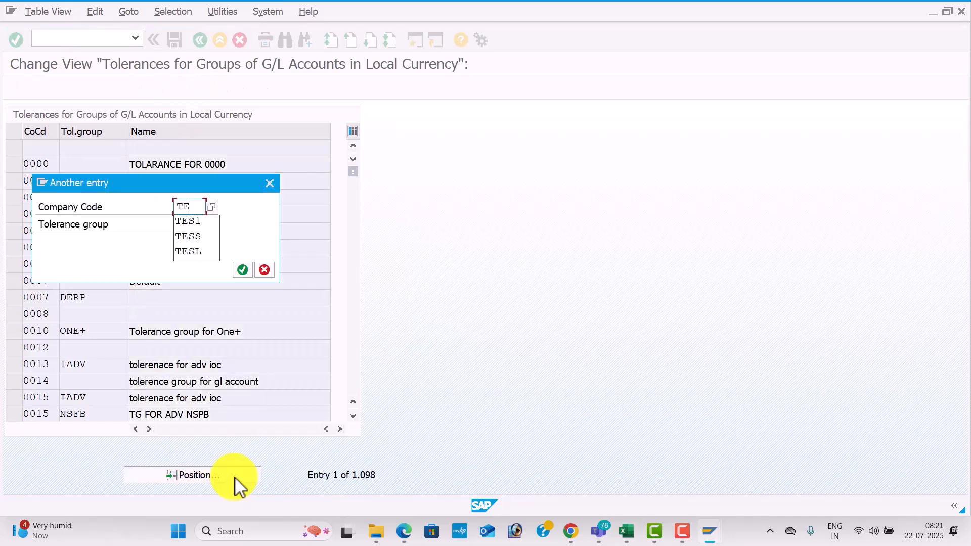
pyautogui.write('S1')
pyautogui.press('Return')
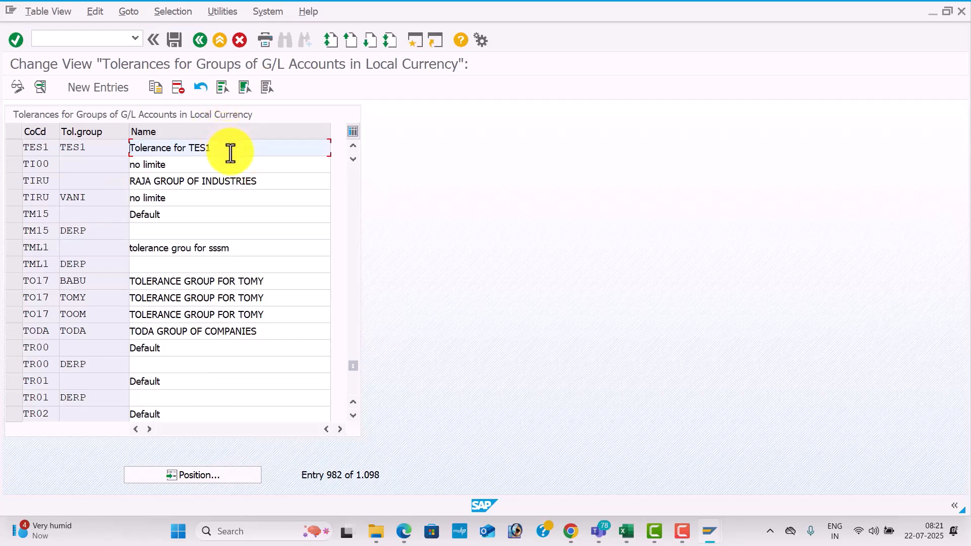
# Check the code for assigning users to tolerance groups in the Excel workbook, and run transaction OB57 in SAP.
pyautogui.hotkey('alt', 'Tab')
pyautogui.hotkey('alt', 'Tab')
pyautogui.click(108, 41)
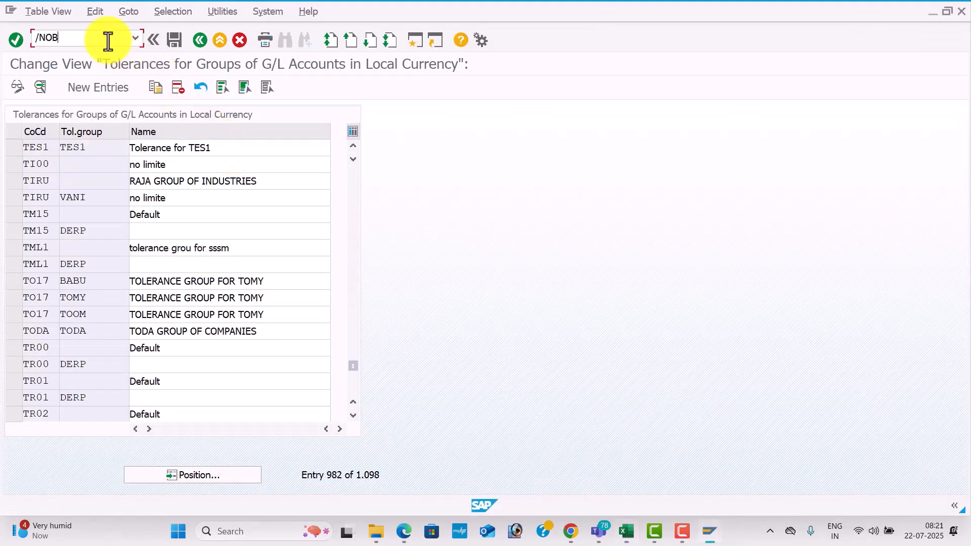
pyautogui.write('/NOB57')
pyautogui.press('Return')
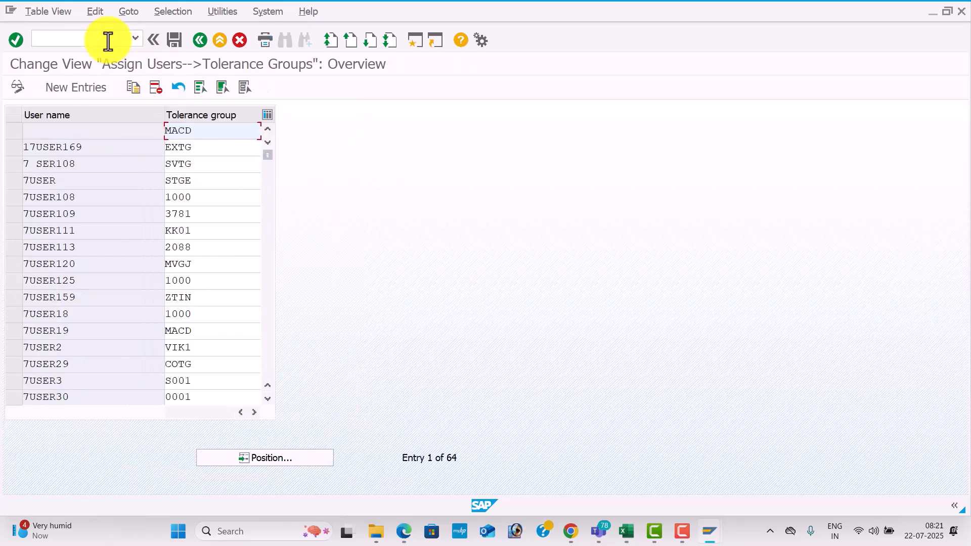
# Position the user-to-tolerance-group assignment list on user FIUSER42 to review its tolerance group.
pyautogui.click(302, 457)
pyautogui.write('F')
pyautogui.press('Down')
pyautogui.press('Return')
pyautogui.press('Return')
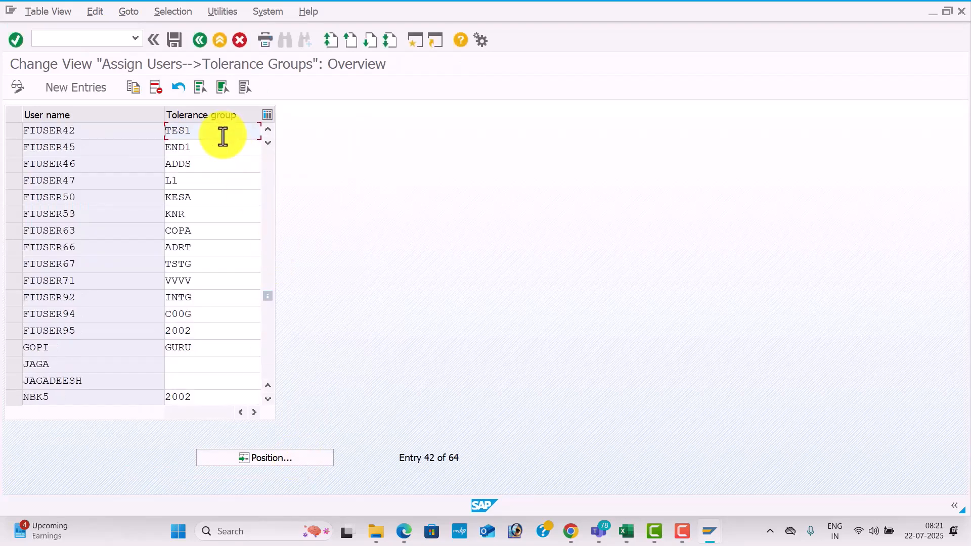
# Check the code for entering global parameters in the Excel workbook, and run transaction OBY6 in SAP.
pyautogui.click(95, 38)
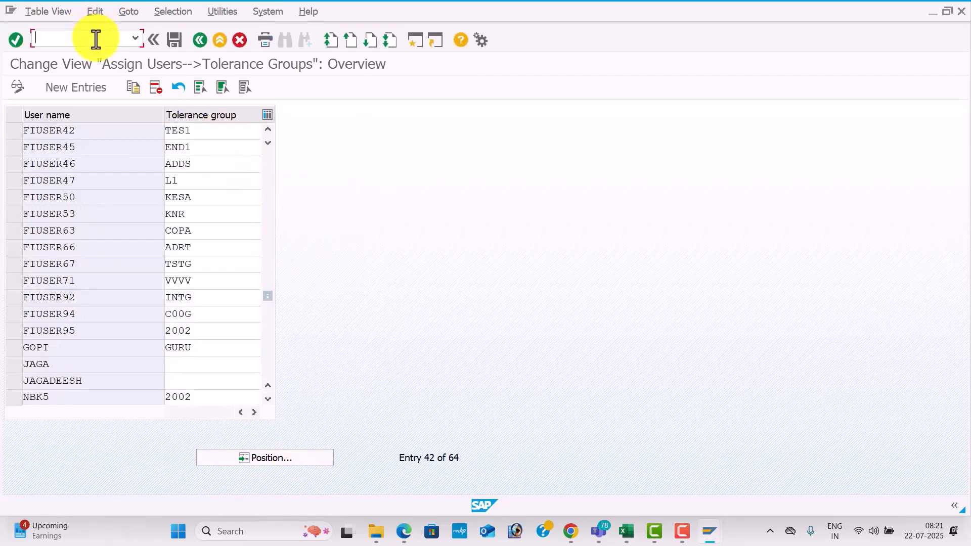
pyautogui.hotkey('alt', 'Tab')
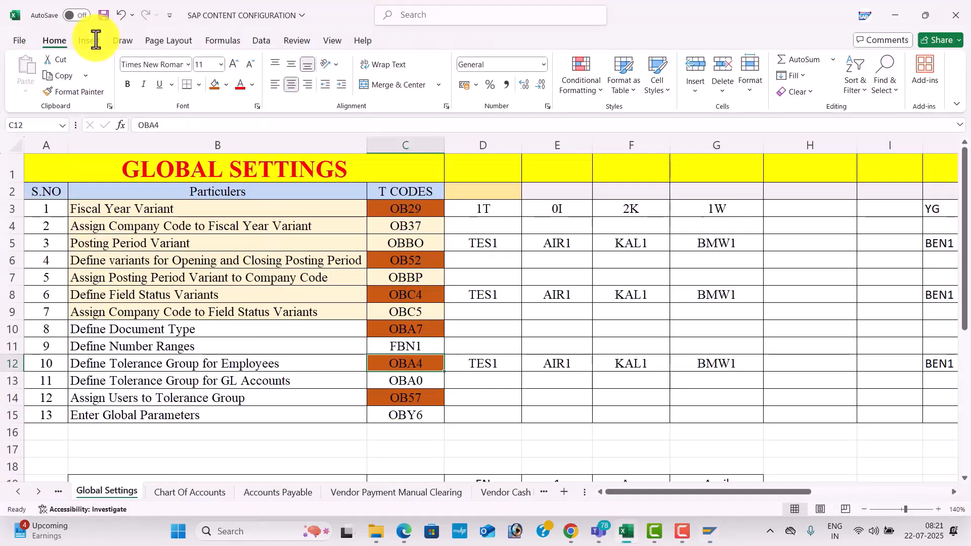
pyautogui.hotkey('alt', 'Tab')
pyautogui.click(95, 38)
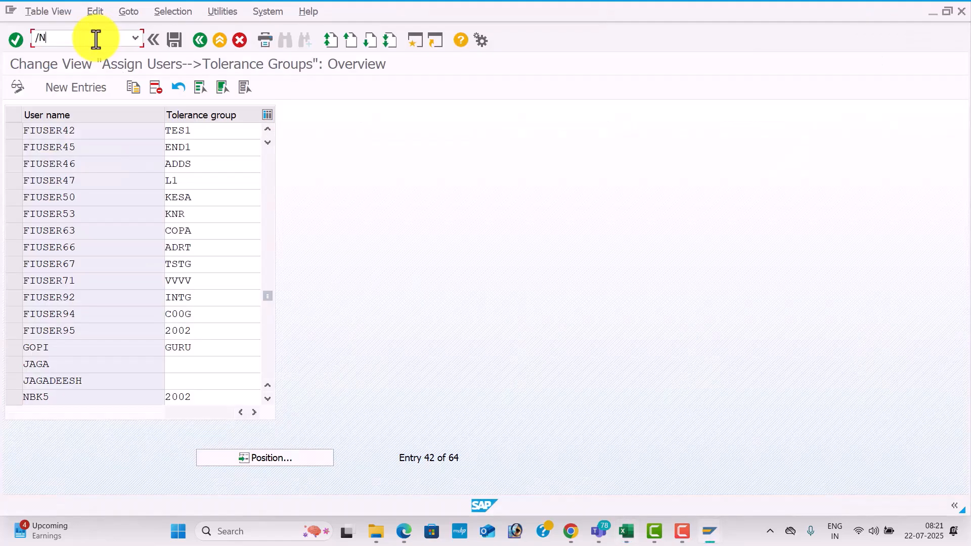
pyautogui.press('Return')
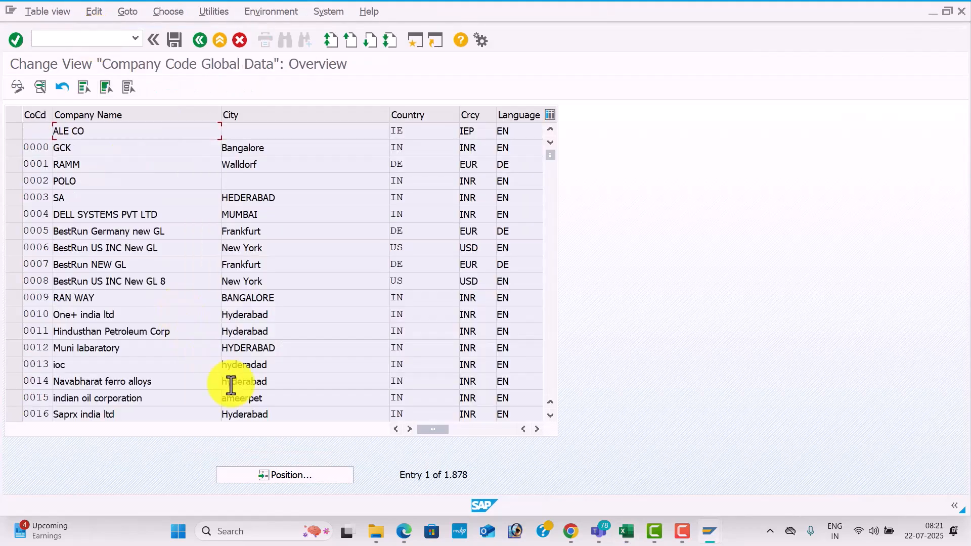
# Position the company code global data list on TES1 and open its details to review the parameters.
pyautogui.click(309, 474)
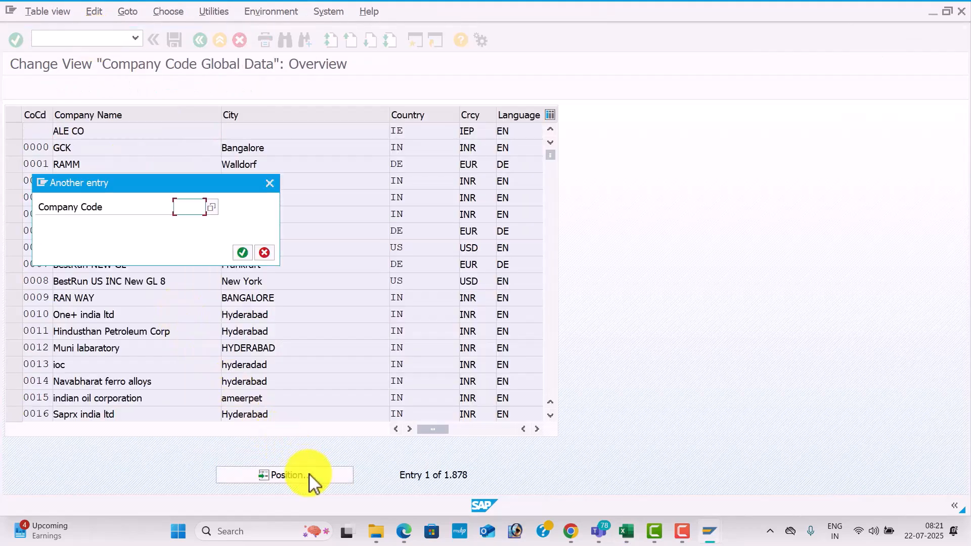
pyautogui.write('TES')
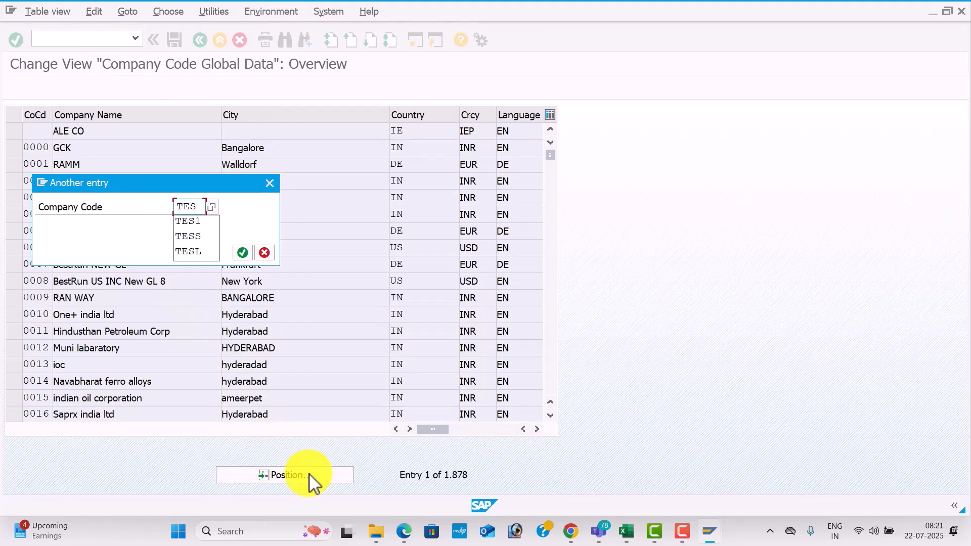
pyautogui.write('1')
pyautogui.press('Return')
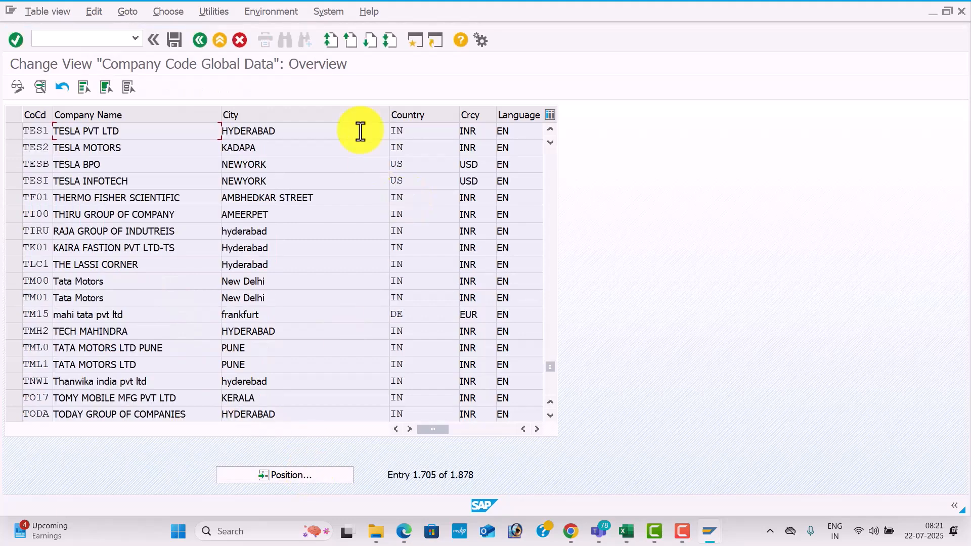
pyautogui.doubleClick(324, 130)
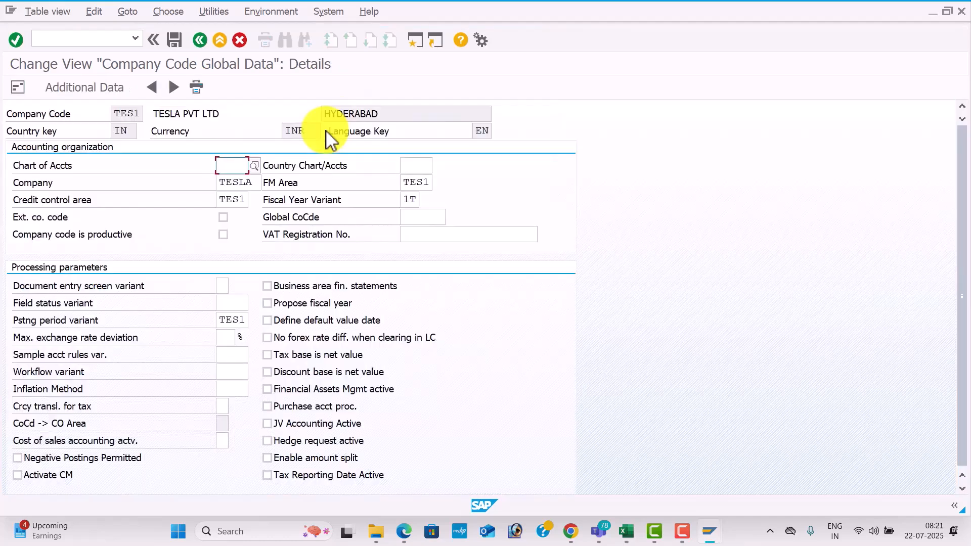
# Check the code for the fiscal year variant in the Excel workbook, and run transaction OB29 in SAP.
pyautogui.hotkey('alt', 'Tab')
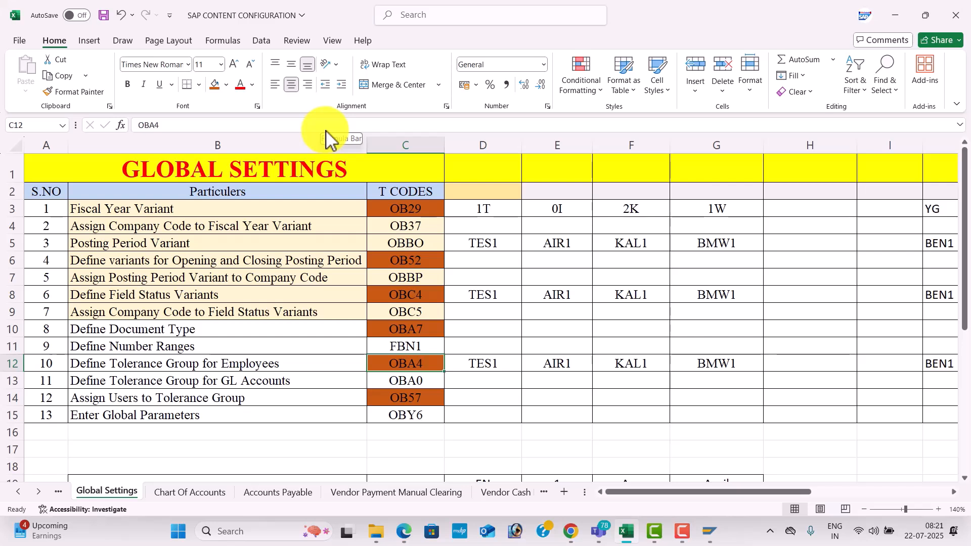
pyautogui.click(519, 247)
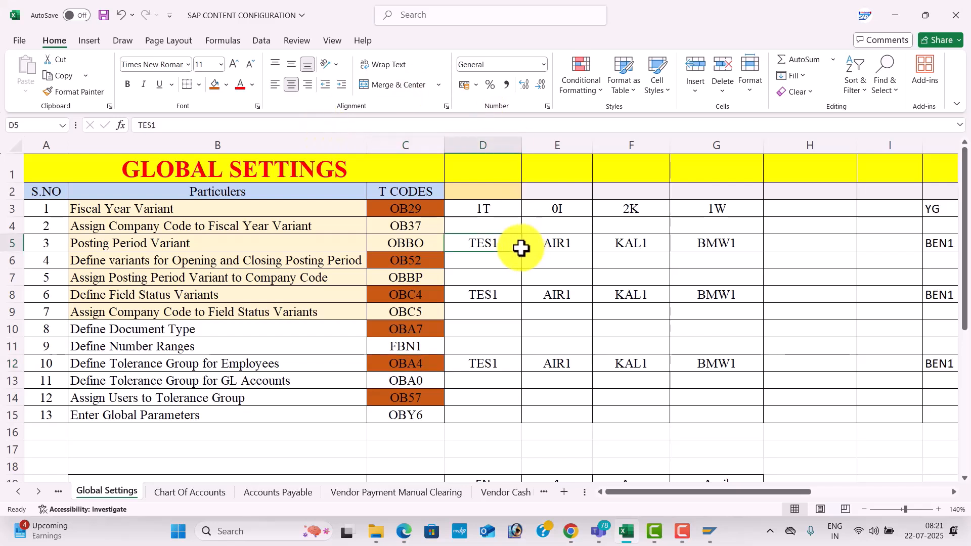
pyautogui.click(298, 218)
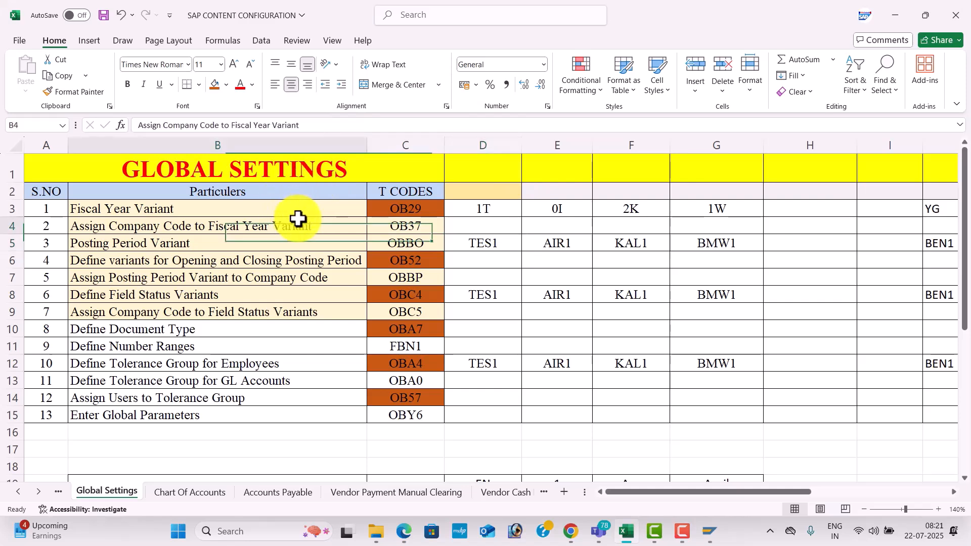
pyautogui.hotkey('alt', 'Tab')
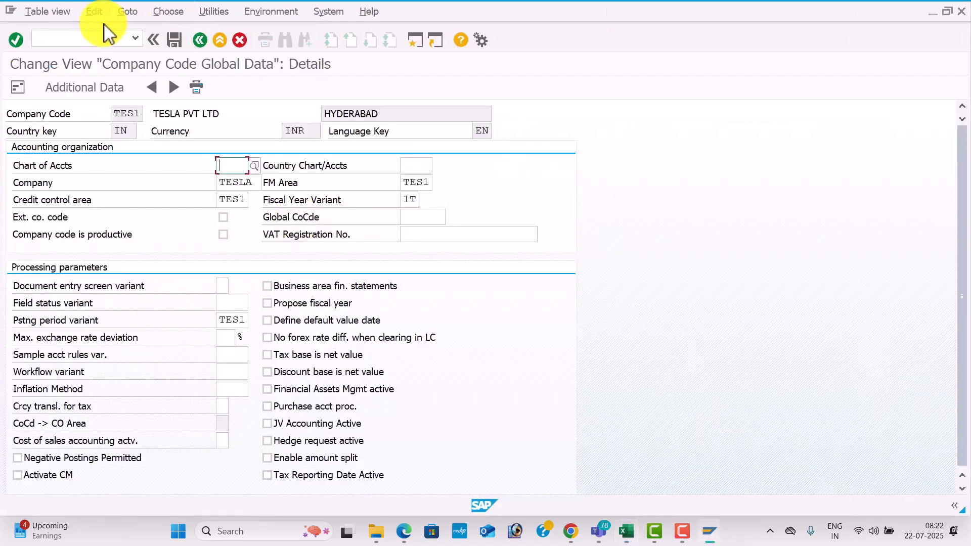
pyautogui.click(102, 37)
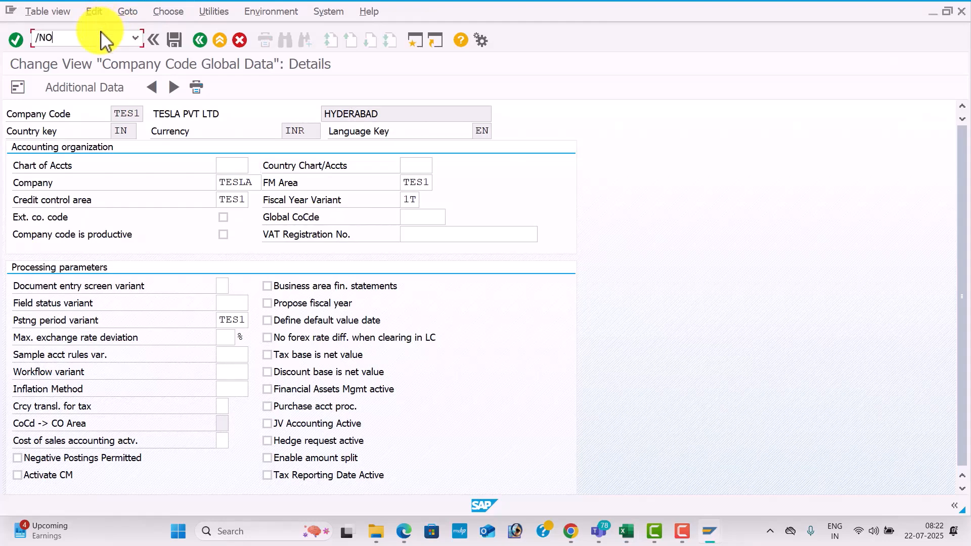
pyautogui.press('Return')
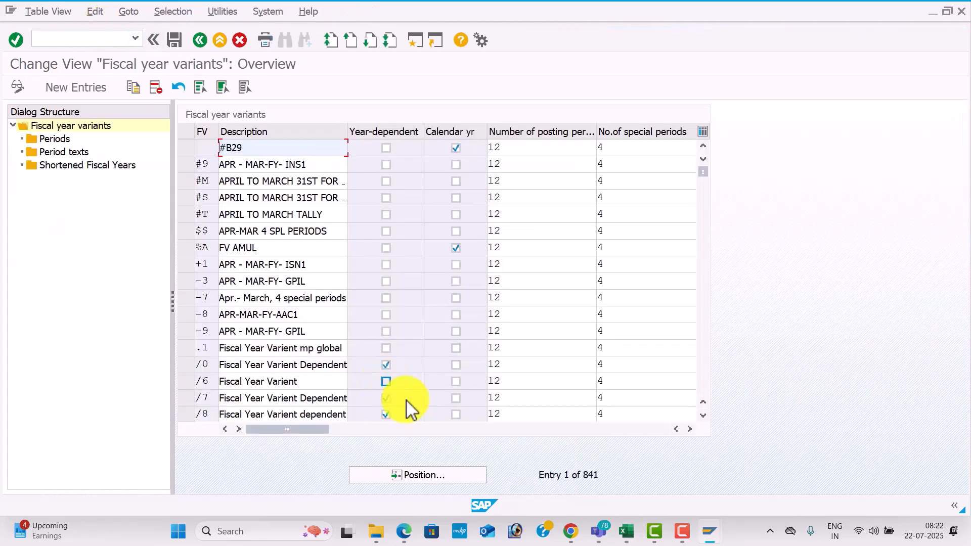
# Position the fiscal year variant list on variant V3.
pyautogui.click(454, 475)
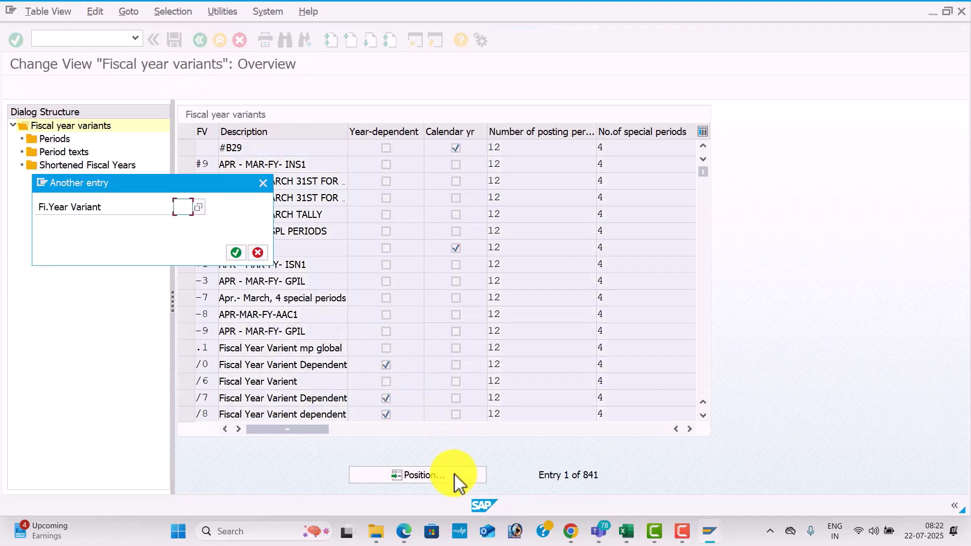
pyautogui.write('V3')
pyautogui.press('Return')
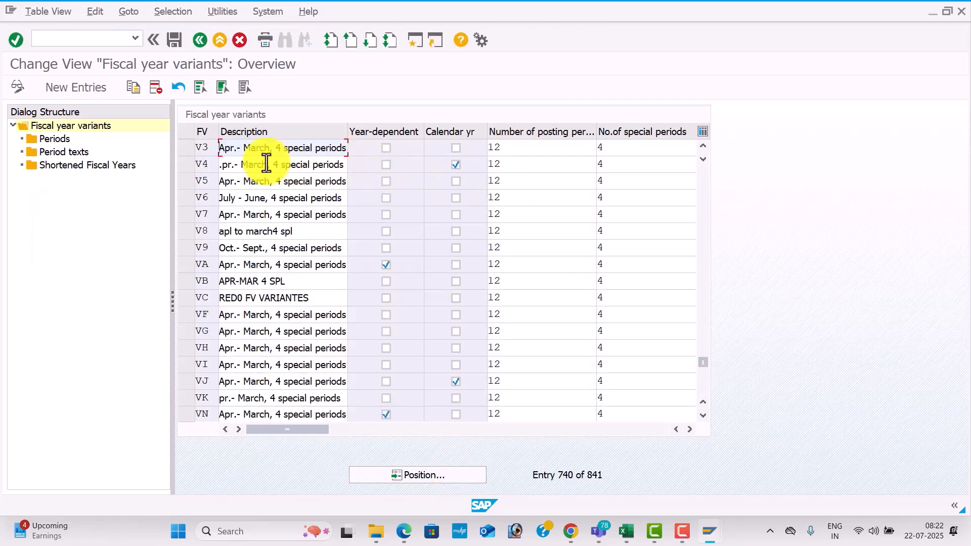
# Copy fiscal year variant V3 under the new key 8T.
pyautogui.click(190, 147)
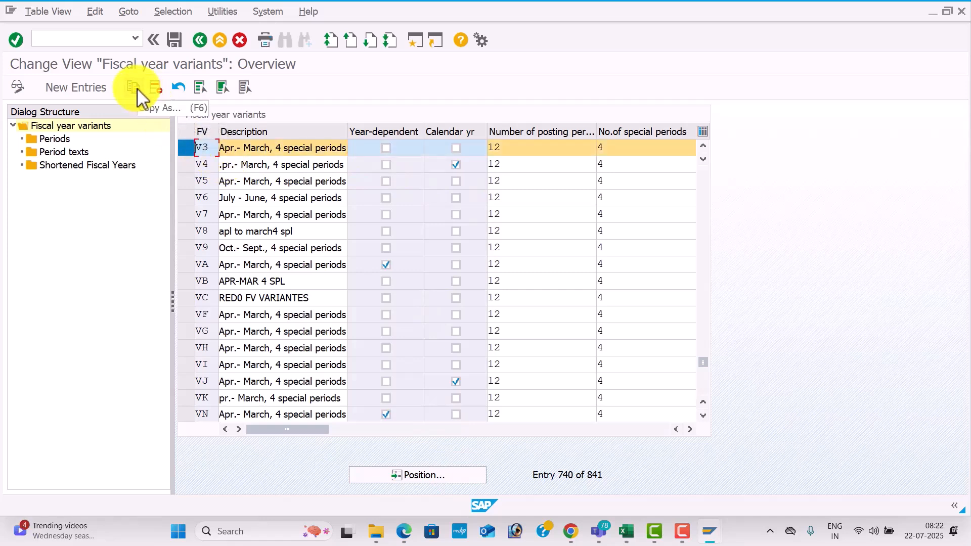
pyautogui.click(134, 88)
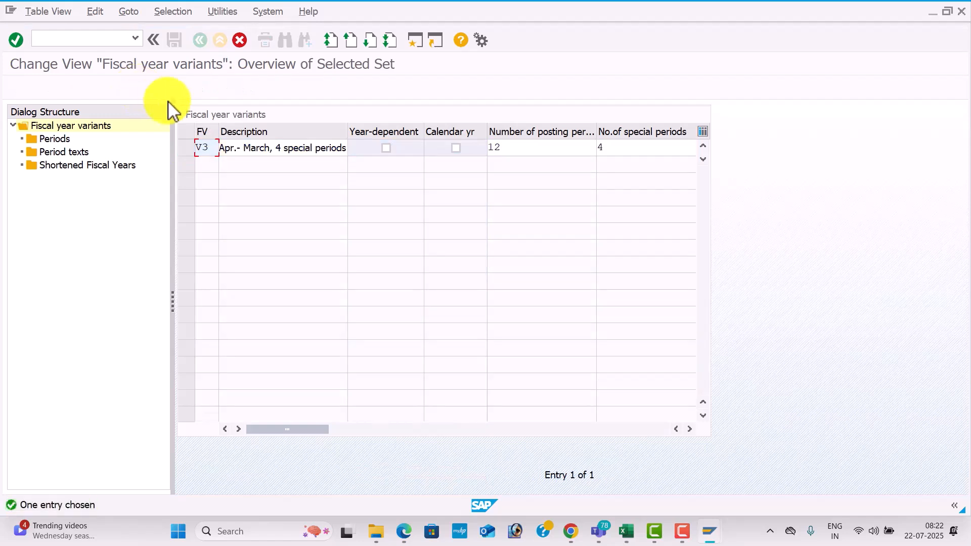
pyautogui.click(210, 148)
pyautogui.press('BackSpace')
pyautogui.press('BackSpace')
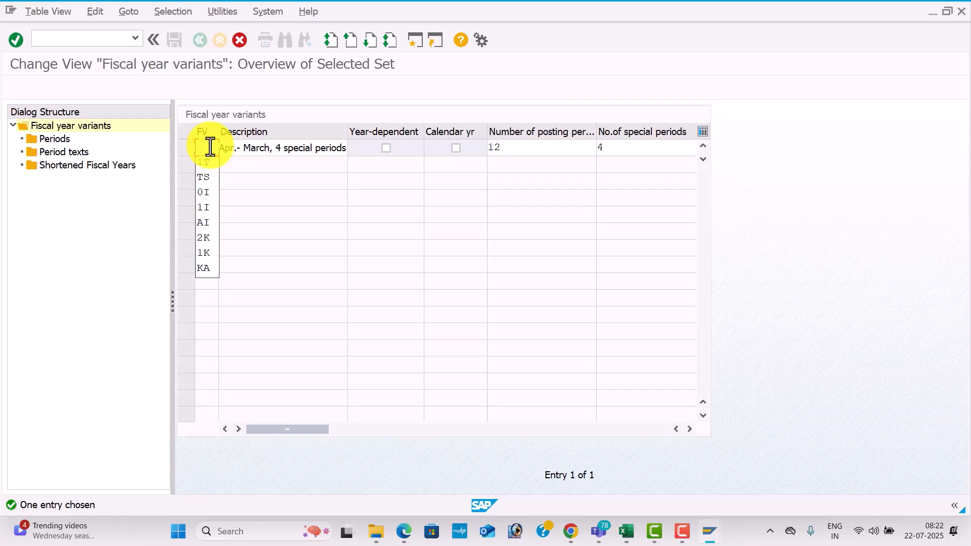
pyautogui.write('8T')
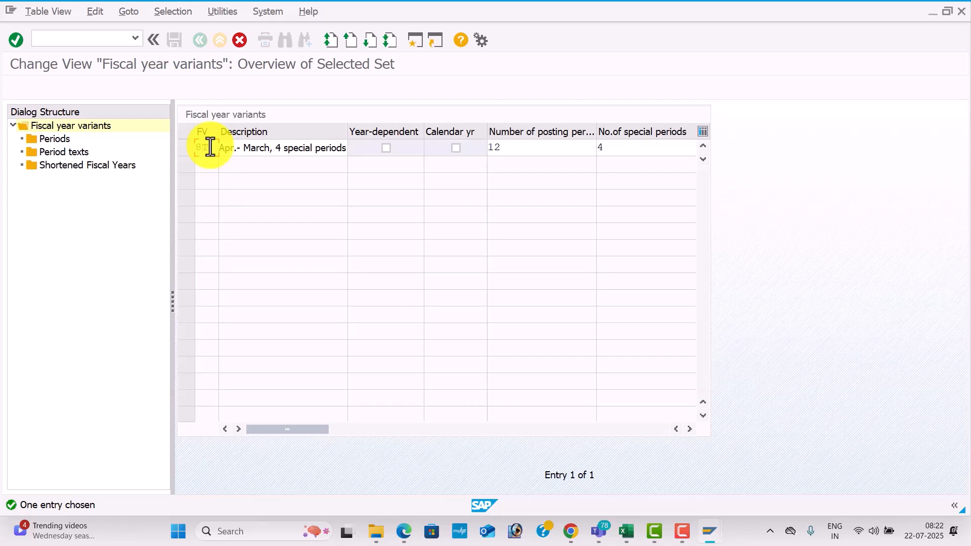
pyautogui.press('Return')
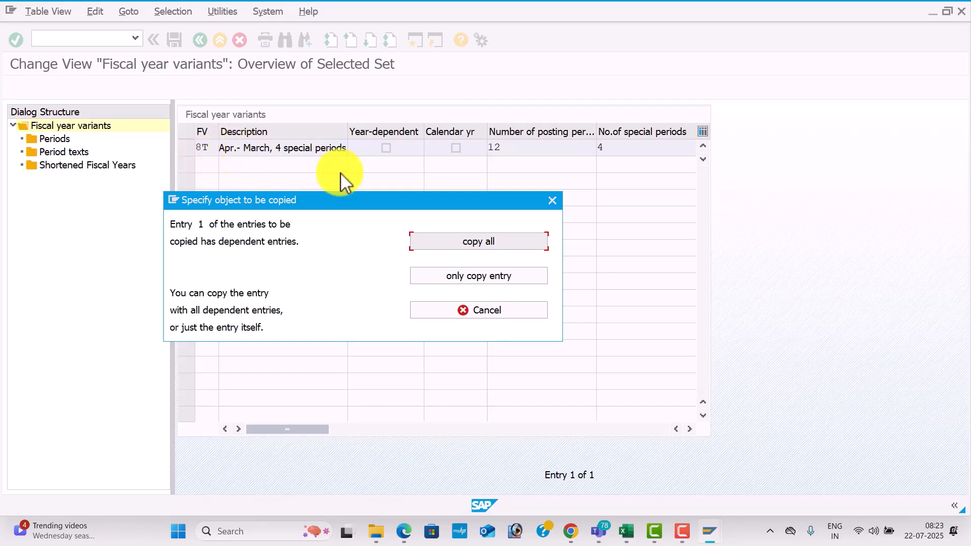
# Include all dependent entries in the copy 8T and save it to the customizing request GLOBAL SETTINGS FOR TES1.
pyautogui.click(463, 245)
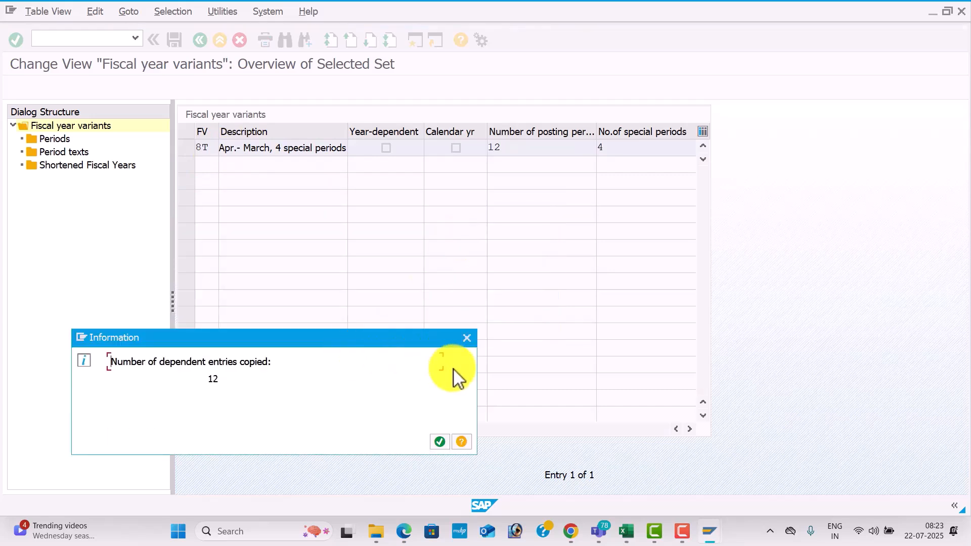
pyautogui.click(444, 443)
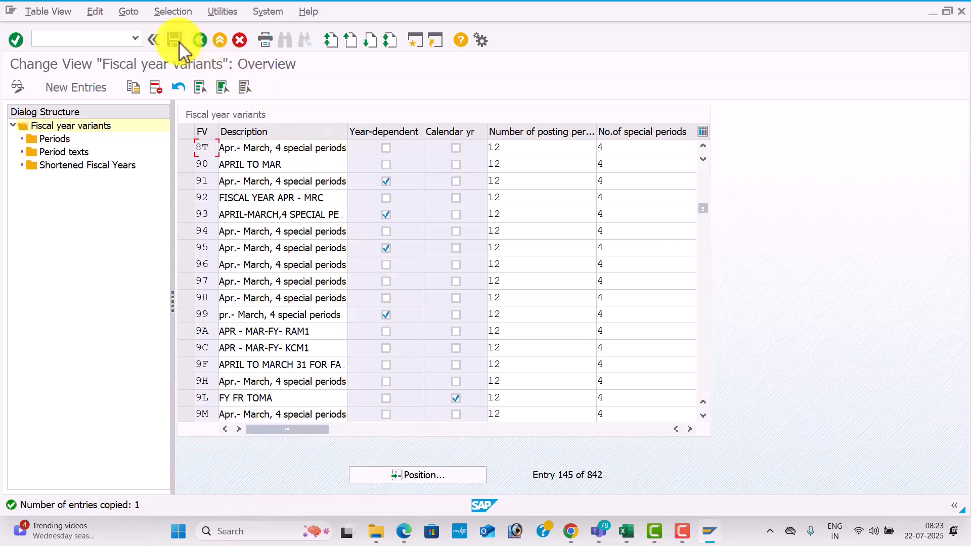
pyautogui.click(180, 42)
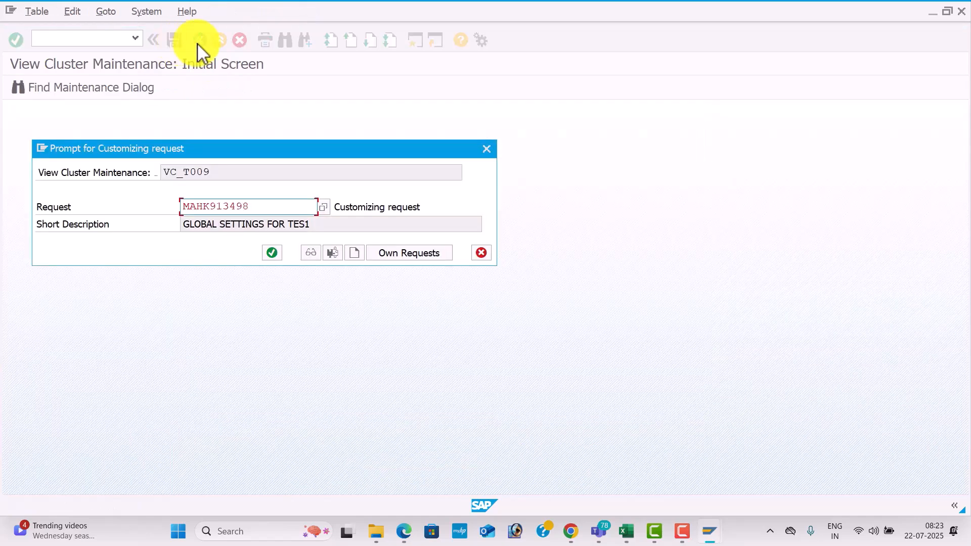
pyautogui.click(273, 253)
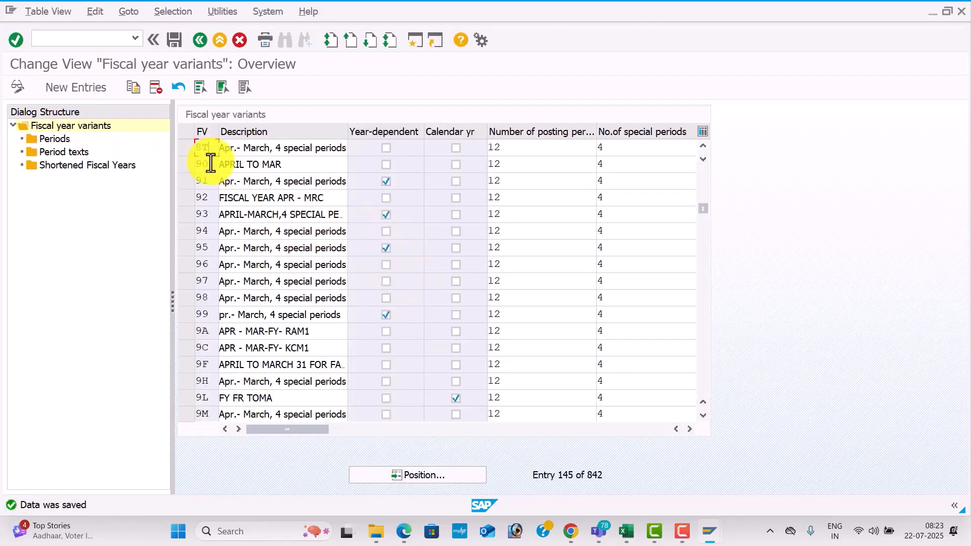
# Open the periods of fiscal year variant 8T, review the row for month 4, and save.
pyautogui.click(189, 149)
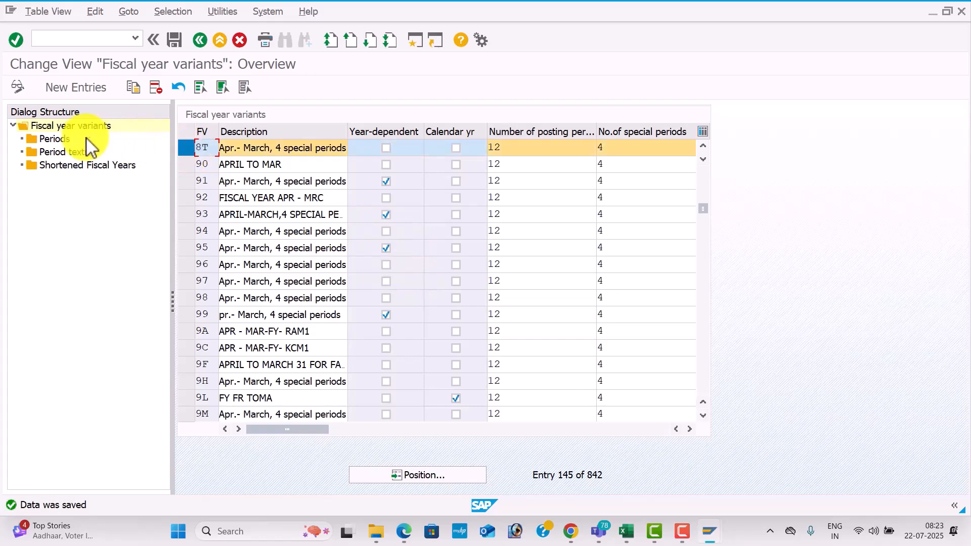
pyautogui.doubleClick(66, 142)
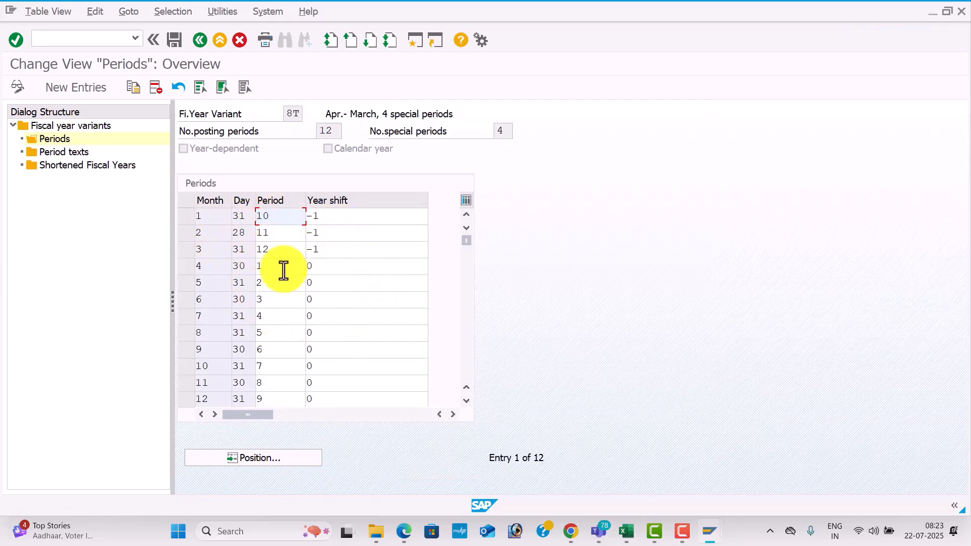
pyautogui.click(186, 263)
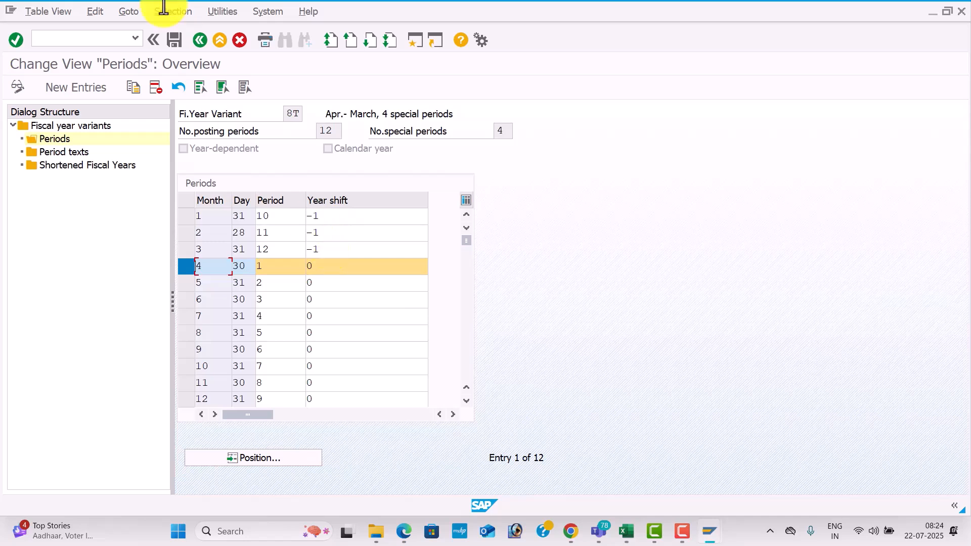
pyautogui.click(177, 44)
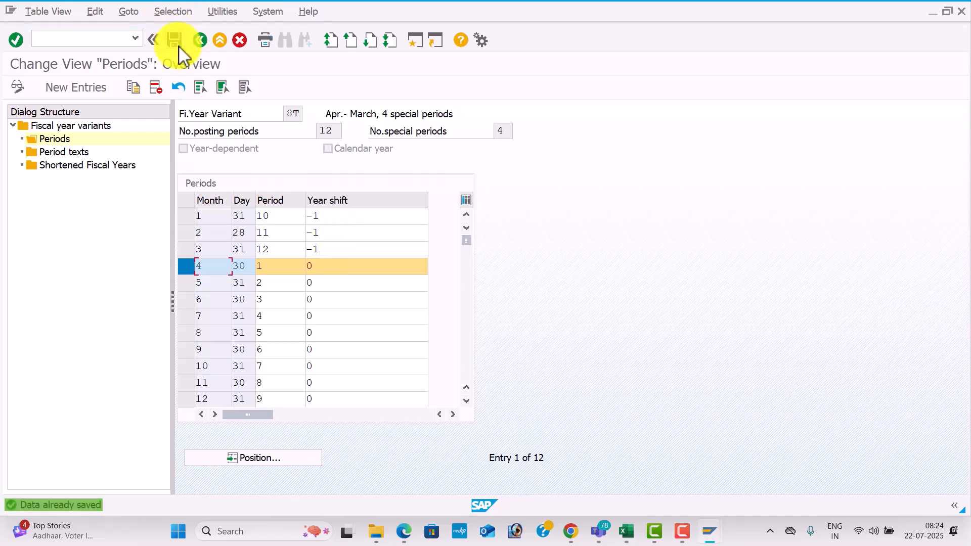
# Start new period text entries for variant 8T, and copy the April to March period texts in D19:G30 from the Excel workbook.
pyautogui.doubleClick(69, 153)
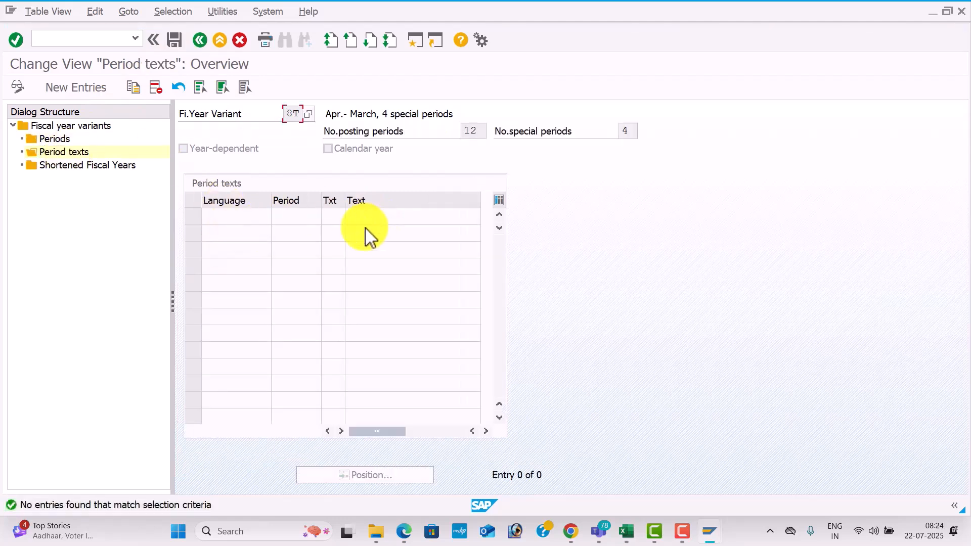
pyautogui.click(86, 89)
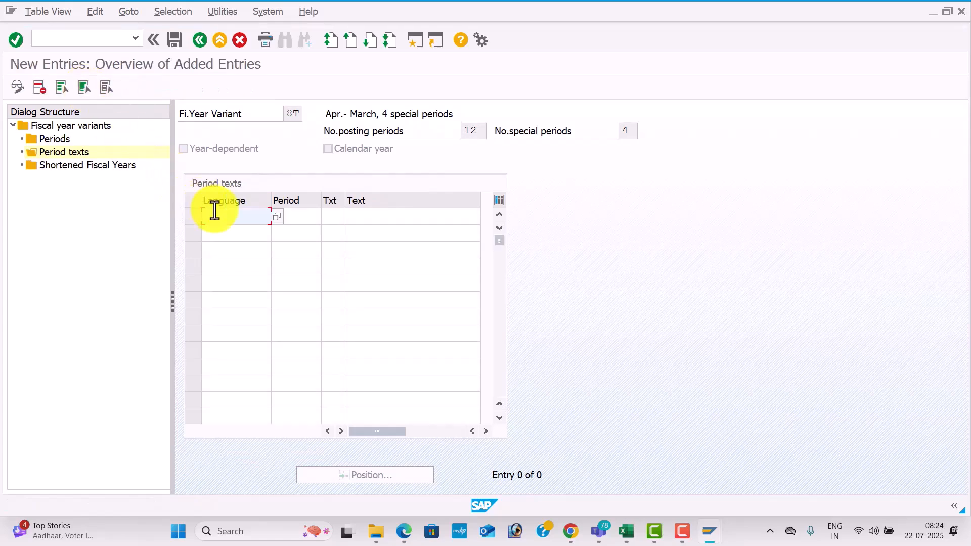
pyautogui.hotkey('alt', 'Tab')
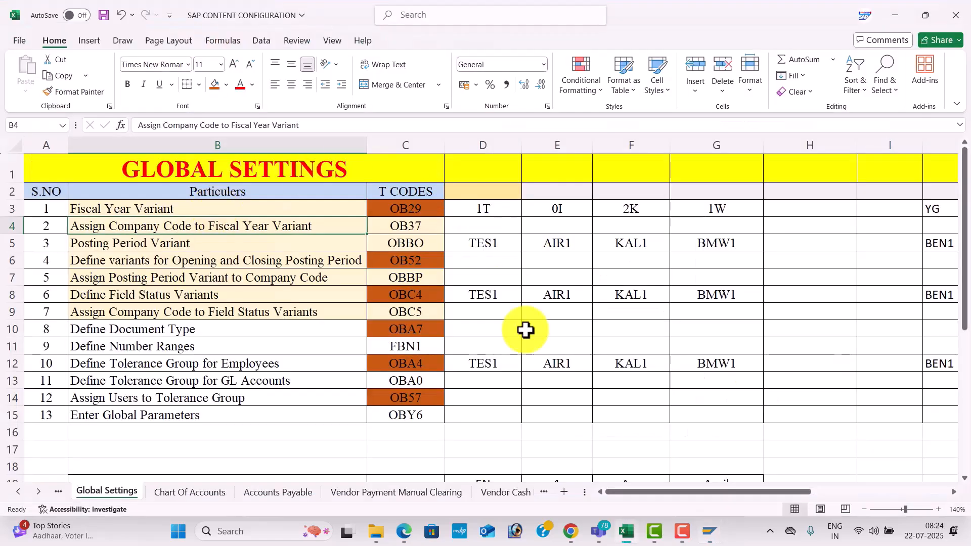
pyautogui.click(526, 329)
pyautogui.press('Down')
pyautogui.press('Down')
pyautogui.press('Down')
pyautogui.press('Down')
pyautogui.press('Down')
pyautogui.press('Down')
pyautogui.press('Down')
pyautogui.press('Down')
pyautogui.press('Down')
pyautogui.press('Down')
pyautogui.press('Down')
pyautogui.press('Down')
pyautogui.press('Down')
pyautogui.press('Down')
pyautogui.press('Down')
pyautogui.press('Down')
pyautogui.press('Down')
pyautogui.press('Down')
pyautogui.press('Down')
pyautogui.press('Down')
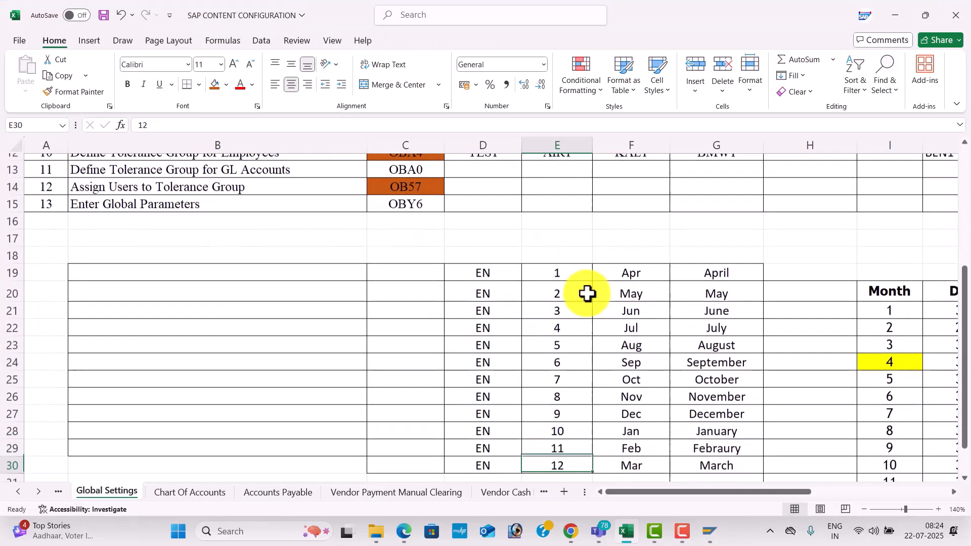
pyautogui.moveTo(511, 264); pyautogui.dragTo(730, 451)
pyautogui.hotkey('ctrl', 'c')
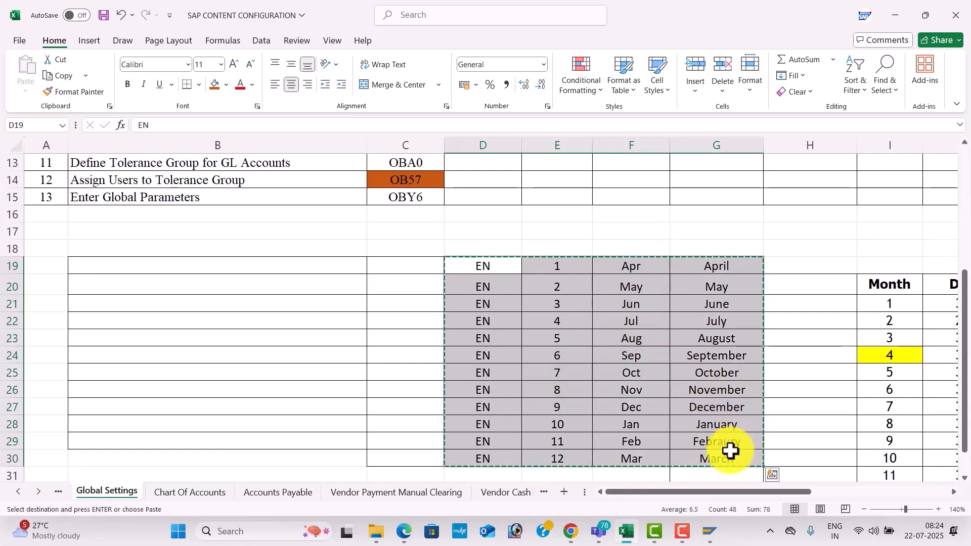
# Switch to SAP, paste the copied April to March period texts into the new entries of variant 8T, and save.
pyautogui.hotkey('alt', 'Tab')
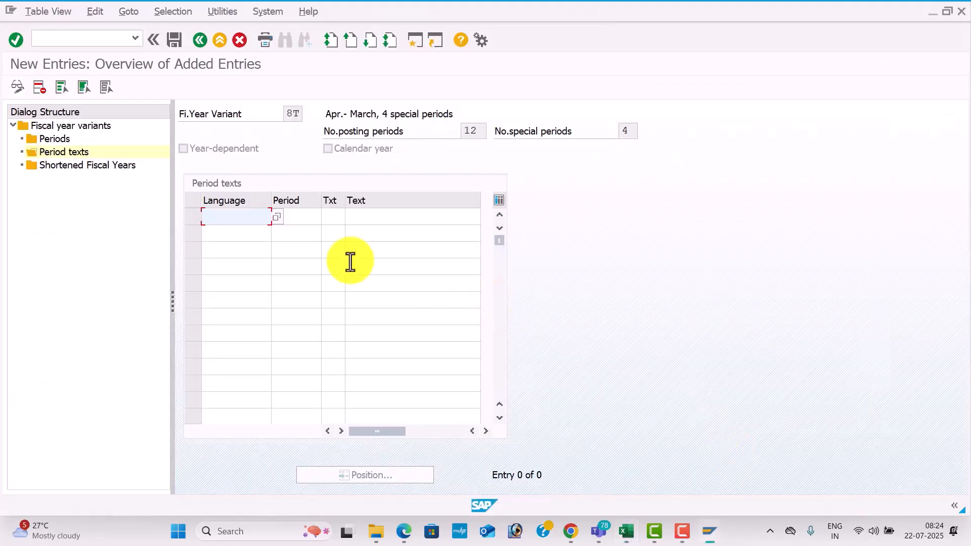
pyautogui.hotkey('ctrl', 'v')
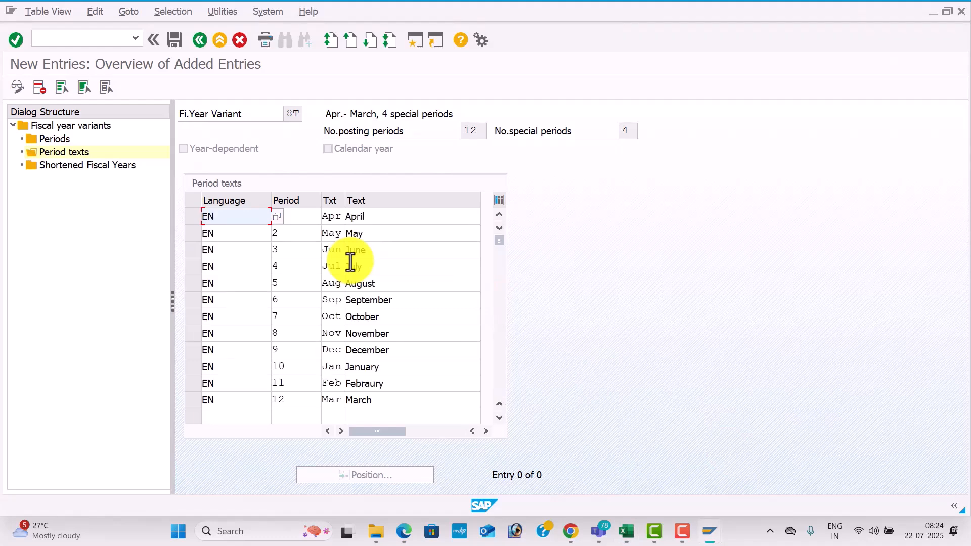
pyautogui.click(177, 45)
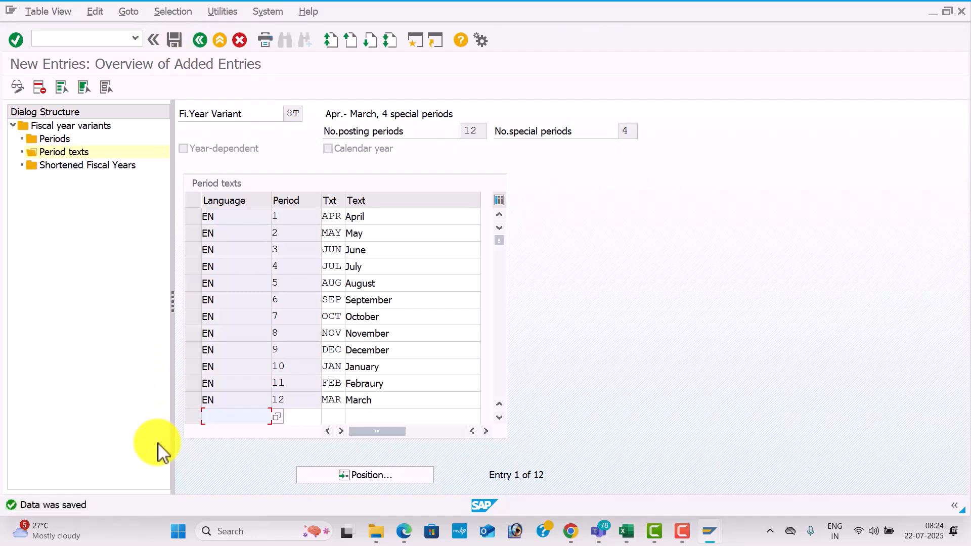
# Check the global settings list in the Excel workbook, and open transaction OB37 in SAP to assign company codes to fiscal year variants.
pyautogui.hotkey('alt', 'Tab')
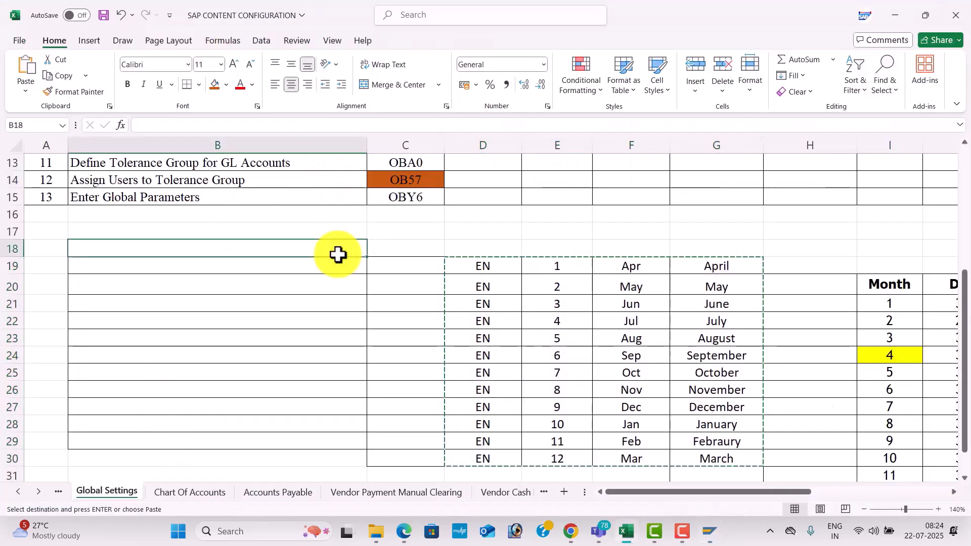
pyautogui.hotkey('ctrl', 'Home')
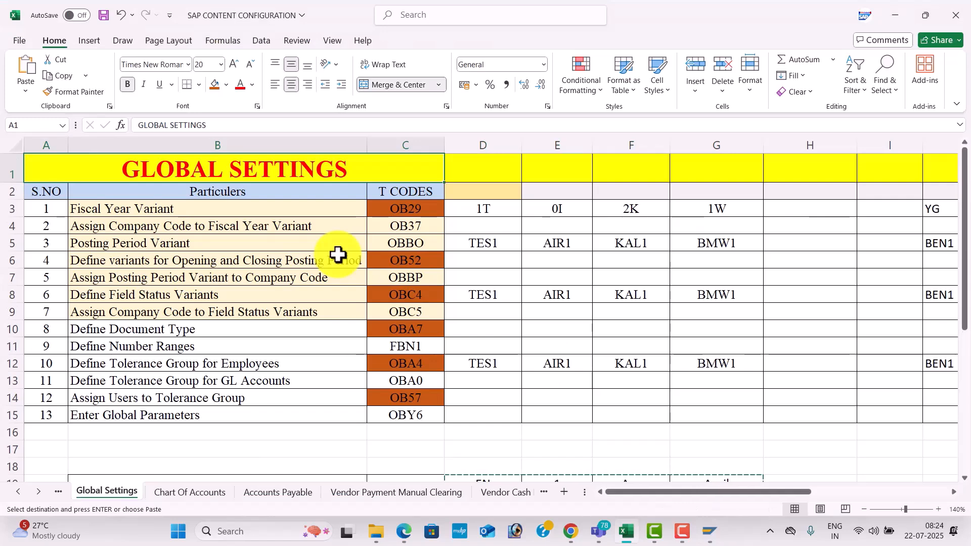
pyautogui.hotkey('alt', 'Tab')
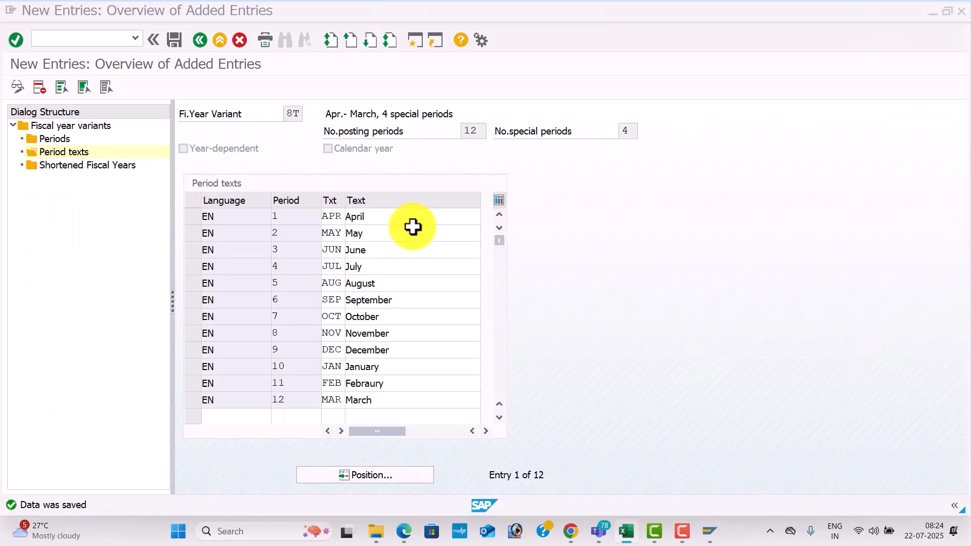
pyautogui.click(107, 40)
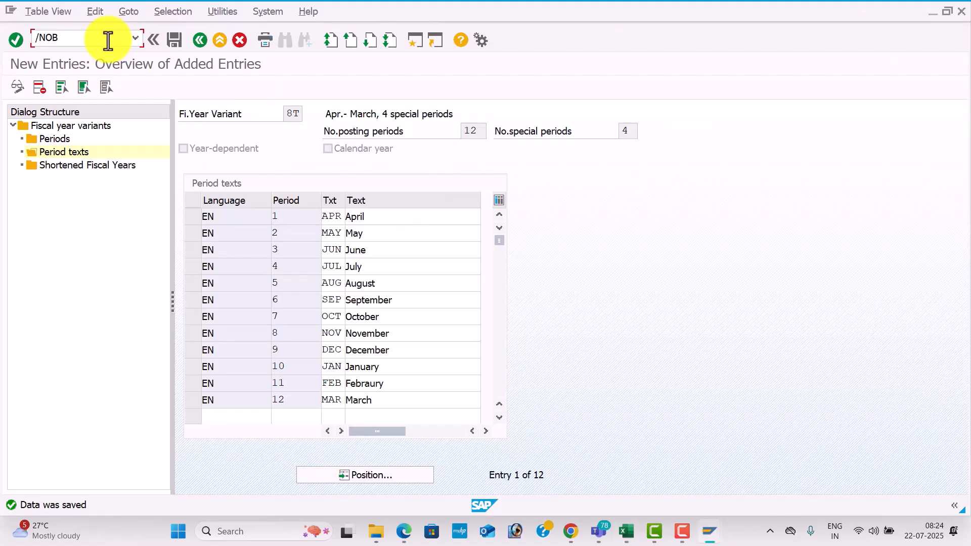
pyautogui.press('Return')
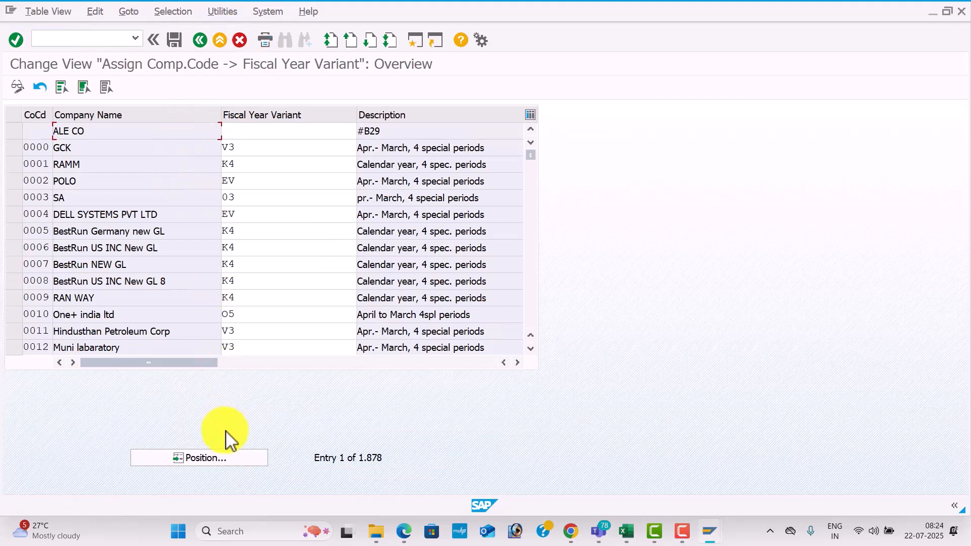
pyautogui.press('Return')
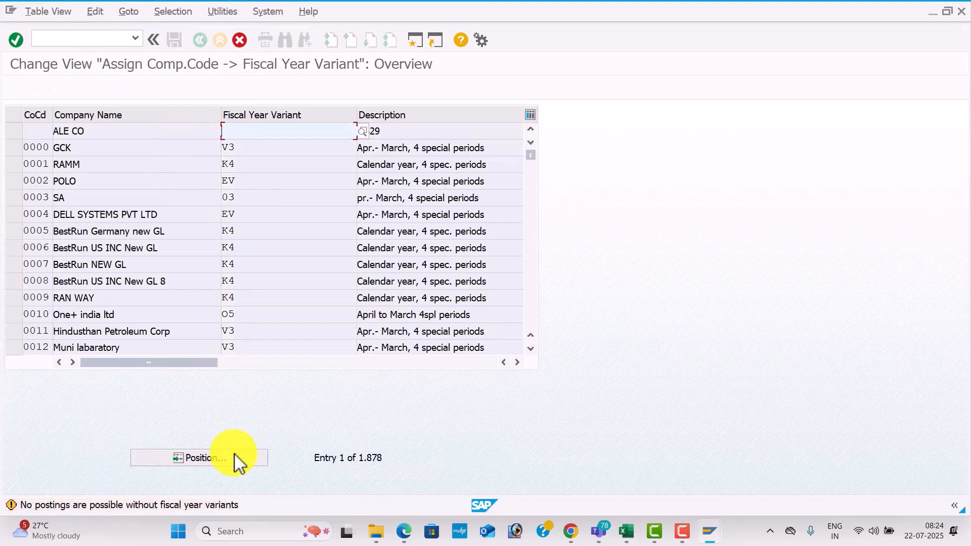
# Position the company code assignment list at company code TES2.
pyautogui.click(237, 457)
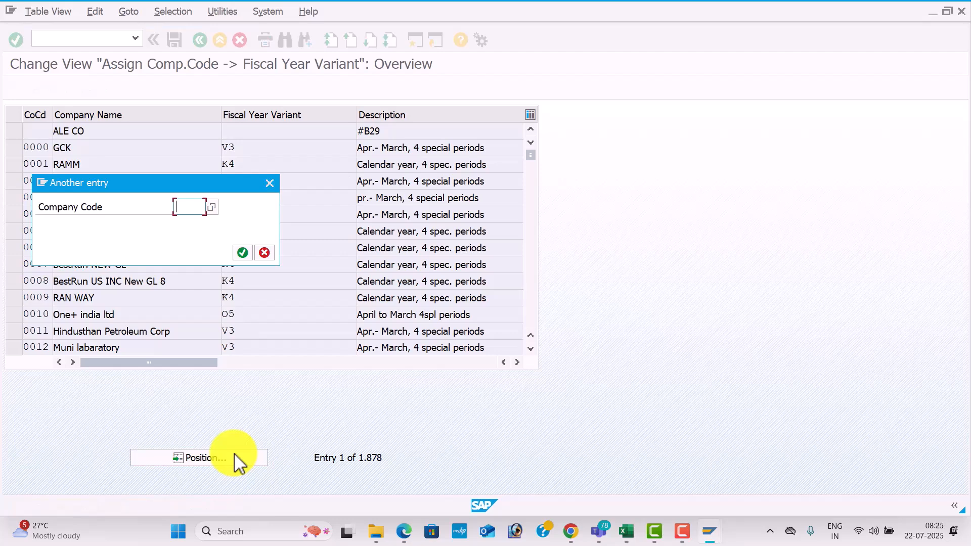
pyautogui.write('TES')
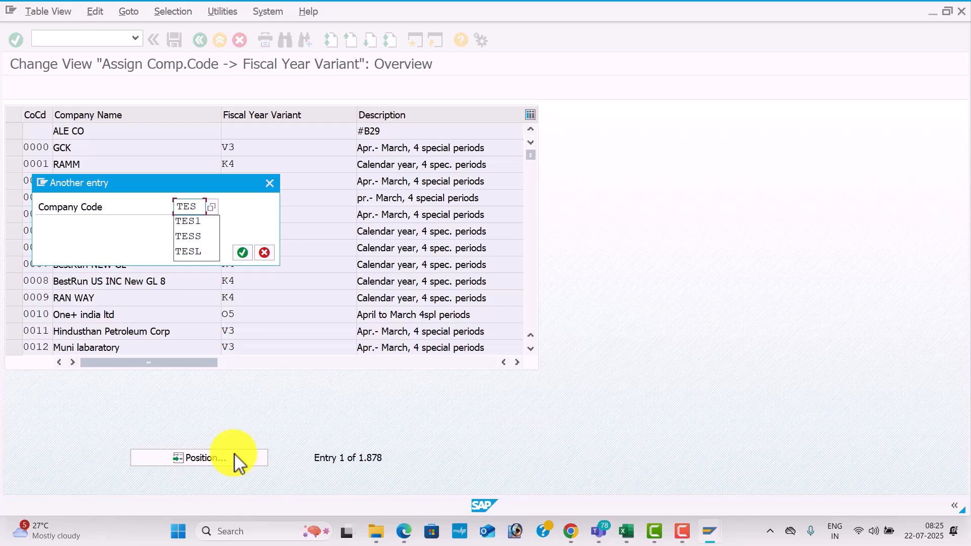
pyautogui.write('2')
pyautogui.press('Return')
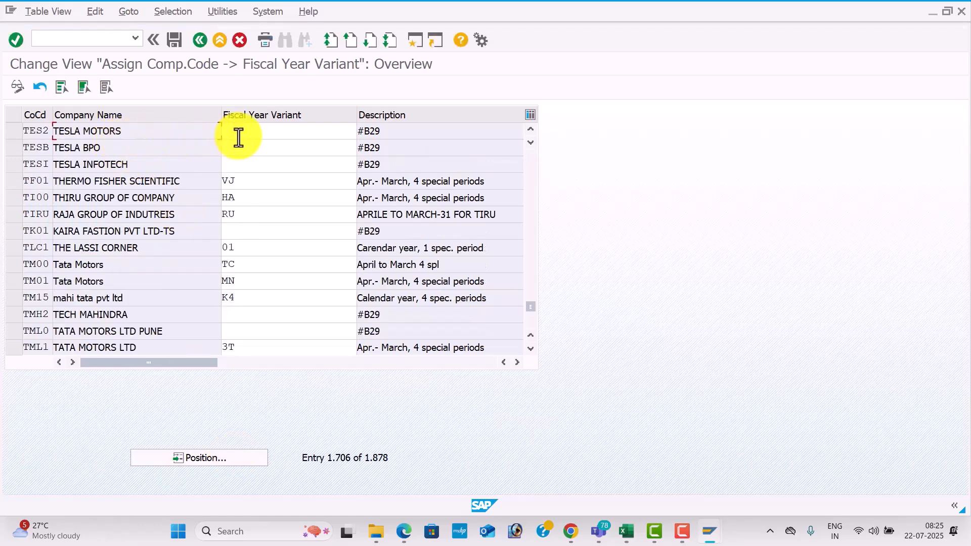
# Assign fiscal year variant 8T to company code TES2, and accept the warnings for company codes with a blank variant.
pyautogui.click(265, 127)
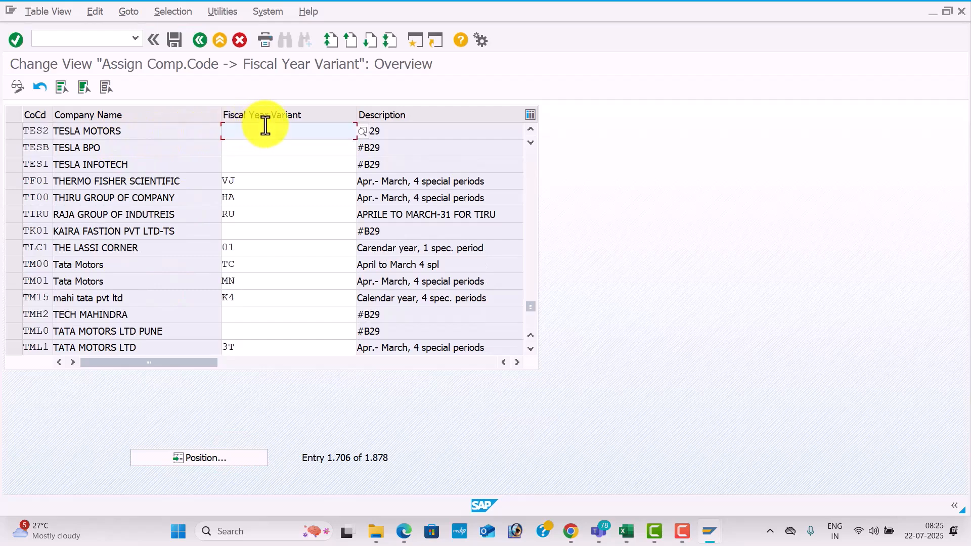
pyautogui.write('8T')
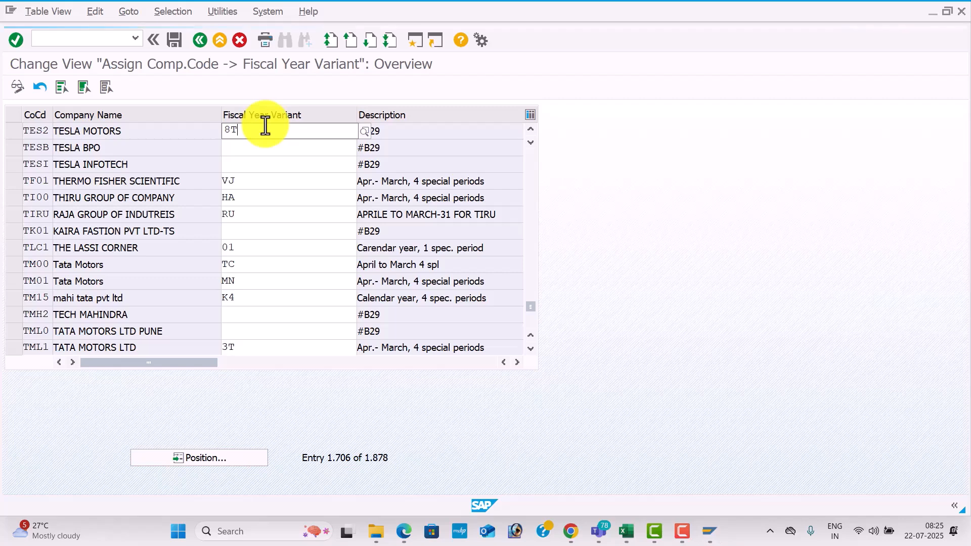
pyautogui.click(267, 167)
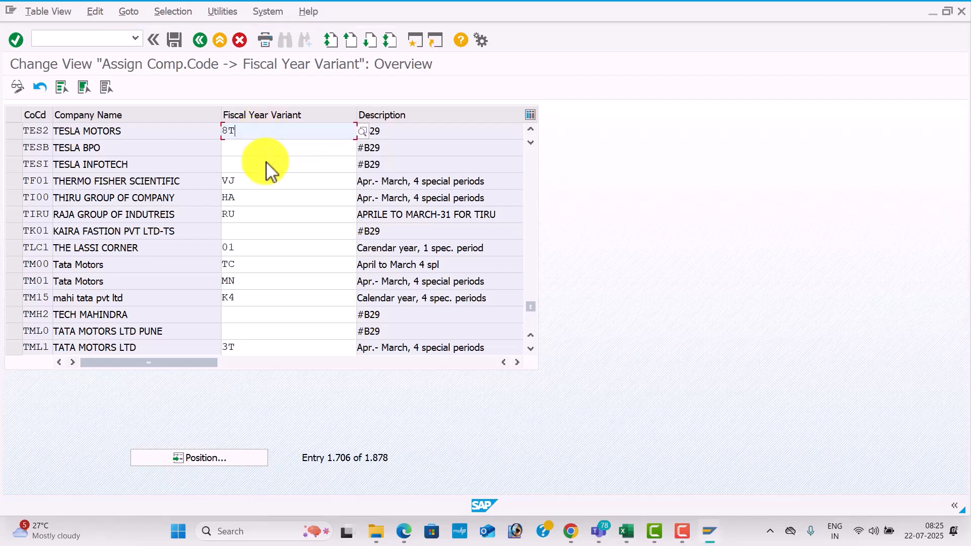
pyautogui.click(250, 149)
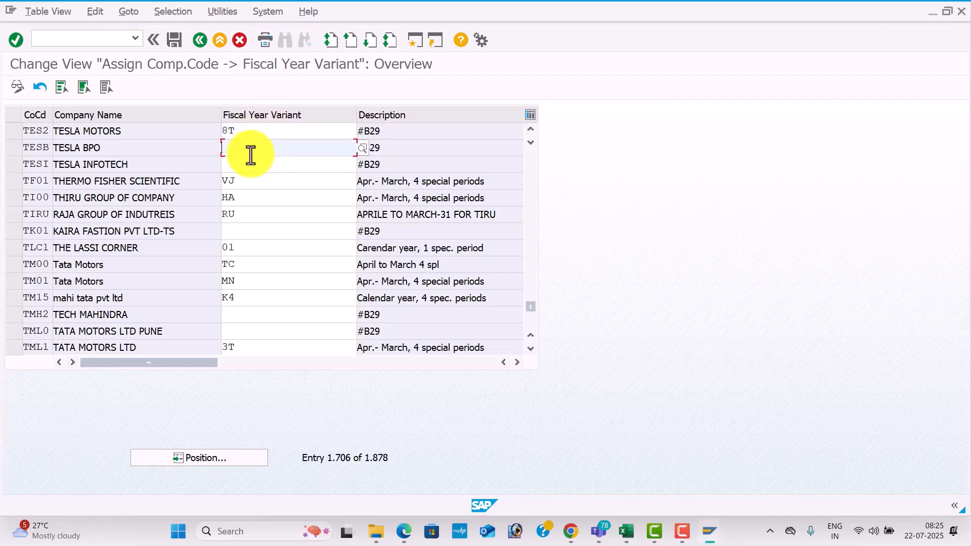
pyautogui.click(254, 165)
pyautogui.click(263, 198)
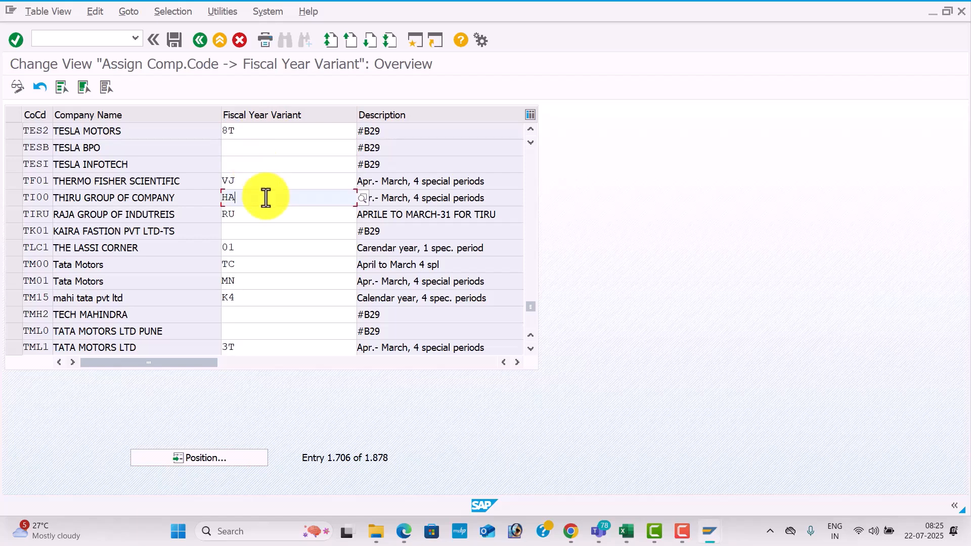
pyautogui.click(262, 228)
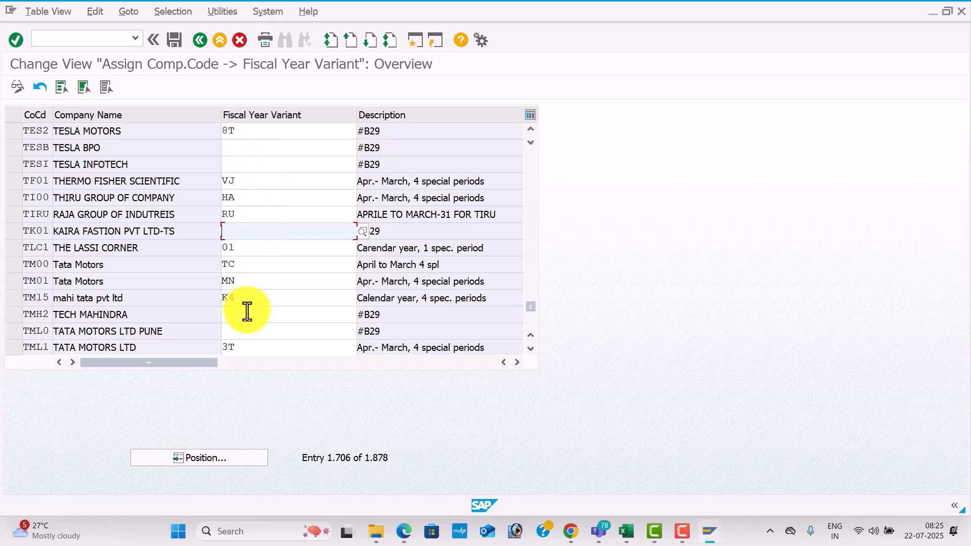
pyautogui.press('Return')
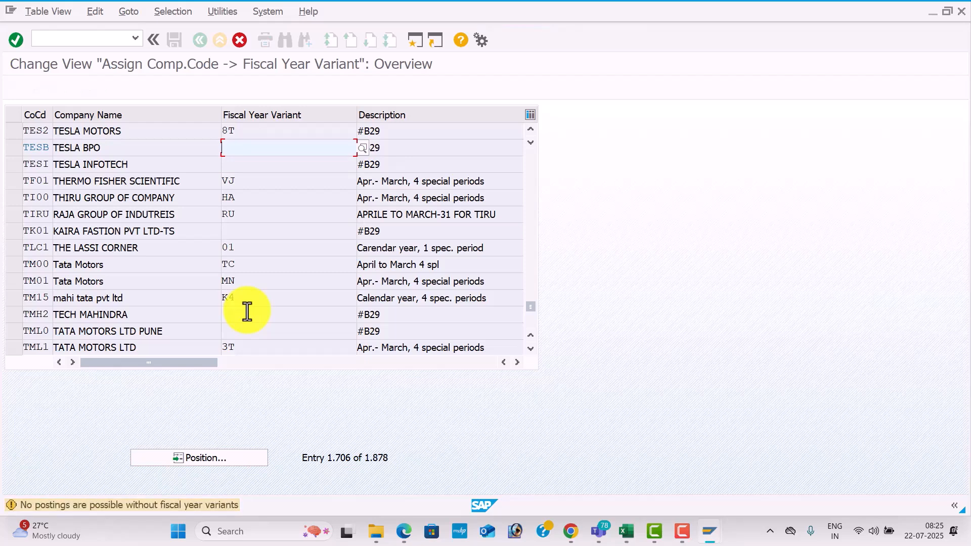
pyautogui.press('Return')
pyautogui.press('Return')
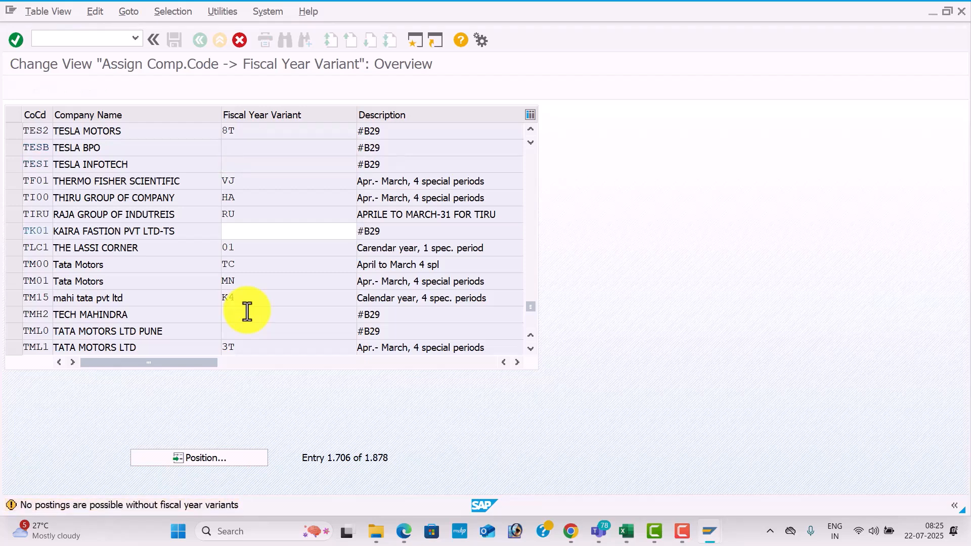
pyautogui.press('Return')
pyautogui.press('Return')
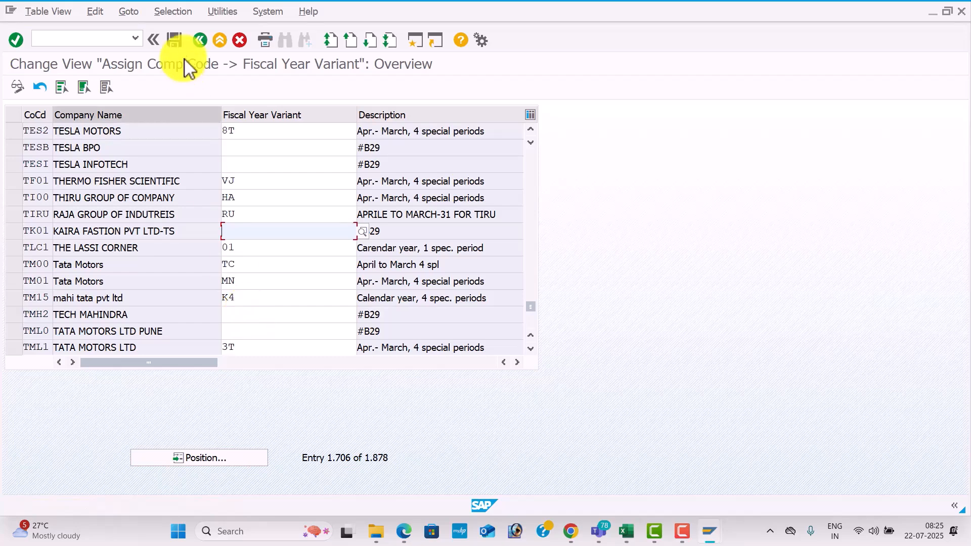
# Save the fiscal year variant assignment to the customizing request GLOBAL SETTINGS FOR TES1, accepting the blank variant warnings.
pyautogui.click(174, 40)
pyautogui.press('Return')
pyautogui.press('Return')
pyautogui.press('Return')
pyautogui.press('Return')
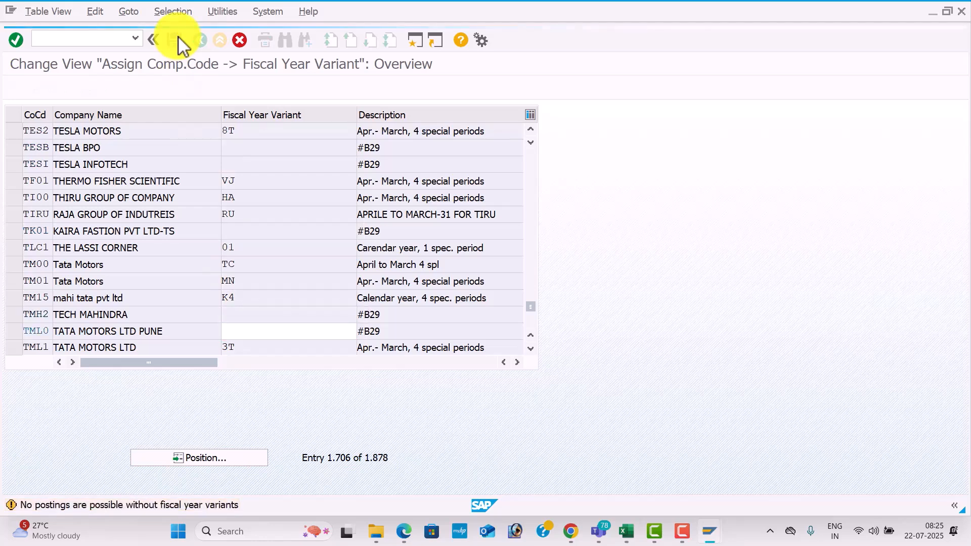
pyautogui.press('Return')
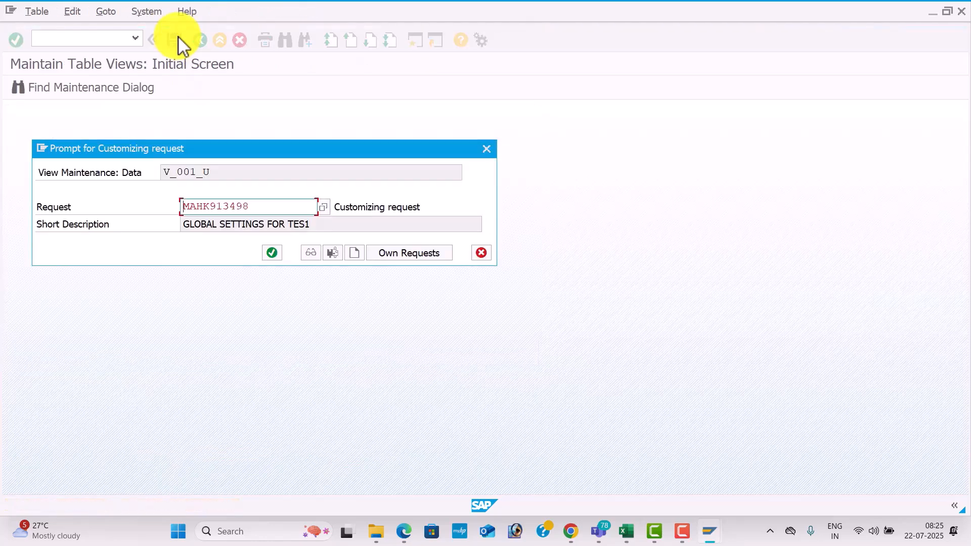
pyautogui.click(273, 252)
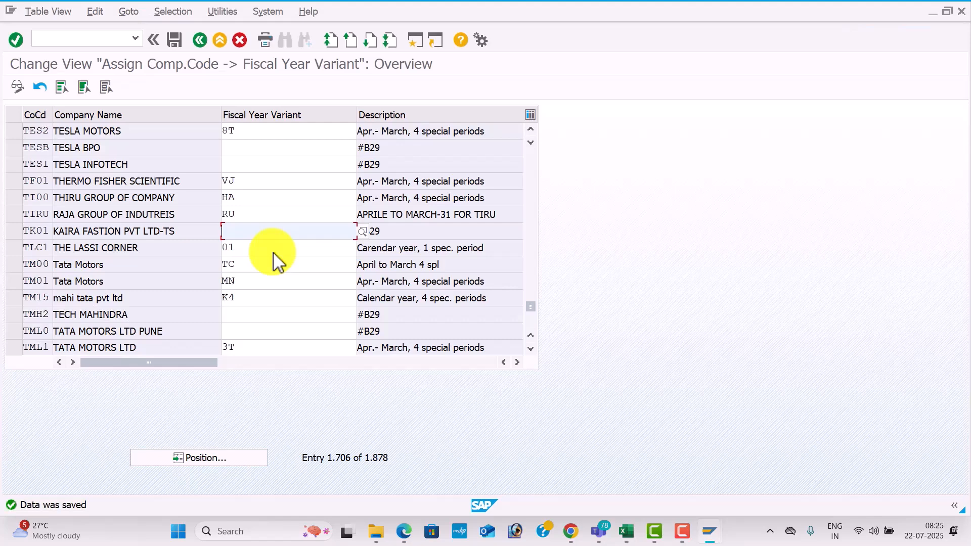
# Look up the Posting Period Variant transaction in the Excel workbook, and open OBBO in SAP.
pyautogui.hotkey('alt', 'Tab')
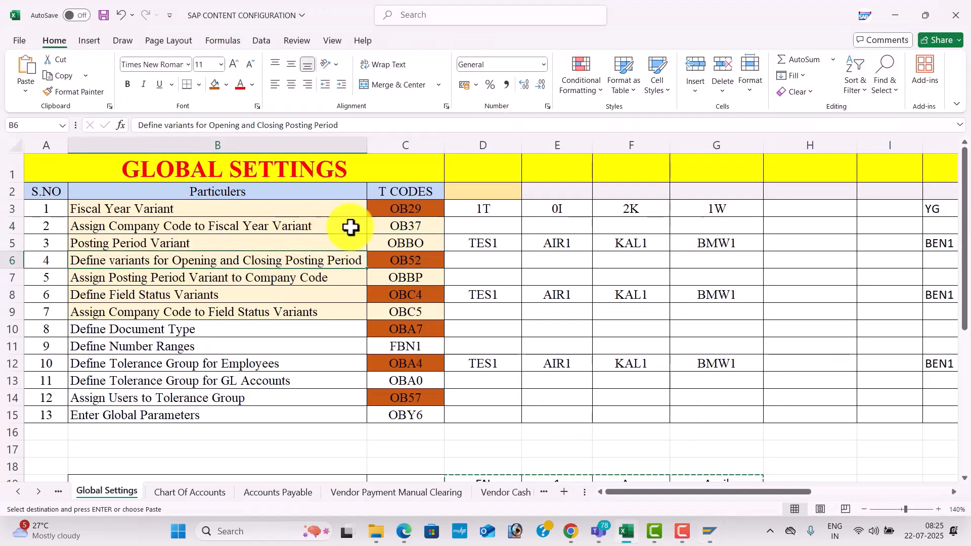
pyautogui.click(396, 246)
pyautogui.hotkey('alt', 'Tab')
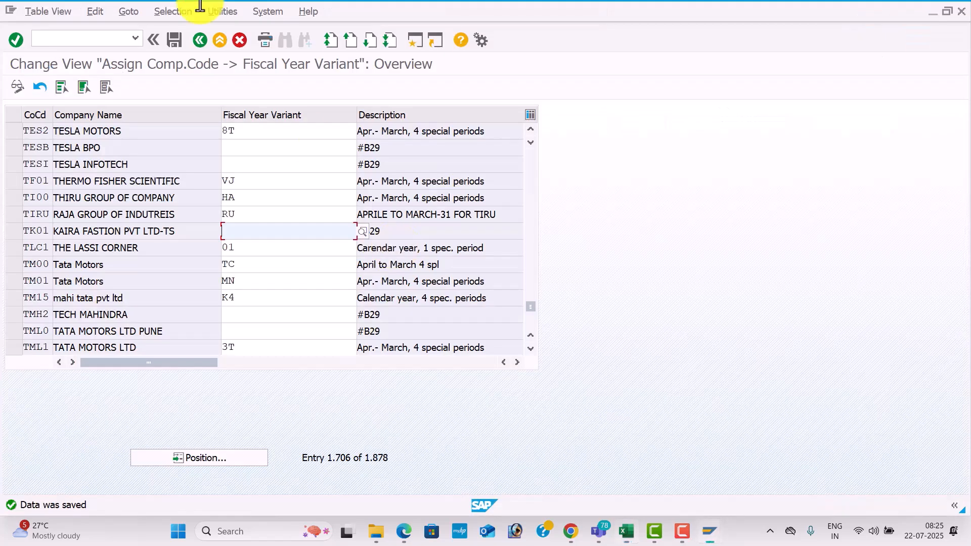
pyautogui.click(65, 40)
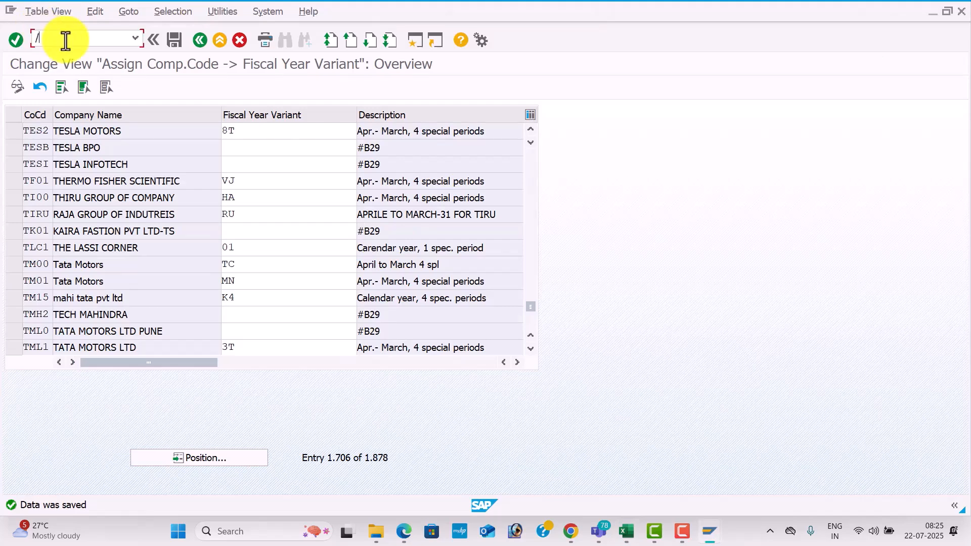
pyautogui.press('Return')
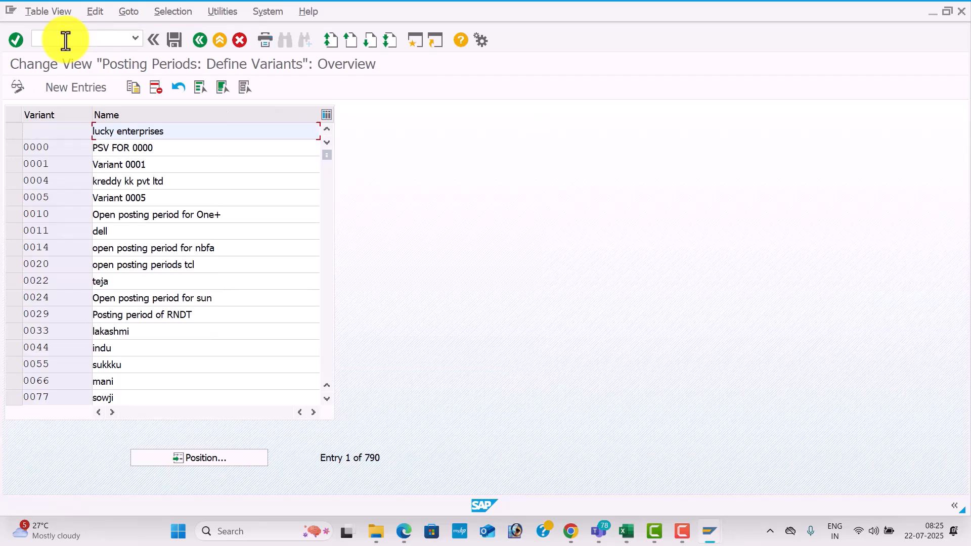
# Add a new posting period variant TES2, using the suggested name Posting Period Variant for TES1.
pyautogui.click(92, 91)
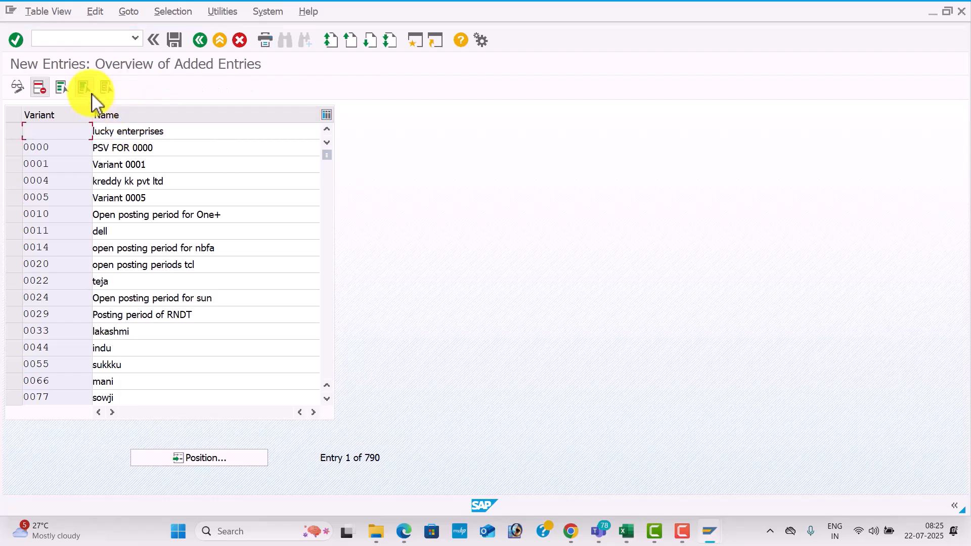
pyautogui.write('TES2')
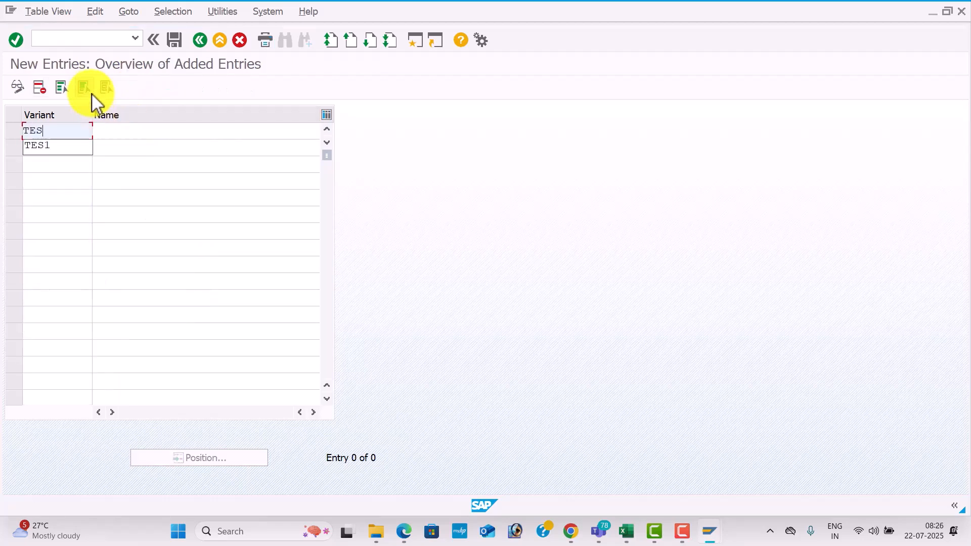
pyautogui.press('Tab')
pyautogui.press('Down')
pyautogui.press('Down')
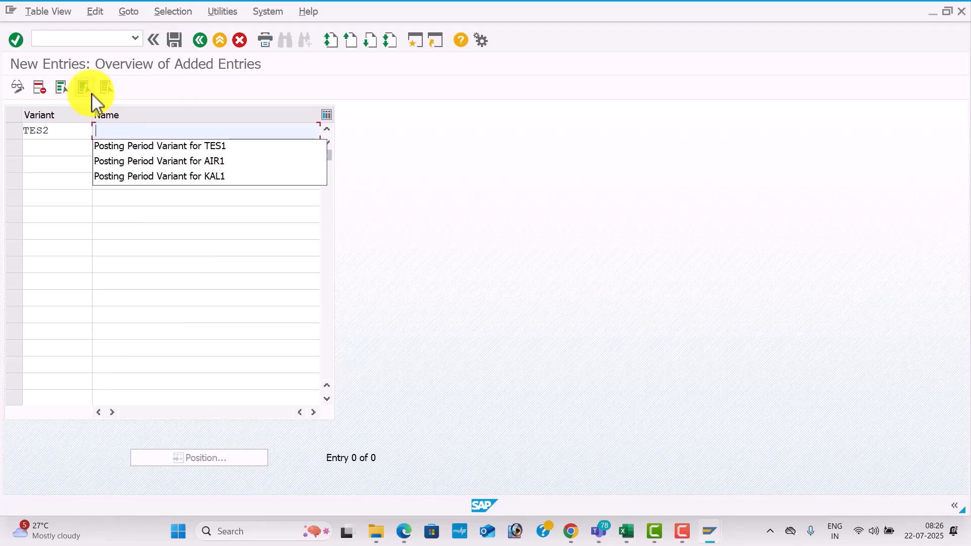
pyautogui.press('Tab')
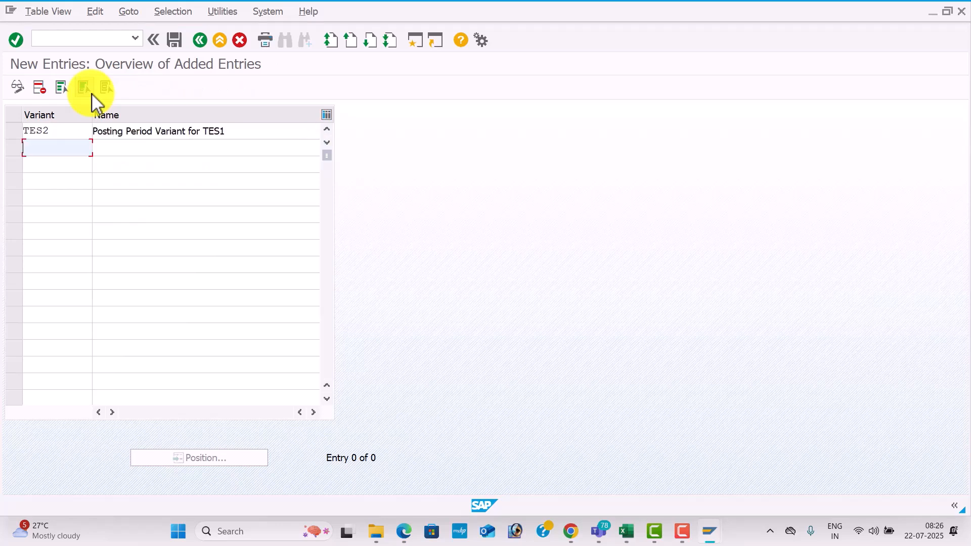
# Correct the new variant's name to Posting Period Variant for TES2, and save the entry.
pyautogui.click(237, 131)
pyautogui.press('BackSpace')
pyautogui.write('2')
pyautogui.press('Tab')
pyautogui.click(179, 40)
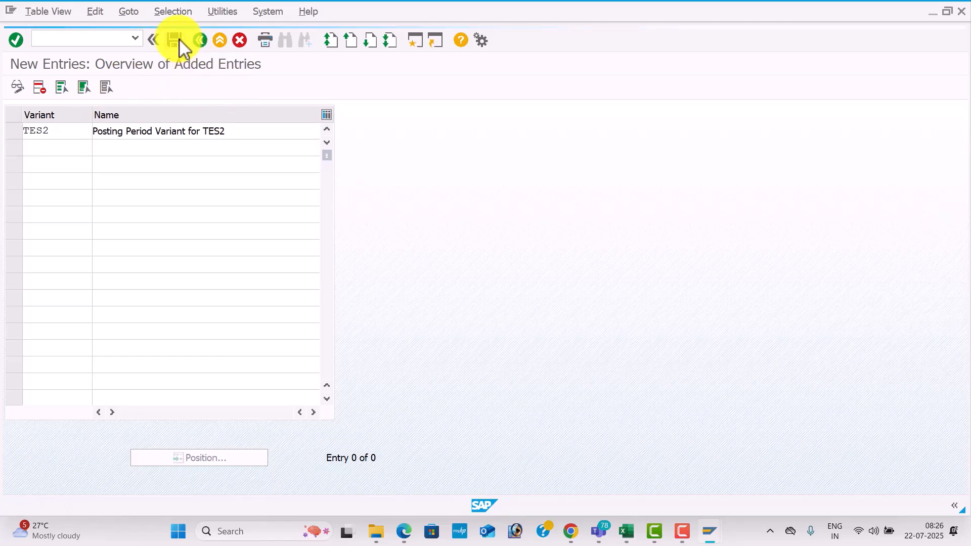
pyautogui.click(273, 252)
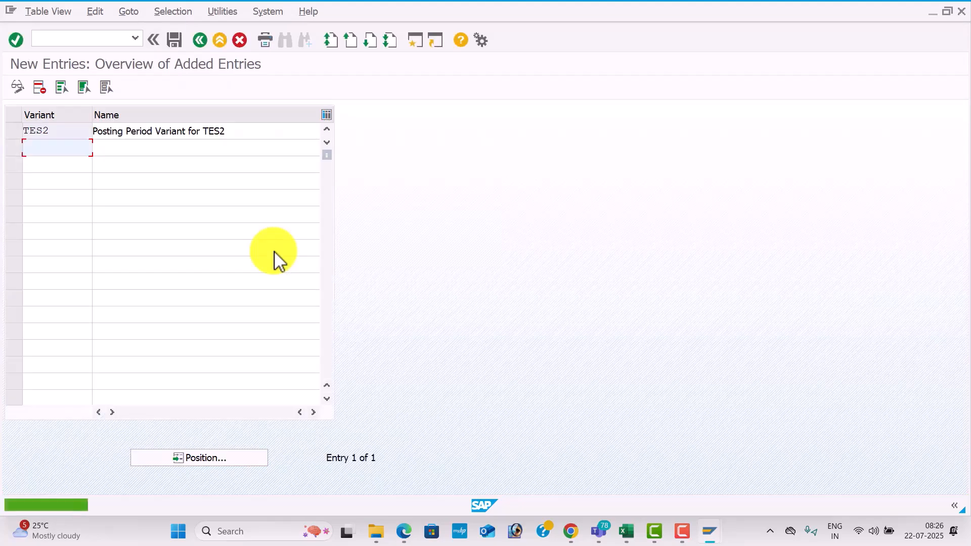
# Look up the transaction for opening and closing posting period variants in the Excel workbook, and open OB52 in SAP.
pyautogui.click(108, 38)
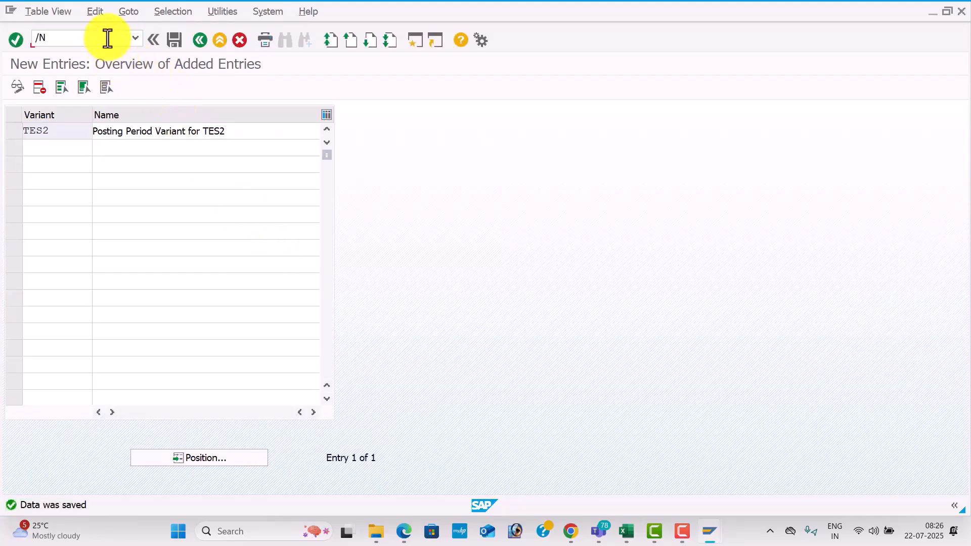
pyautogui.hotkey('alt', 'Tab')
pyautogui.hotkey('alt', 'Tab')
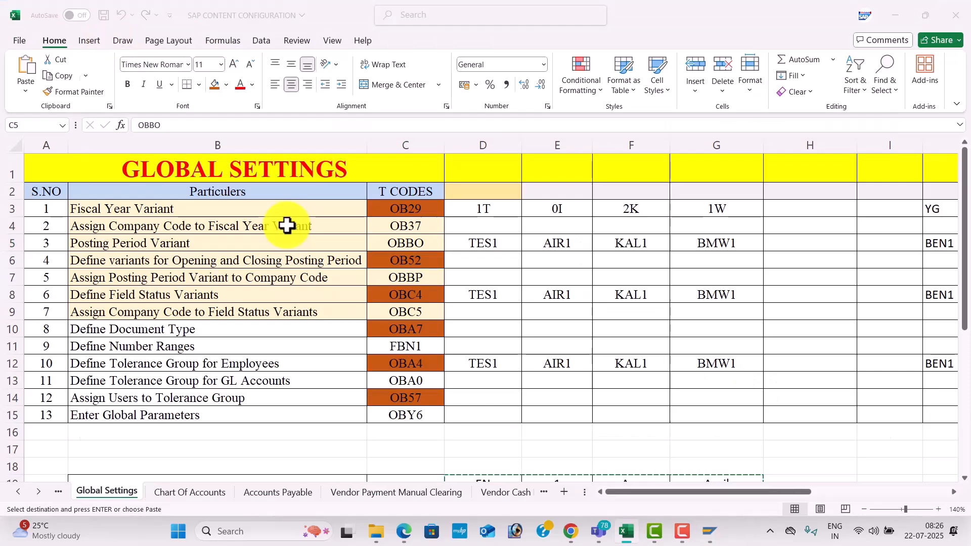
pyautogui.write('/NOB52')
pyautogui.press('Return')
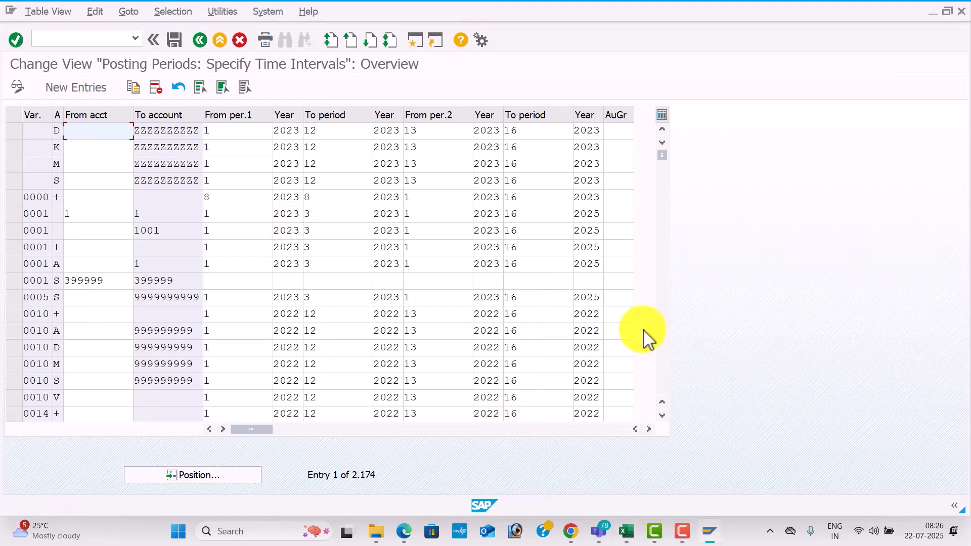
# Select all posting period entries of variant 0024, from account type + through V, and start copying them.
pyautogui.click(664, 314)
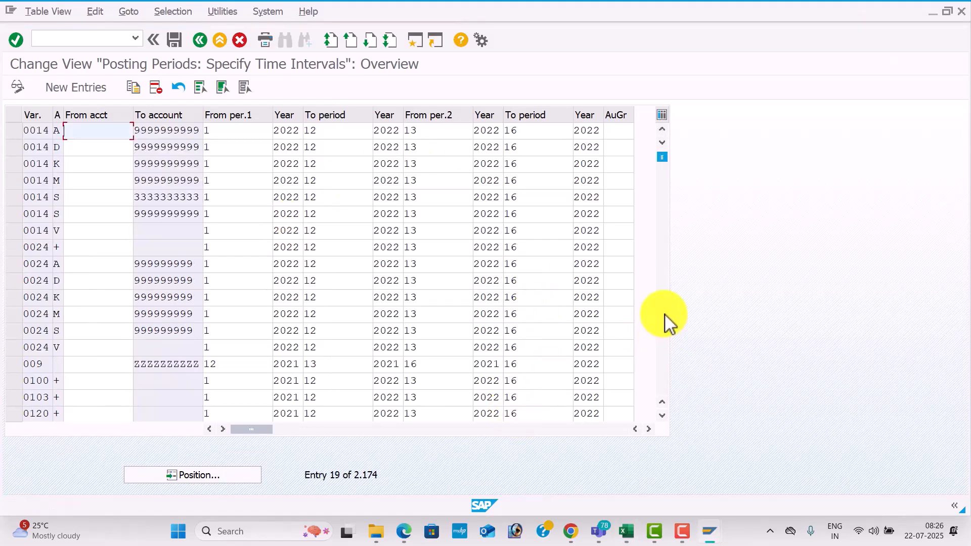
pyautogui.click(14, 252)
pyautogui.click(18, 268)
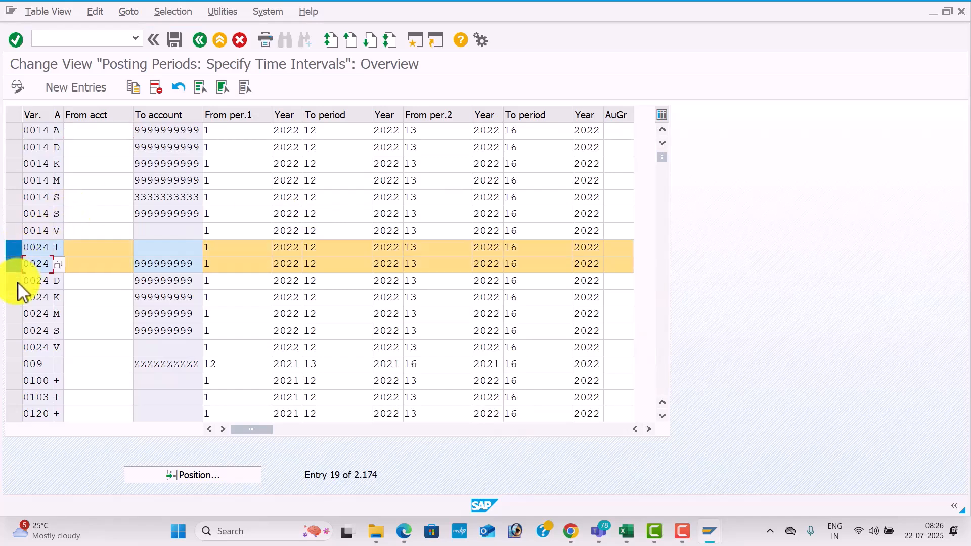
pyautogui.click(17, 281)
pyautogui.click(17, 299)
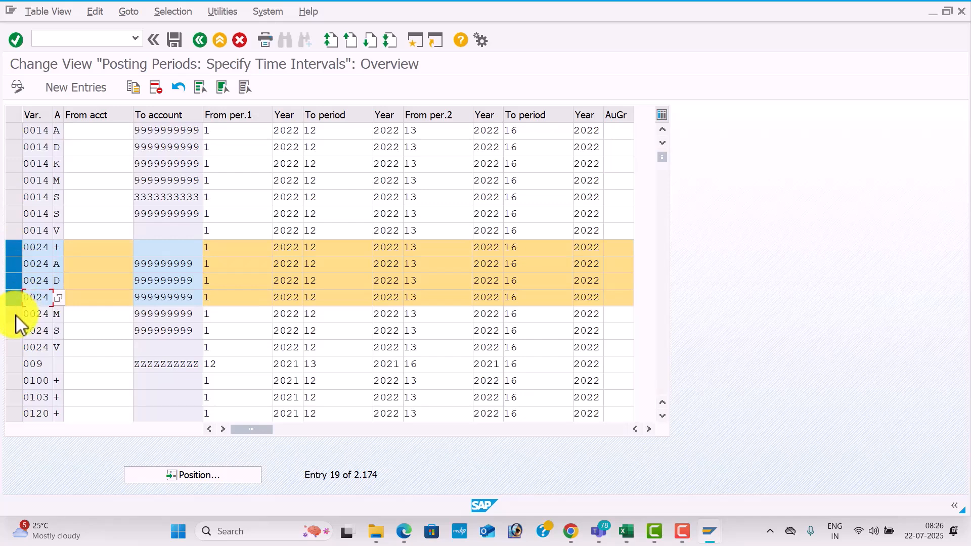
pyautogui.click(17, 314)
pyautogui.click(15, 331)
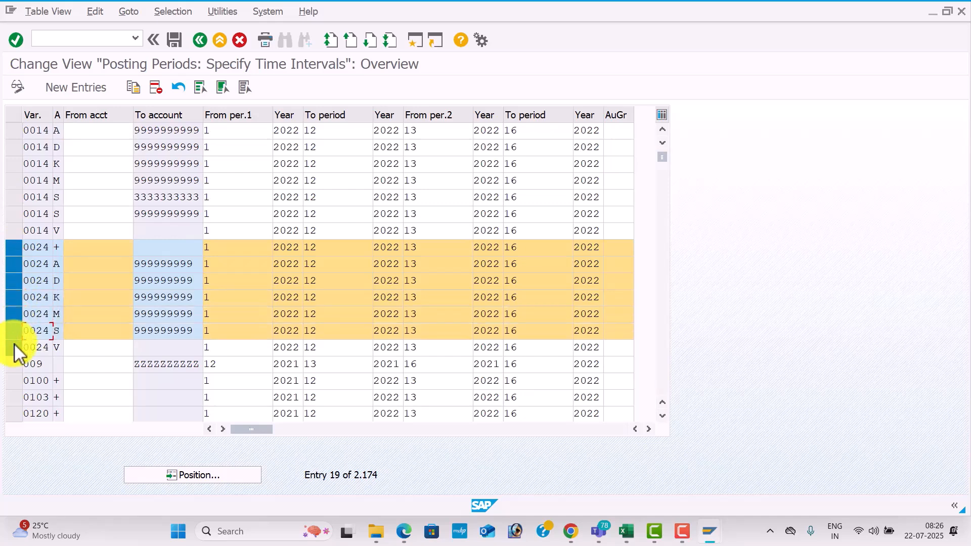
pyautogui.click(15, 346)
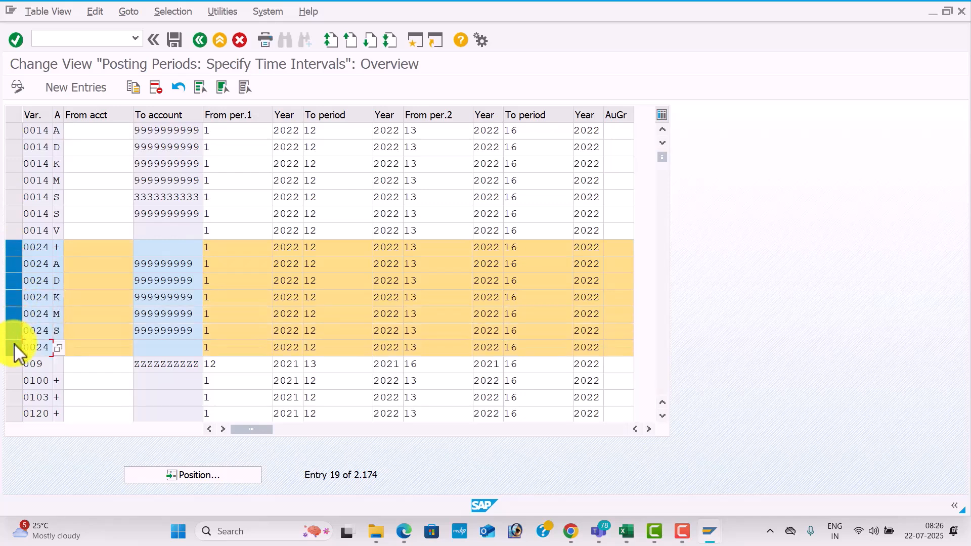
pyautogui.click(135, 88)
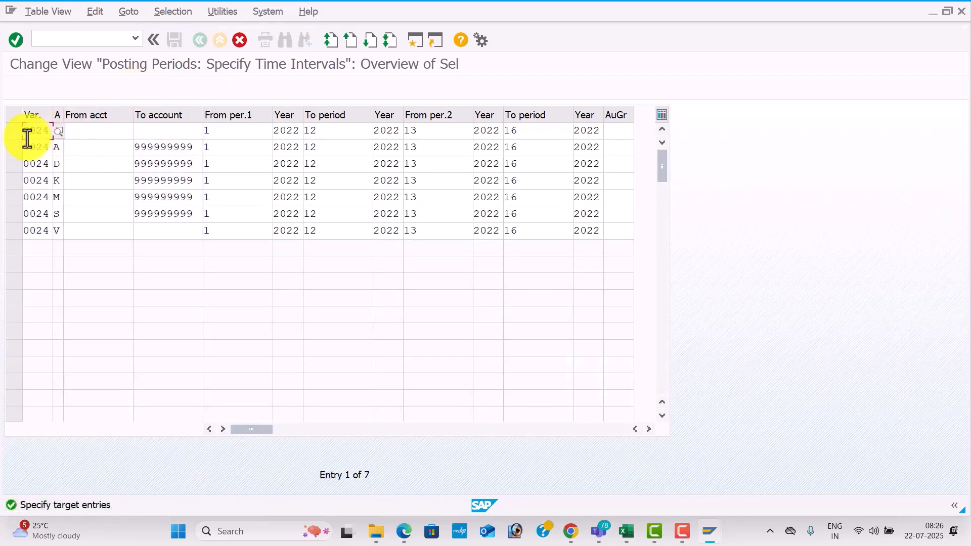
# Set the variant to TES2 in the copied entries for account types + and A.
pyautogui.press('Tab')
pyautogui.write('TES')
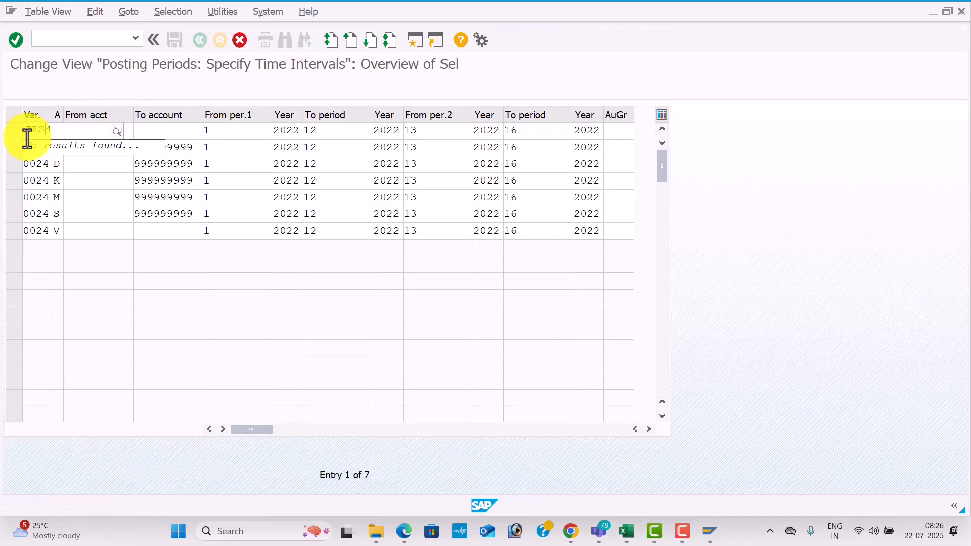
pyautogui.press('Tab')
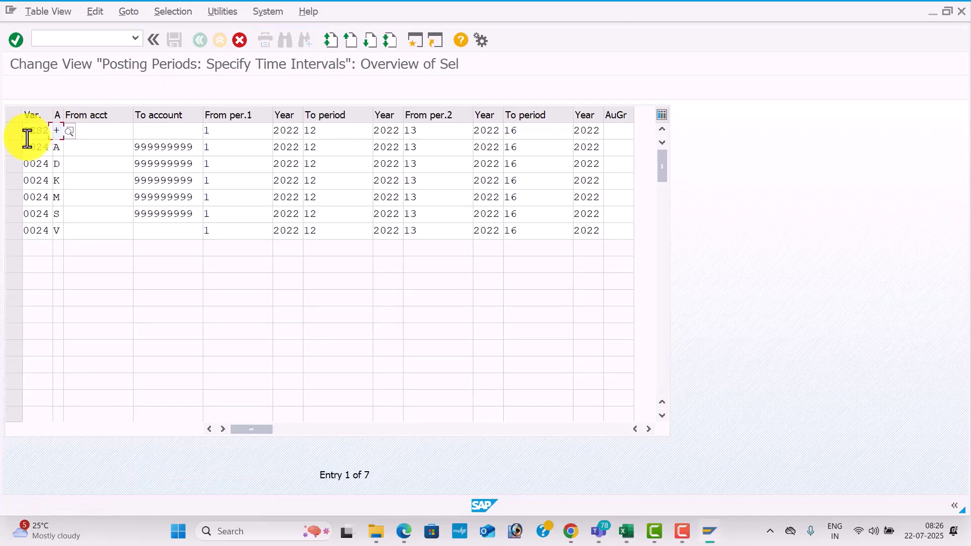
pyautogui.press('Down')
pyautogui.click(25, 148)
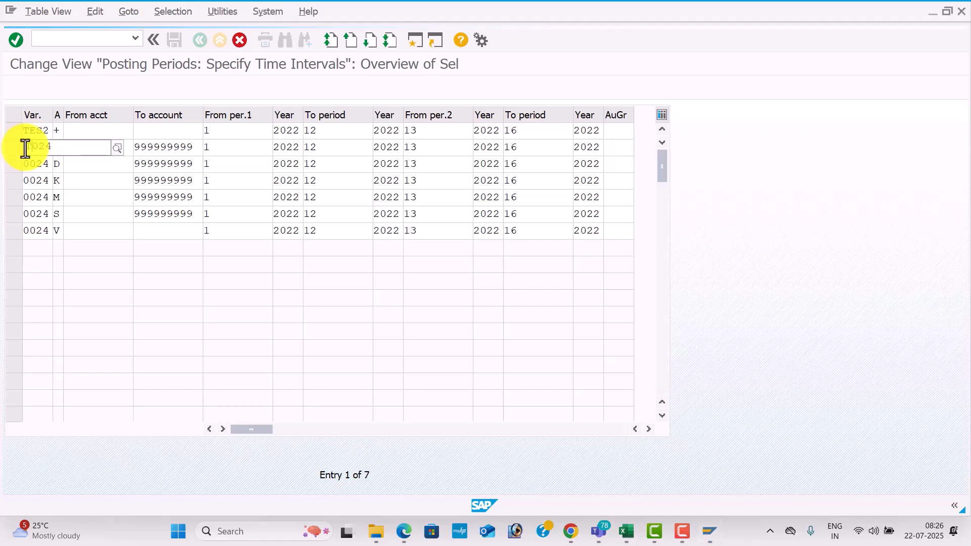
pyautogui.write('TES2')
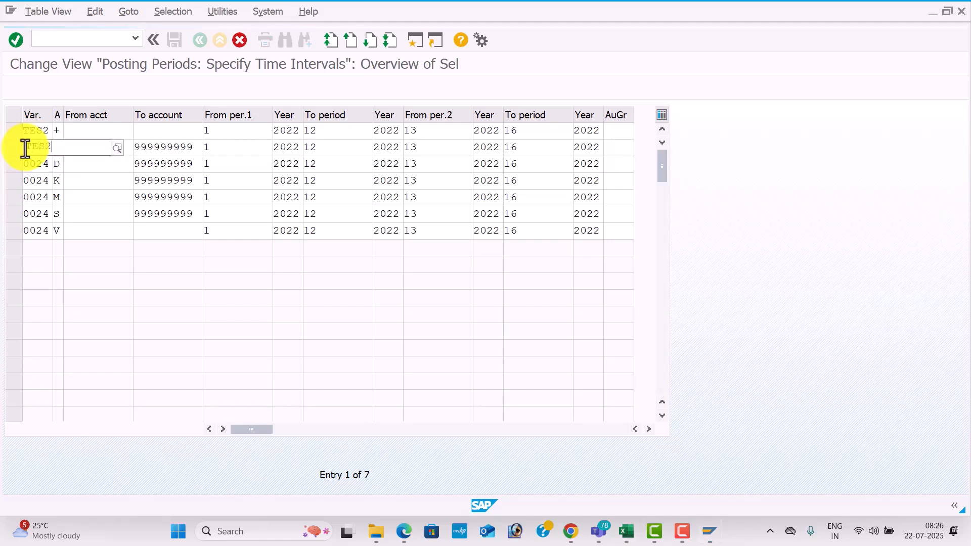
pyautogui.press('Tab')
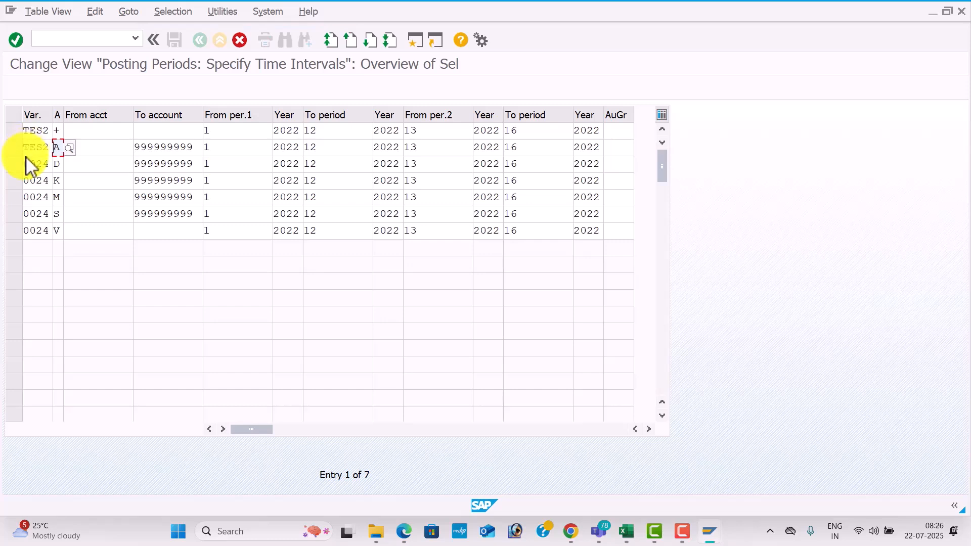
# Set the variant to TES2 in the copied entries for account types D and K.
pyautogui.click(25, 163)
pyautogui.write('TE')
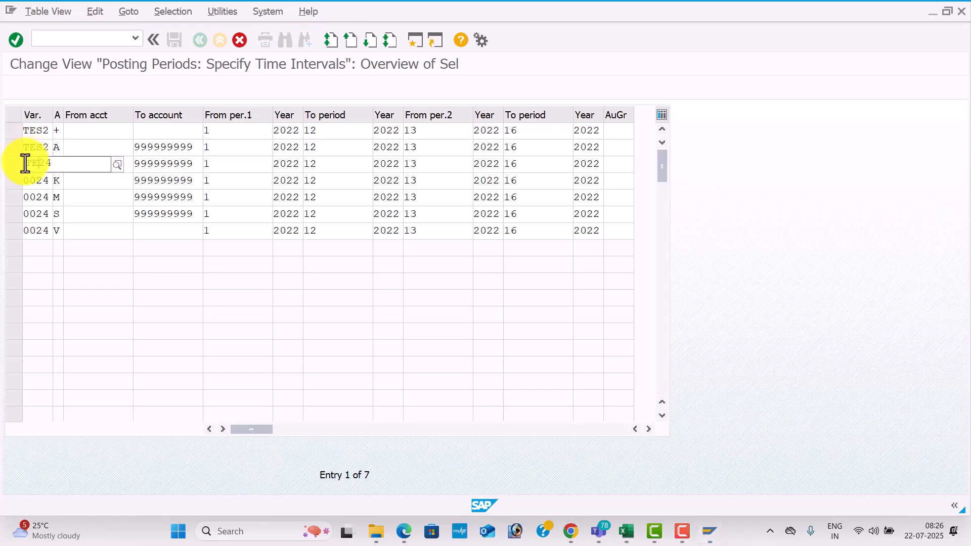
pyautogui.write('S2')
pyautogui.press('Tab')
pyautogui.write('D')
pyautogui.click(25, 180)
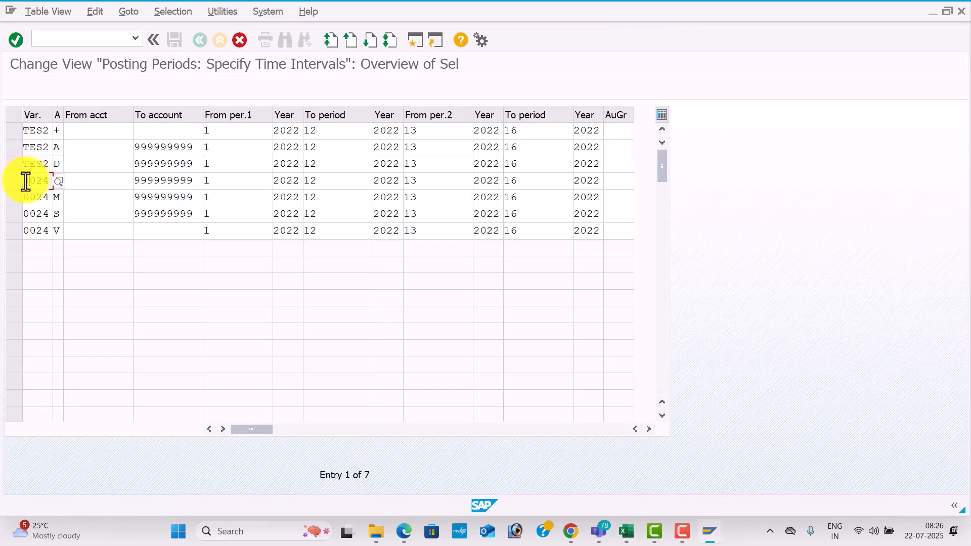
pyautogui.write('TES2')
pyautogui.press('Tab')
pyautogui.write('K')
# Set the variant to TES2 in the copied entries for account types M, S and V.
pyautogui.click(24, 198)
pyautogui.write('TES2')
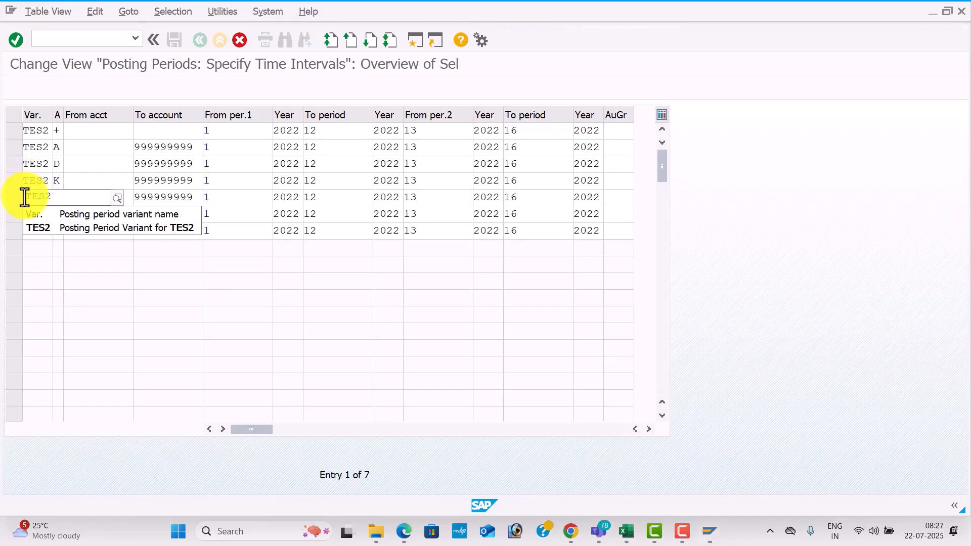
pyautogui.press('Tab')
pyautogui.write('M')
pyautogui.click(24, 213)
pyautogui.write('TES2')
pyautogui.press('Tab')
pyautogui.click(24, 231)
pyautogui.write('T')
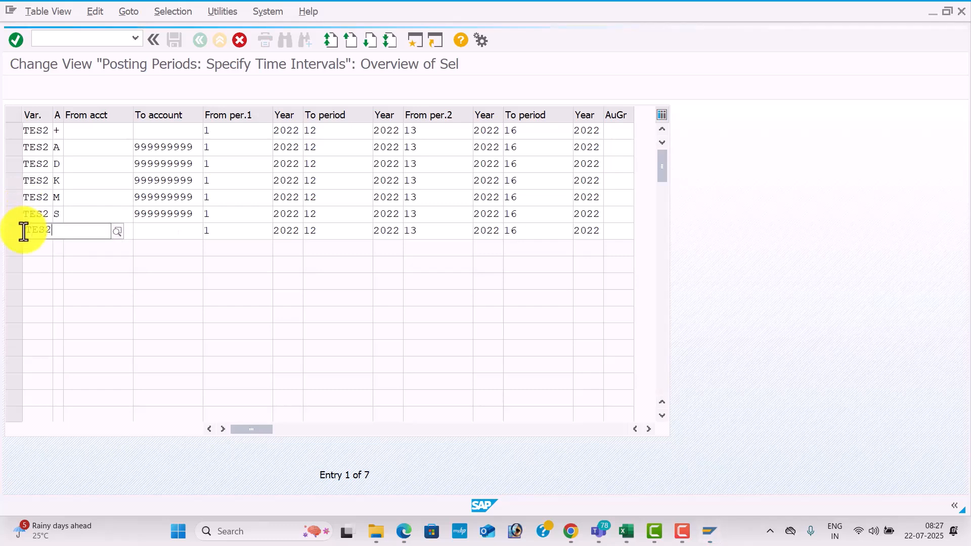
pyautogui.click(50, 262)
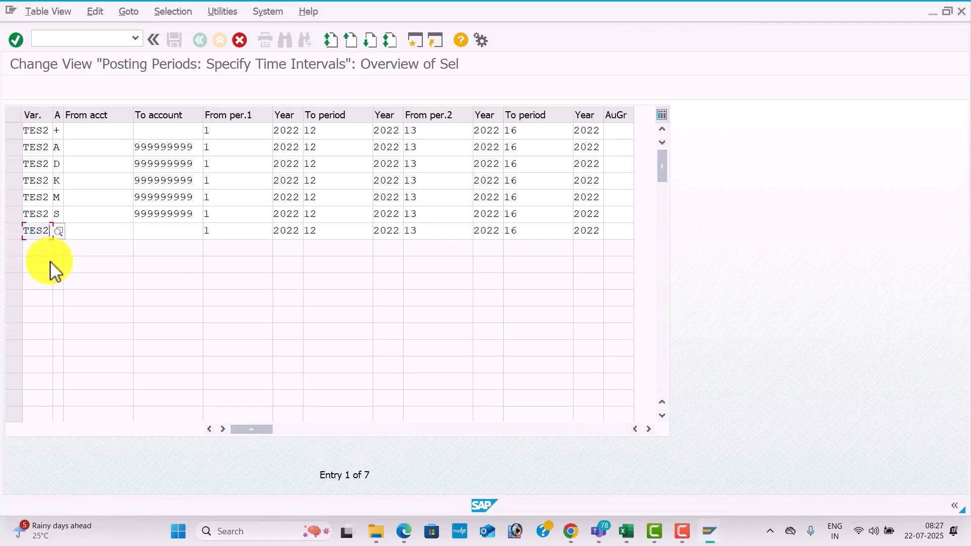
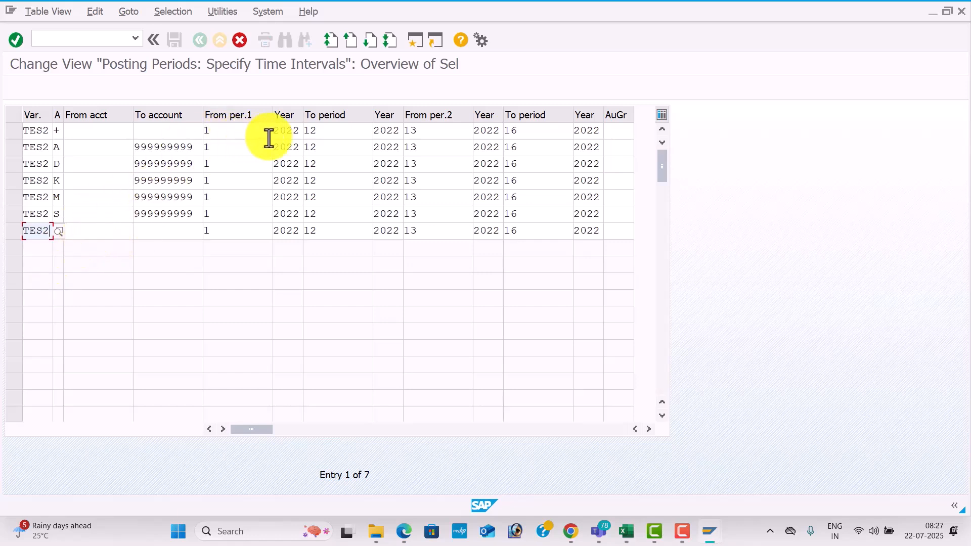
# Set the year beside From per.1 to 2025 in all seven TES2 posting period entries.
pyautogui.click(296, 134)
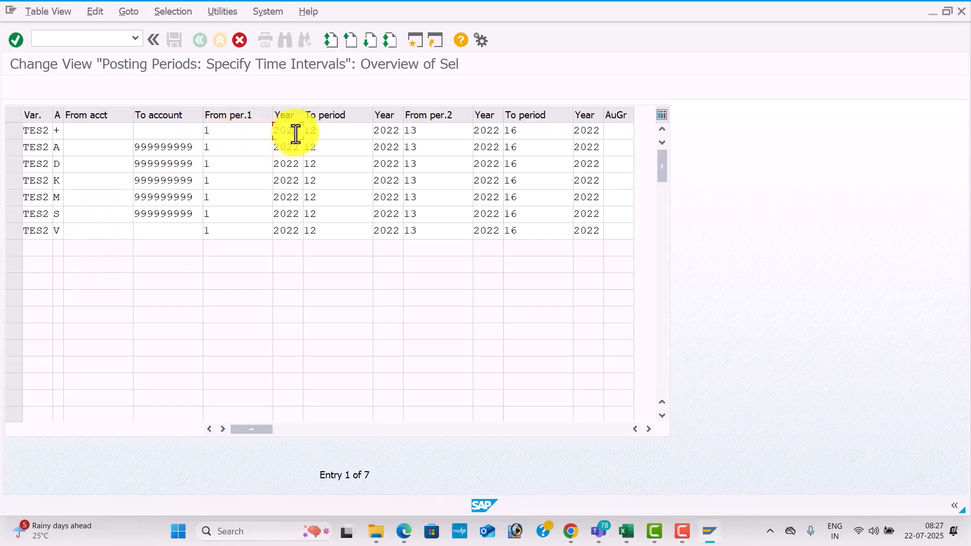
pyautogui.press('Down')
pyautogui.press('Down')
pyautogui.press('Down')
pyautogui.press('BackSpace')
pyautogui.write('5')
pyautogui.press('Down')
pyautogui.write('2025')
pyautogui.press('Down')
pyautogui.write('2025')
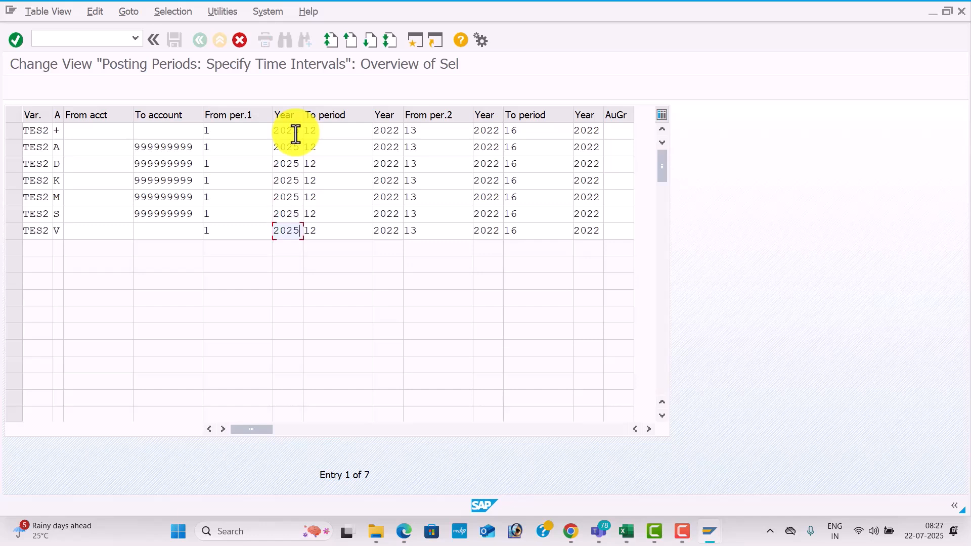
# Set the year beside the first To period to 2025 in all seven TES2 entries.
pyautogui.click(400, 131)
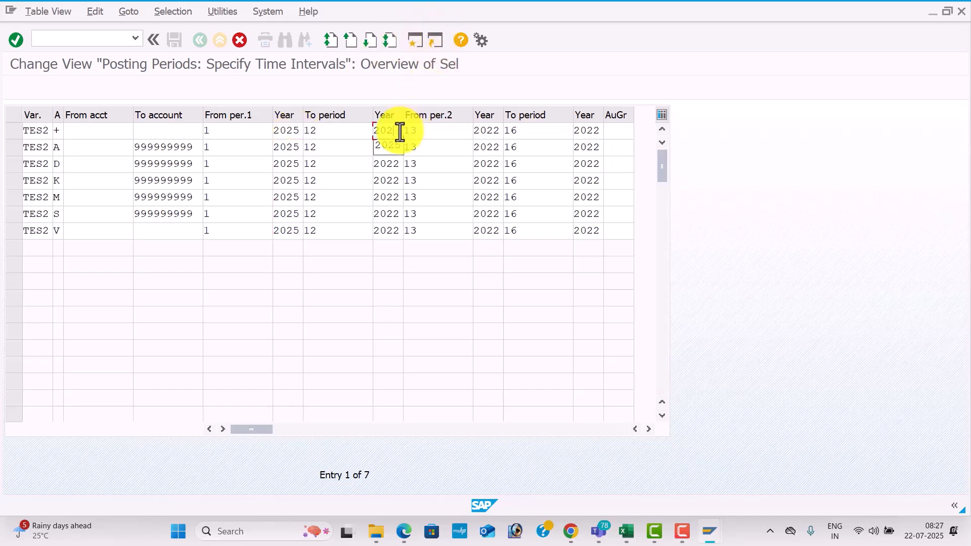
pyautogui.write('2025')
pyautogui.press('Down')
pyautogui.write('2025')
pyautogui.press('Down')
pyautogui.write('2025')
pyautogui.press('Down')
pyautogui.write('2025')
pyautogui.press('Down')
pyautogui.write('202')
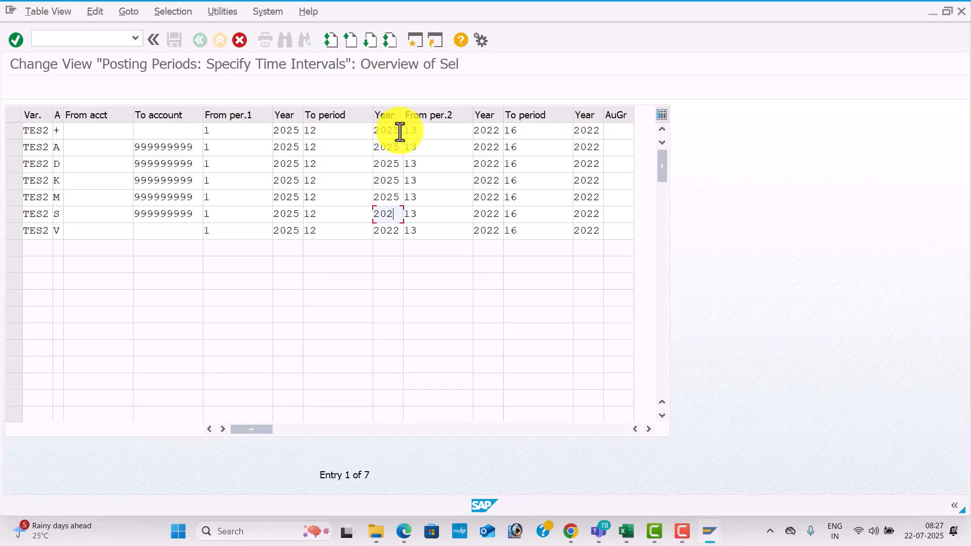
pyautogui.write('5')
pyautogui.press('Down')
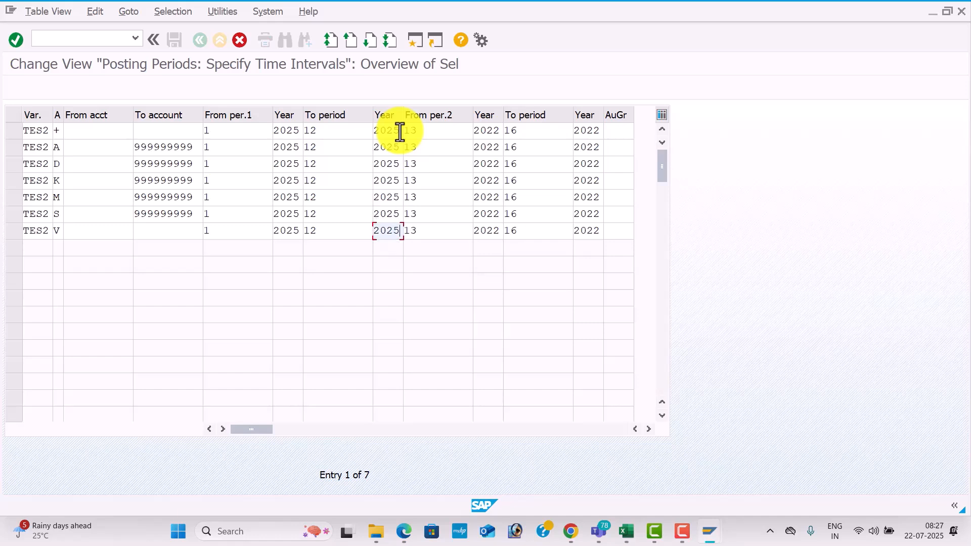
# Set the year beside From per.2 to 2025 in all seven TES2 entries.
pyautogui.click(496, 133)
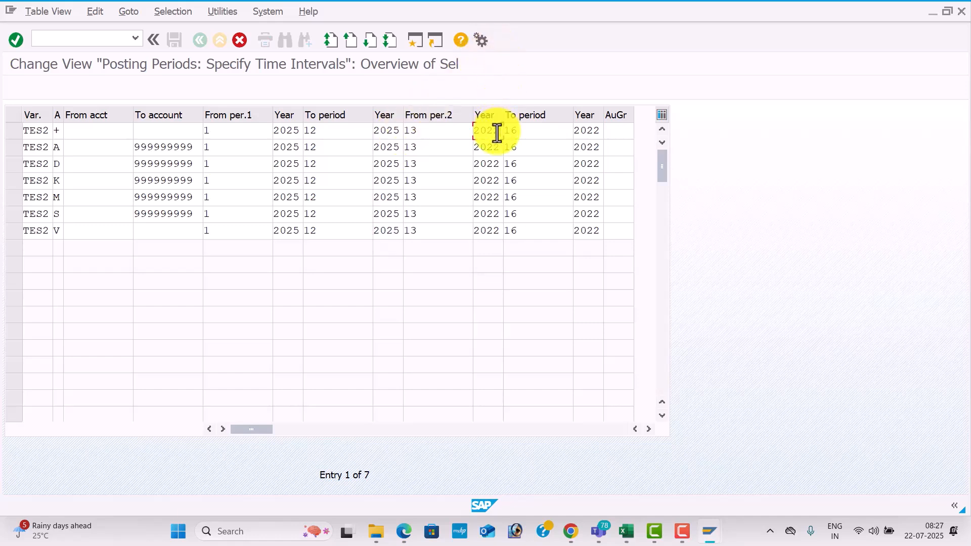
pyautogui.write('5')
pyautogui.press('Down')
pyautogui.press('BackSpace')
pyautogui.write('5')
pyautogui.press('Down')
pyautogui.press('BackSpace')
pyautogui.write('5')
pyautogui.press('Down')
pyautogui.press('BackSpace')
pyautogui.write('5')
pyautogui.press('Down')
pyautogui.press('BackSpace')
pyautogui.write('5')
pyautogui.press('Down')
pyautogui.write('5')
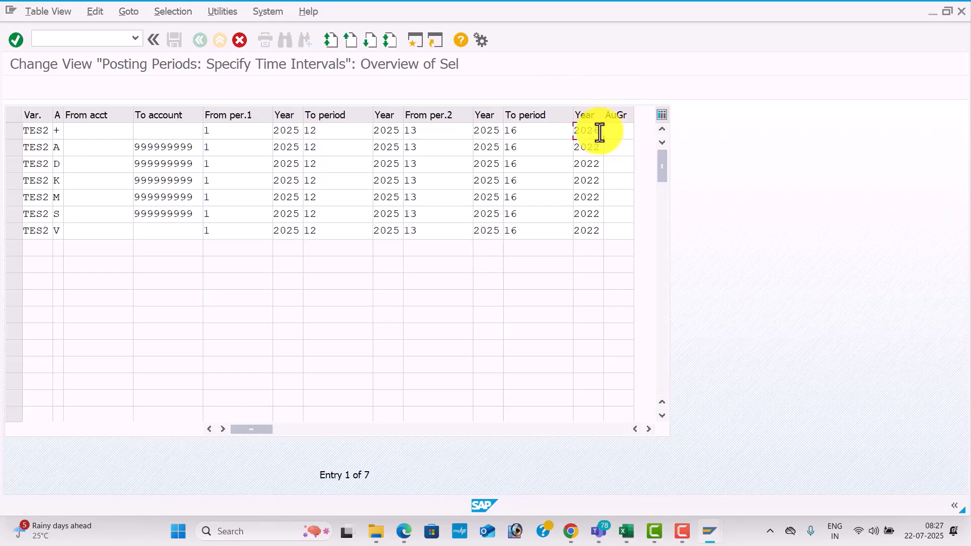
pyautogui.write('6')
# Set the year beside the second To period to 2026 in all seven TES2 entries.
pyautogui.press('Down')
pyautogui.press('BackSpace')
pyautogui.write('6')
pyautogui.press('Down')
pyautogui.press('BackSpace')
pyautogui.write('6')
pyautogui.press('Down')
pyautogui.press('Down')
pyautogui.press('BackSpace')
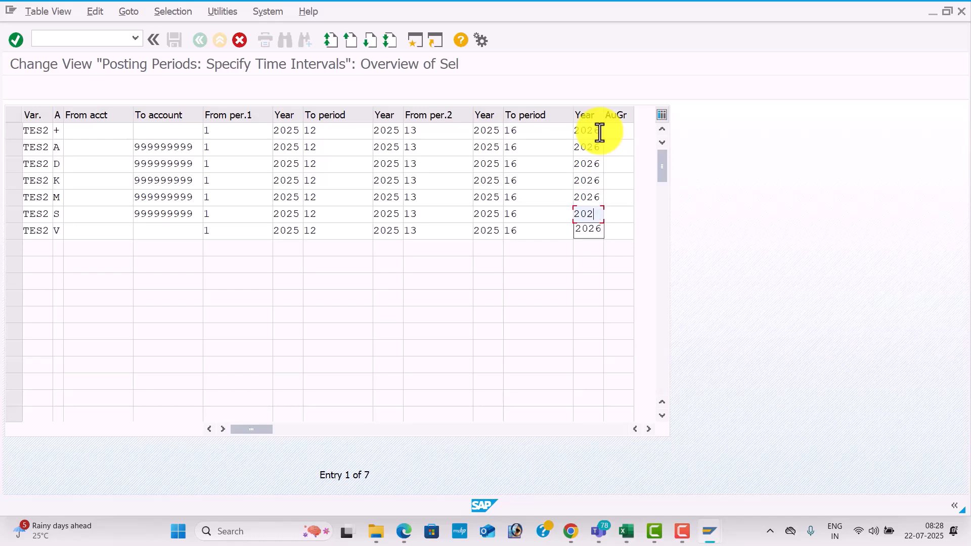
pyautogui.write('6')
pyautogui.press('Down')
pyautogui.press('Tab')
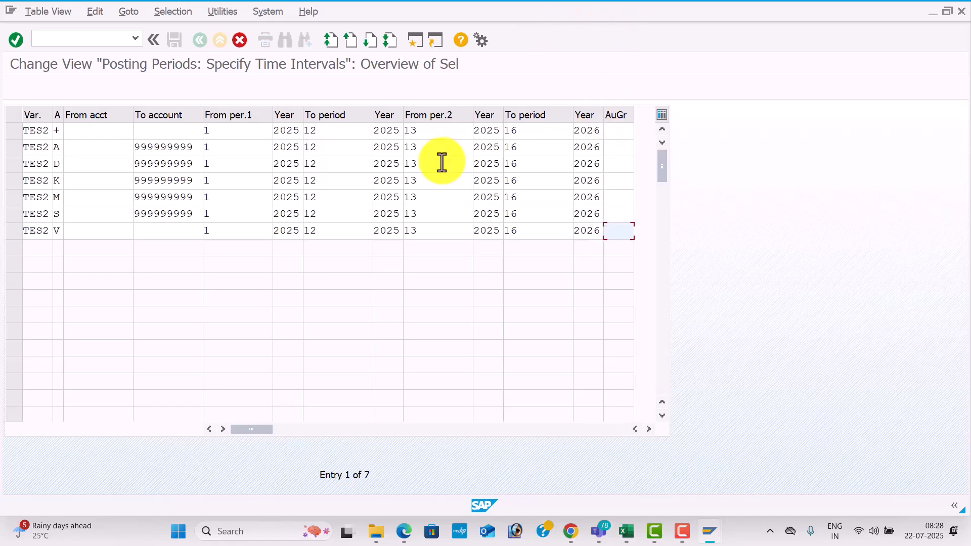
# Confirm the copied TES2 posting periods and save them to the customizing request GLOBAL SETTINGS FOR TES1.
pyautogui.press('Return')
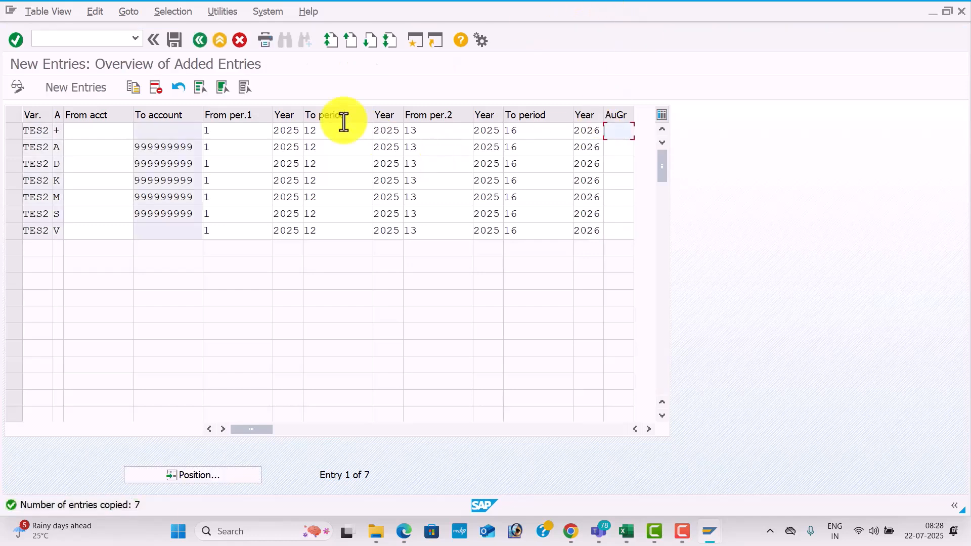
pyautogui.click(172, 39)
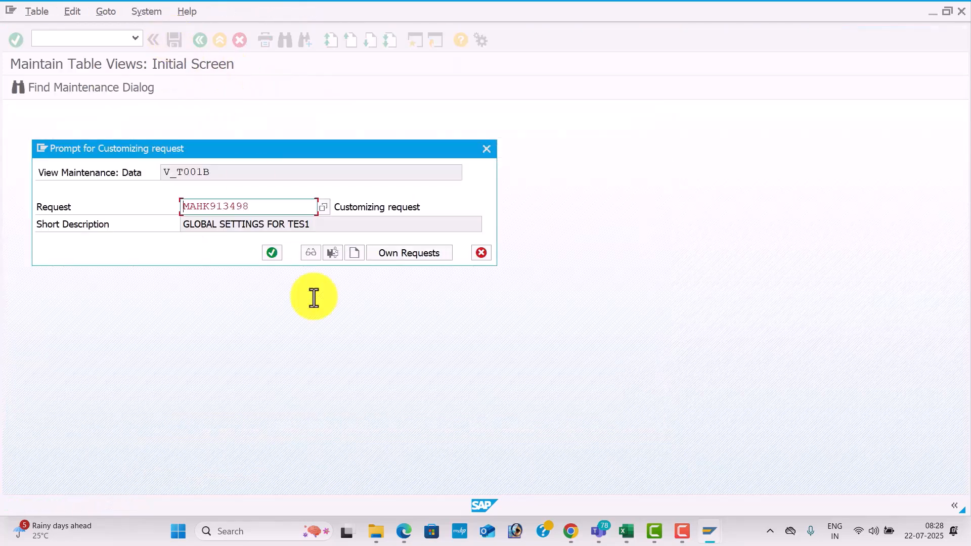
pyautogui.click(273, 255)
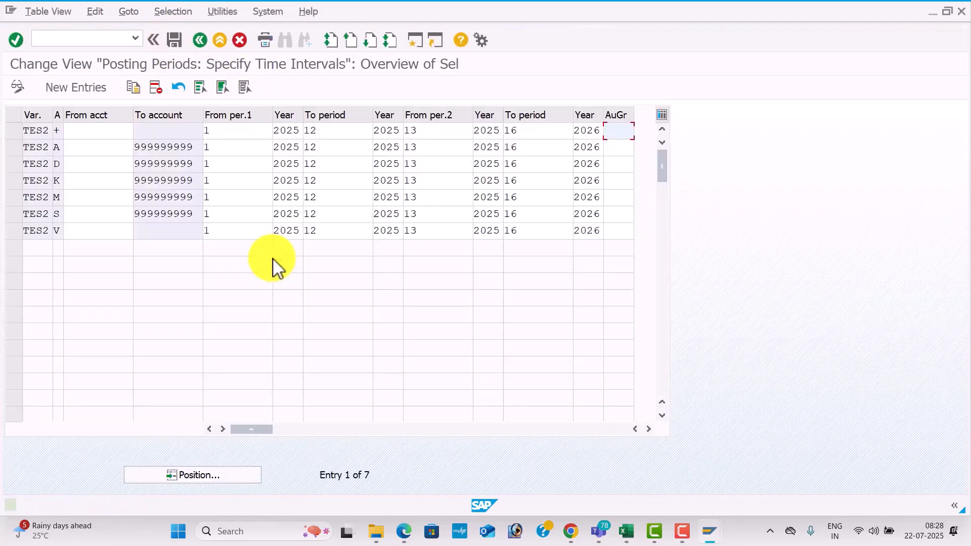
# Check the next transaction code in the Excel Global Settings sheet and open OBBP in SAP.
pyautogui.hotkey('alt', 'Tab')
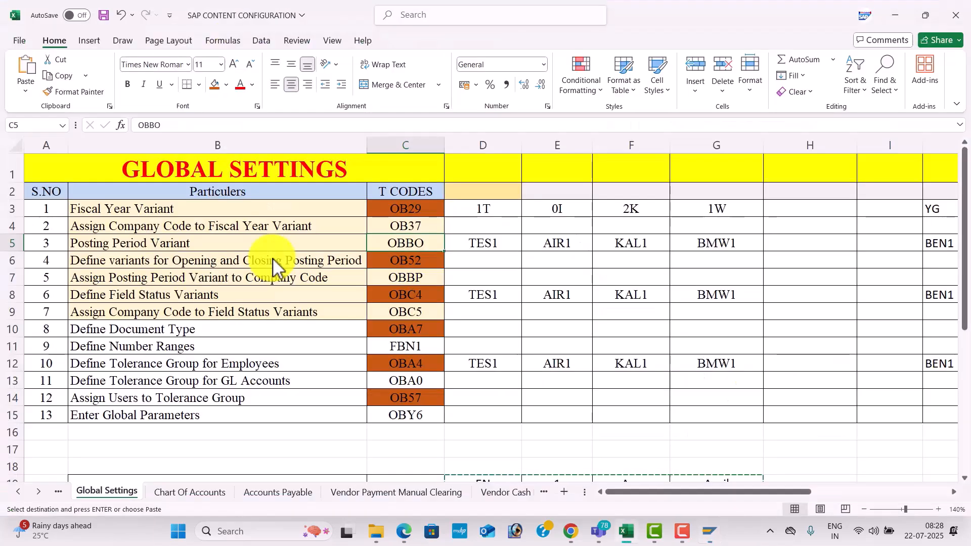
pyautogui.hotkey('alt', 'Tab')
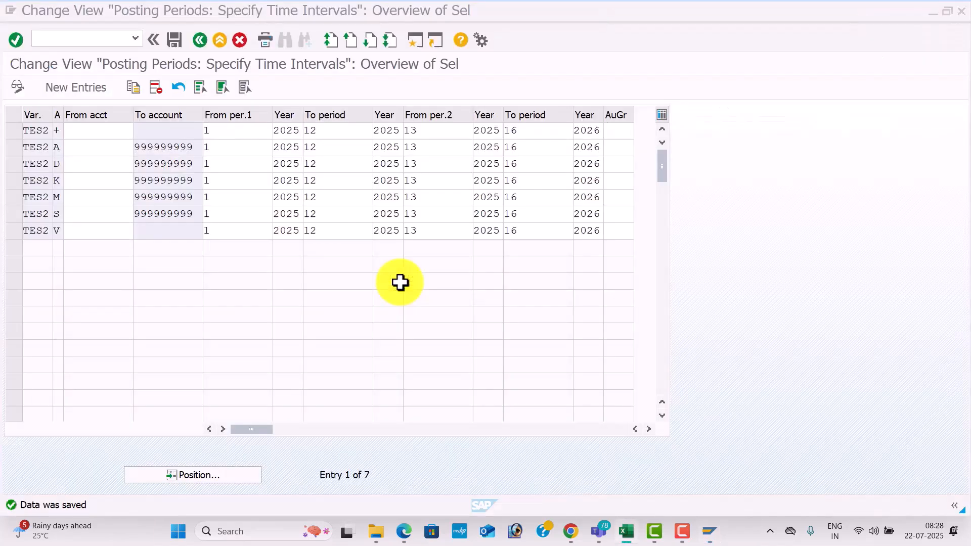
pyautogui.click(72, 40)
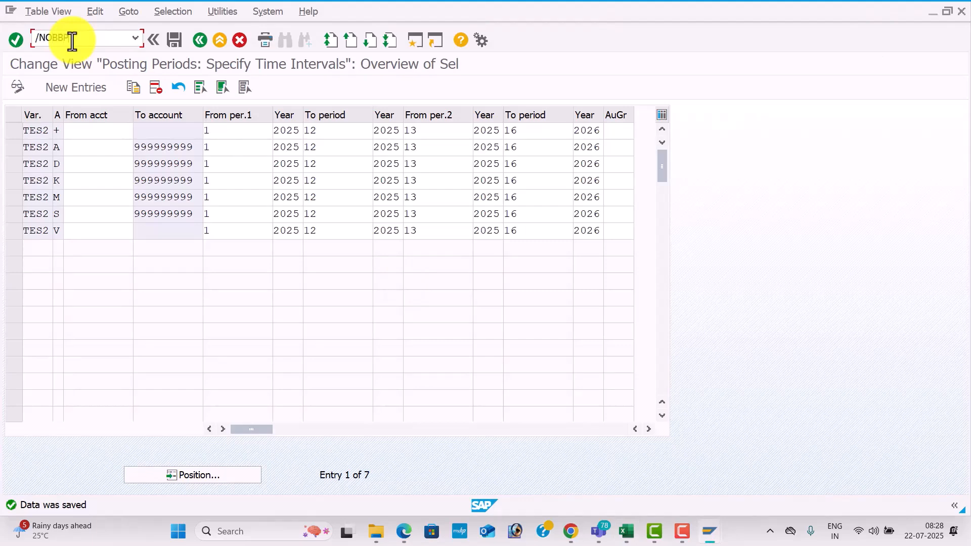
pyautogui.write('/NO')
pyautogui.press('Return')
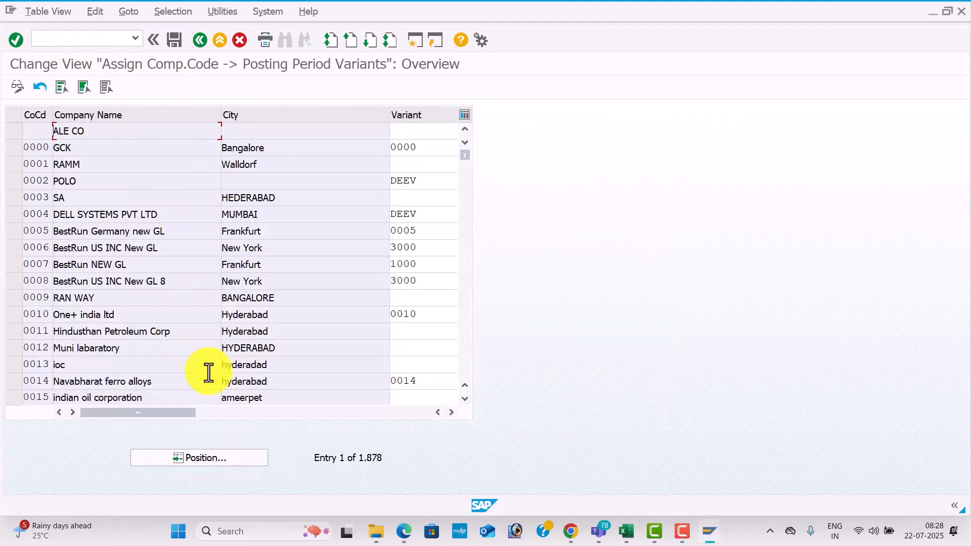
# Assign posting period variant TES2 to company code TES2 and save the assignment to the customizing request.
pyautogui.click(224, 459)
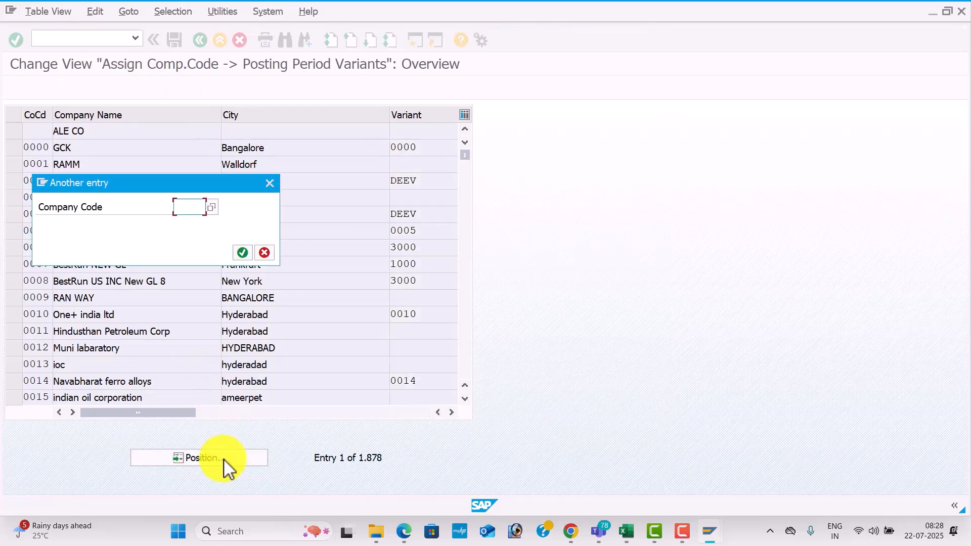
pyautogui.write('TE')
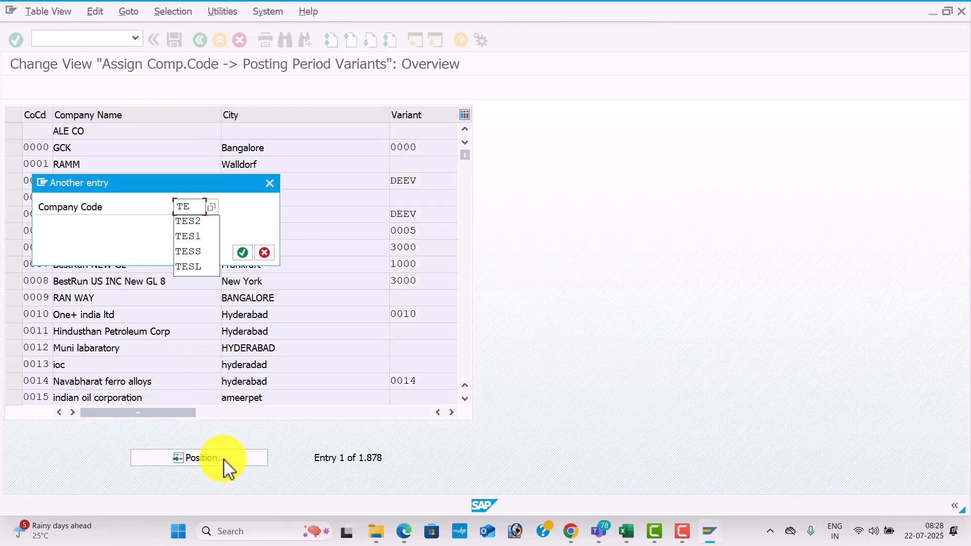
pyautogui.write('S2')
pyautogui.press('Return')
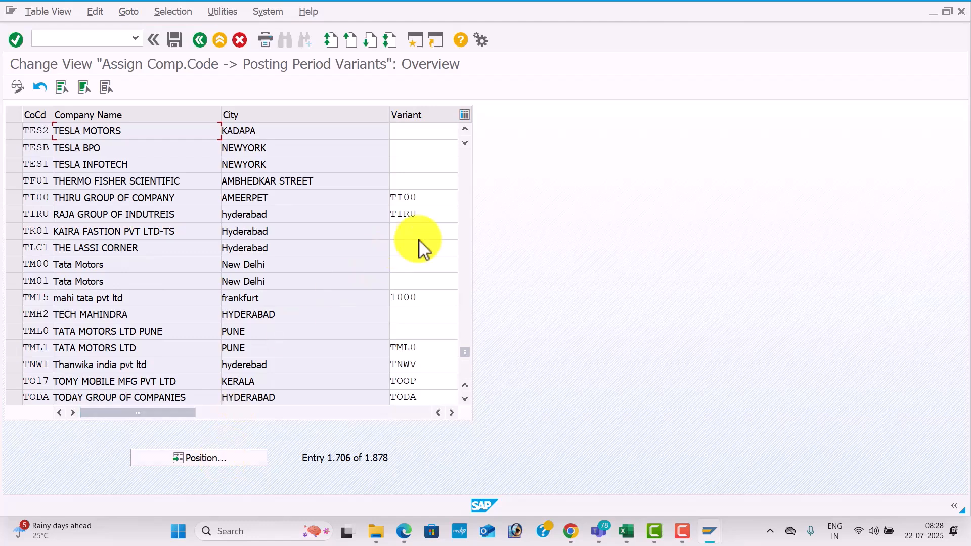
pyautogui.click(415, 134)
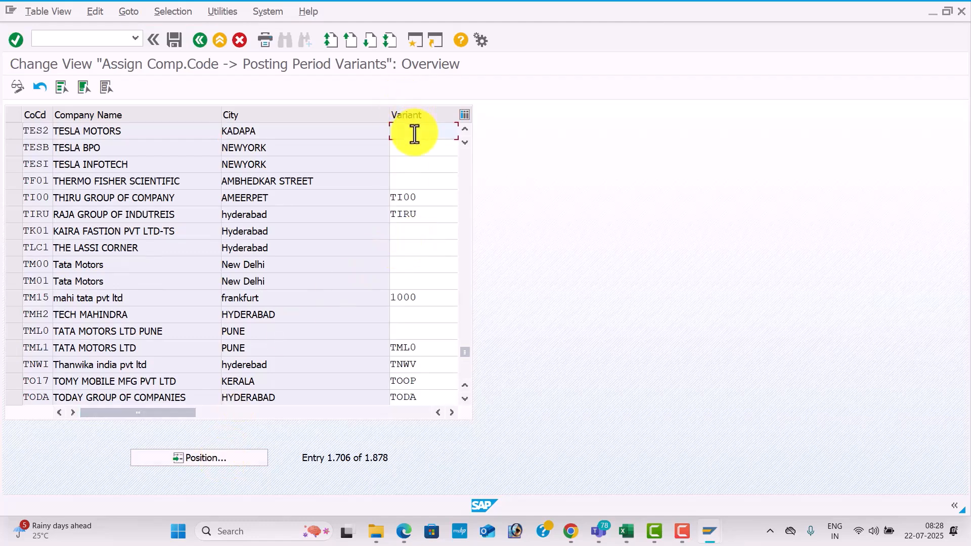
pyautogui.write('TES')
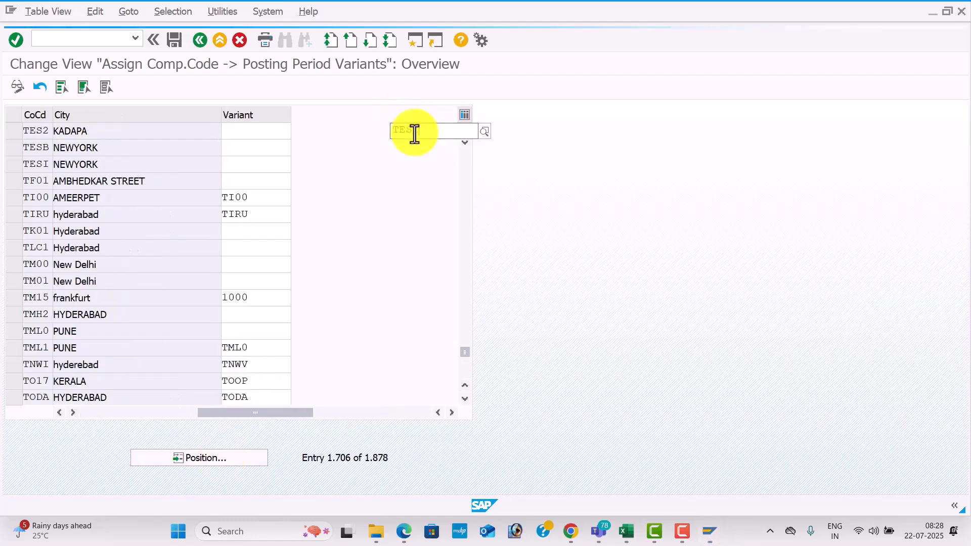
pyautogui.write('2')
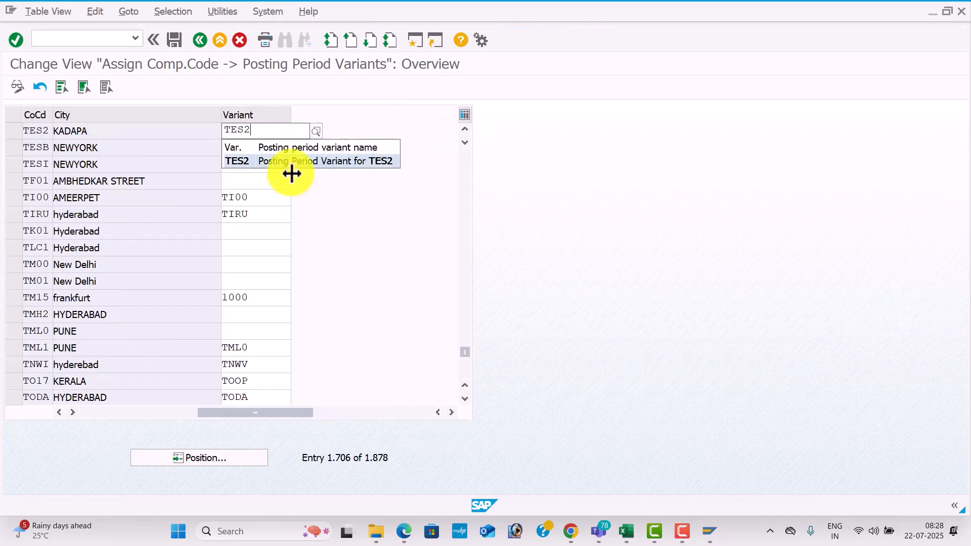
pyautogui.click(314, 160)
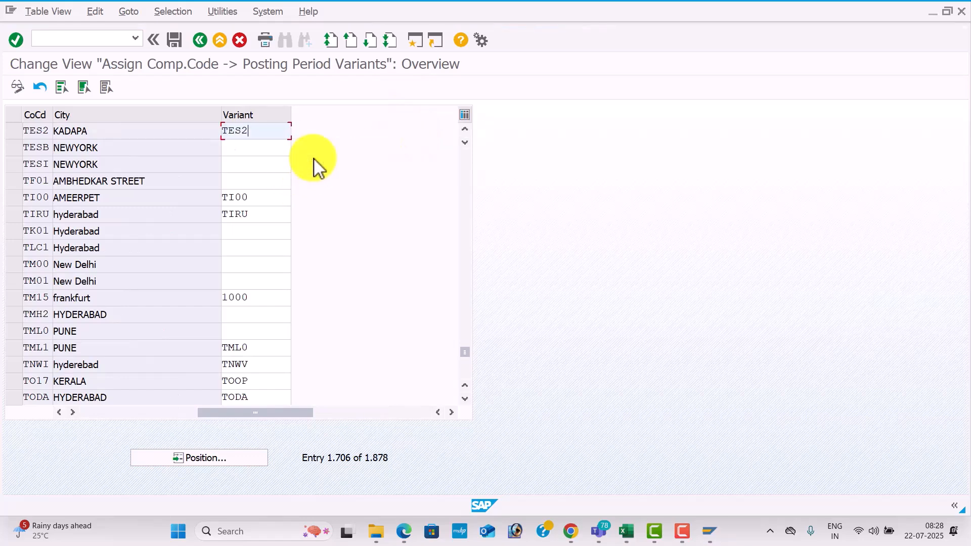
pyautogui.click(178, 39)
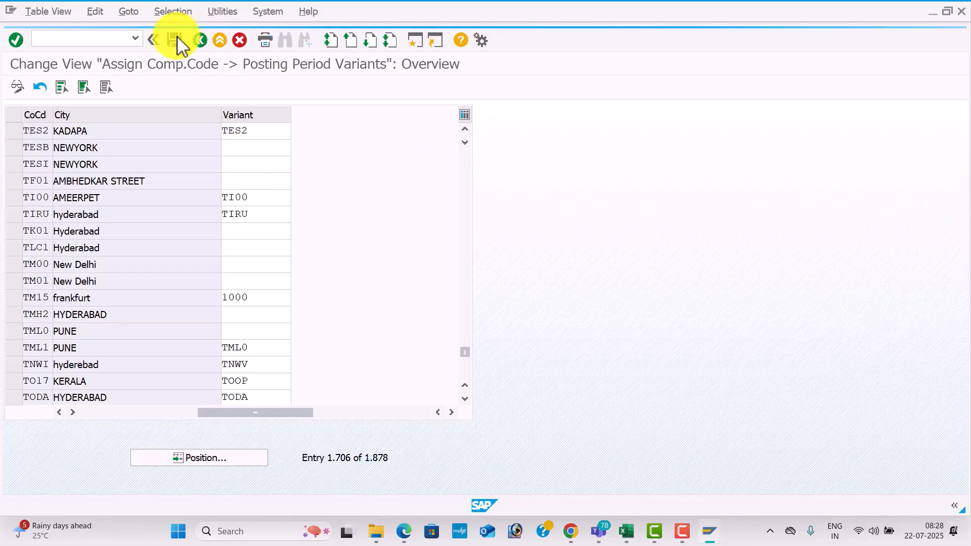
pyautogui.click(272, 253)
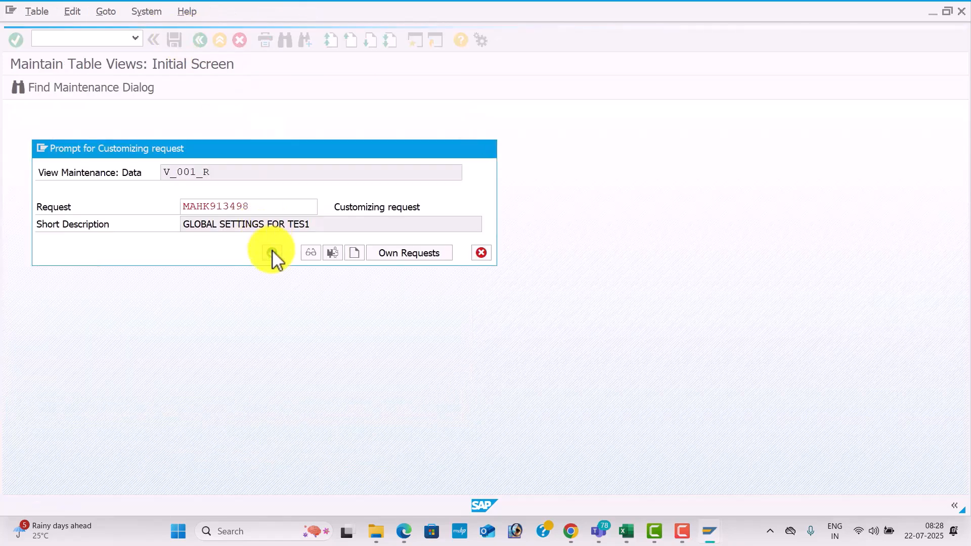
# Look up the Define Field Status Variants code in the Excel Global Settings sheet and open OBC4 in SAP.
pyautogui.click(99, 39)
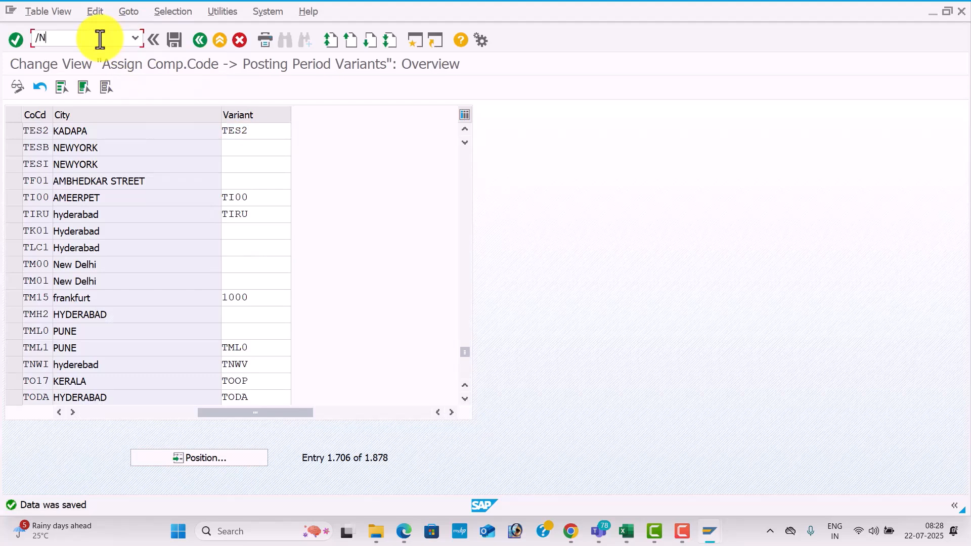
pyautogui.hotkey('alt', 'Tab')
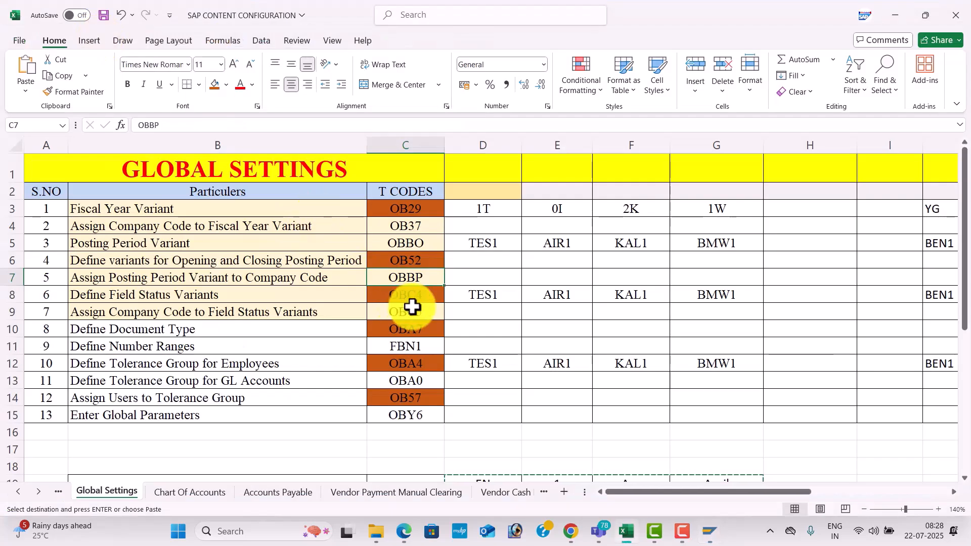
pyautogui.click(434, 297)
pyautogui.hotkey('alt', 'Tab')
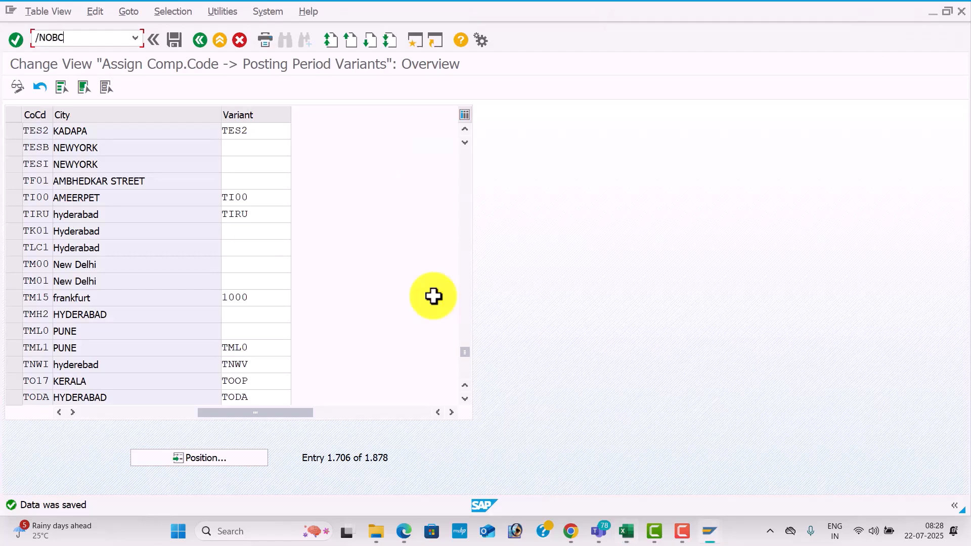
pyautogui.press('Return')
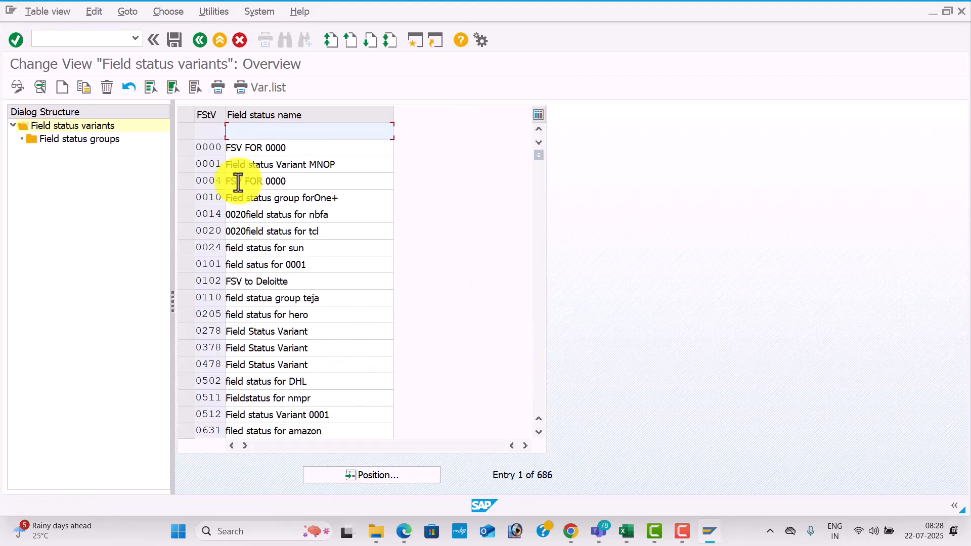
# Copy field status variant 0001 as TES2, named Field status Variant TES2, including all dependent entries.
pyautogui.click(189, 165)
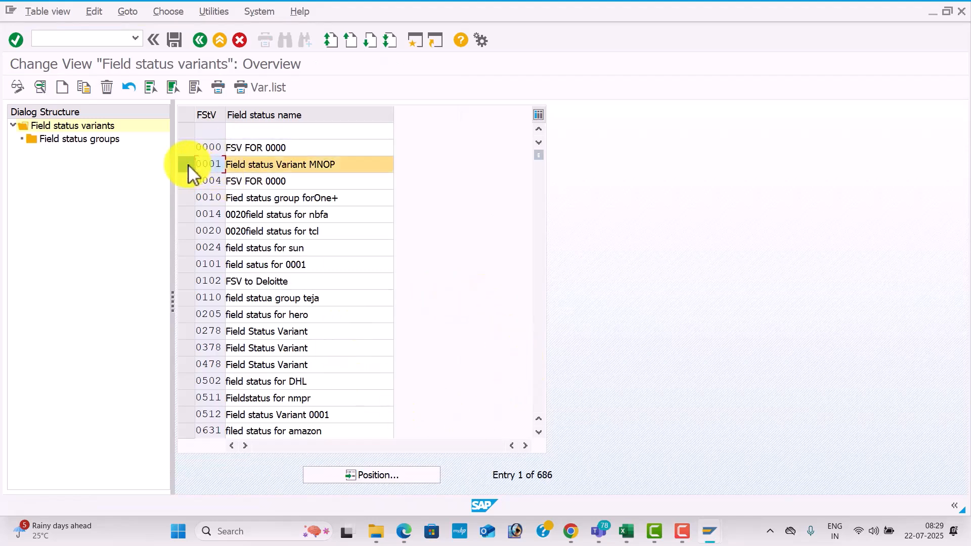
pyautogui.click(89, 87)
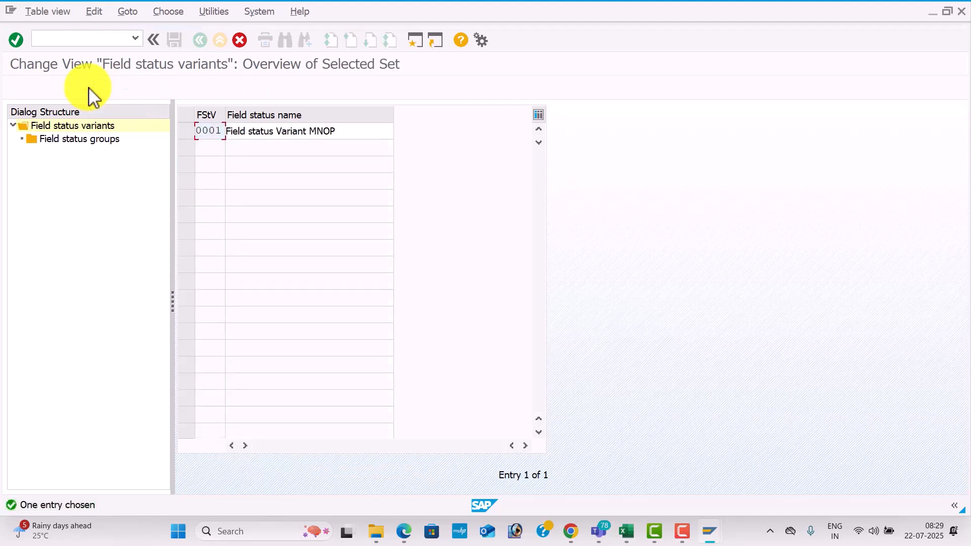
pyautogui.write('TES2')
pyautogui.click(345, 132)
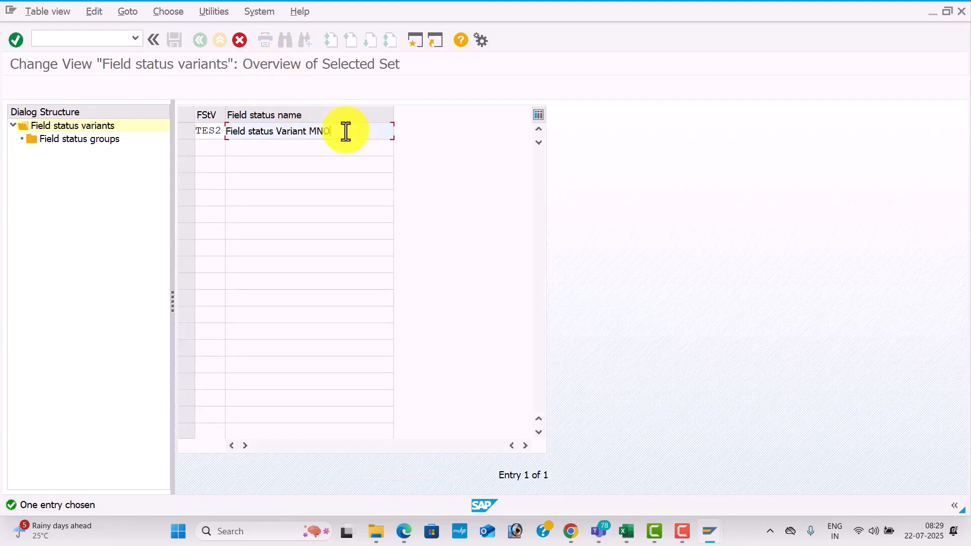
pyautogui.press('BackSpace')
pyautogui.write('TES2')
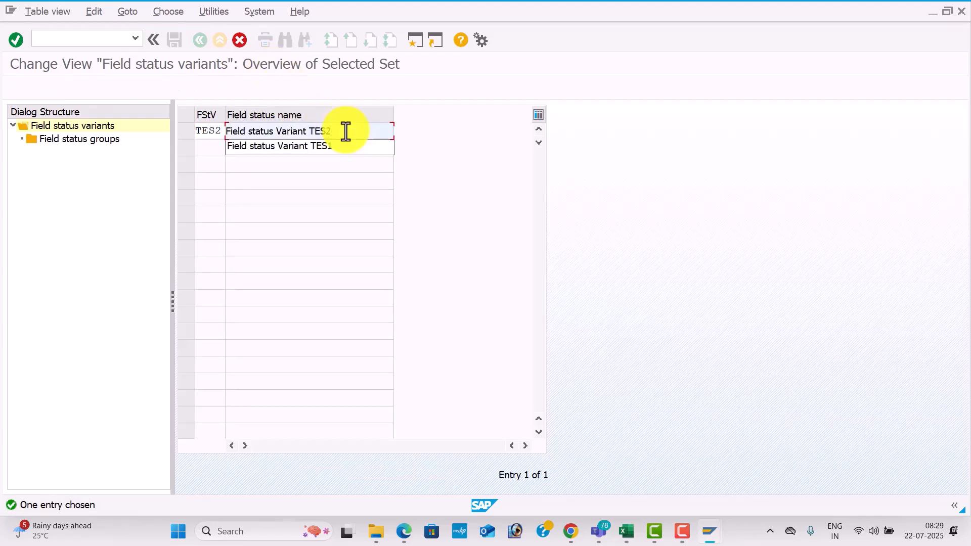
pyautogui.press('Return')
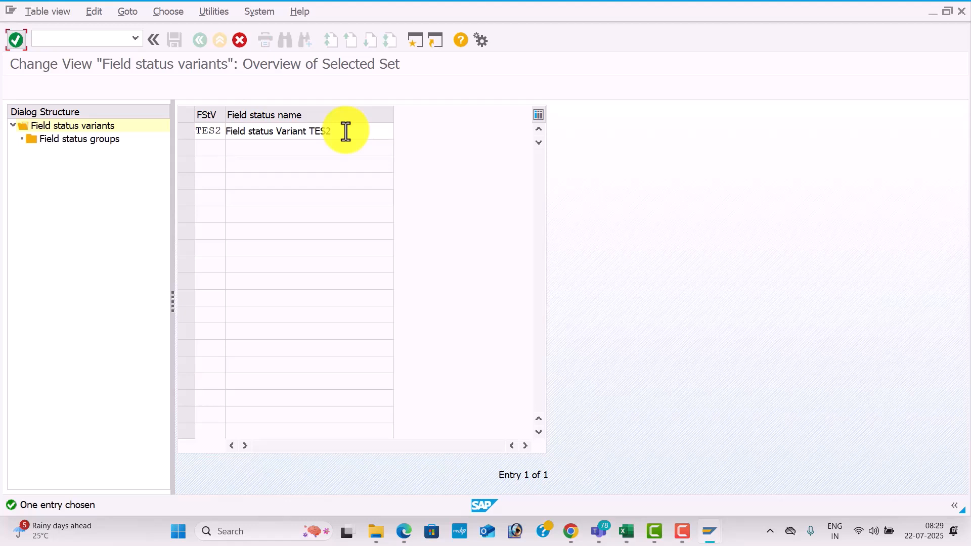
pyautogui.press('Return')
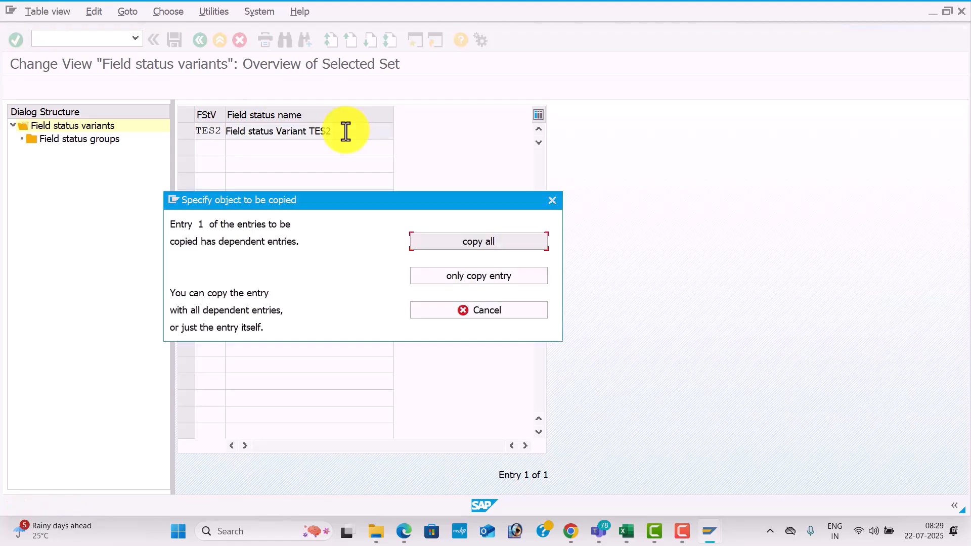
pyautogui.click(483, 247)
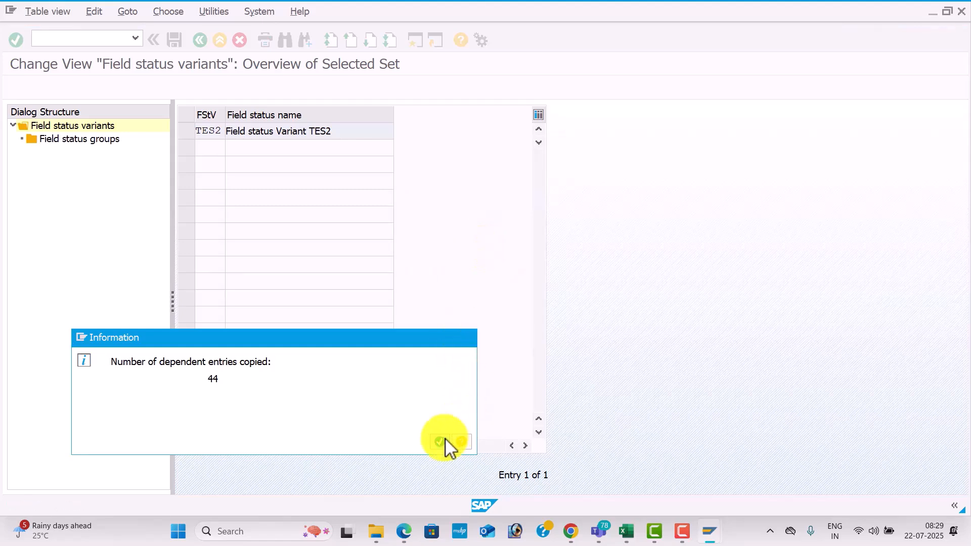
pyautogui.click(445, 443)
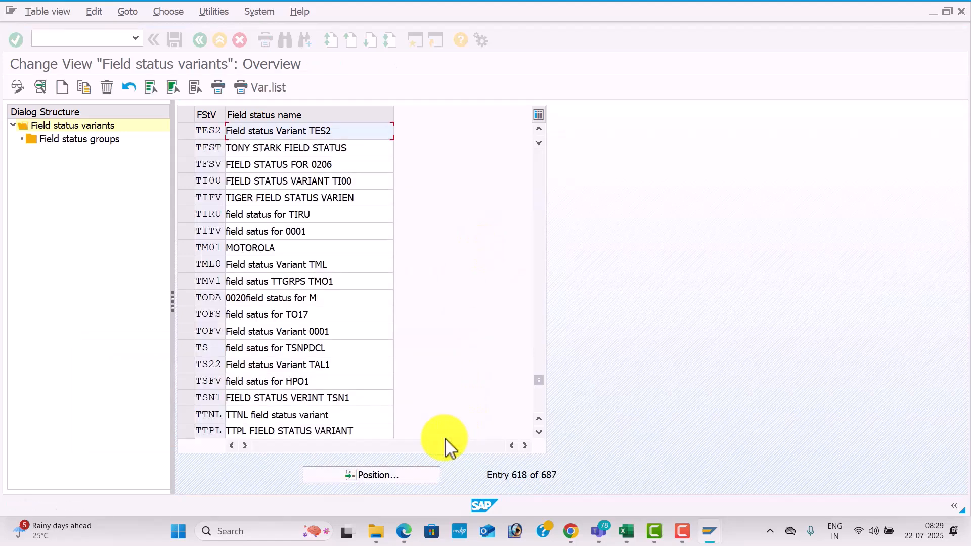
# Select the new field status variant TES2 and save it, confirming the customizing request.
pyautogui.click(190, 131)
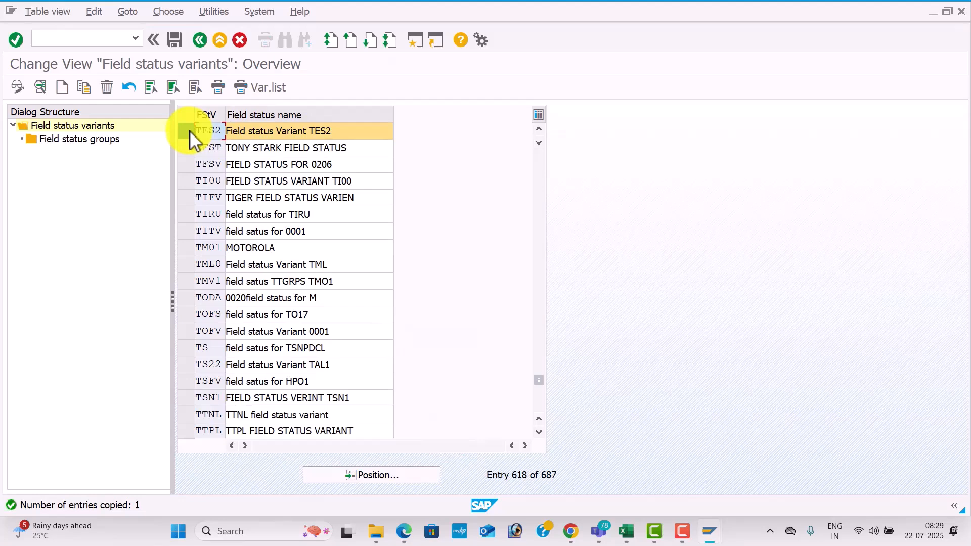
pyautogui.click(178, 37)
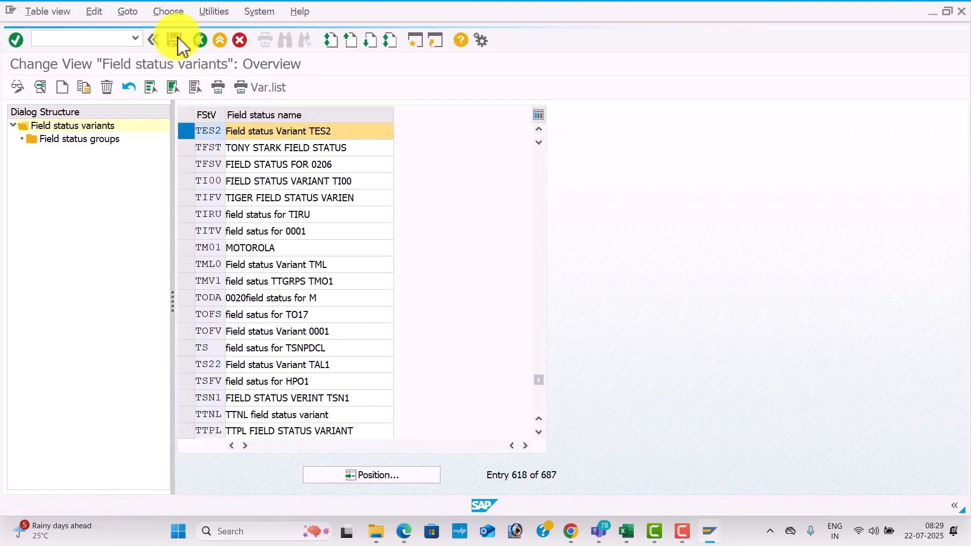
pyautogui.click(278, 252)
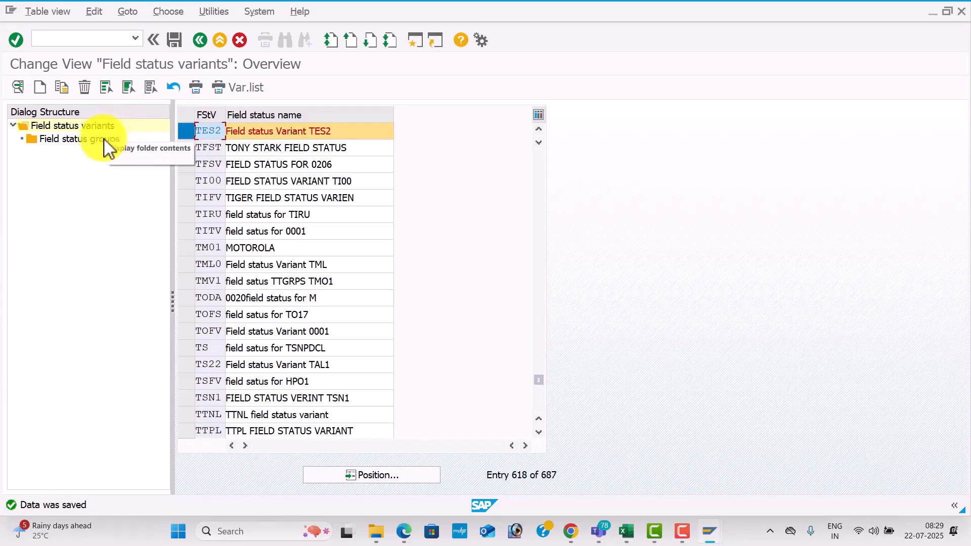
# Open the field status groups of variant TES2 and examine the General data field settings of group G001.
pyautogui.doubleClick(103, 142)
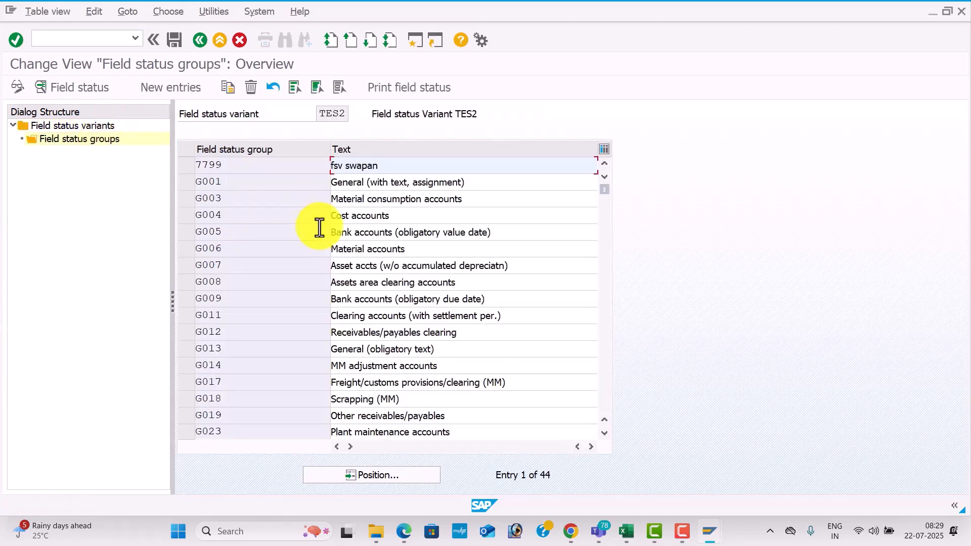
pyautogui.click(488, 185)
pyautogui.doubleClick(488, 185)
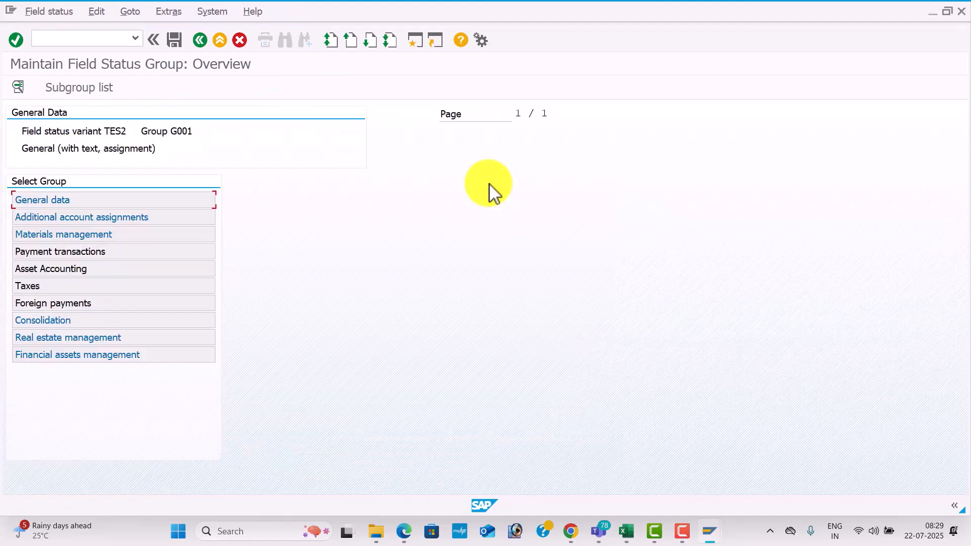
pyautogui.doubleClick(210, 199)
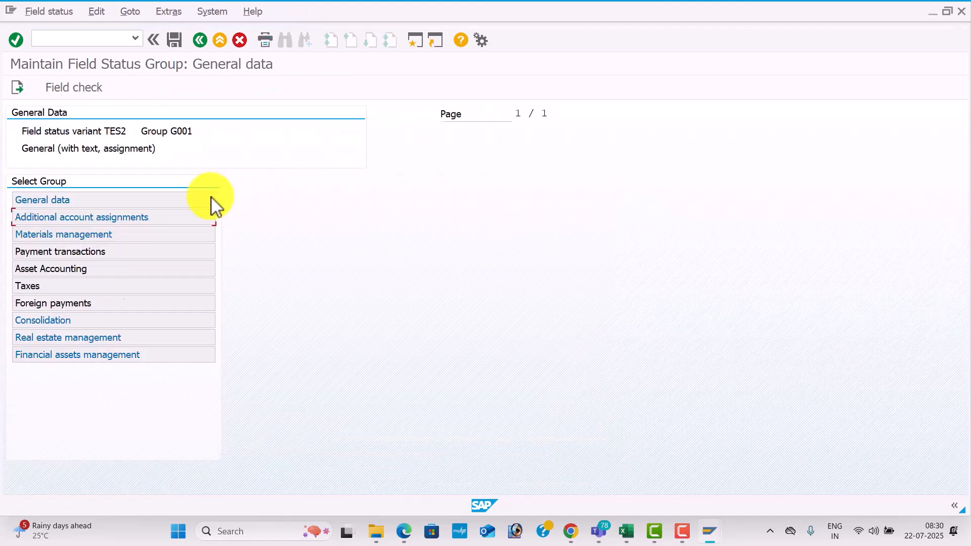
pyautogui.click(199, 43)
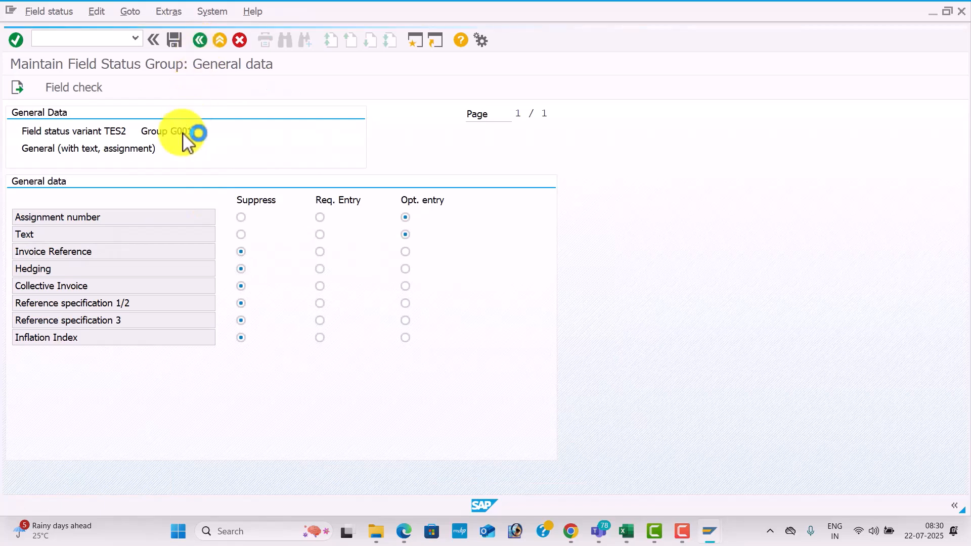
# Examine group G001's Additional account assignments and Materials management settings, return to the field status groups overview and save.
pyautogui.doubleClick(175, 217)
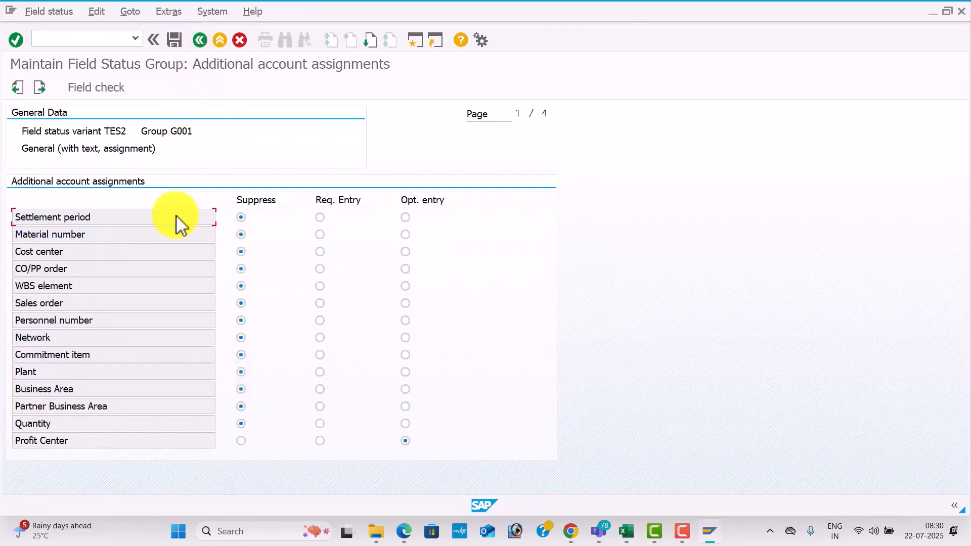
pyautogui.click(201, 41)
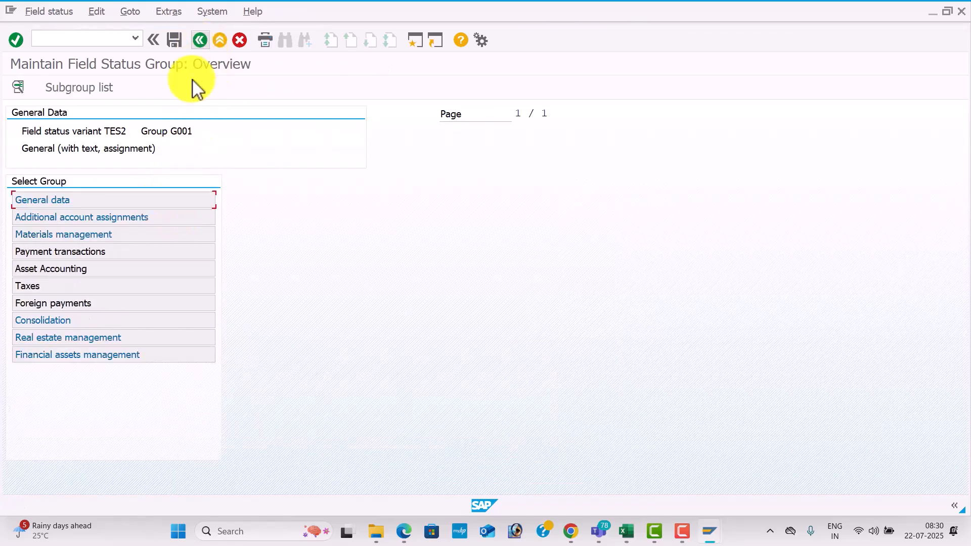
pyautogui.doubleClick(160, 236)
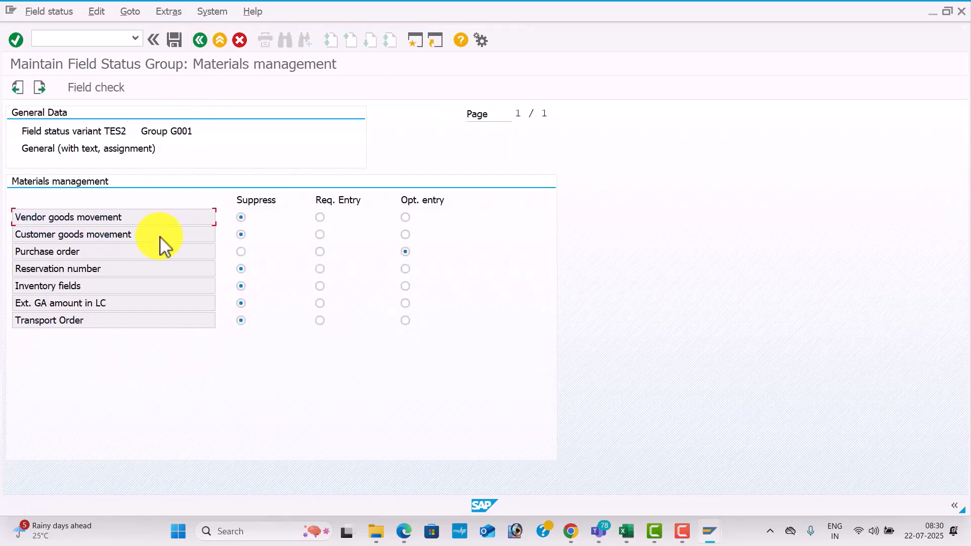
pyautogui.click(200, 41)
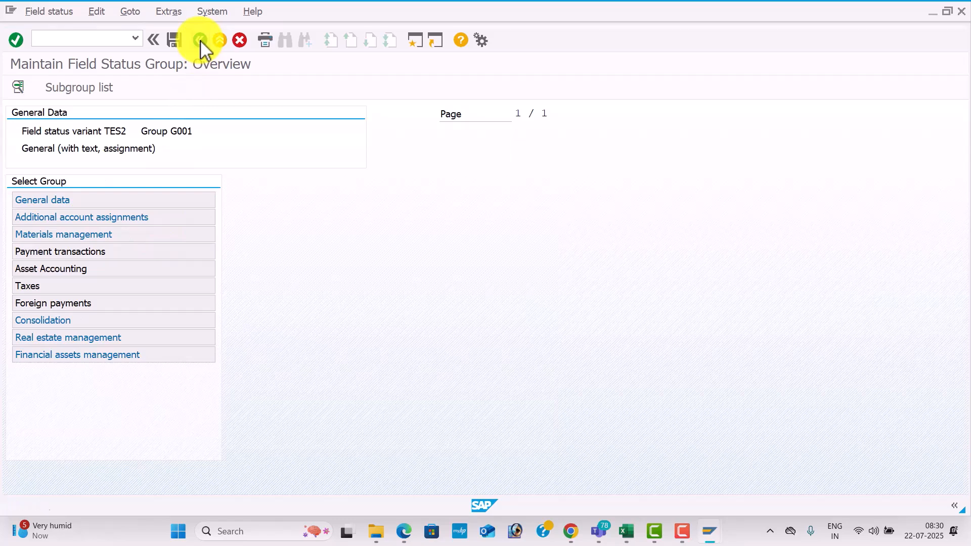
pyautogui.click(200, 40)
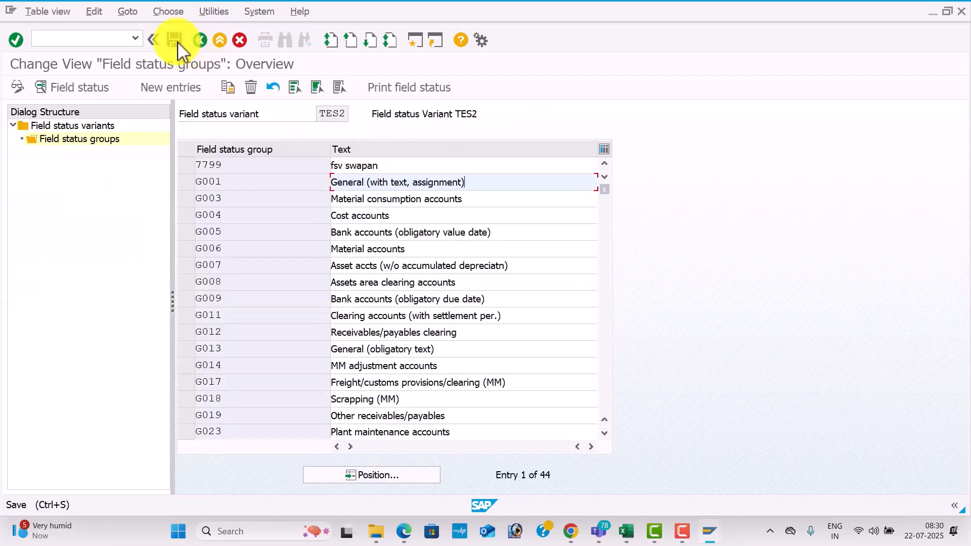
pyautogui.click(176, 42)
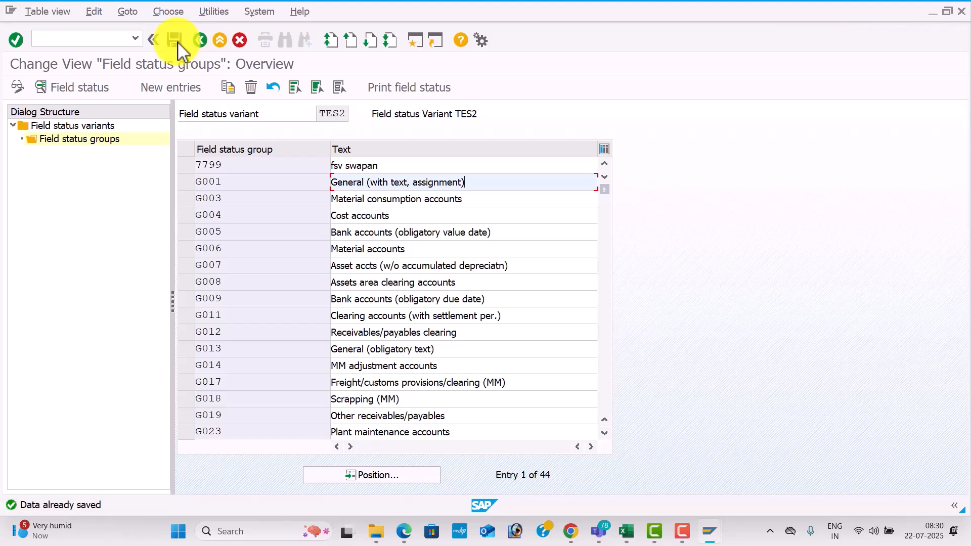
# Switch to the Microsoft Teams meeting window and leave the meeting.
pyautogui.hotkey('alt', 'Tab')
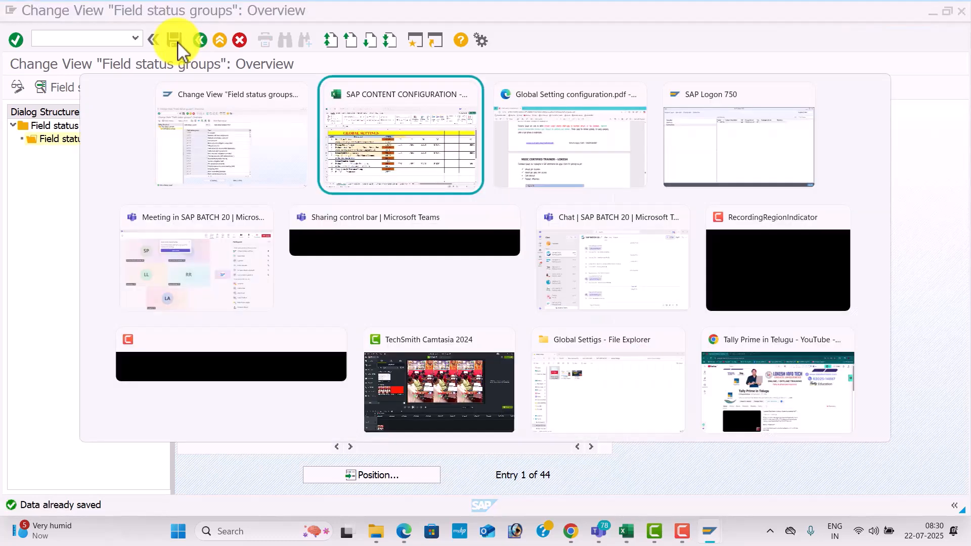
pyautogui.press('Tab')
pyautogui.press('Tab')
pyautogui.press('Tab')
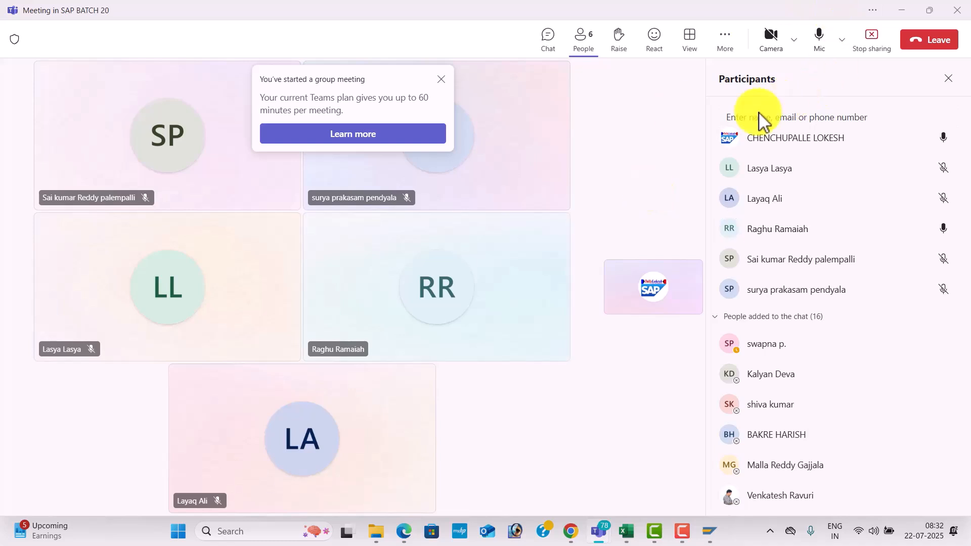
pyautogui.click(939, 41)
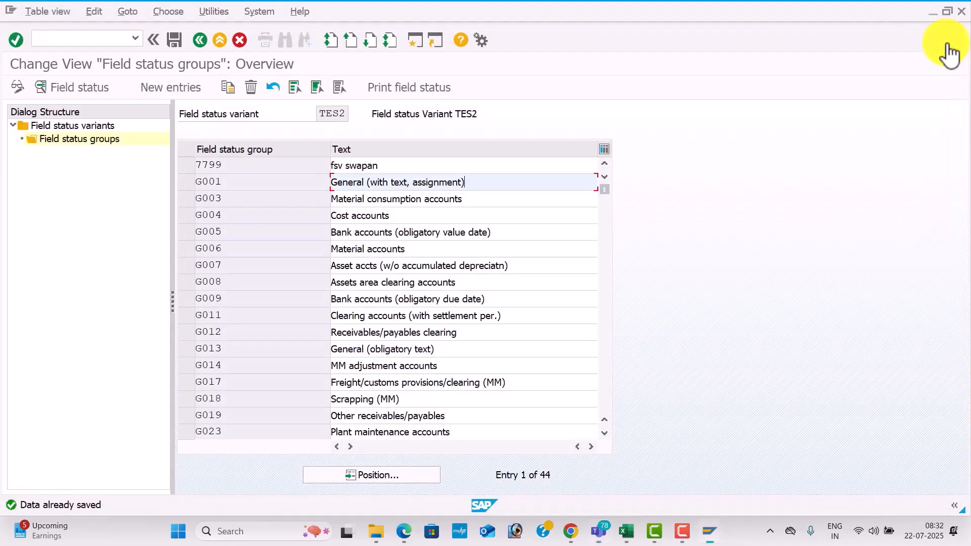
pyautogui.click(683, 527)
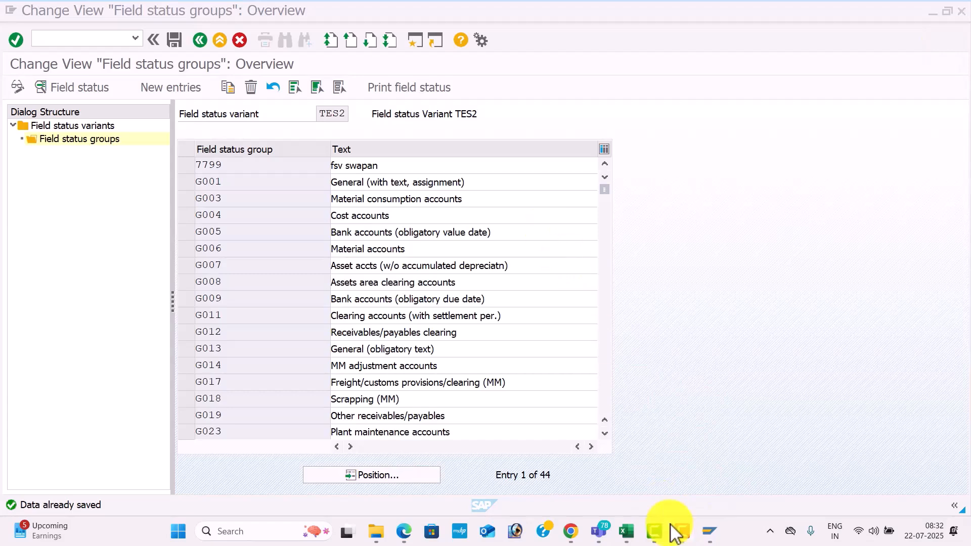
pyautogui.hotkey('alt', 'Tab')
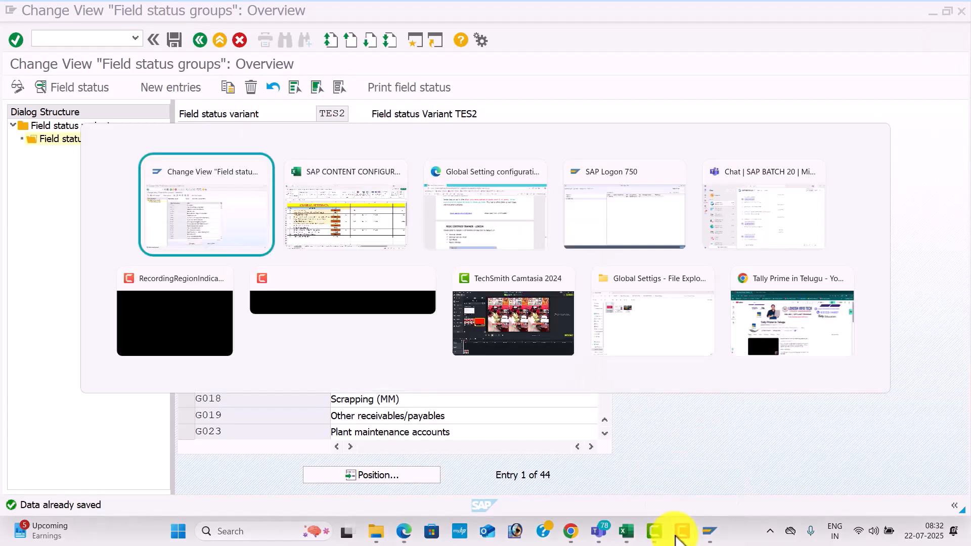
pyautogui.press('Tab')
pyautogui.press('Tab')
pyautogui.press('Tab')
pyautogui.press('Tab')
pyautogui.press('Tab')
pyautogui.press('Tab')
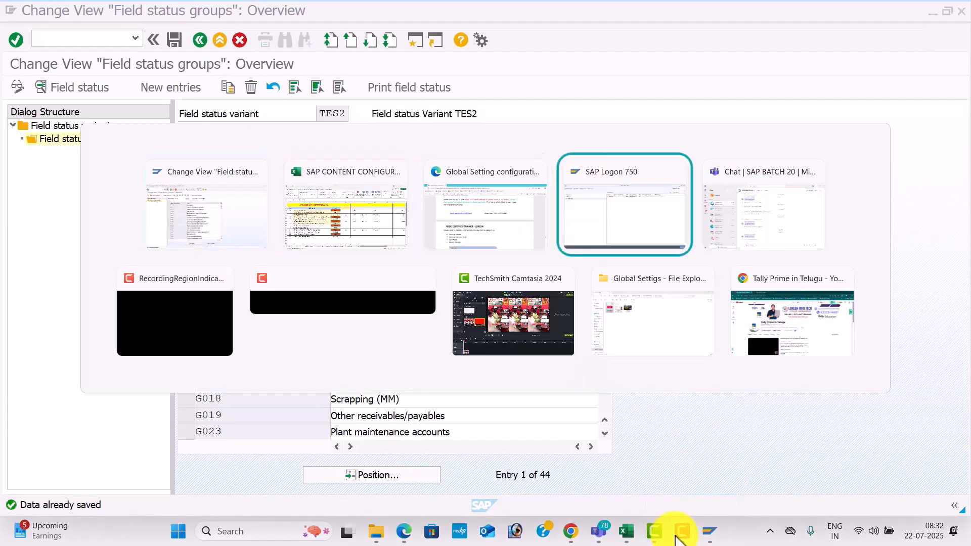